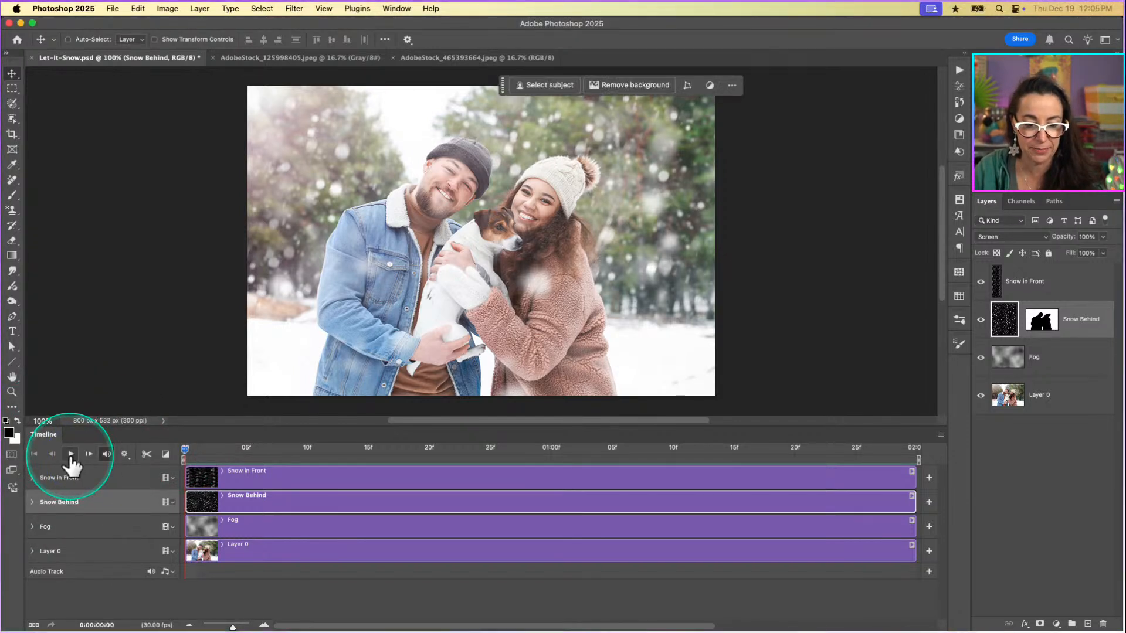
# Play the falling-snow animation in Let-It-Snow.psd, stop it and examine the whole canvas.
pyautogui.click(70, 454)
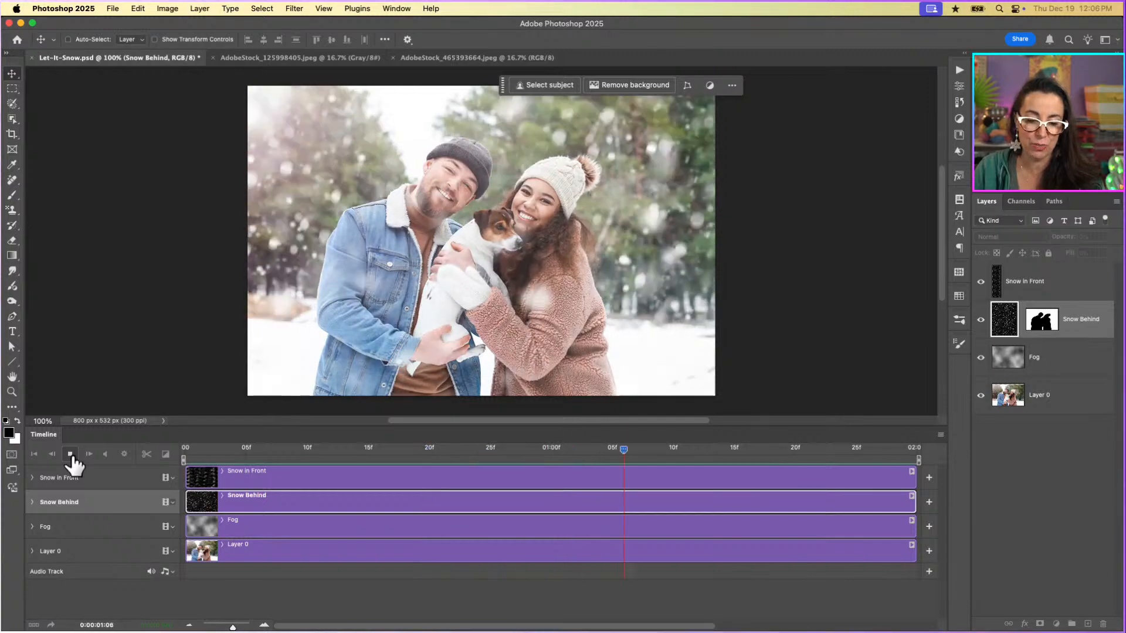
pyautogui.click(71, 455)
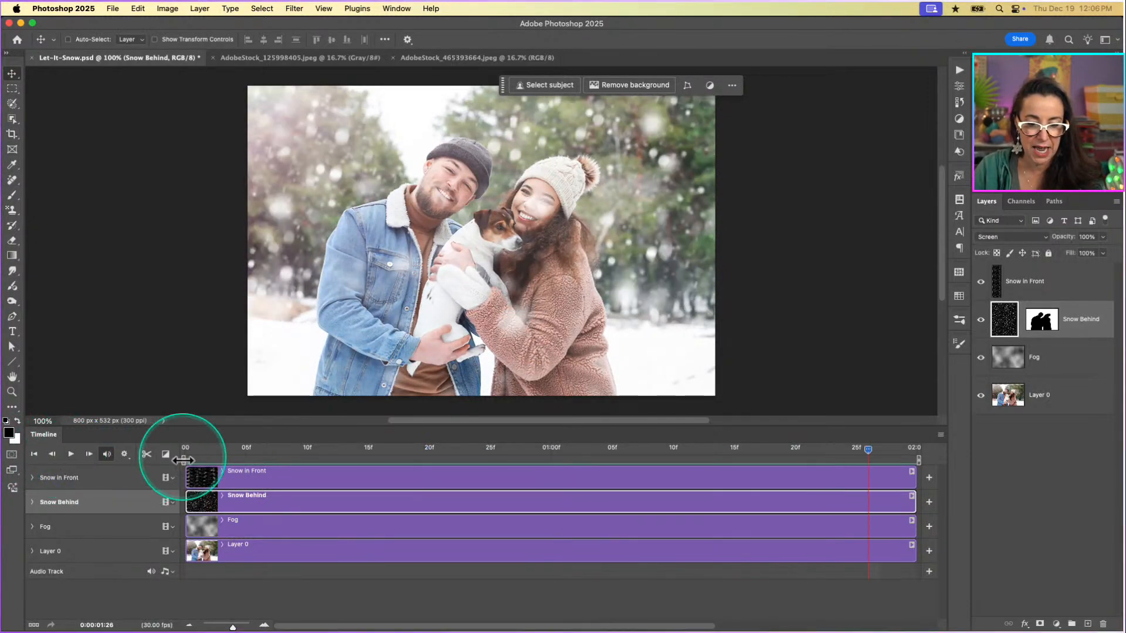
pyautogui.press('super+minus')
pyautogui.press('super+minus')
pyautogui.press('super+minus')
pyautogui.press('super+minus')
pyautogui.press('super+minus')
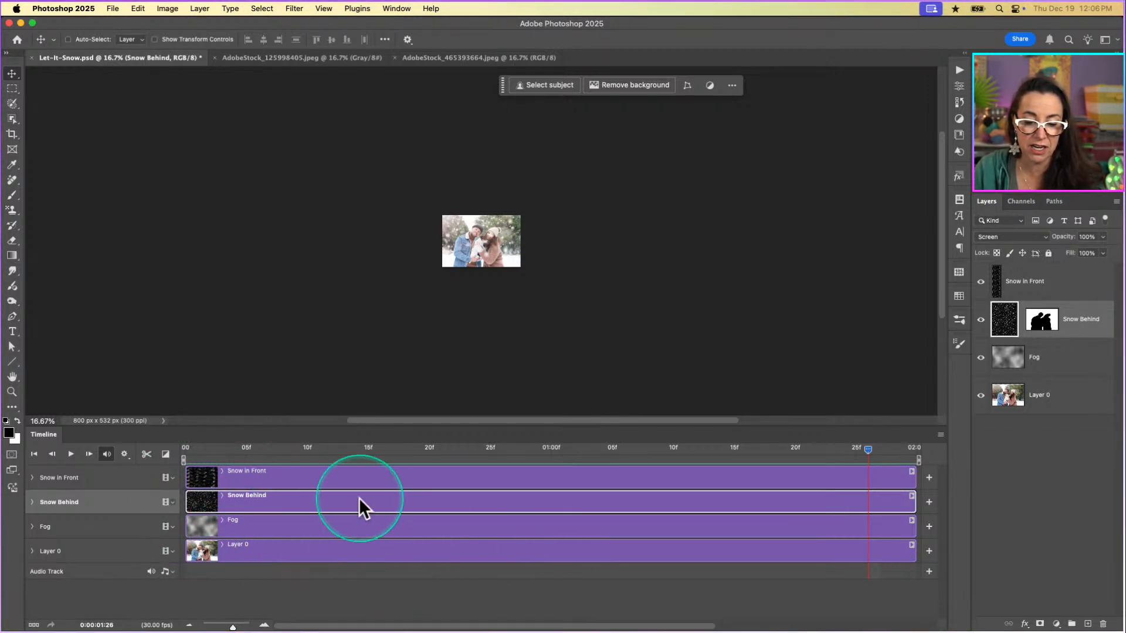
pyautogui.click(1002, 283)
pyautogui.click(1018, 359)
pyautogui.click(1016, 291)
pyautogui.click(1037, 370)
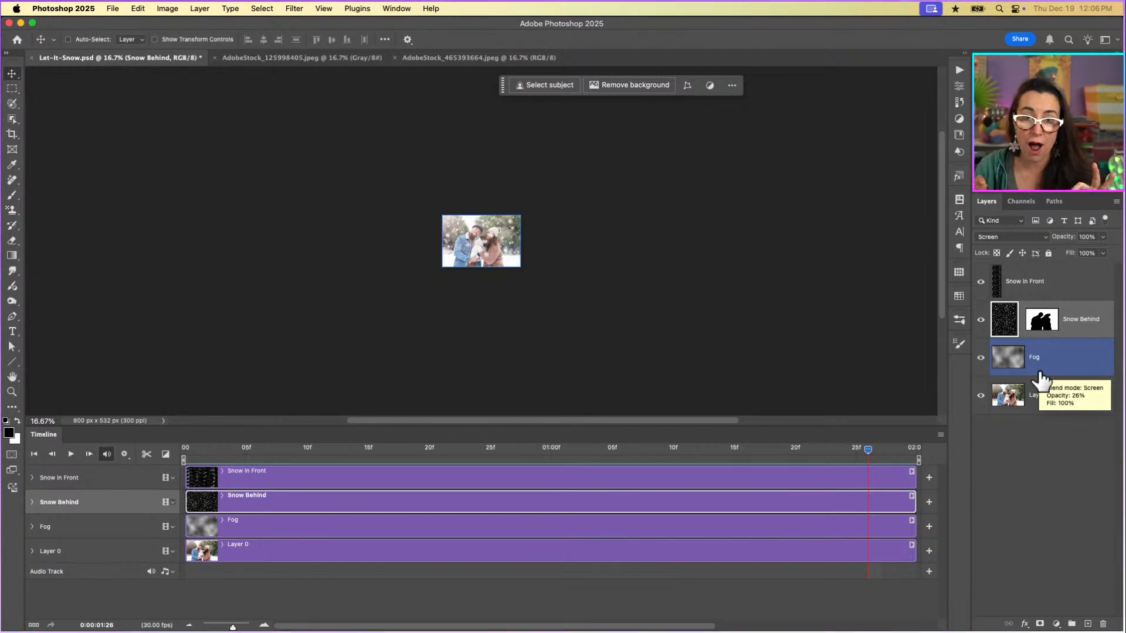
pyautogui.click(835, 307)
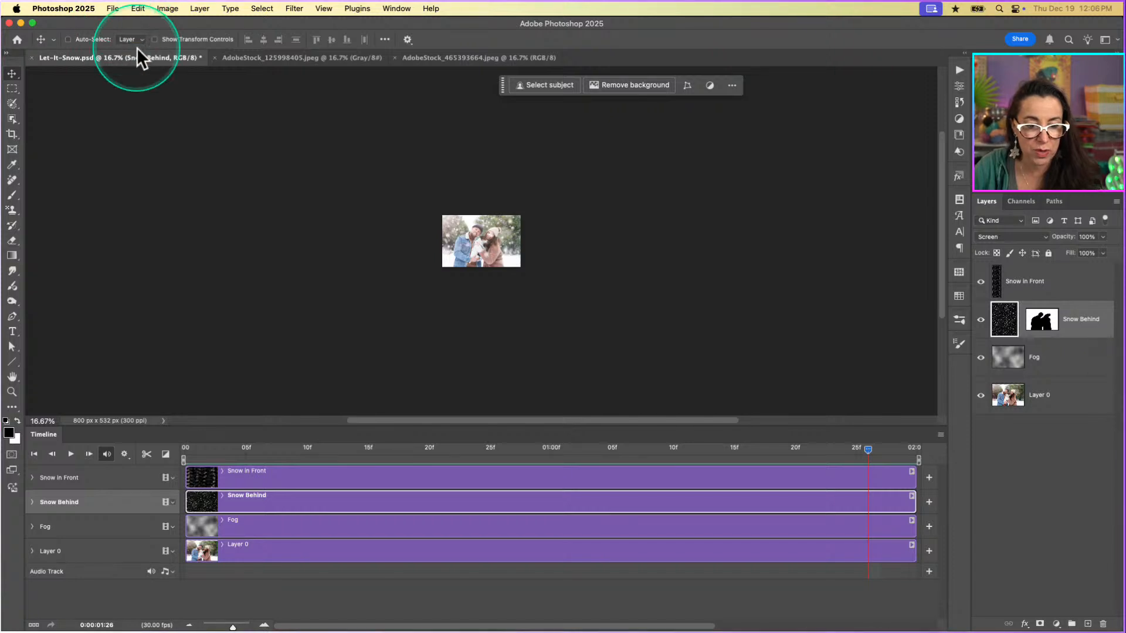
# Show transform controls around the Snow Behind layer and move the playhead to the first frame.
pyautogui.click(155, 40)
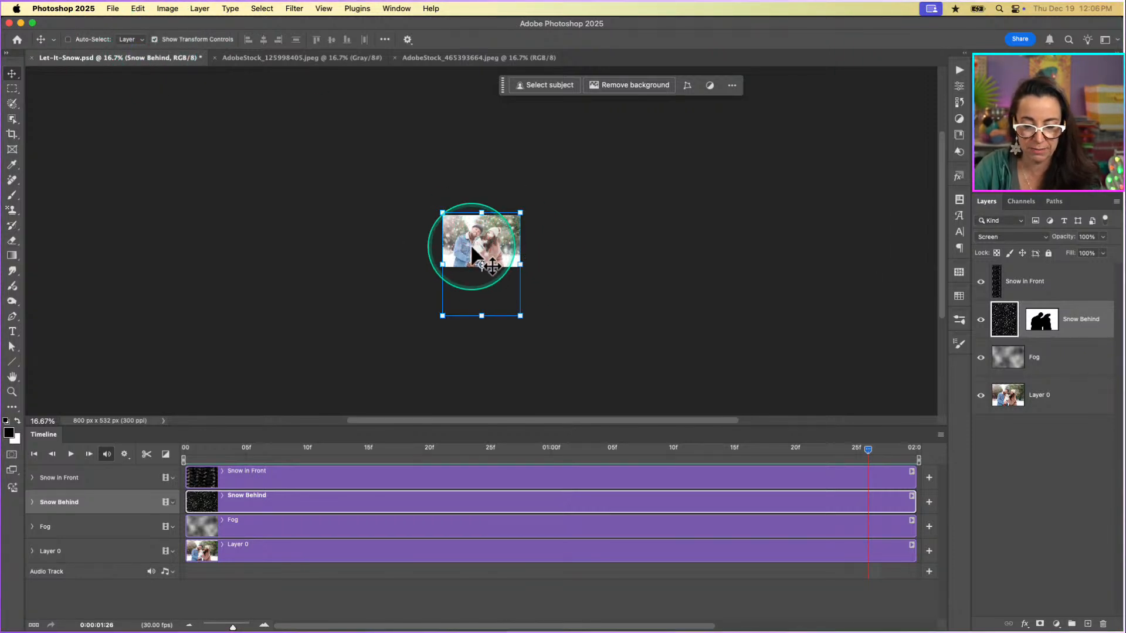
pyautogui.press('super+equal')
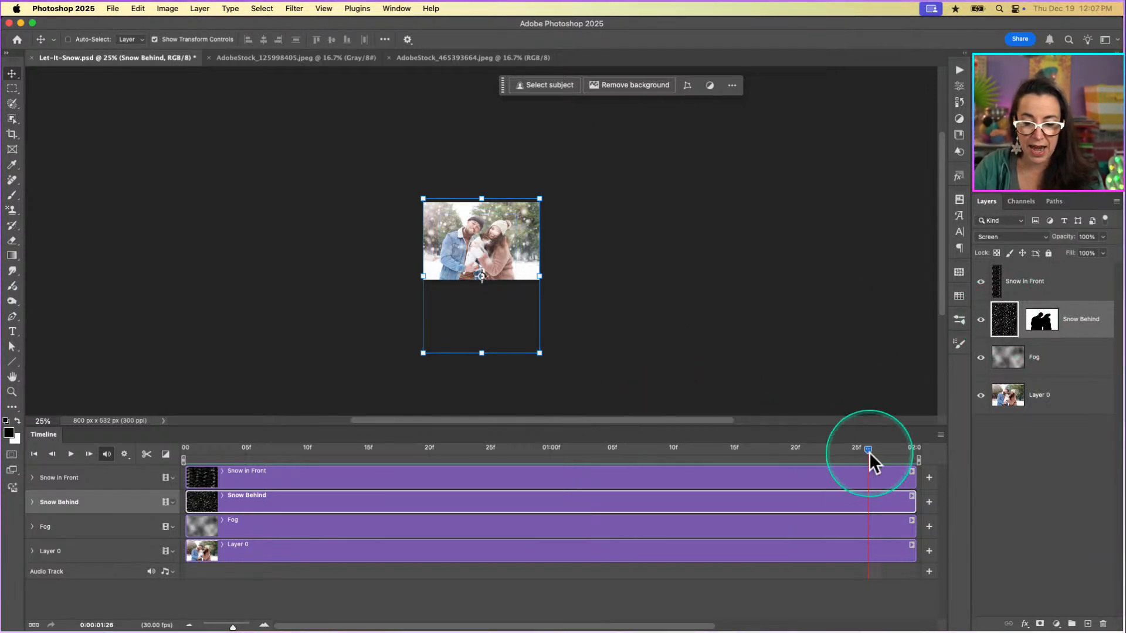
pyautogui.moveTo(868, 450); pyautogui.dragTo(221, 502)
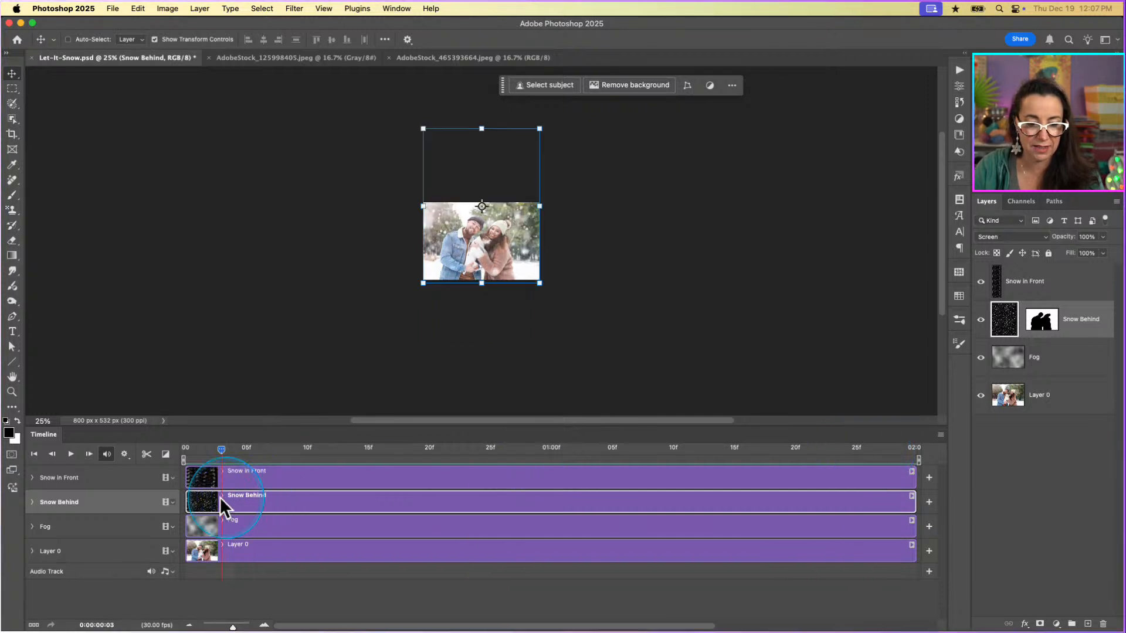
pyautogui.moveTo(221, 449); pyautogui.dragTo(142, 455)
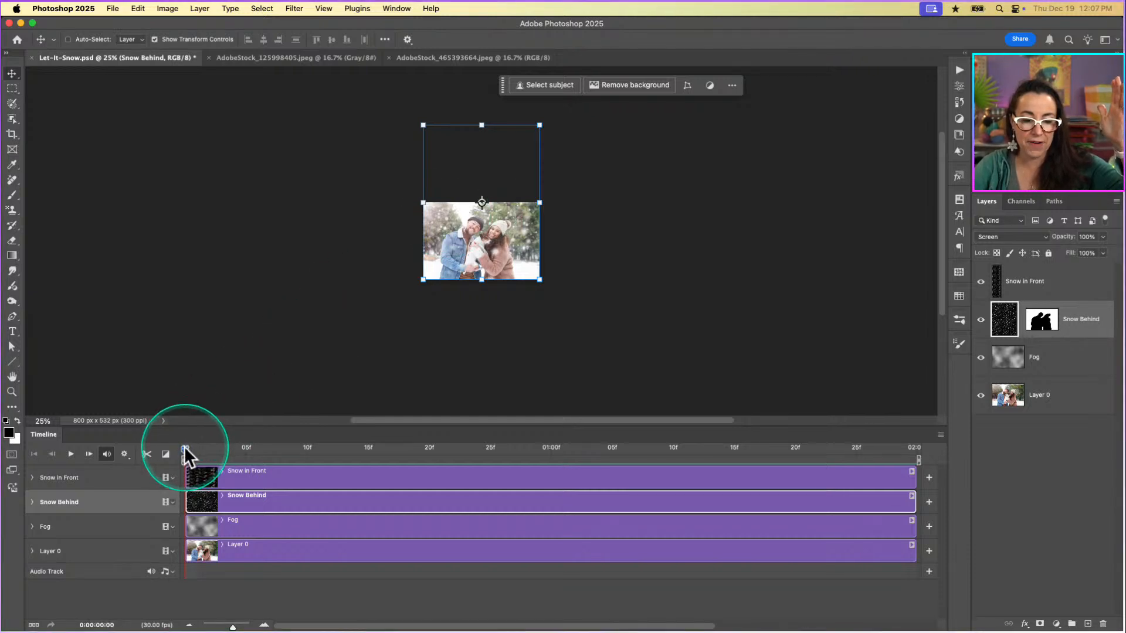
# Scrub the playhead between the first and last frames to examine how the Snow Behind layer moves over the photo.
pyautogui.moveTo(184, 448); pyautogui.dragTo(540, 488)
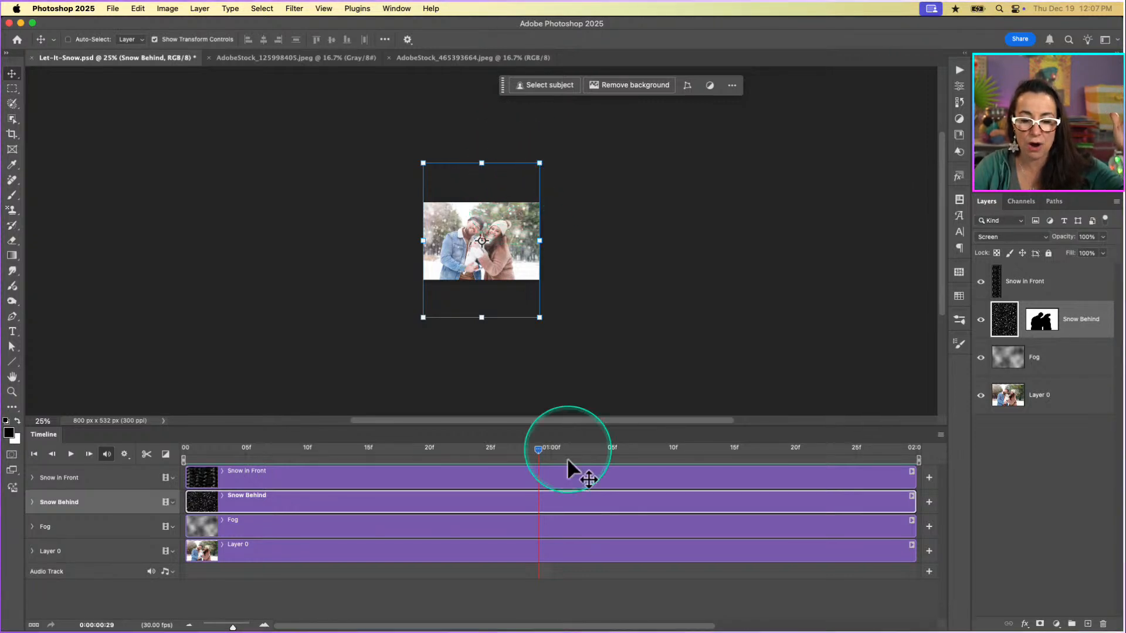
pyautogui.moveTo(540, 450); pyautogui.dragTo(964, 479)
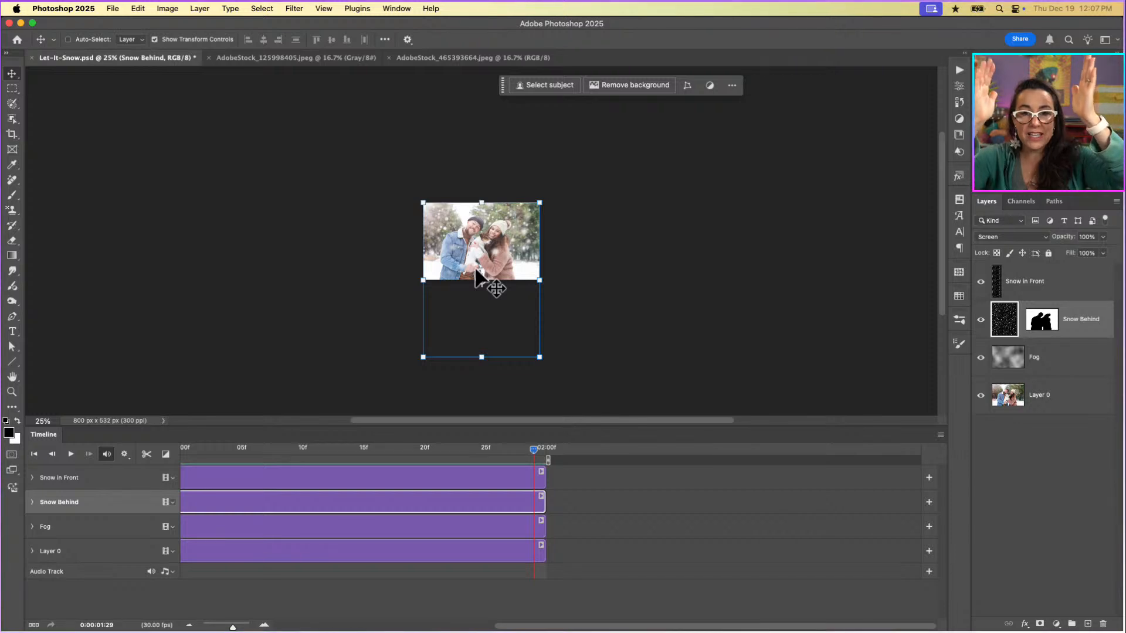
pyautogui.click(194, 450)
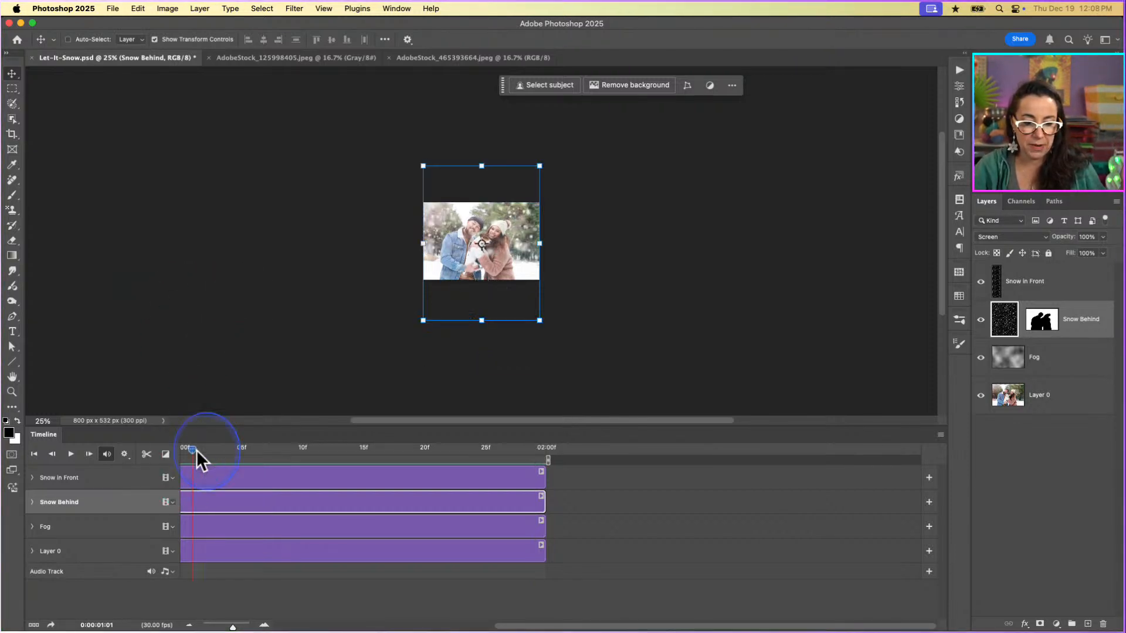
pyautogui.moveTo(196, 449); pyautogui.dragTo(147, 449)
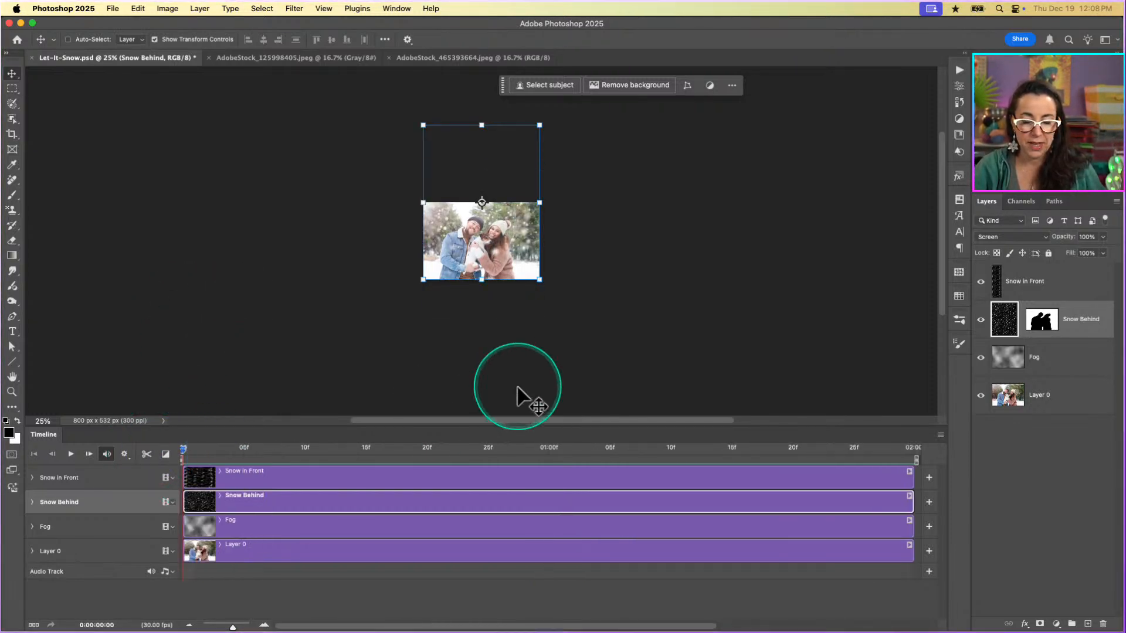
pyautogui.moveTo(185, 449); pyautogui.dragTo(950, 449)
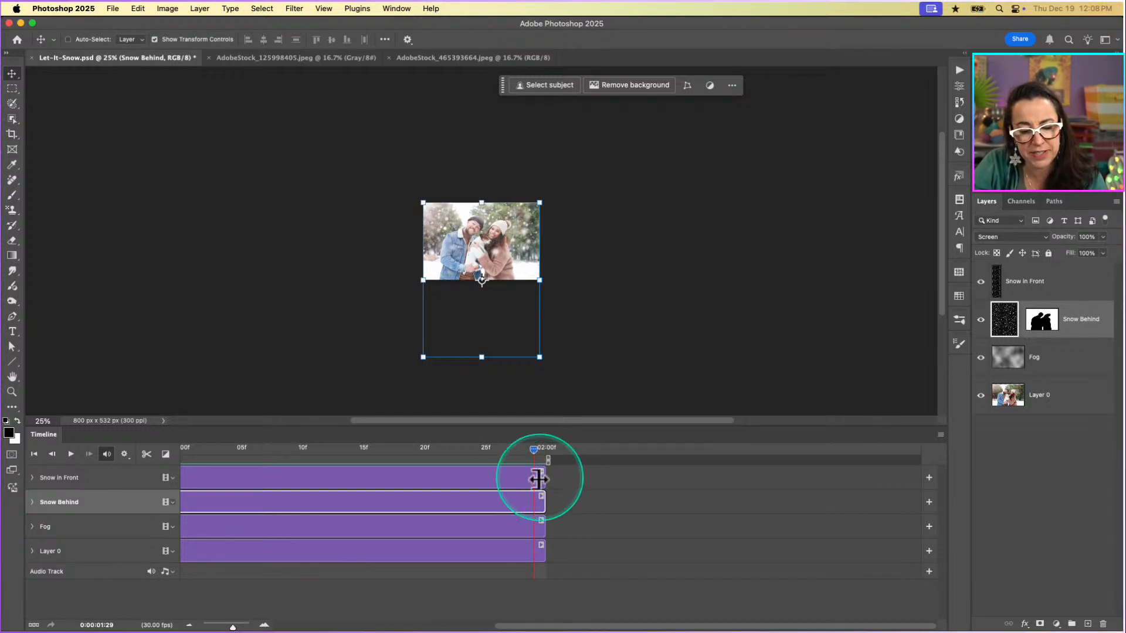
pyautogui.moveTo(533, 448); pyautogui.dragTo(195, 472)
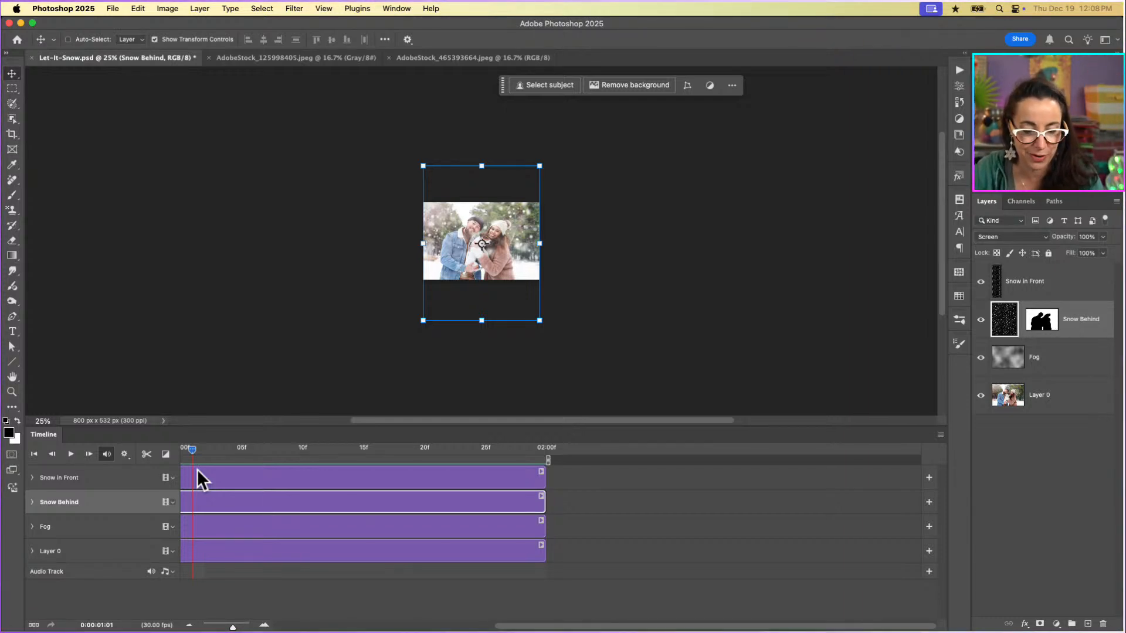
pyautogui.click(244, 484)
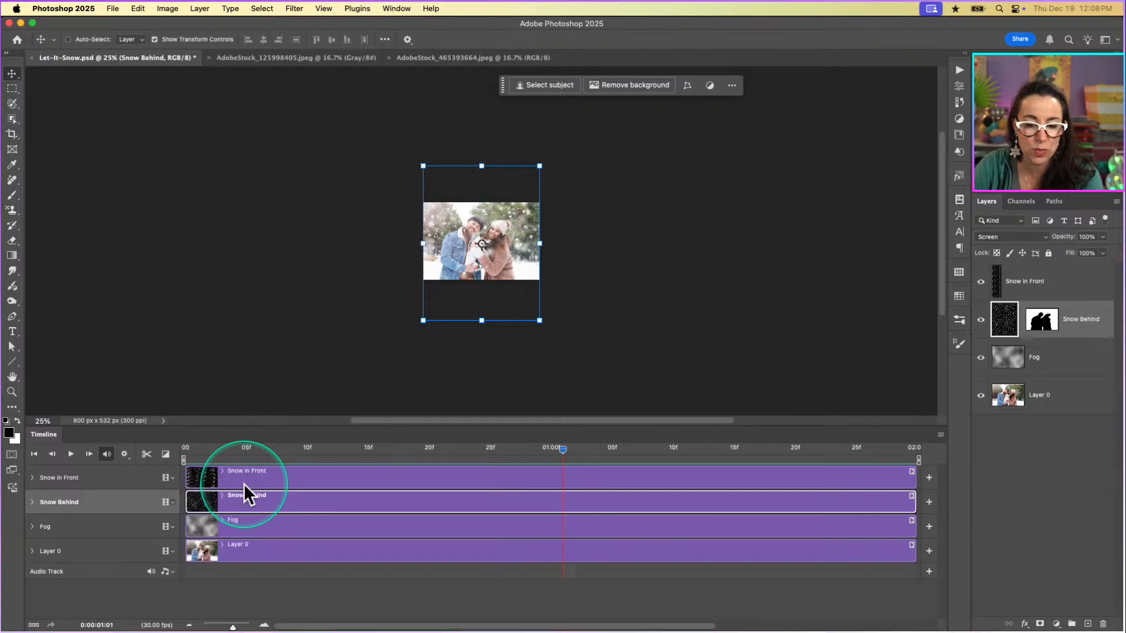
# Play the snow animation briefly, then compare the Snow Behind layer's start and end positions at the first and last frames.
pyautogui.press('super+equal')
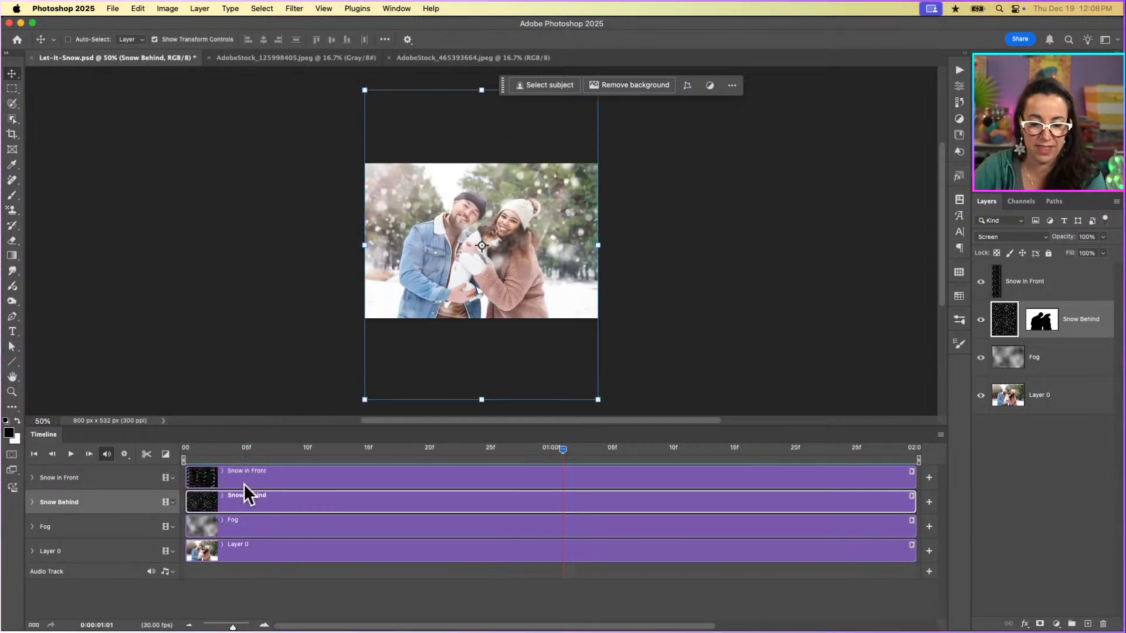
pyautogui.click(71, 454)
pyautogui.press('space')
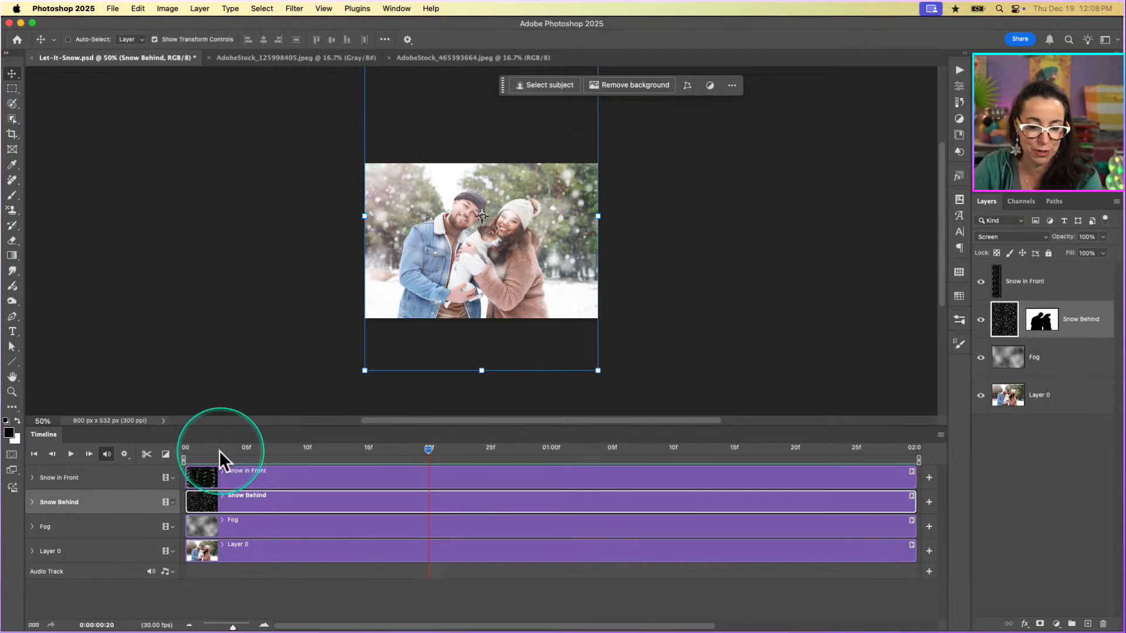
pyautogui.moveTo(427, 449); pyautogui.dragTo(184, 451)
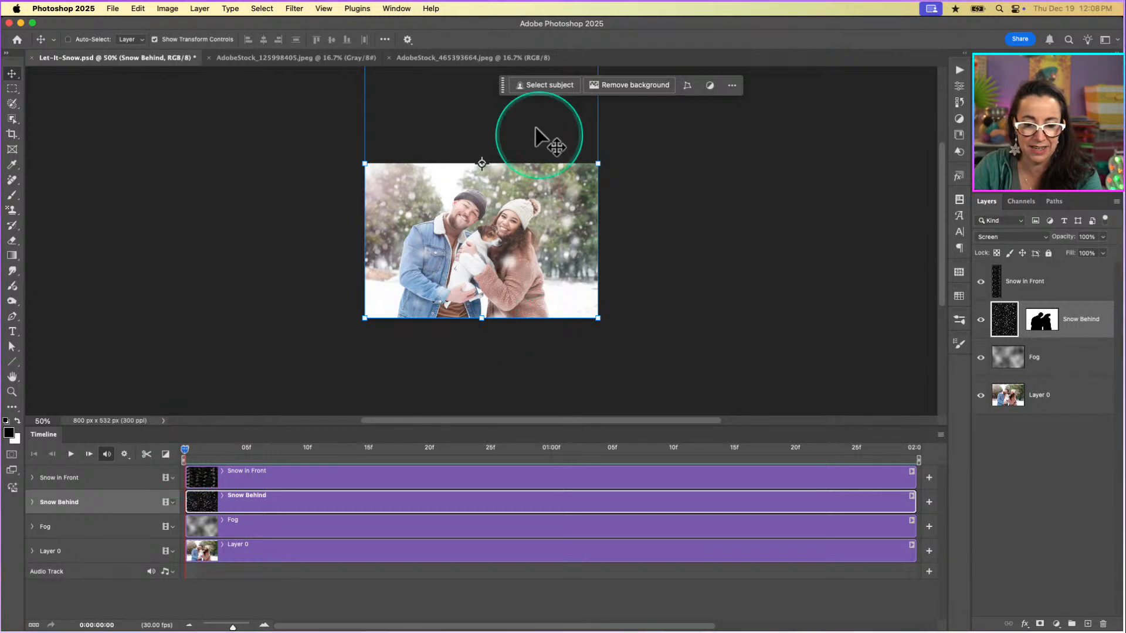
pyautogui.moveTo(184, 450); pyautogui.dragTo(1032, 486)
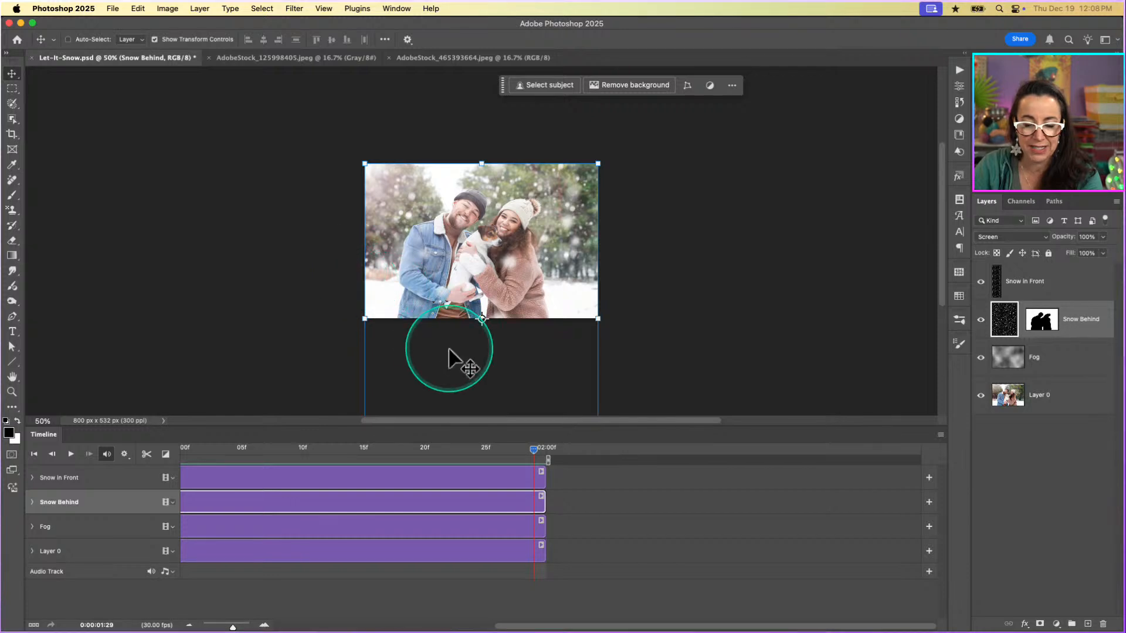
pyautogui.scroll(-4, 450, 351)
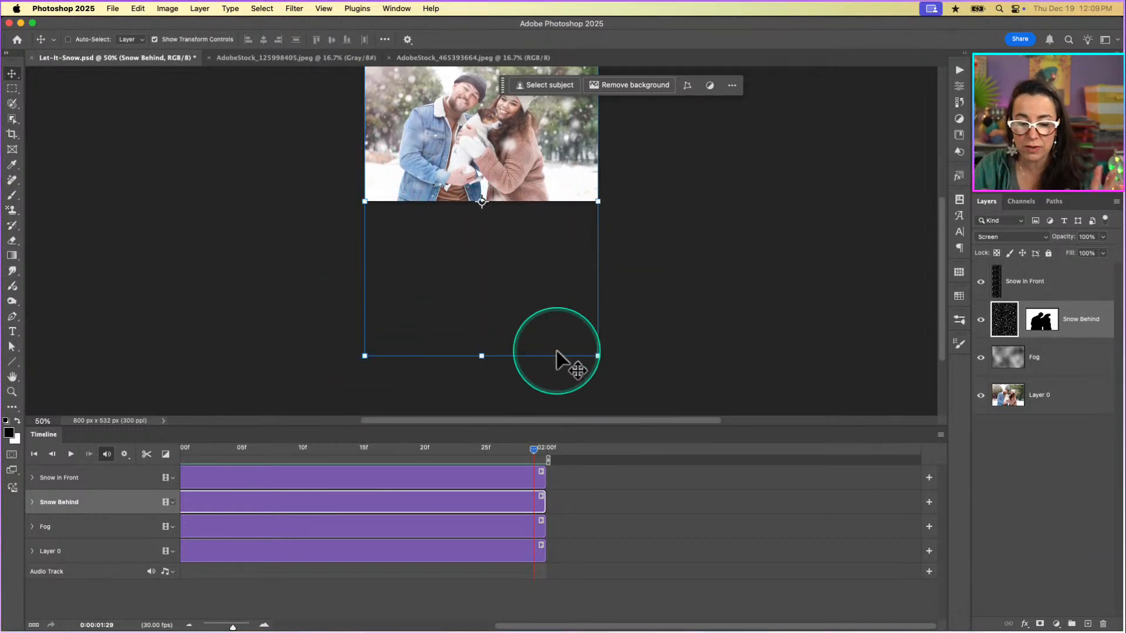
# Switch to the AdobeStock_465393664.jpeg document and close the Timeline.
pyautogui.click(455, 57)
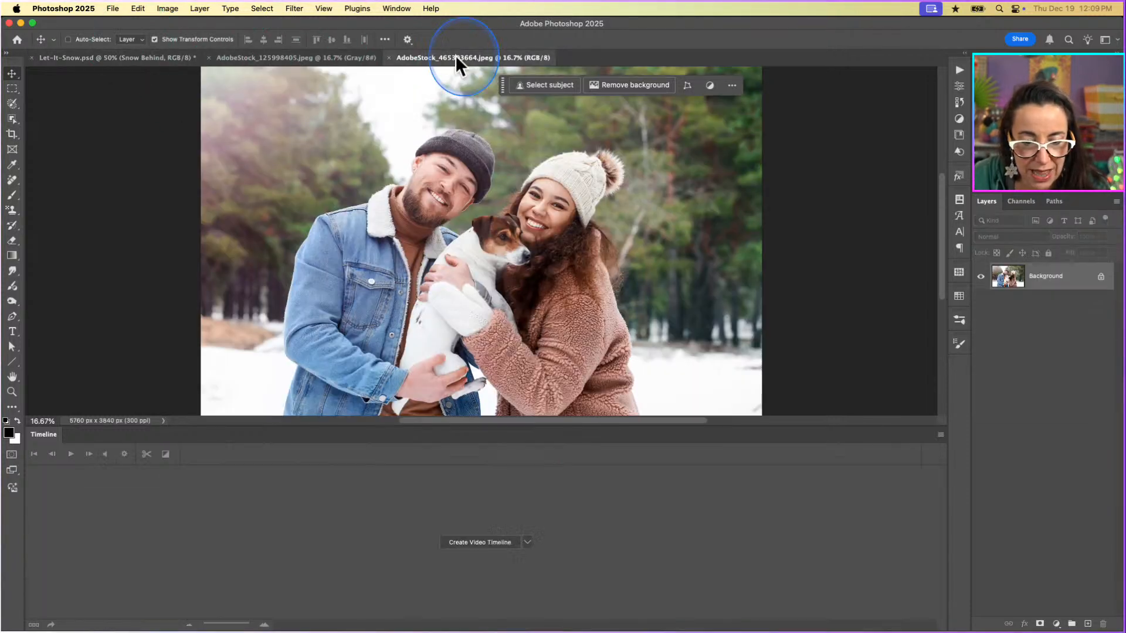
pyautogui.click(941, 435)
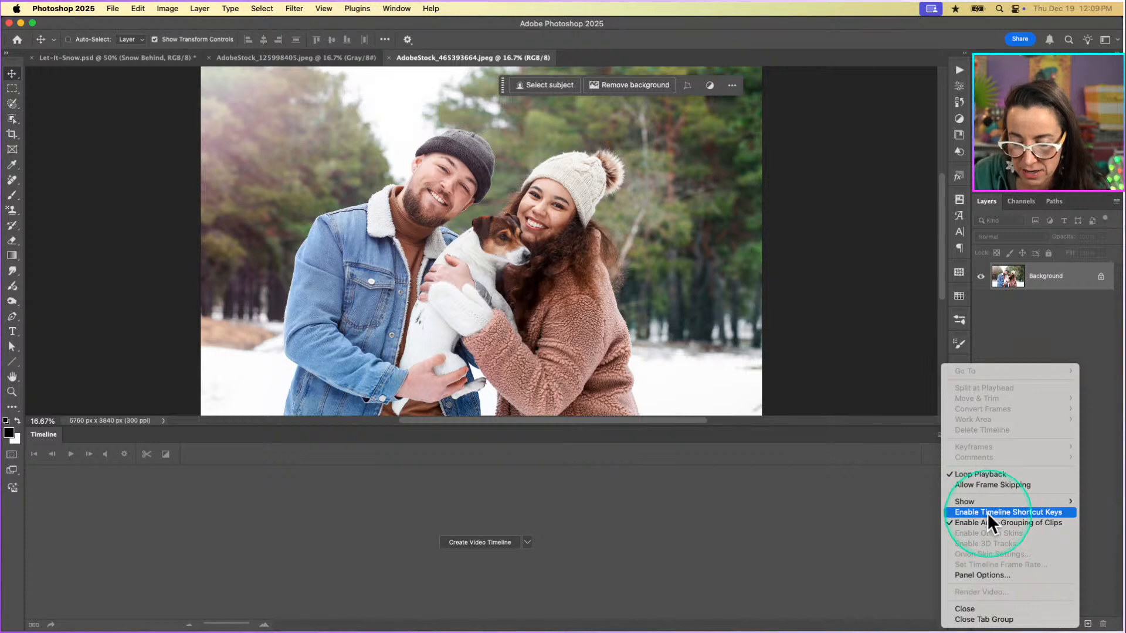
pyautogui.click(985, 609)
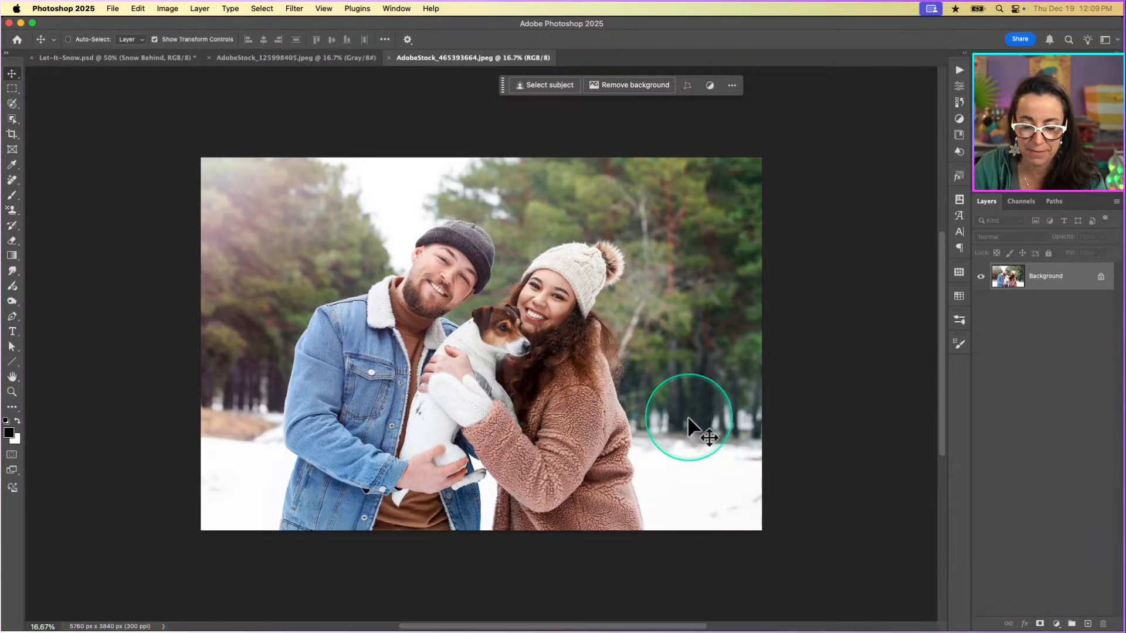
pyautogui.press('super+equal')
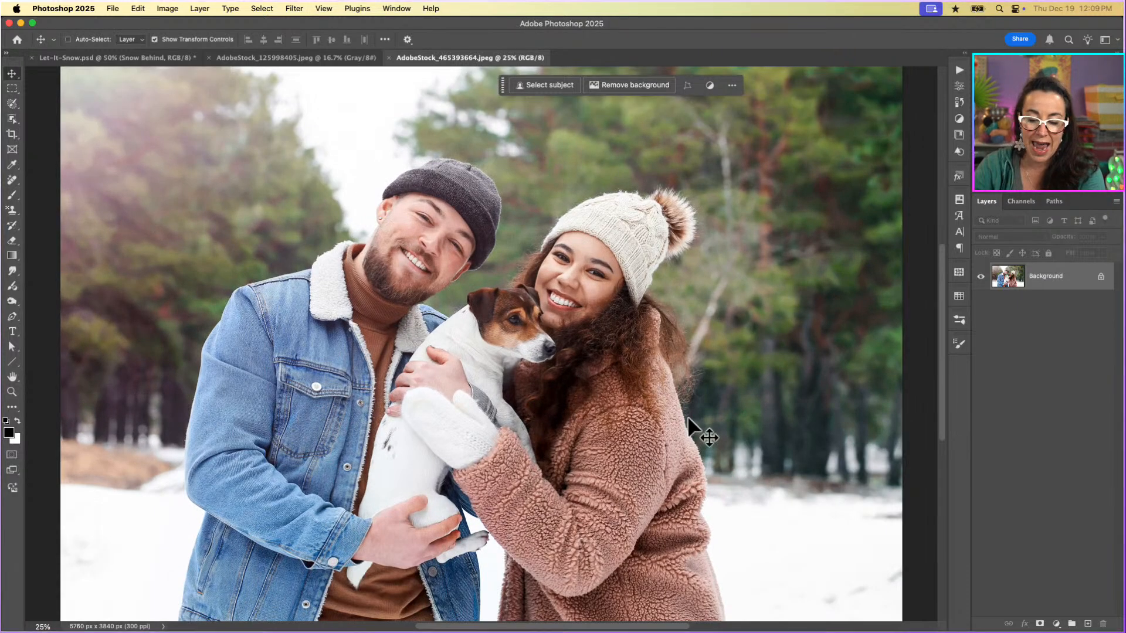
pyautogui.press('super+minus')
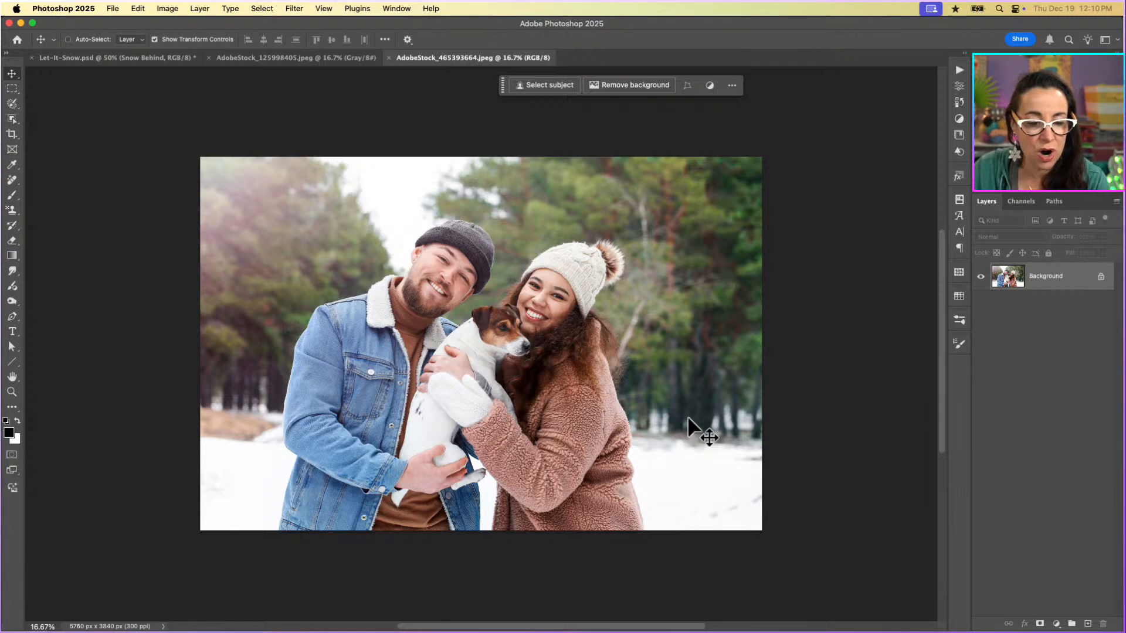
pyautogui.press('c')
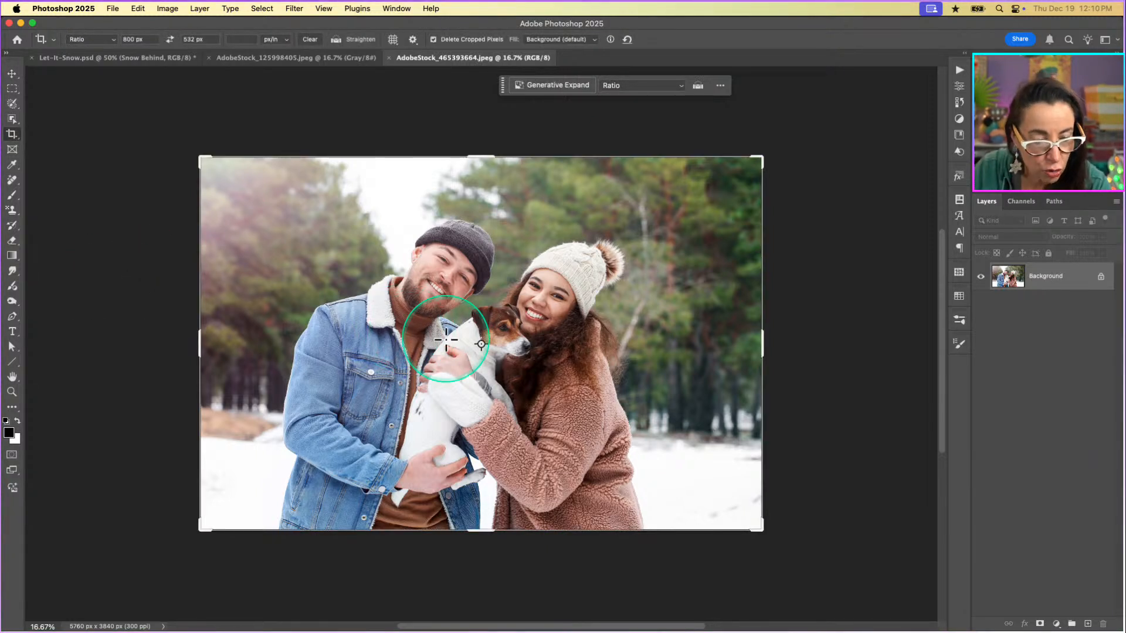
pyautogui.hscroll(-3, 364, 340)
pyautogui.hscroll(8, 359, 345)
pyautogui.scroll(-1, 359, 345)
pyautogui.hscroll(-2, 364, 359)
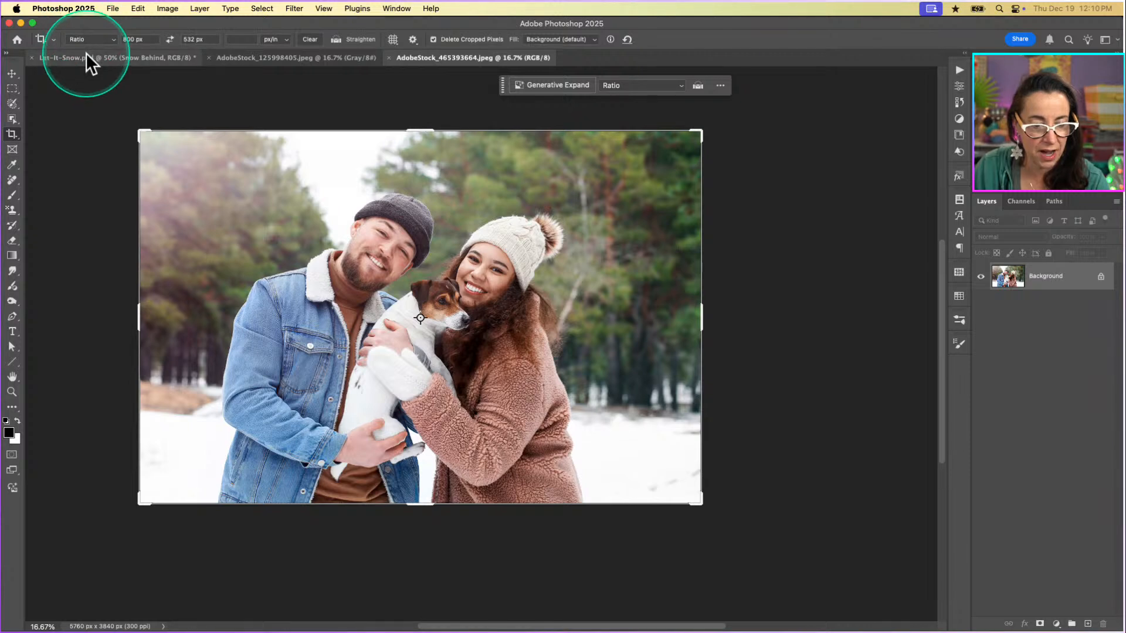
pyautogui.press('v')
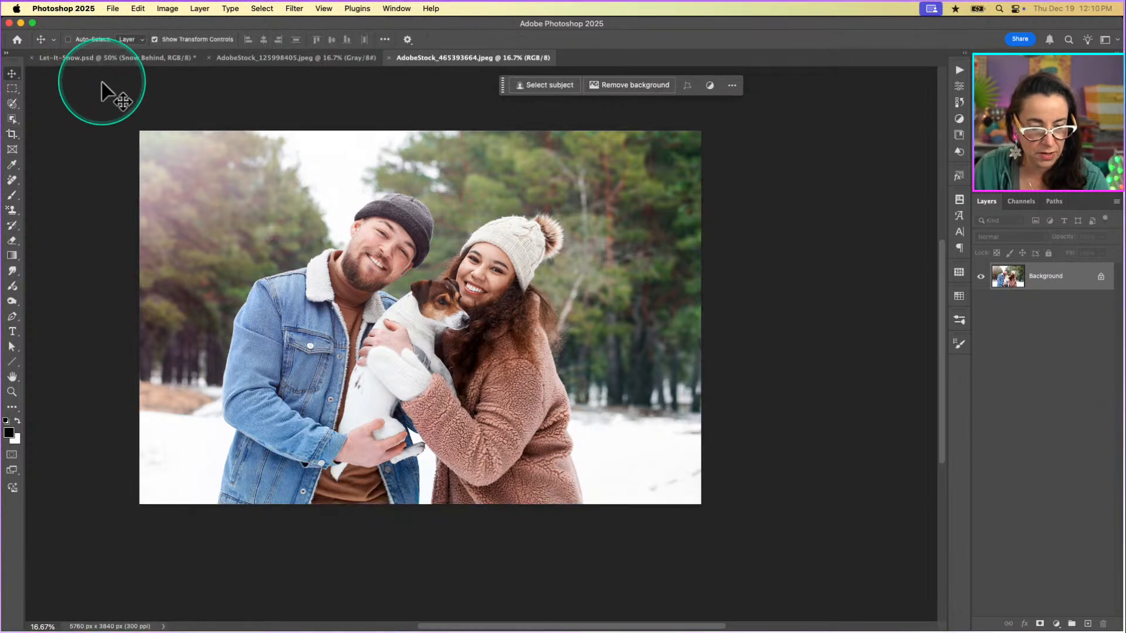
# Start the Crop tool on the couple photo and switch its preset to W x H x Resolution.
pyautogui.press('c')
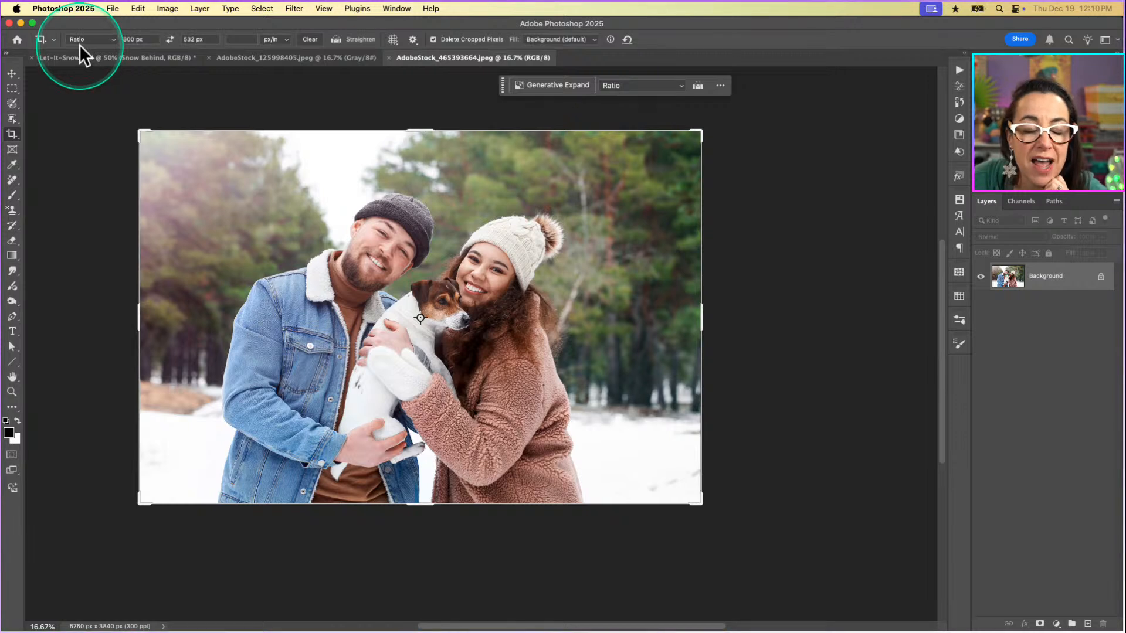
pyautogui.click(110, 40)
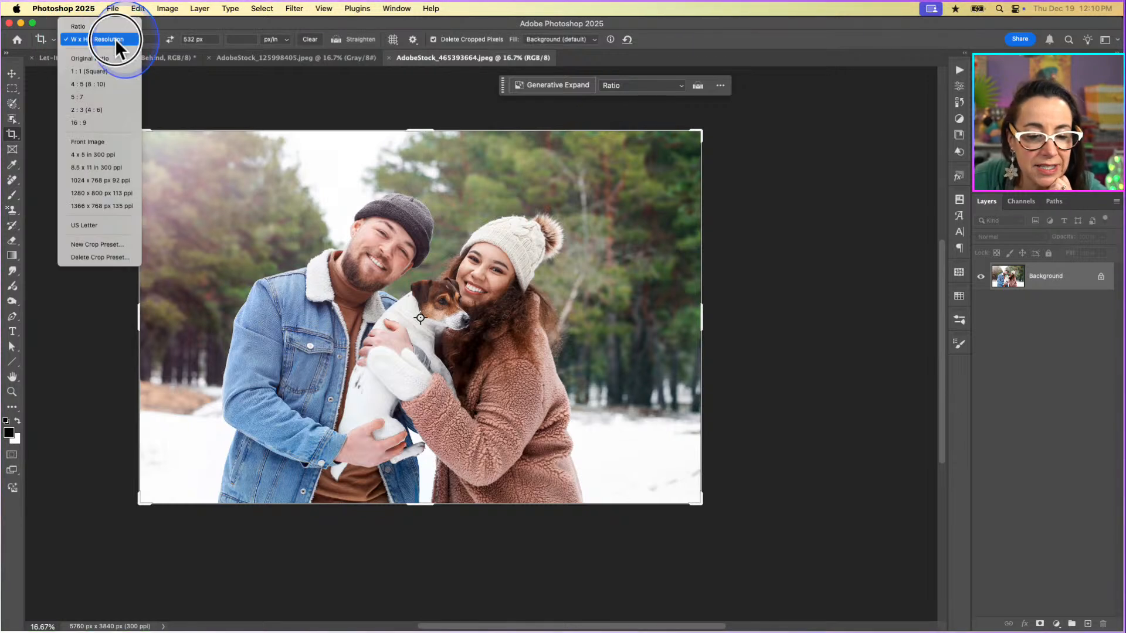
pyautogui.click(80, 27)
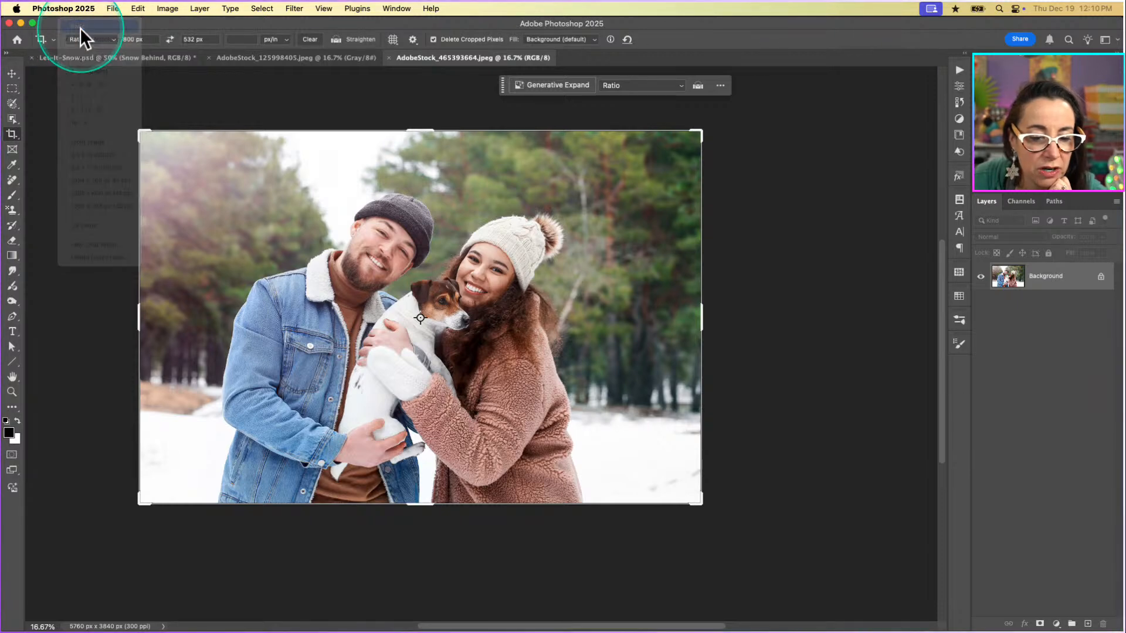
pyautogui.click(97, 39)
pyautogui.click(97, 52)
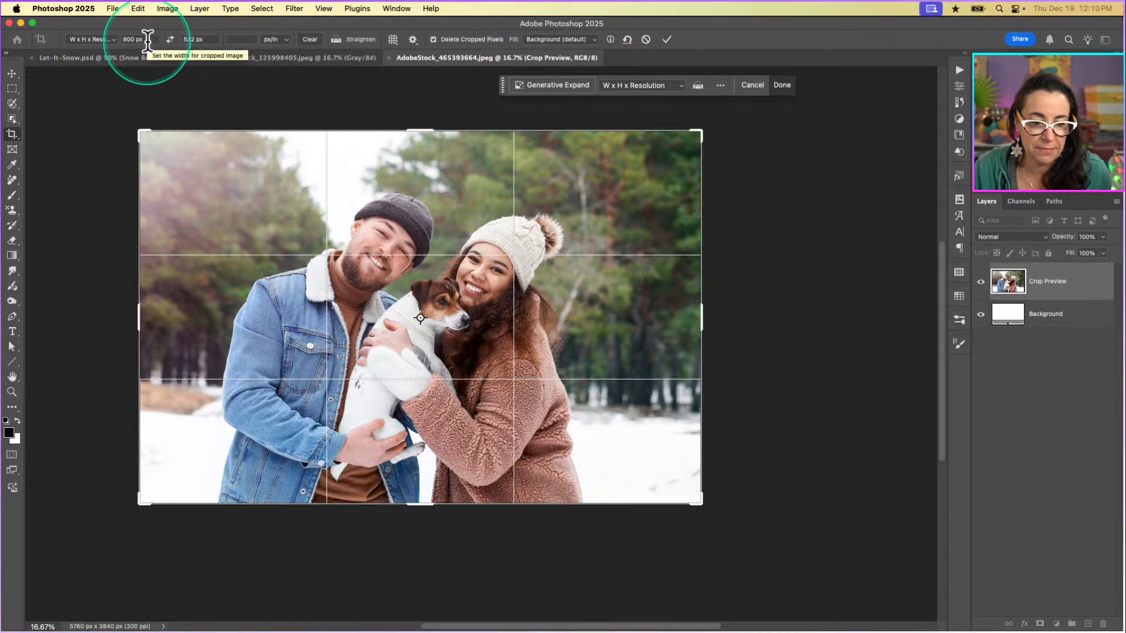
# Crop the couple photo to 800 x 532 px with the resolution left blank, and view it at 100%.
pyautogui.click(121, 39)
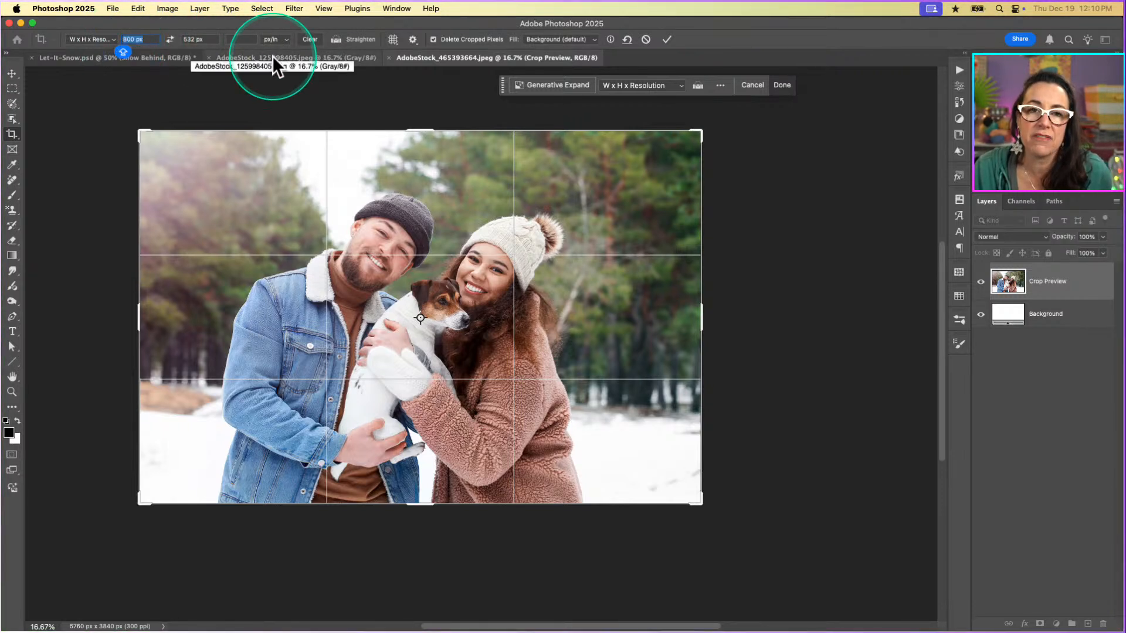
pyautogui.moveTo(204, 41); pyautogui.dragTo(169, 43)
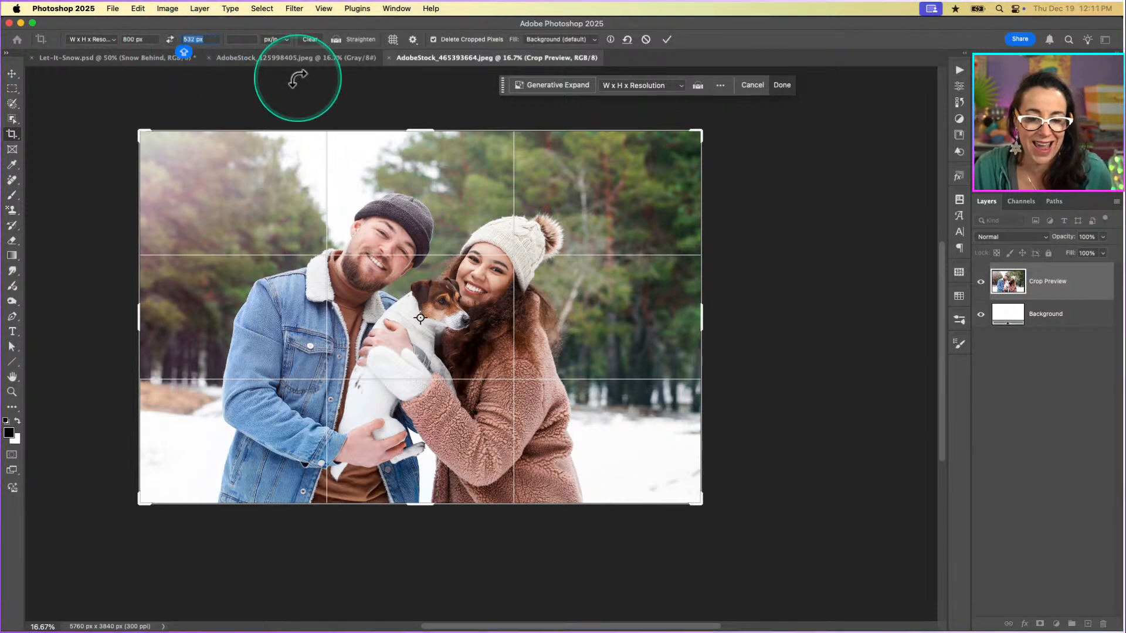
pyautogui.click(236, 39)
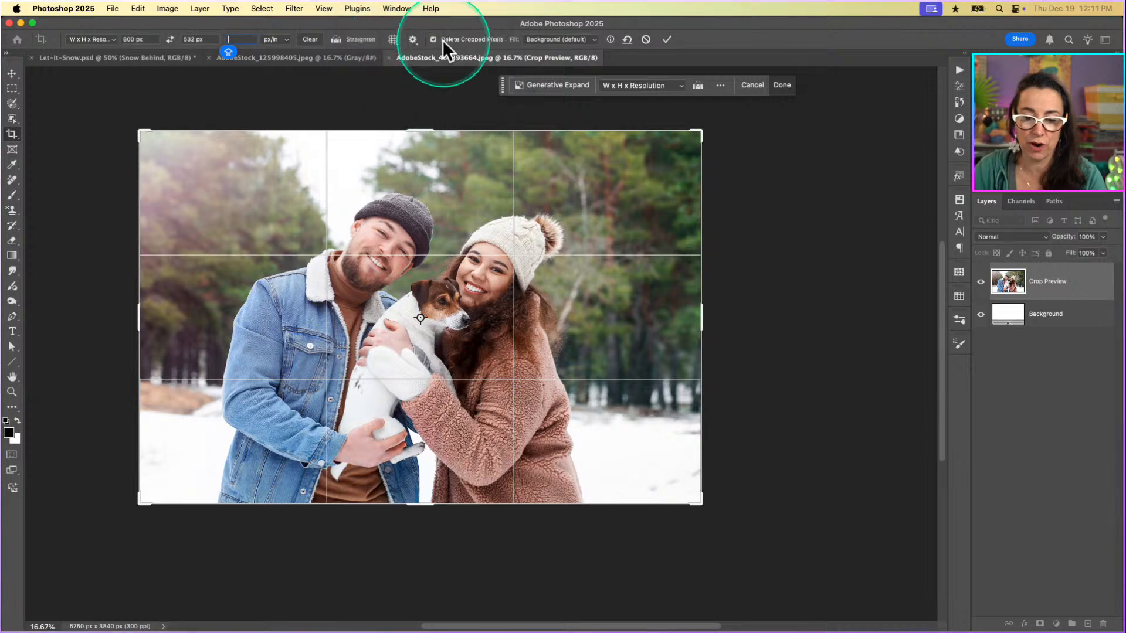
pyautogui.click(663, 44)
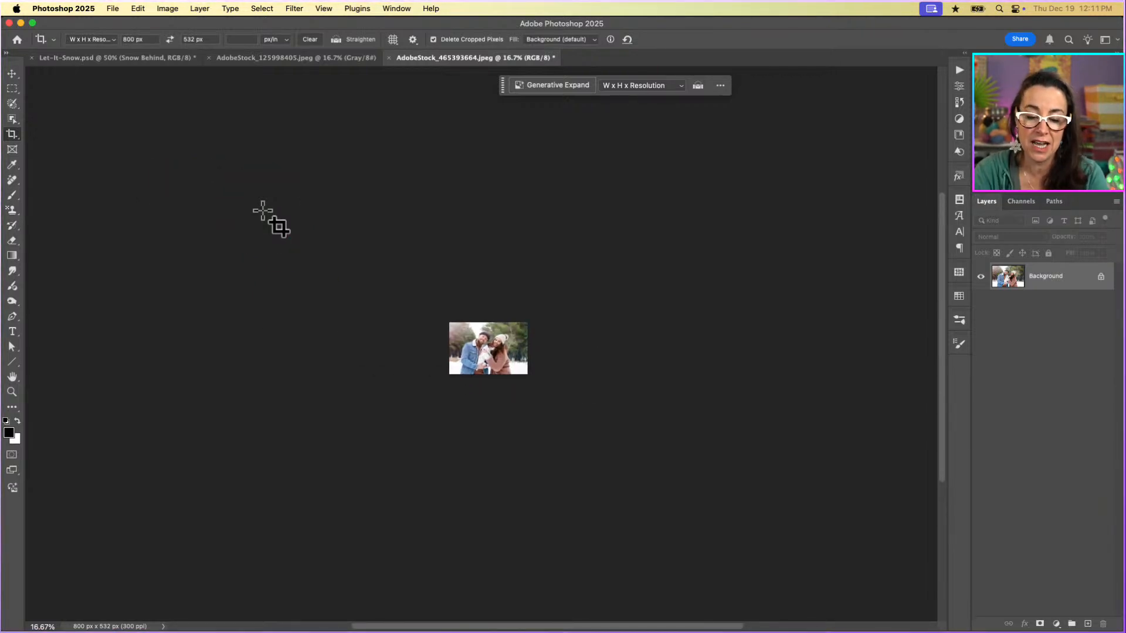
pyautogui.press('super')
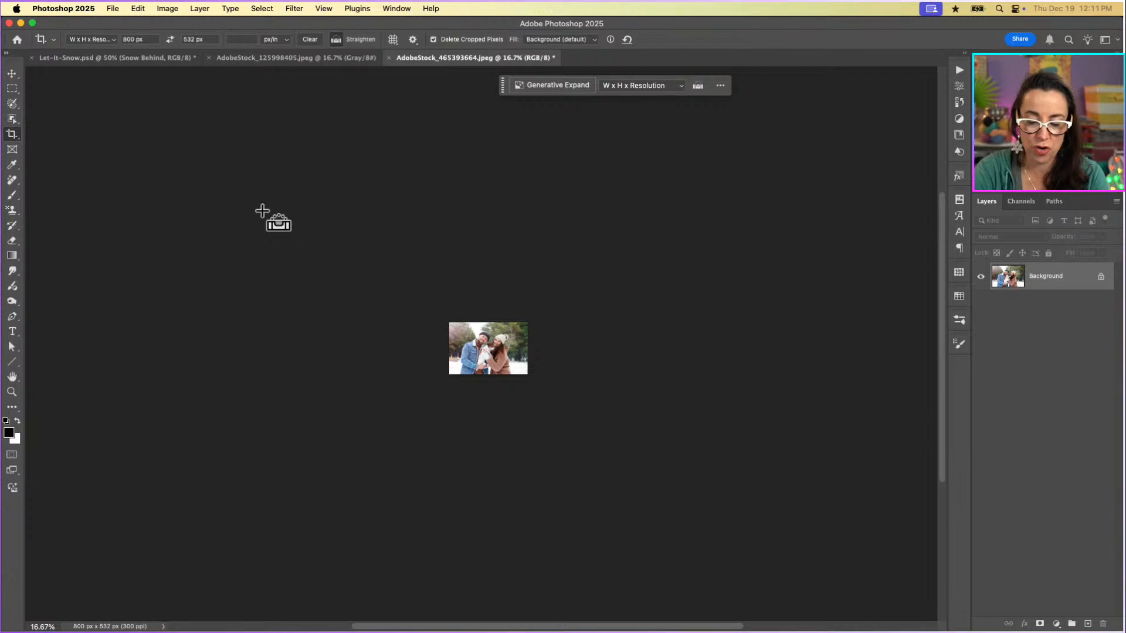
pyautogui.press('super+0')
pyautogui.press('super+1')
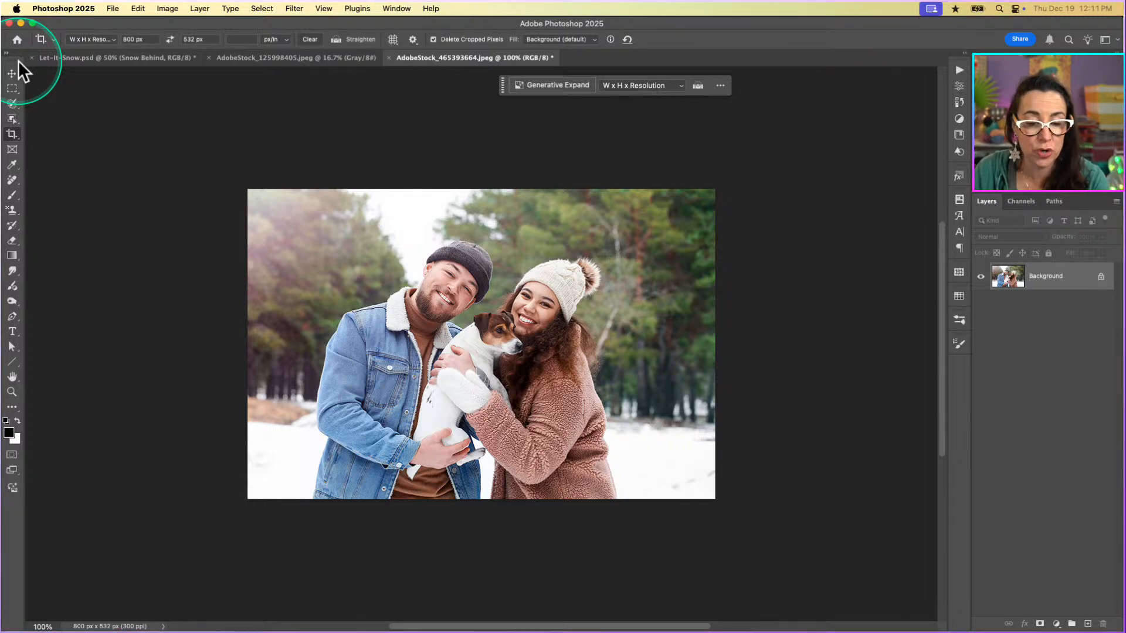
# Crop the AdobeStock_125998405.jpeg snow image to 800 x 532 px and view it at 100%.
pyautogui.click(300, 61)
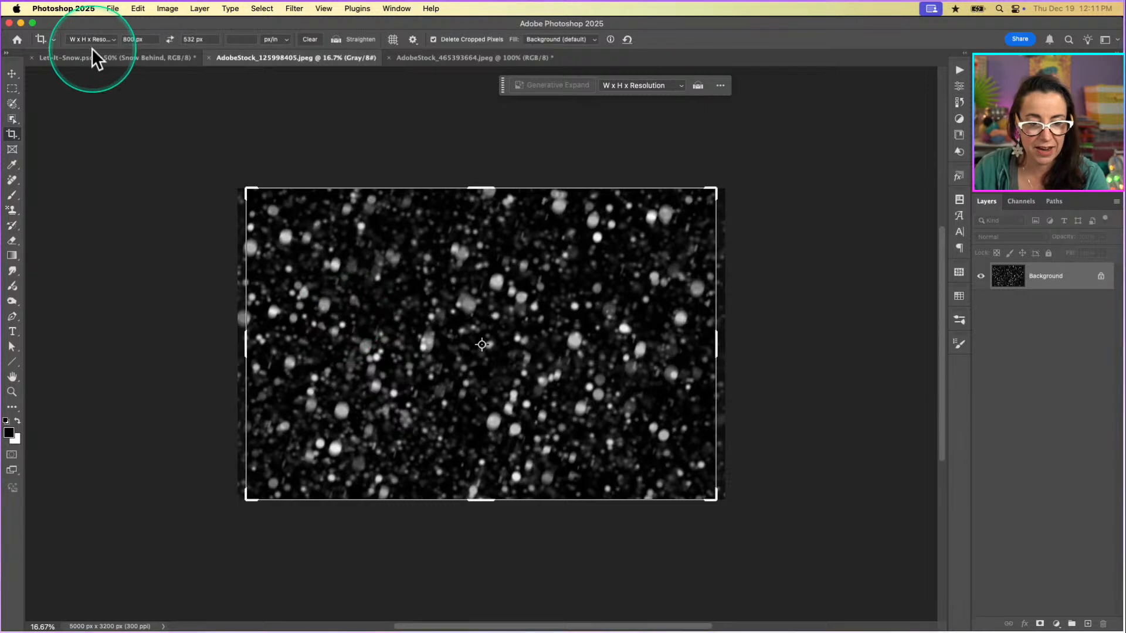
pyautogui.click(521, 308)
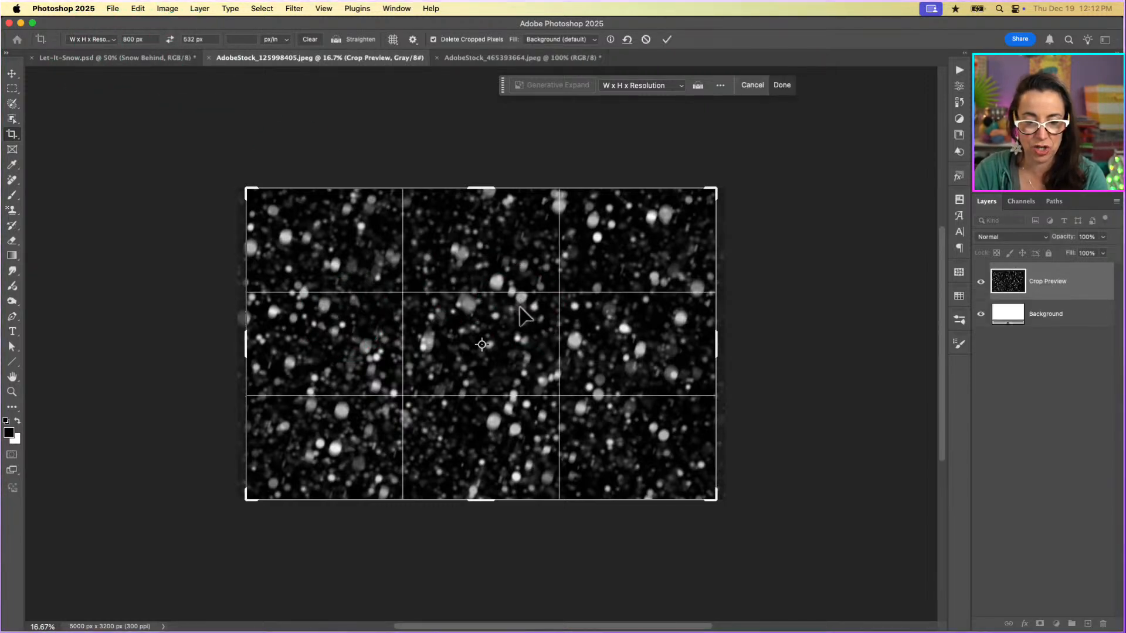
pyautogui.press('Return')
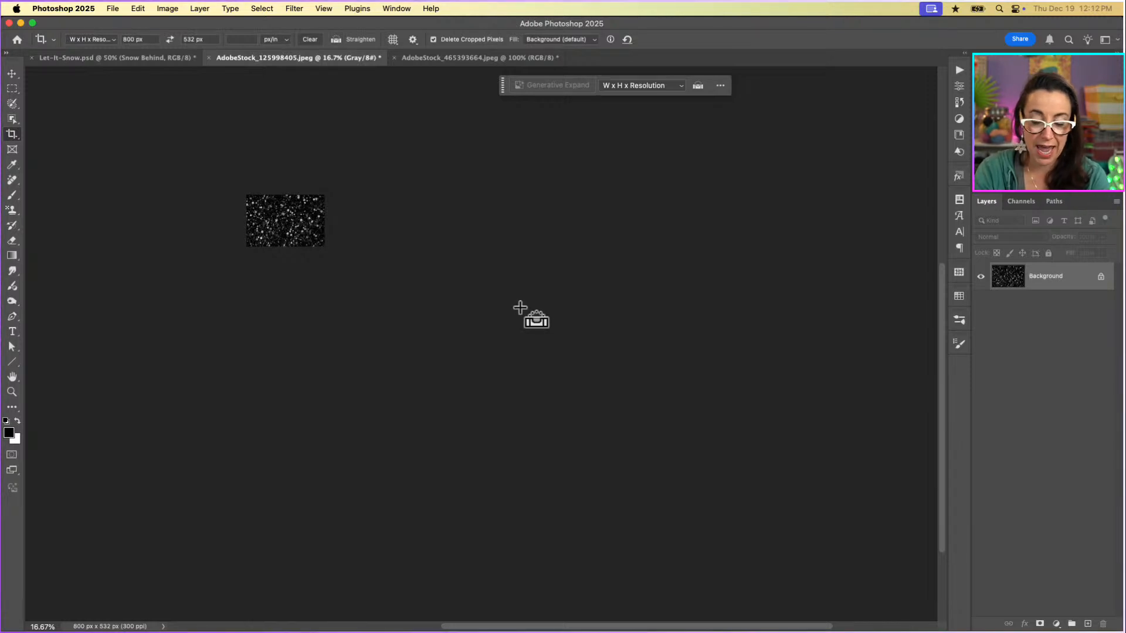
pyautogui.press('super+1')
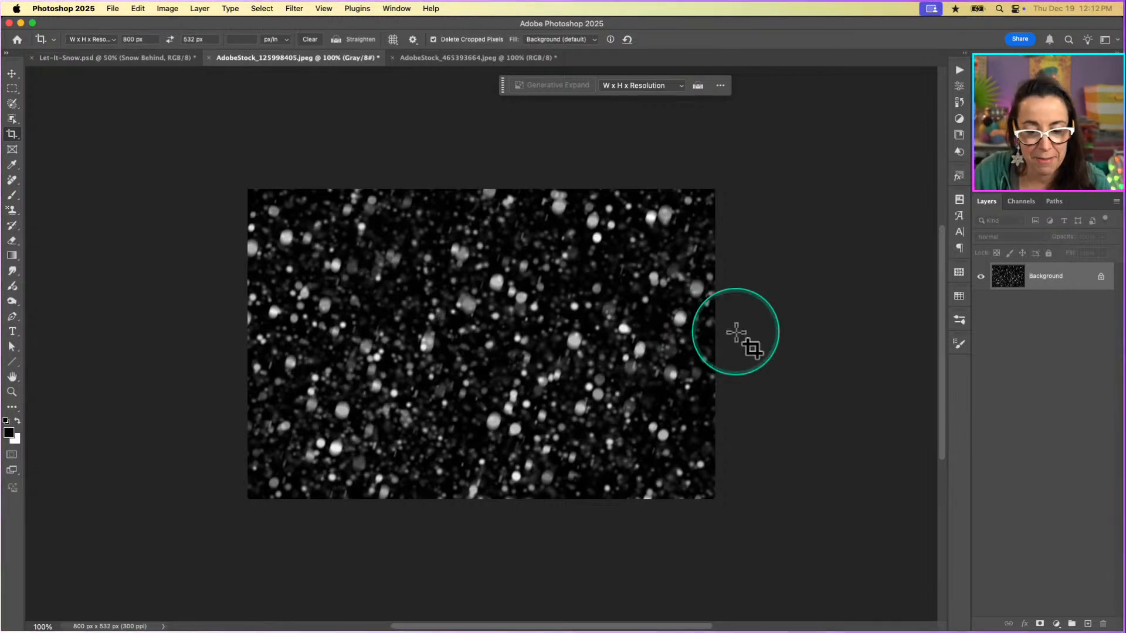
# Add a new layer above the couple photo and fill it with black at 100% opacity.
pyautogui.click(470, 58)
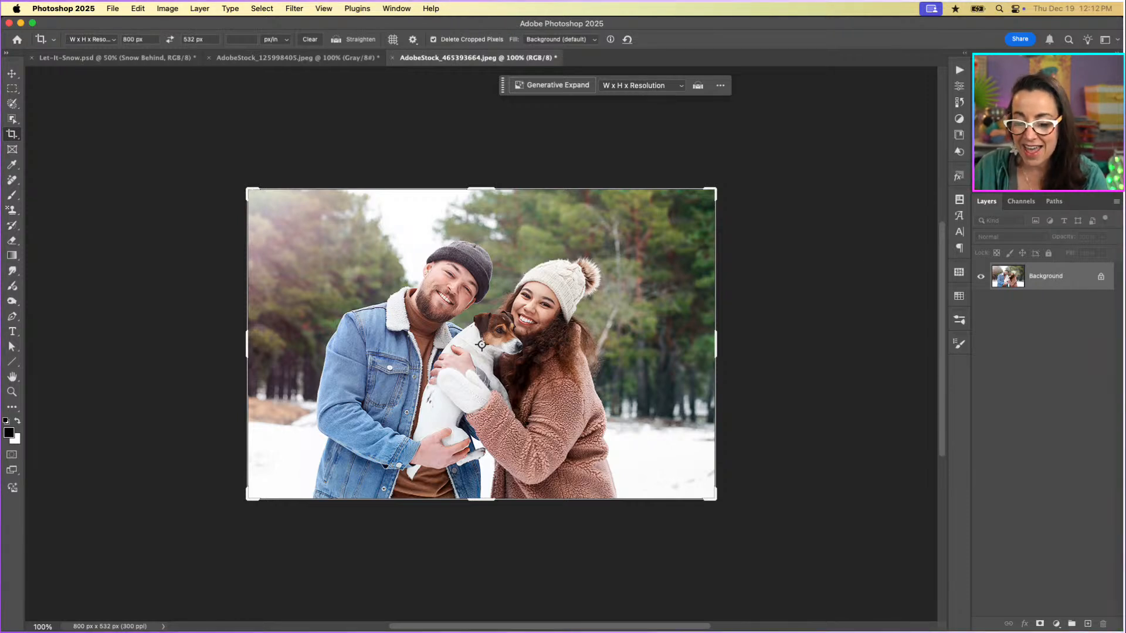
pyautogui.click(1087, 624)
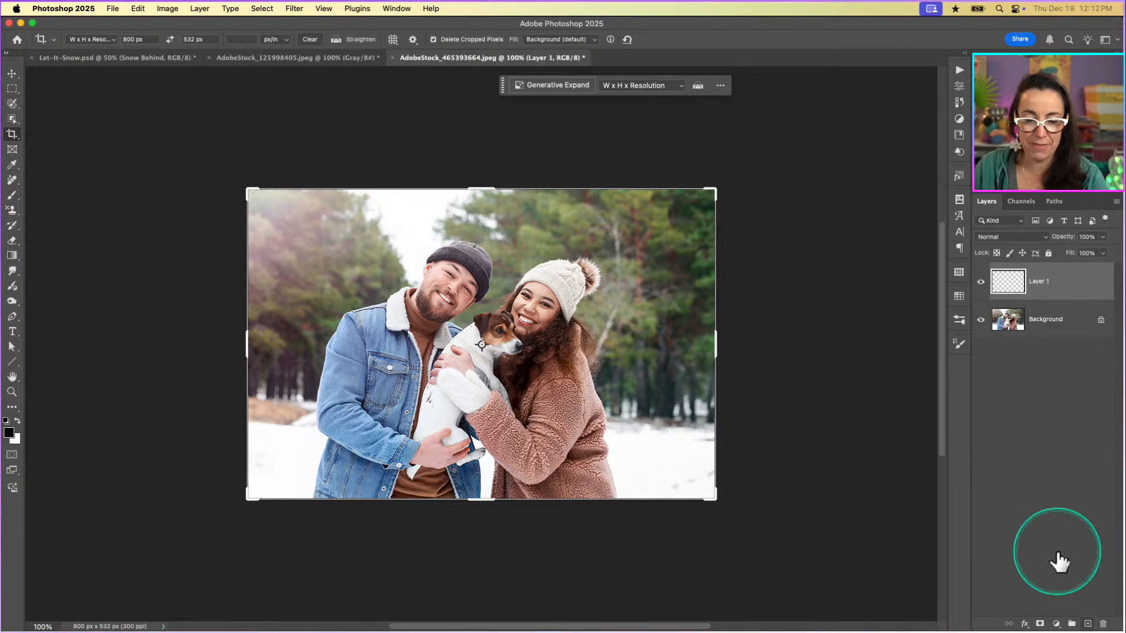
pyautogui.click(131, 10)
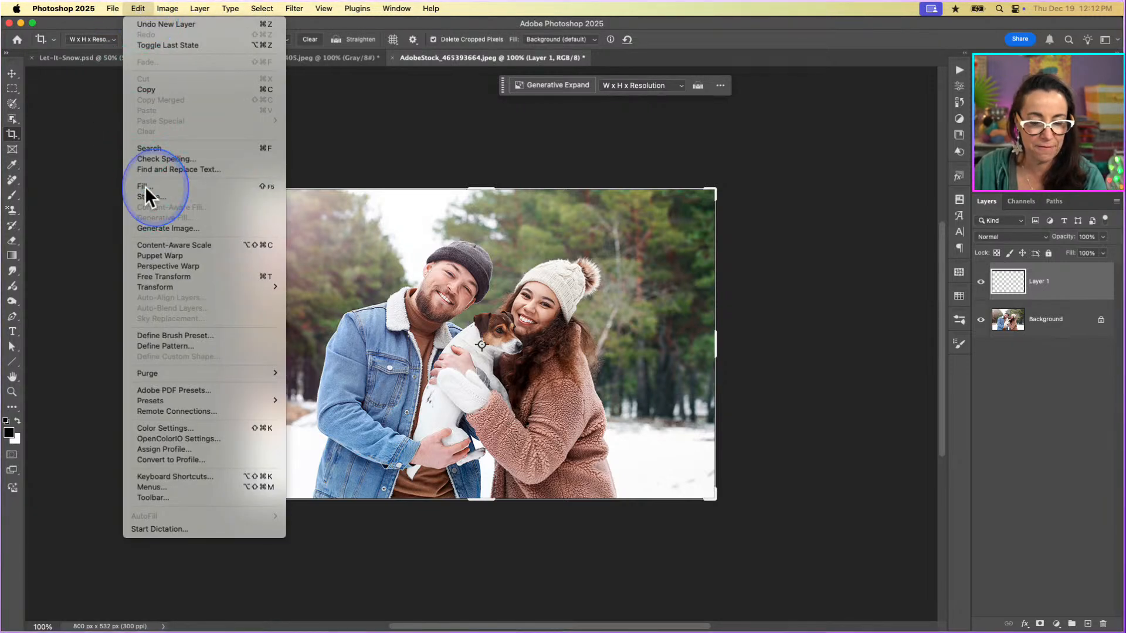
pyautogui.click(146, 186)
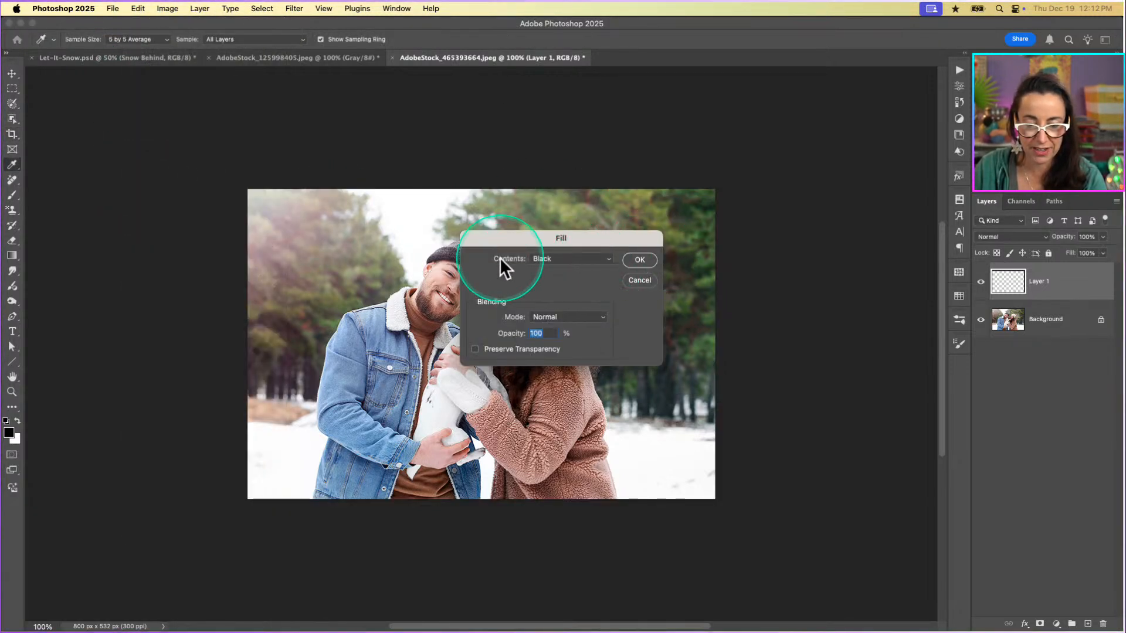
pyautogui.click(641, 259)
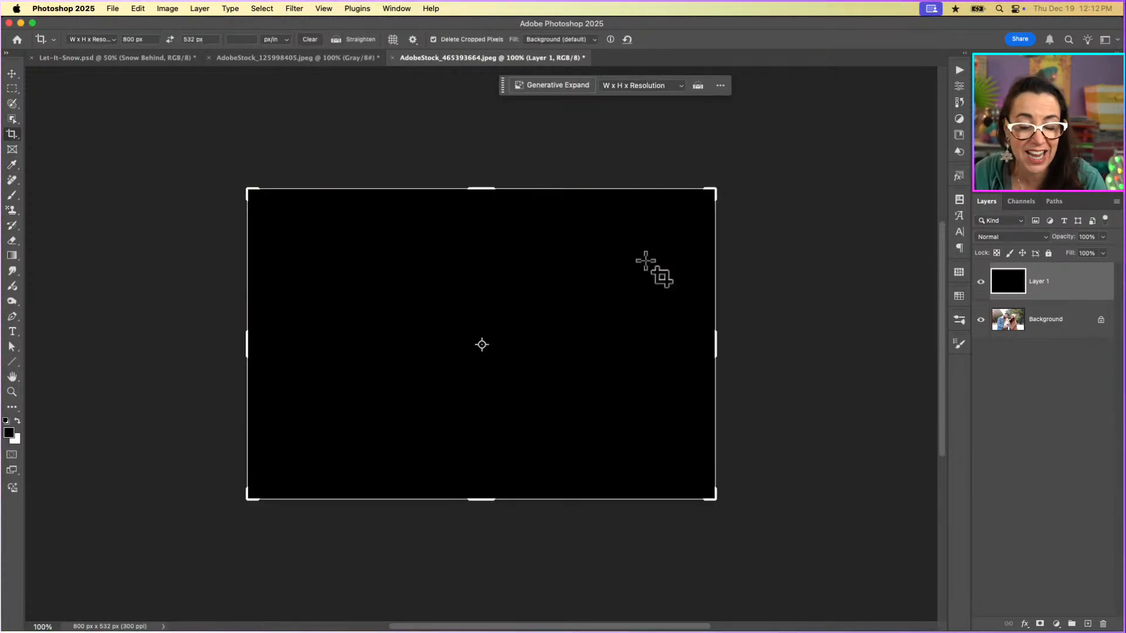
# Render Difference Clouds on the black layer.
pyautogui.click(294, 9)
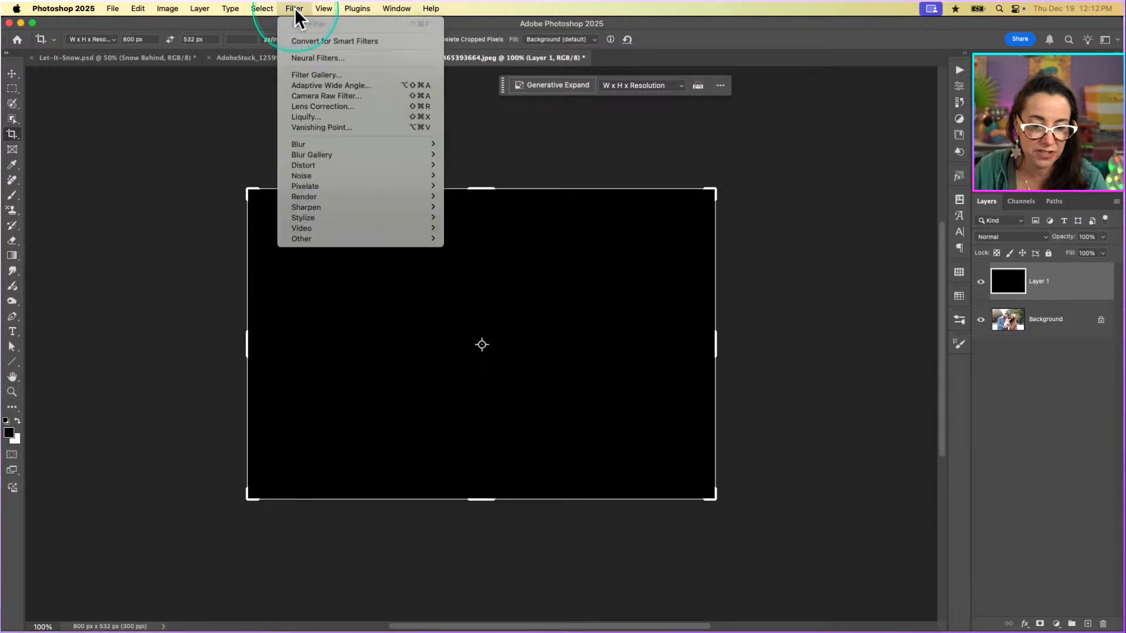
pyautogui.moveTo(315, 183)
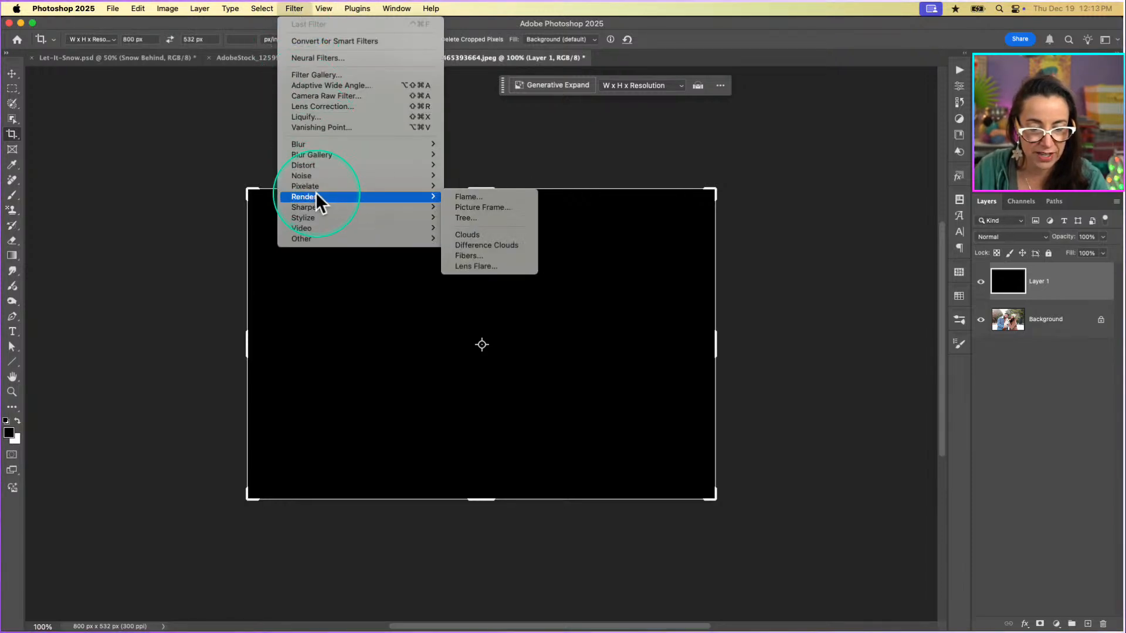
pyautogui.click(491, 242)
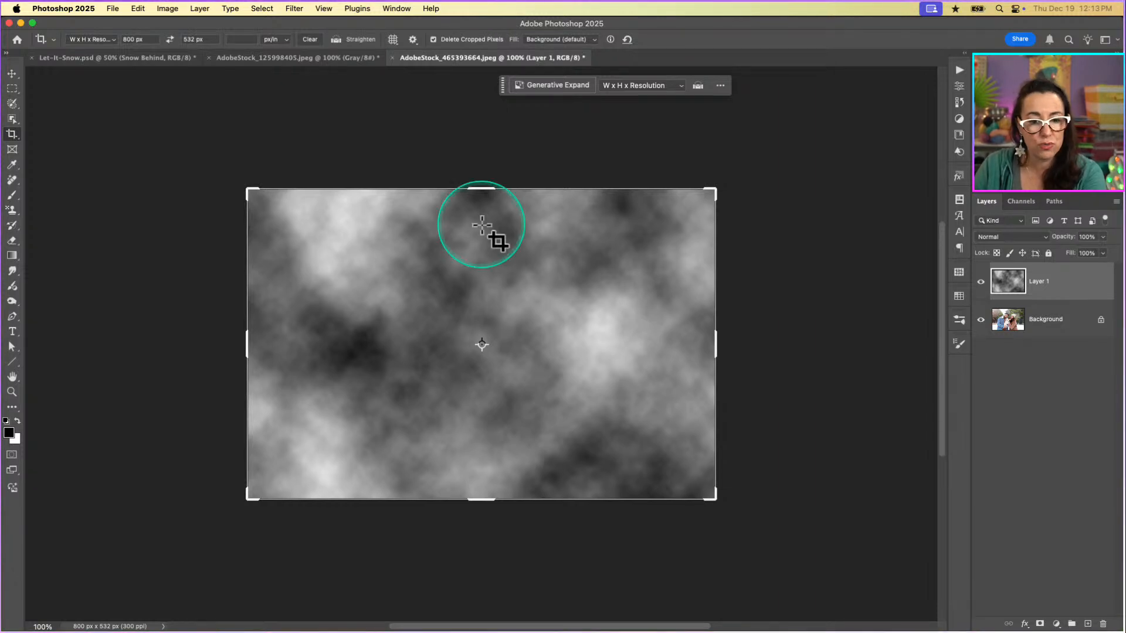
# Soften the clouds layer with a Gaussian Blur of 14.8 pixels radius.
pyautogui.click(294, 8)
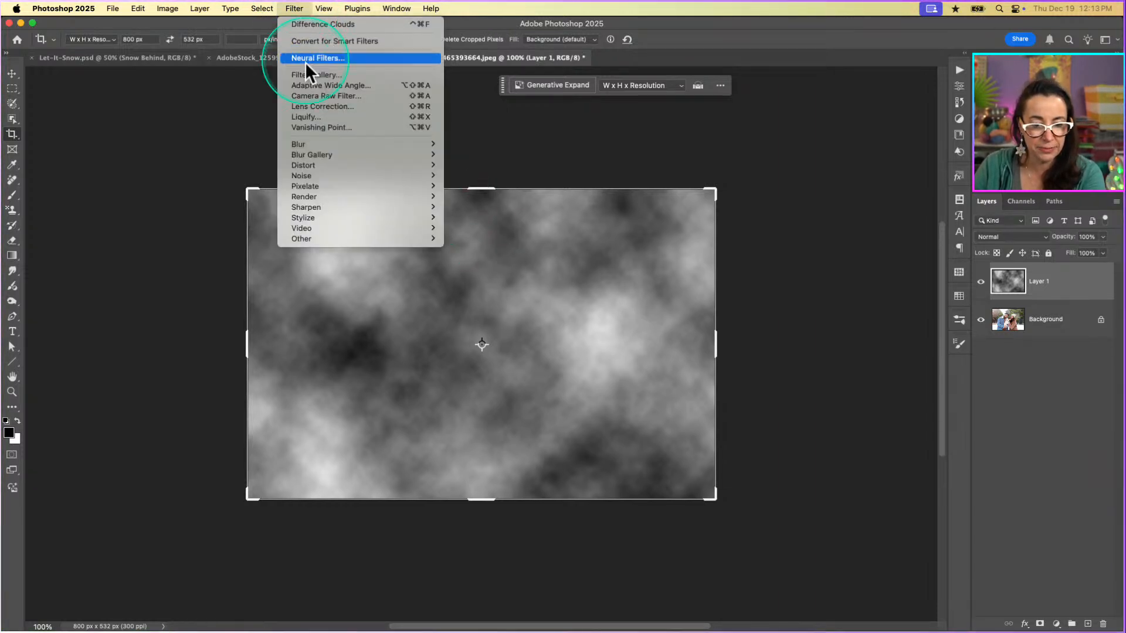
pyautogui.moveTo(314, 144)
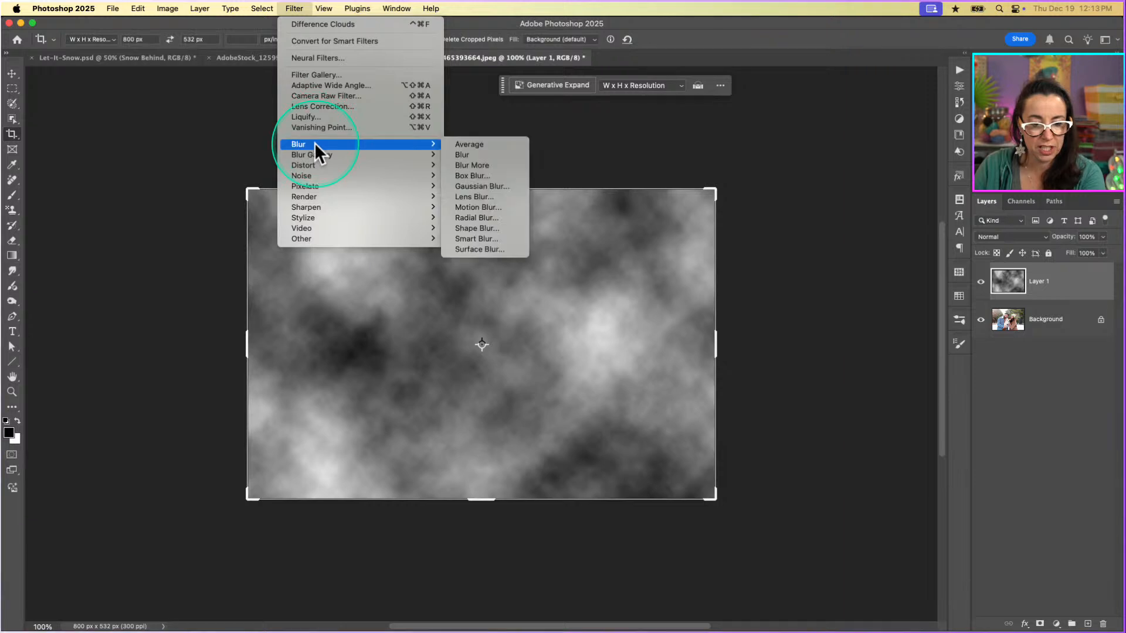
pyautogui.click(455, 186)
pyautogui.moveTo(755, 329)
pyautogui.mouseDown()
pyautogui.moveTo(784, 330)
pyautogui.moveTo(774, 326)
pyautogui.mouseUp()
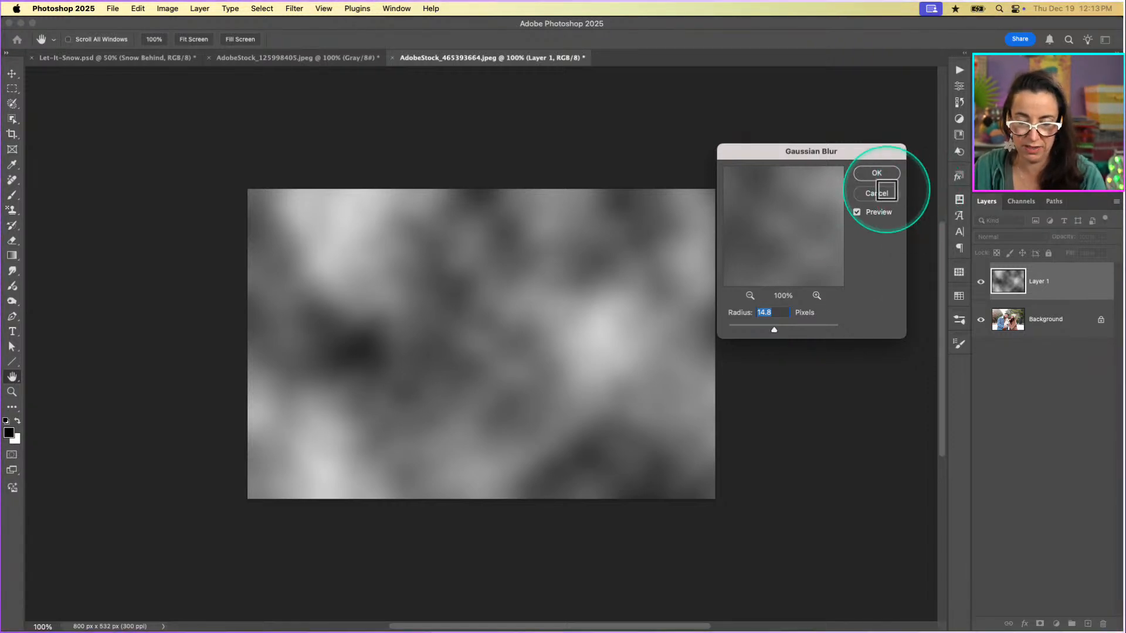
pyautogui.click(882, 177)
pyautogui.press('c')
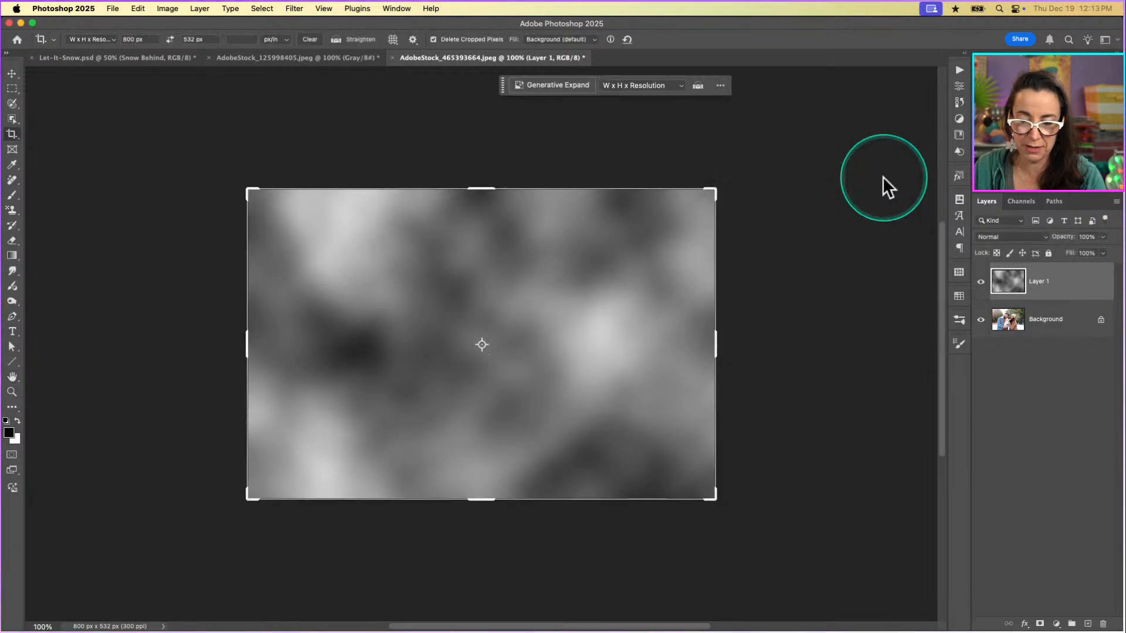
# Set the clouds layer's blend mode to Screen and its opacity to 33%.
pyautogui.click(1012, 236)
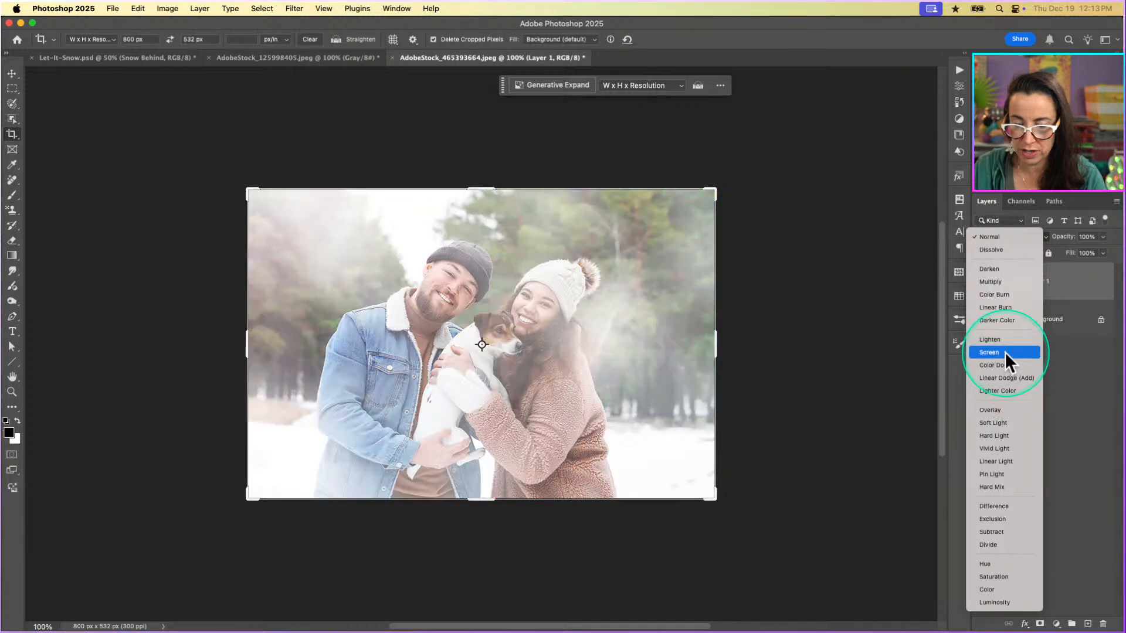
pyautogui.click(1004, 352)
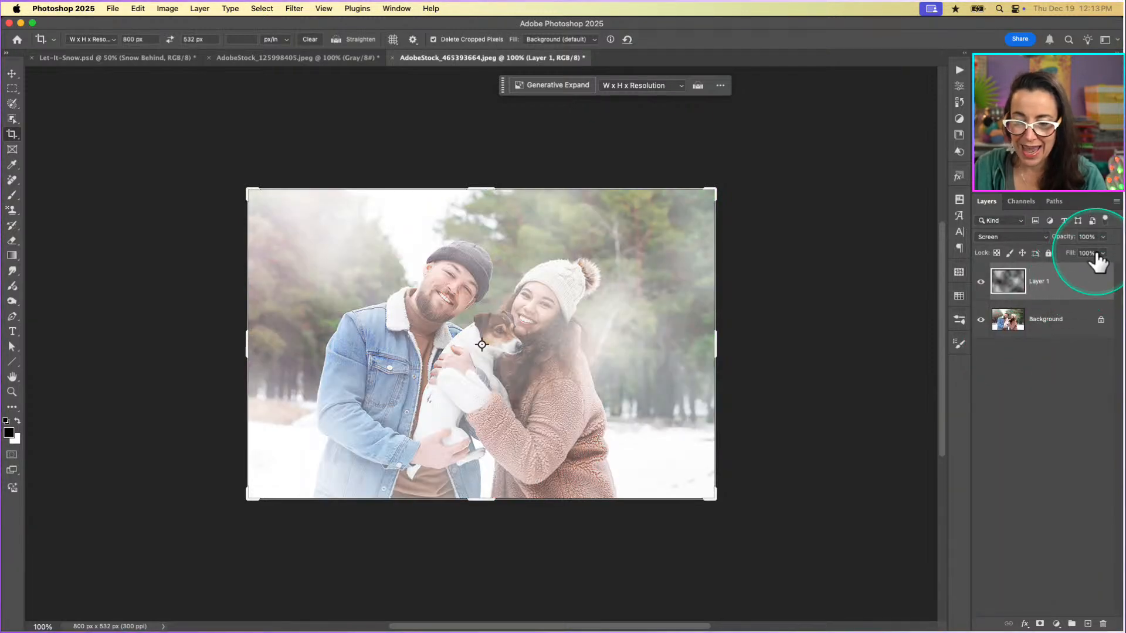
pyautogui.click(1103, 237)
pyautogui.moveTo(1102, 251); pyautogui.dragTo(1066, 251)
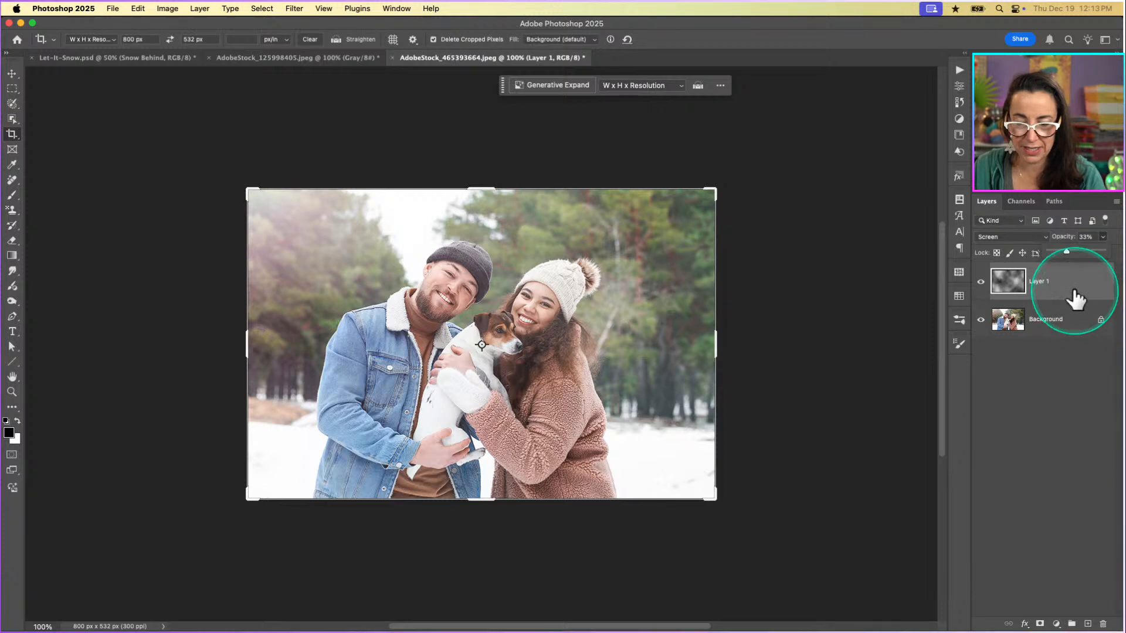
# Rename the clouds layer as Fog.
pyautogui.doubleClick(1039, 282)
pyautogui.write('Fog')
pyautogui.press('Return')
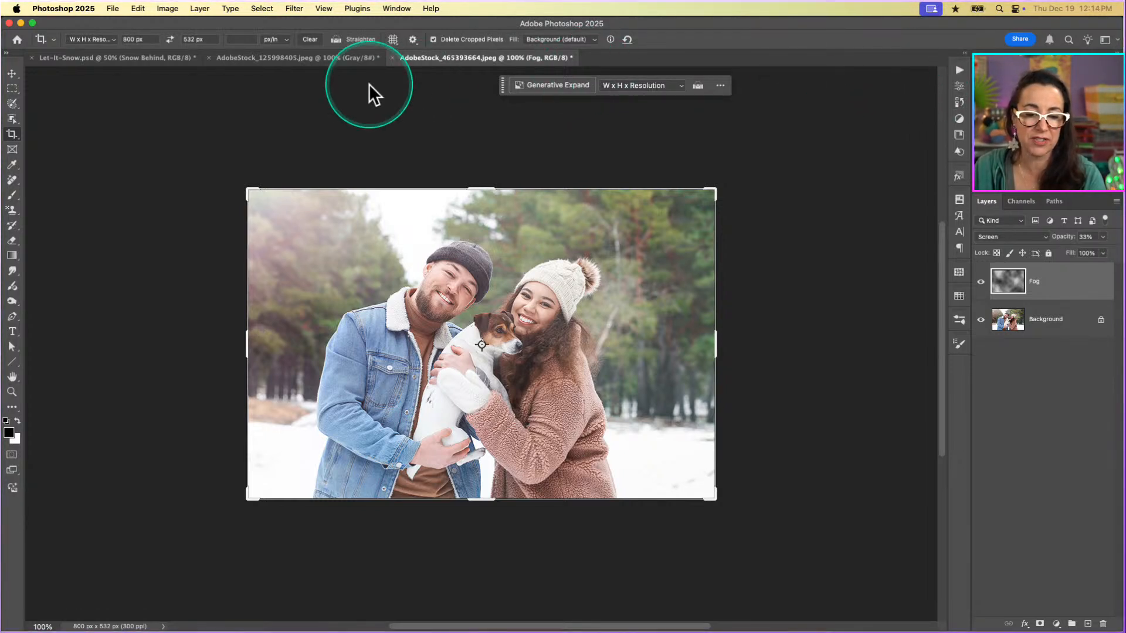
# In the snow image AdobeStock_125998405.jpeg, apply the Offset filter with horizontal 0, vertical 532/2 pixels down, and Wrap Around.
pyautogui.click(302, 61)
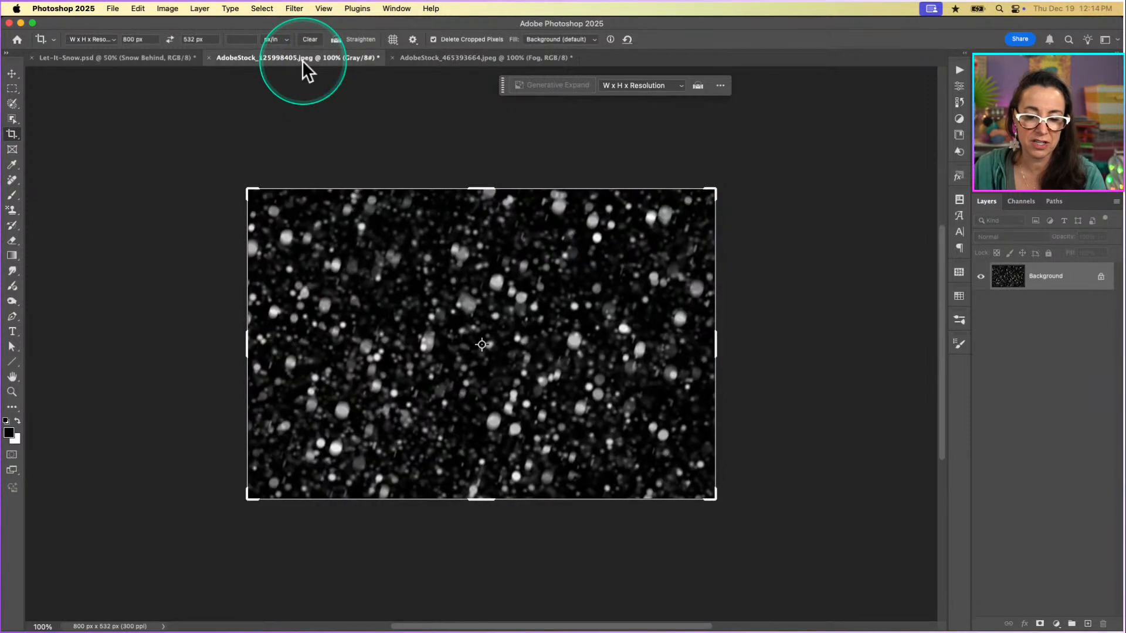
pyautogui.press('v')
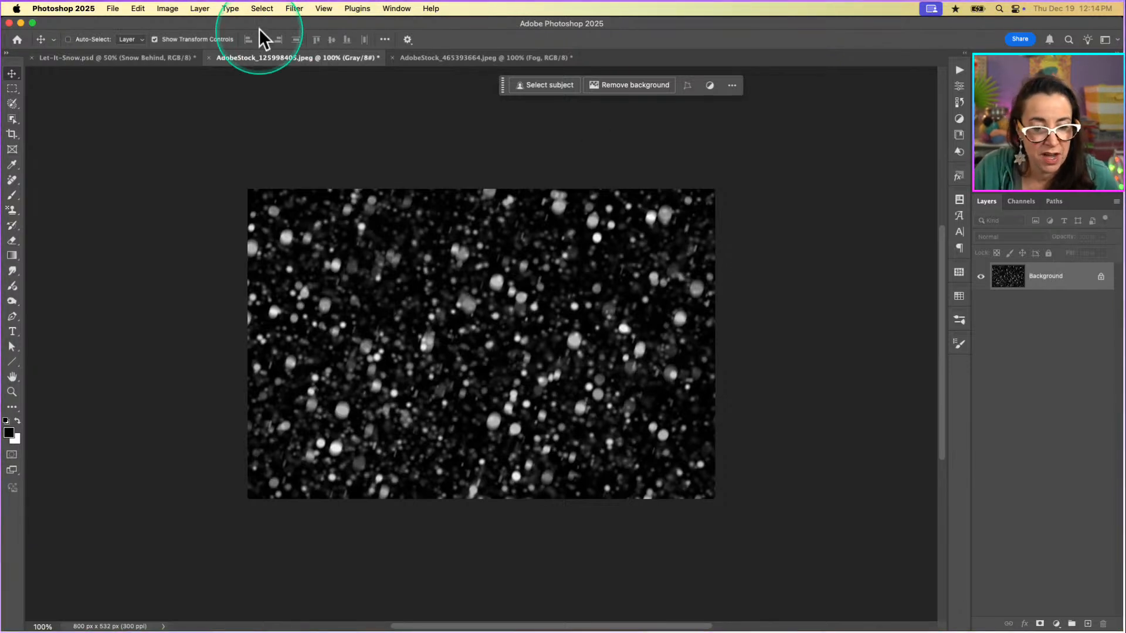
pyautogui.click(294, 8)
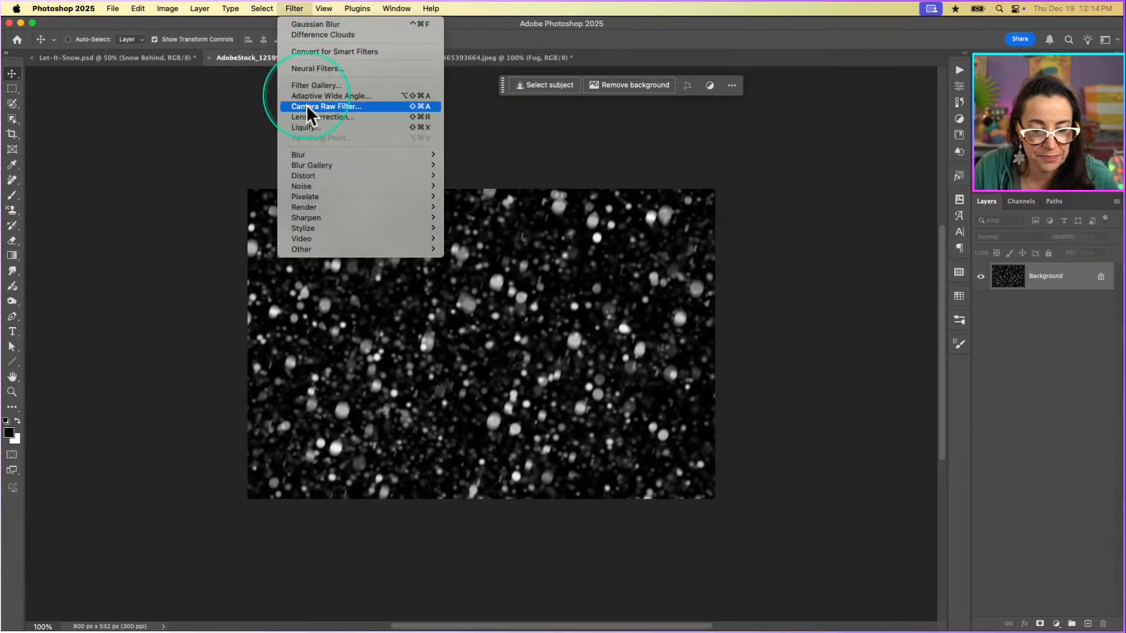
pyautogui.moveTo(320, 248)
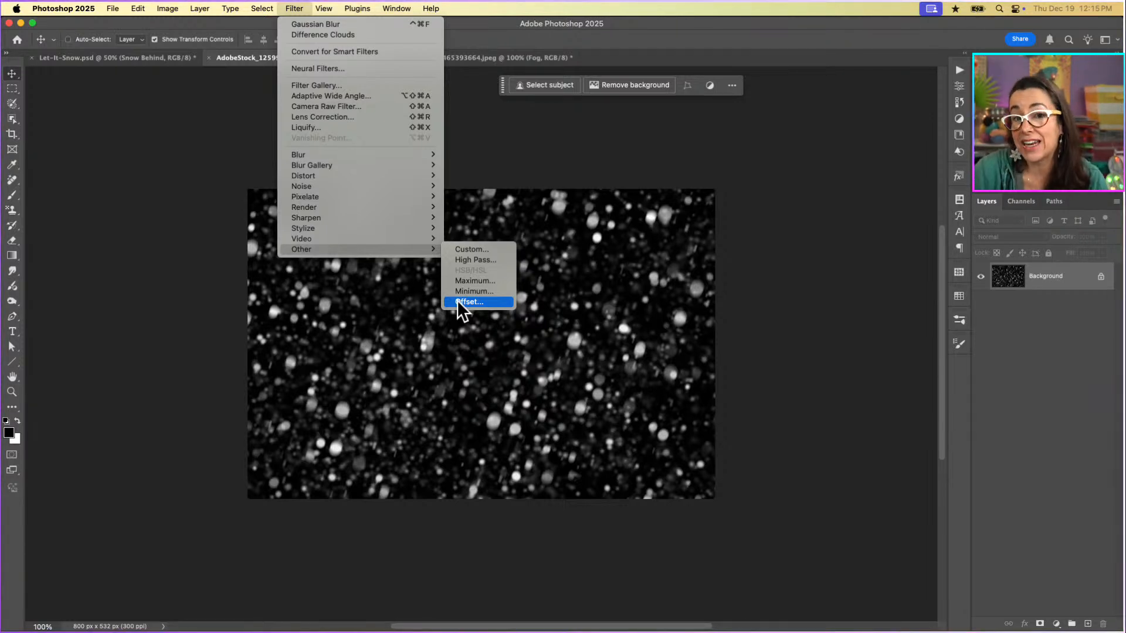
pyautogui.click(463, 301)
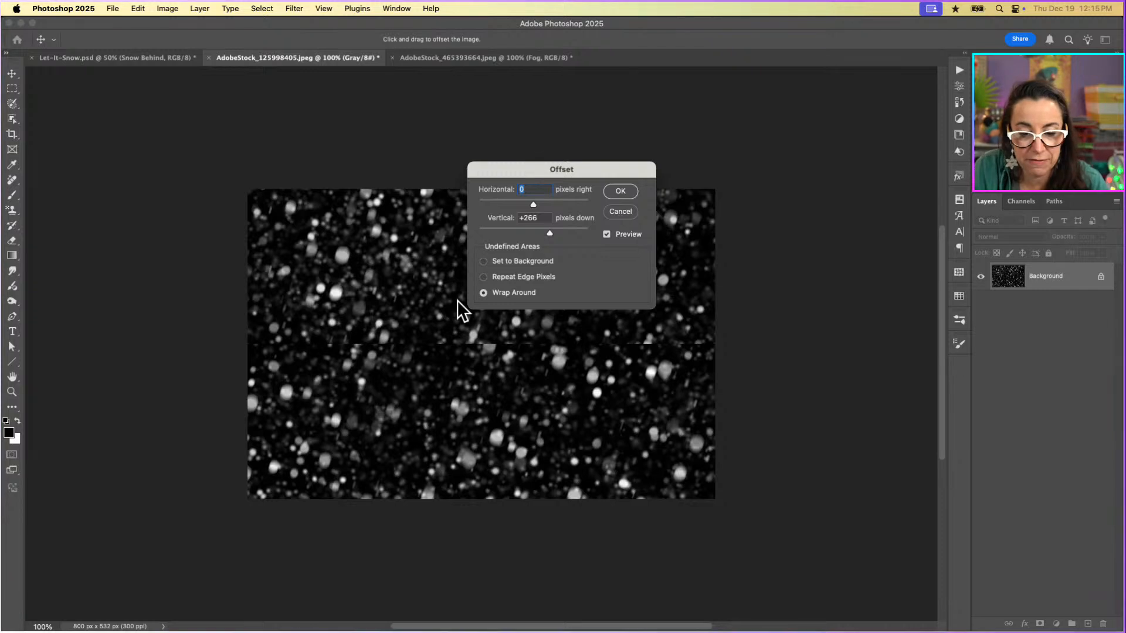
pyautogui.click(505, 279)
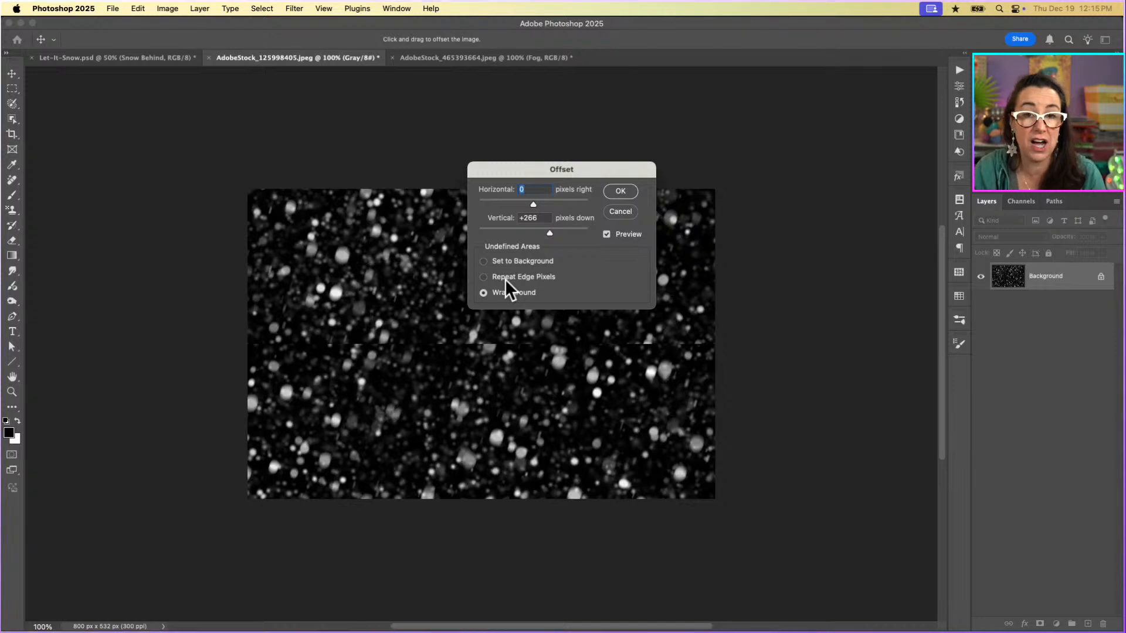
pyautogui.click(540, 220)
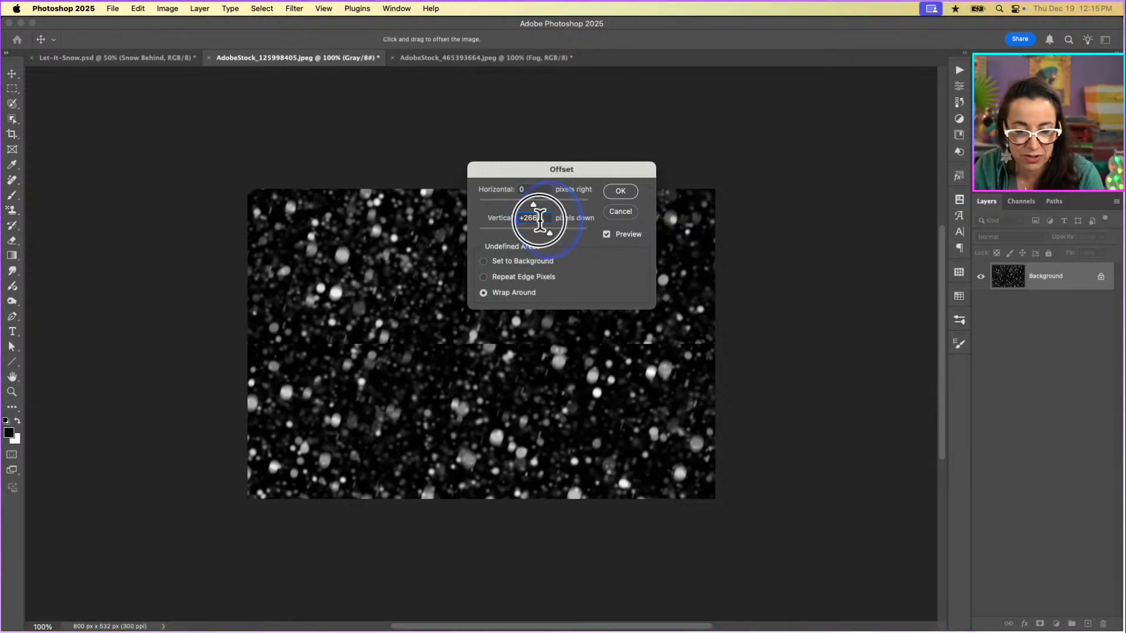
pyautogui.click(510, 222)
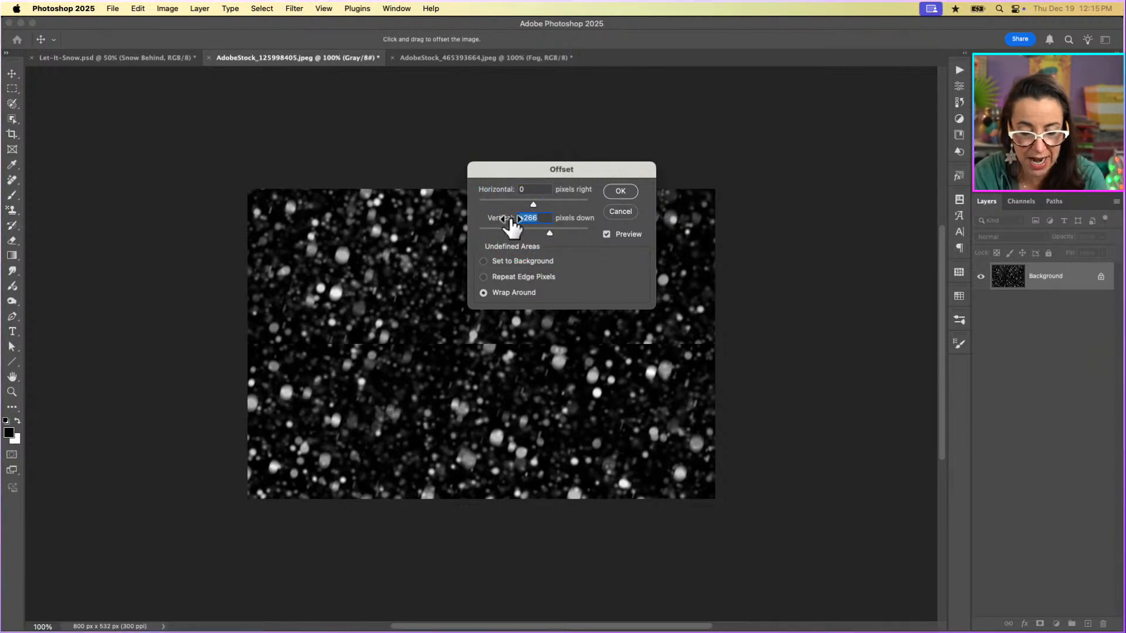
pyautogui.write('532')
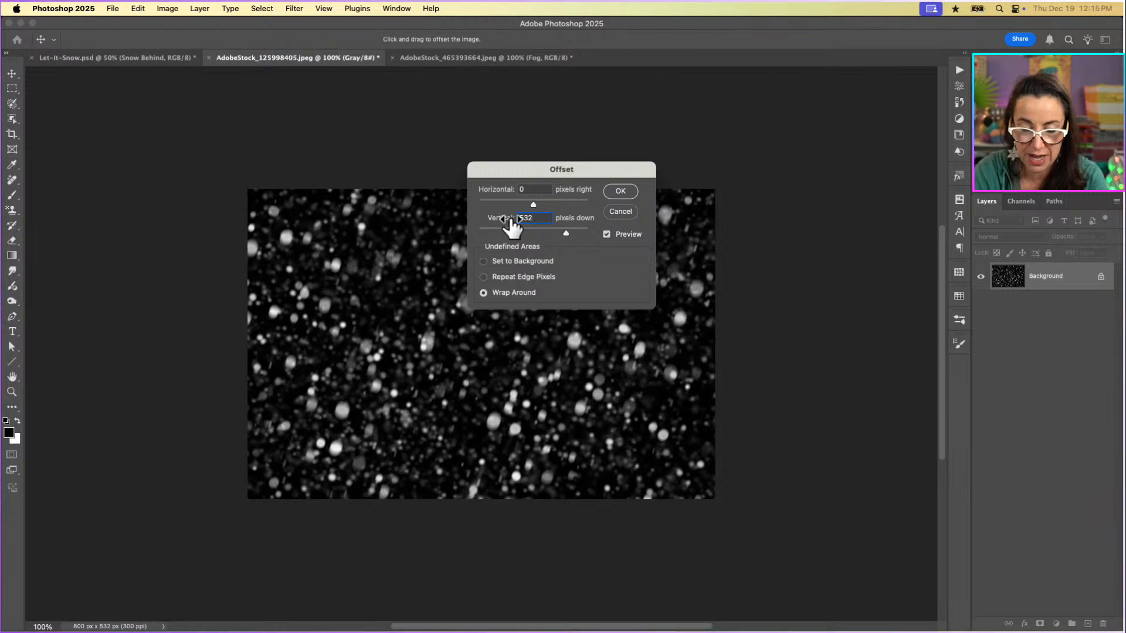
pyautogui.write('/')
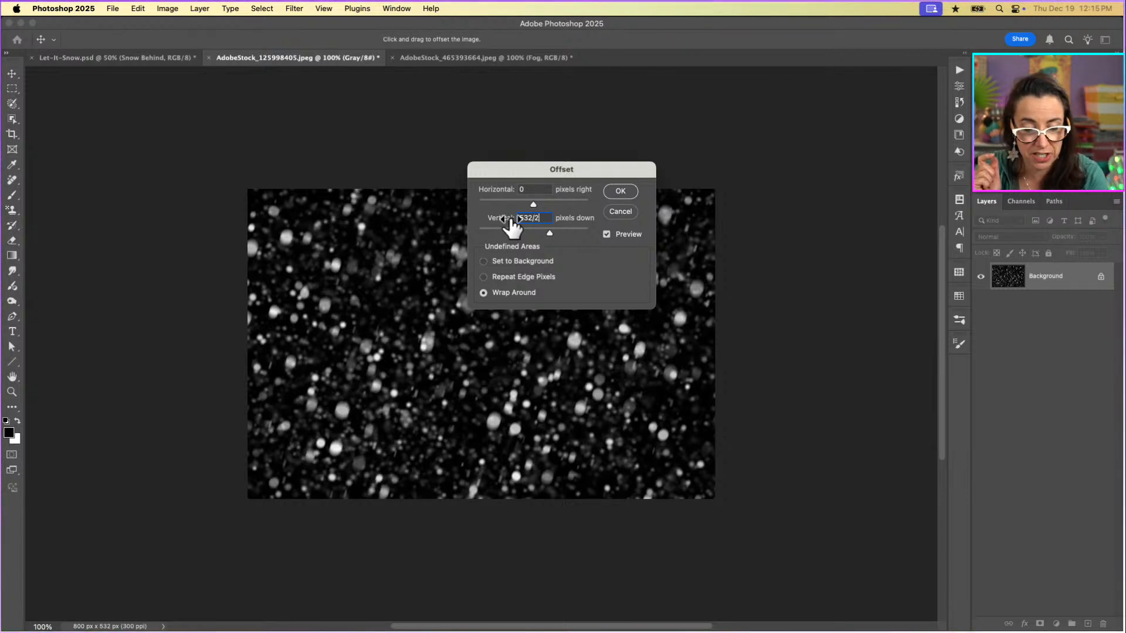
pyautogui.write('2')
pyautogui.press('Tab')
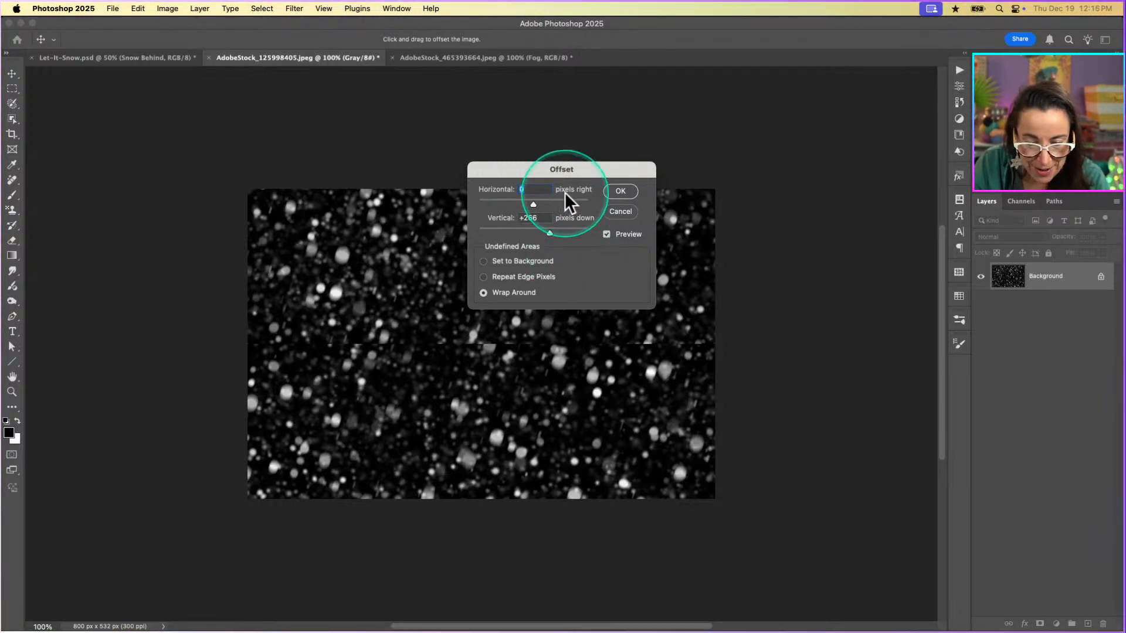
pyautogui.moveTo(575, 170); pyautogui.dragTo(702, 120)
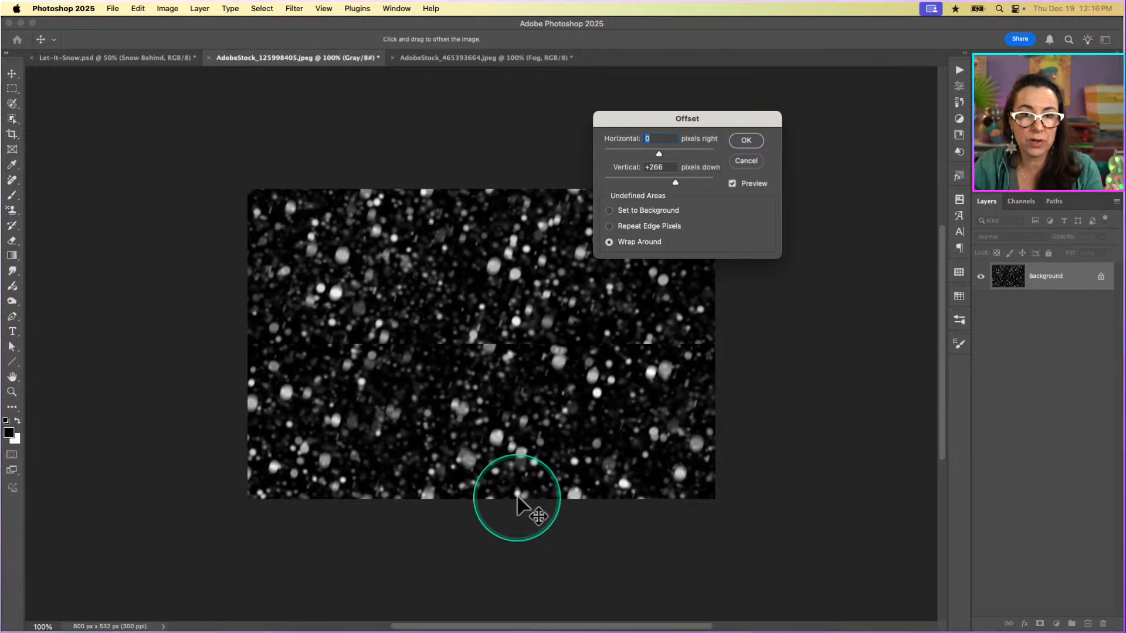
pyautogui.press('super+plus')
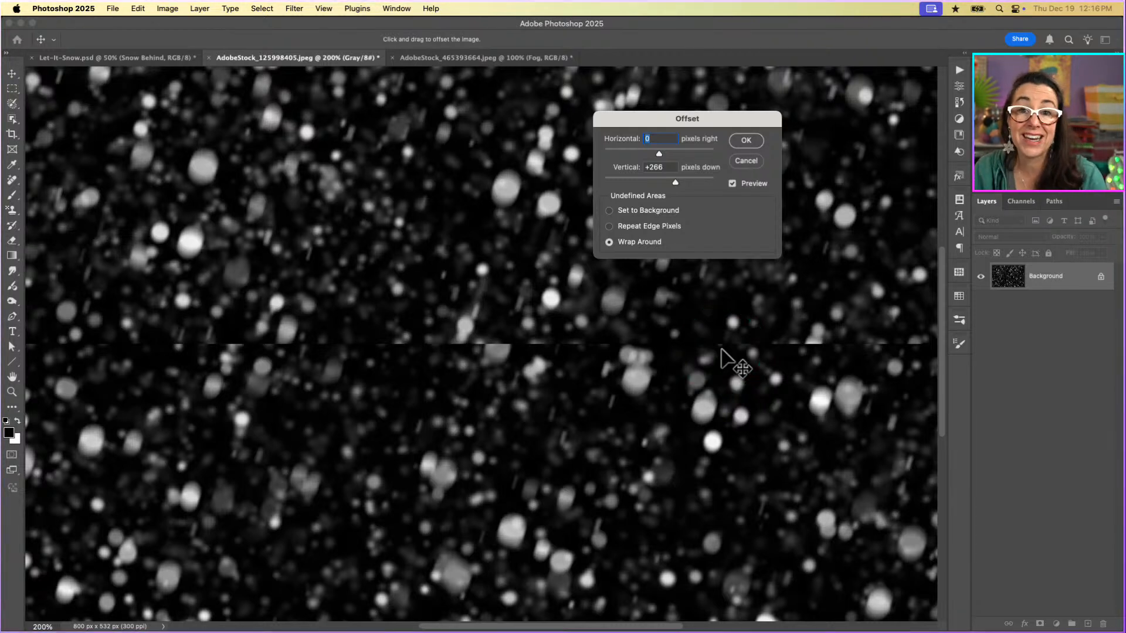
pyautogui.click(752, 144)
# Select a thin strip with the Rectangular Marquee across the full image width, covering the horizontal seam in the middle.
pyautogui.press('super+minus')
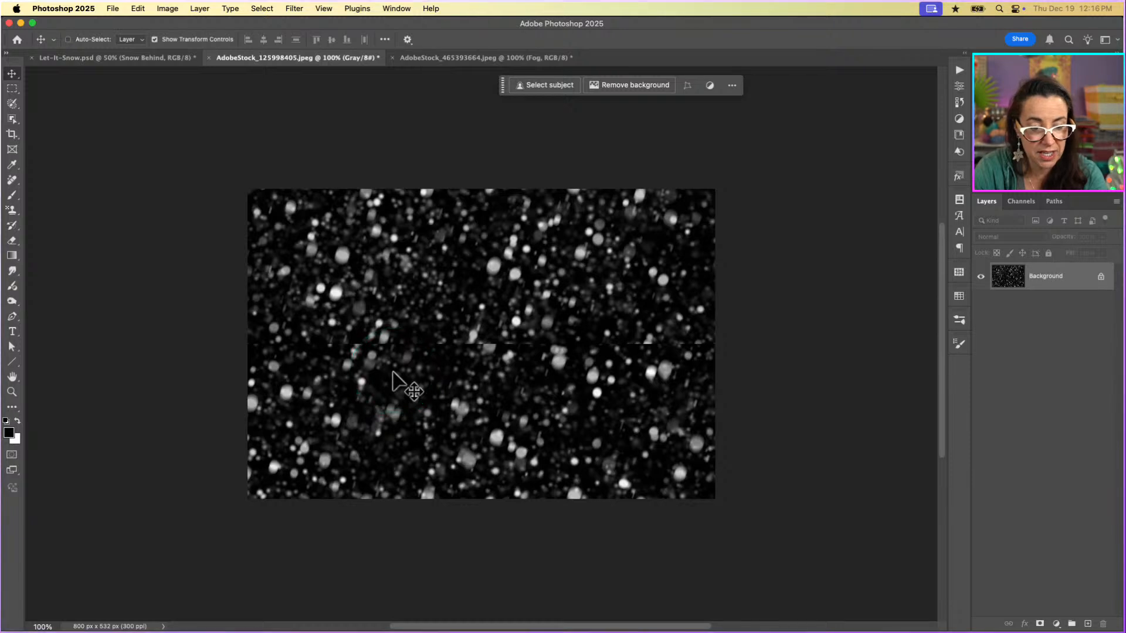
pyautogui.press('m')
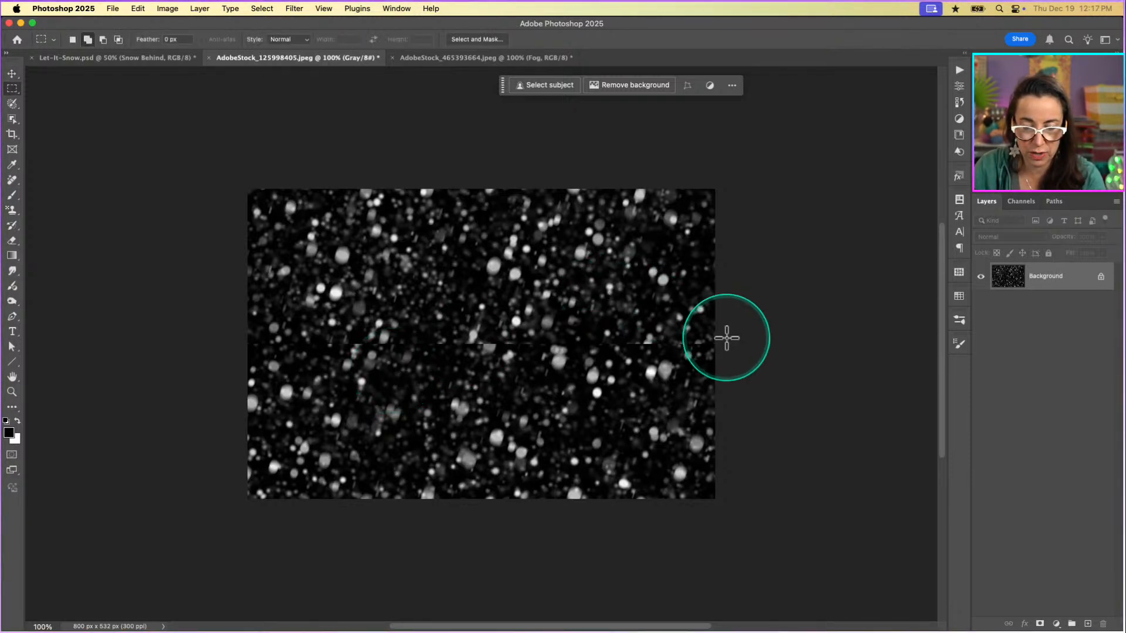
pyautogui.moveTo(718, 338); pyautogui.dragTo(622, 342)
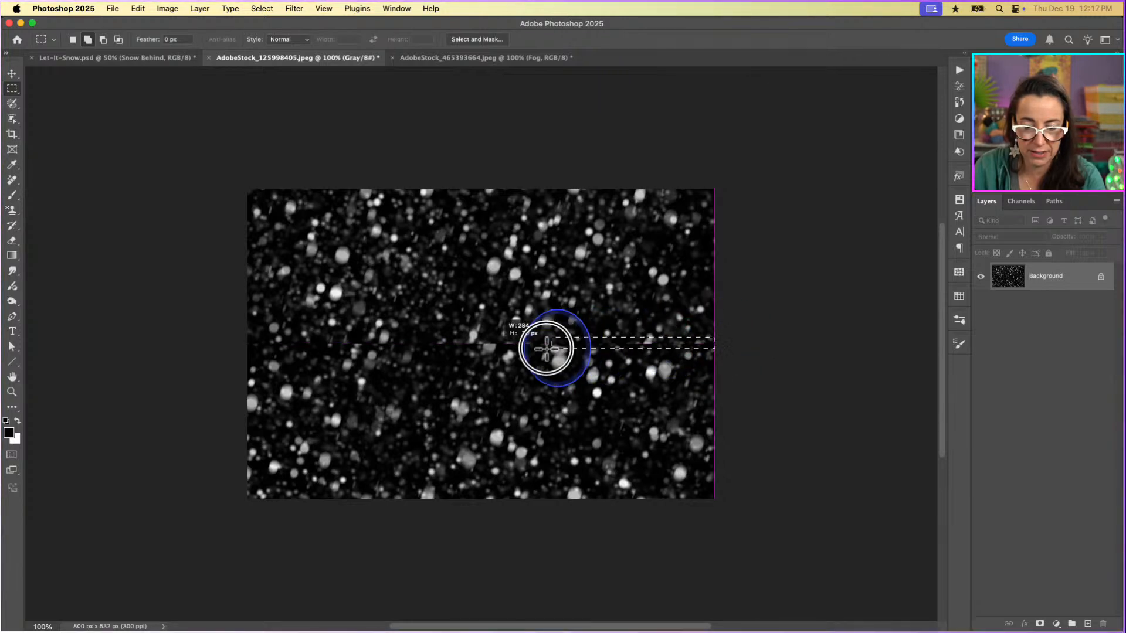
pyautogui.moveTo(356, 348); pyautogui.dragTo(245, 350)
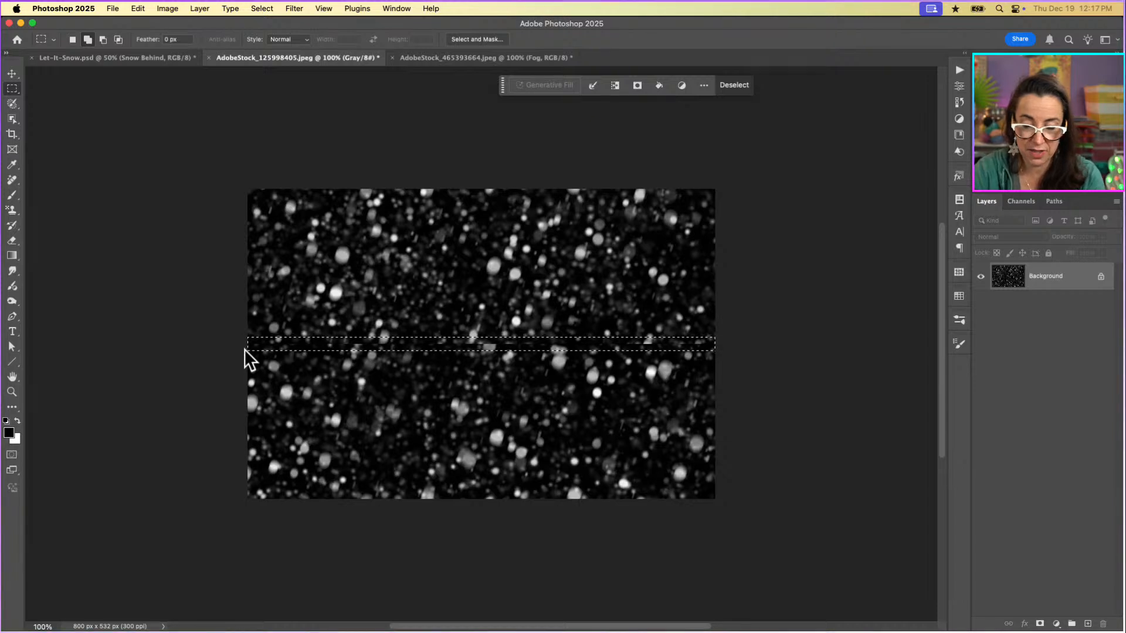
# Convert the snow image from Grayscale to RGB Color mode so that Generative Fill can be used.
pyautogui.press('super+equal')
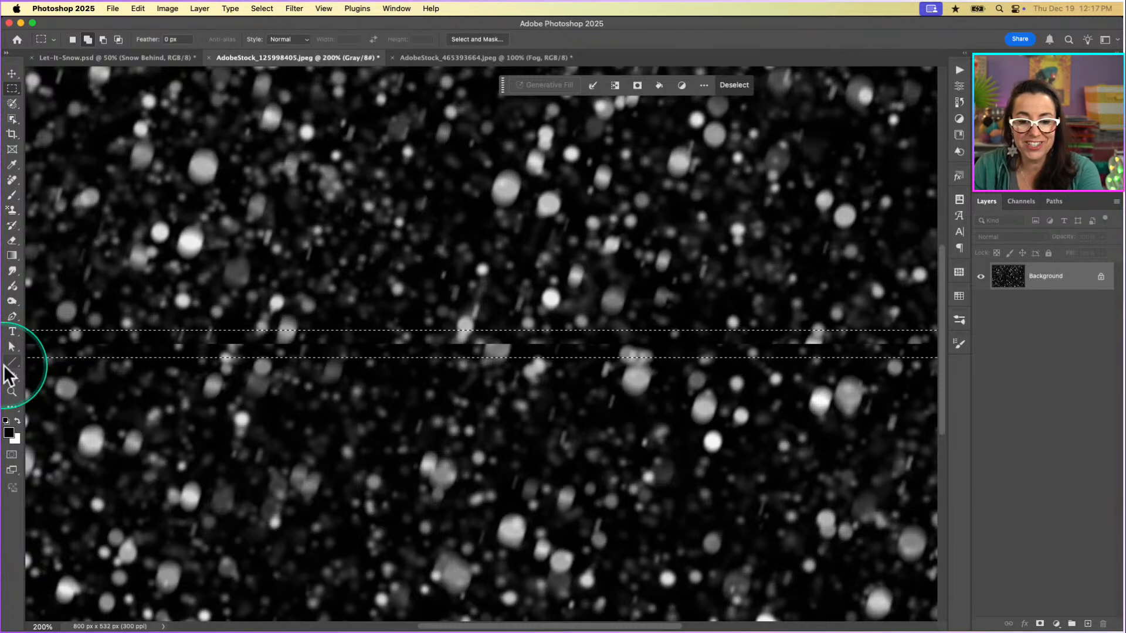
pyautogui.click(544, 85)
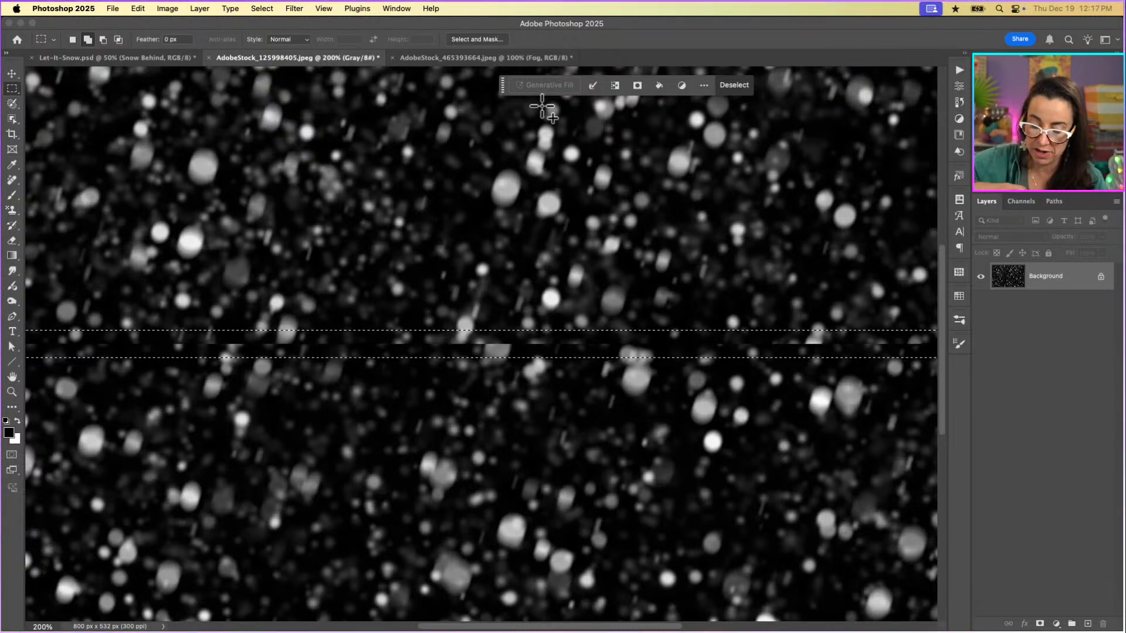
pyautogui.click(167, 9)
pyautogui.moveTo(166, 25)
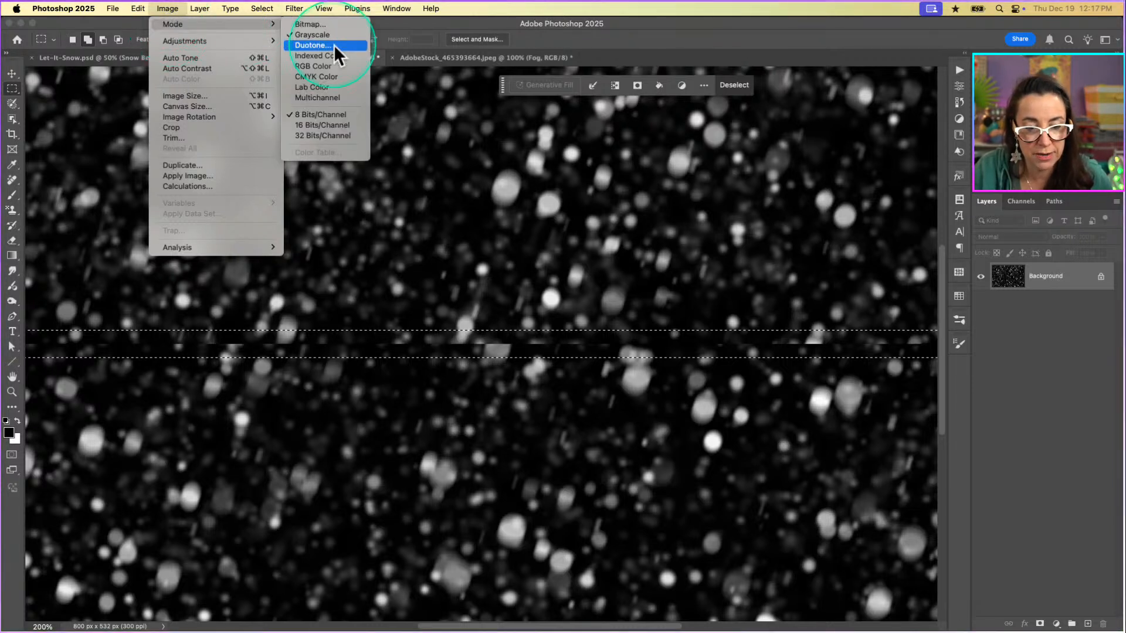
pyautogui.click(319, 65)
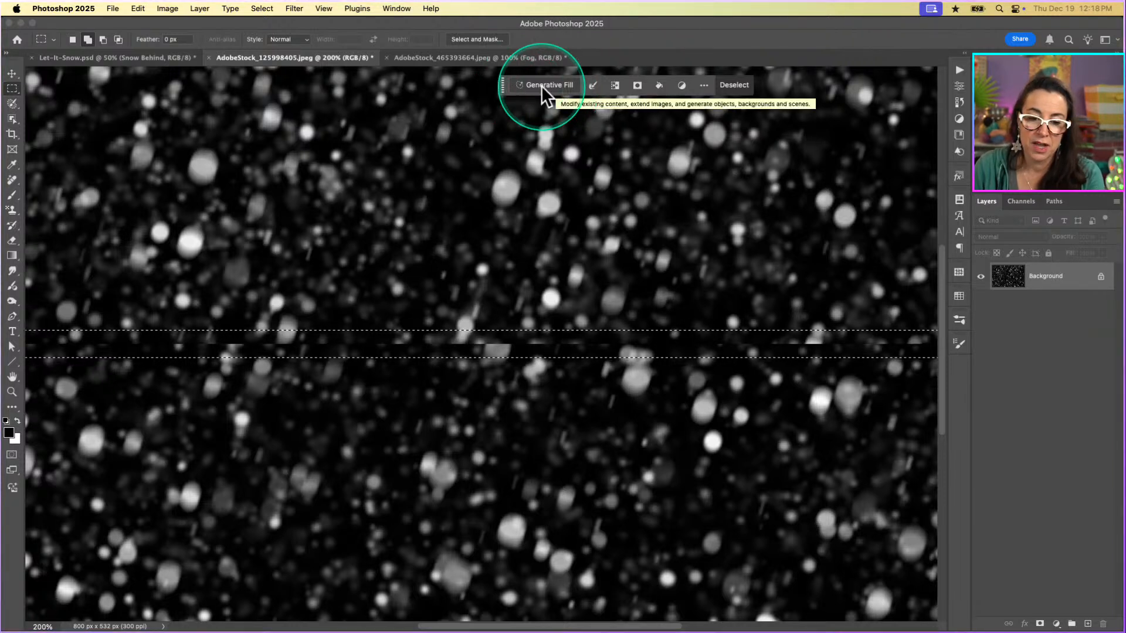
# Run Generative Fill on the selected seam strip with an empty prompt.
pyautogui.click(396, 9)
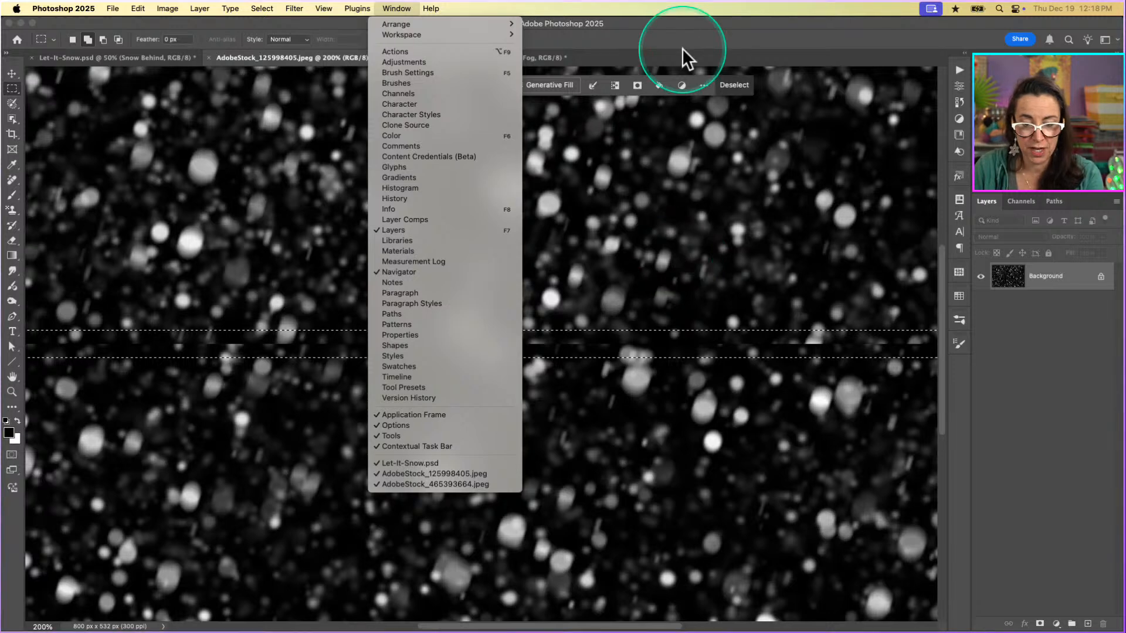
pyautogui.click(639, 77)
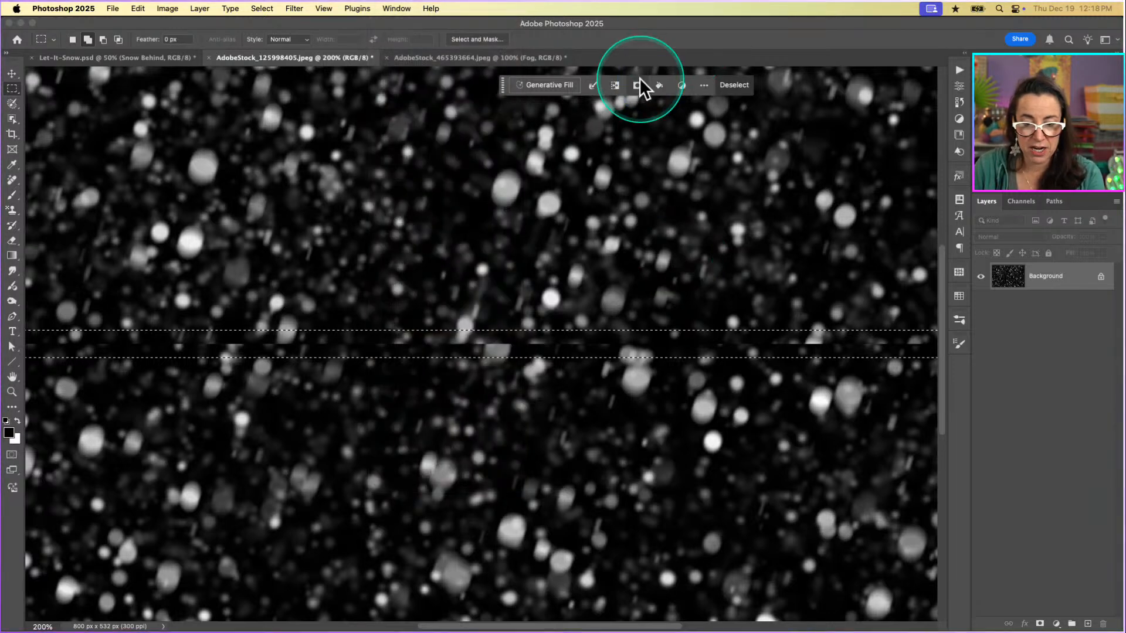
pyautogui.click(543, 86)
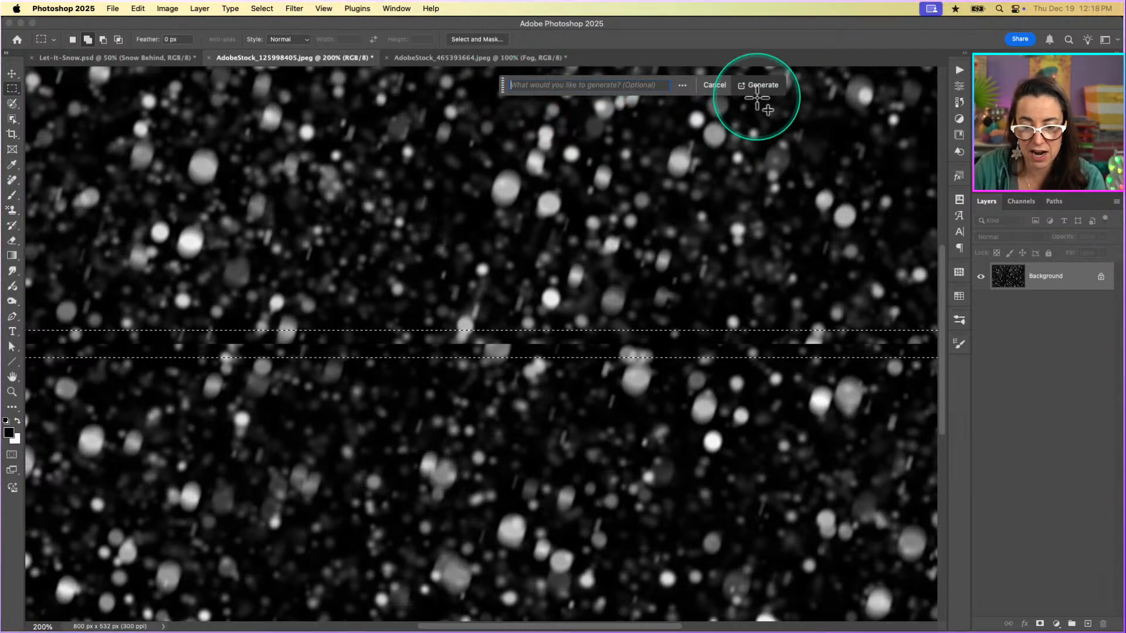
pyautogui.click(763, 85)
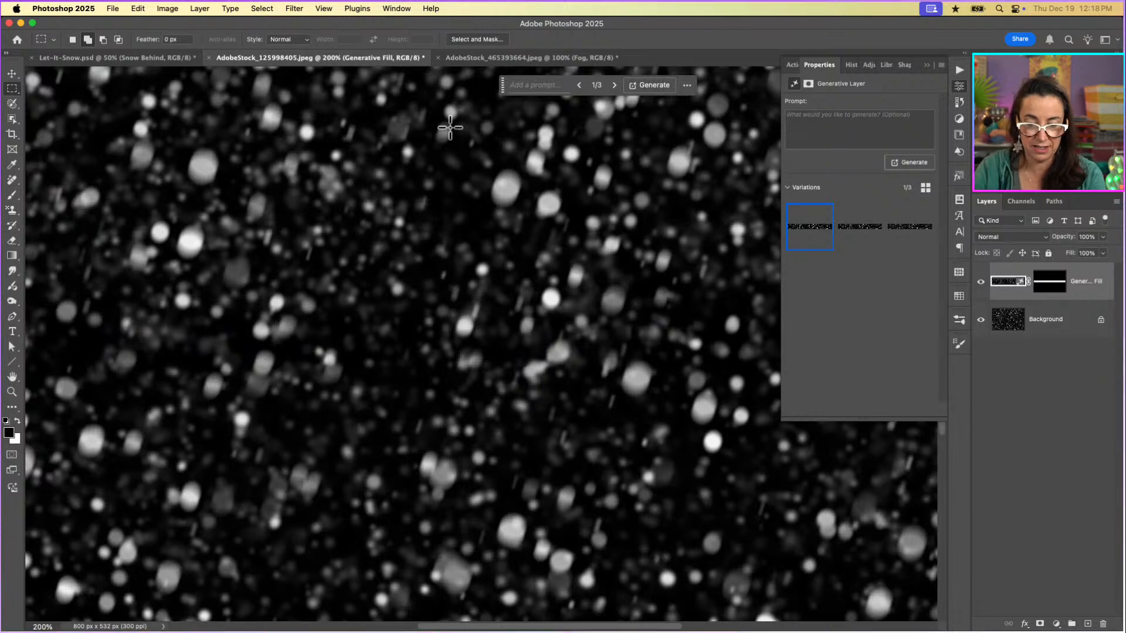
# Compare the three generated variations of the seam strip and choose the third one.
pyautogui.press('super+minus')
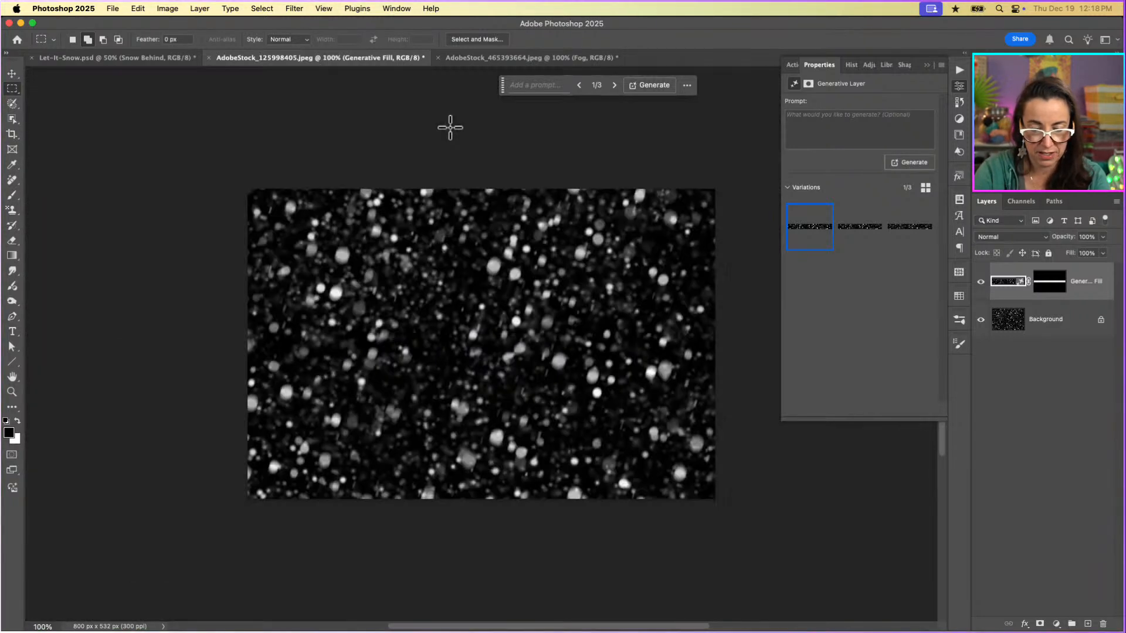
pyautogui.hscroll(5, 532, 265)
pyautogui.scroll(-1, 531, 265)
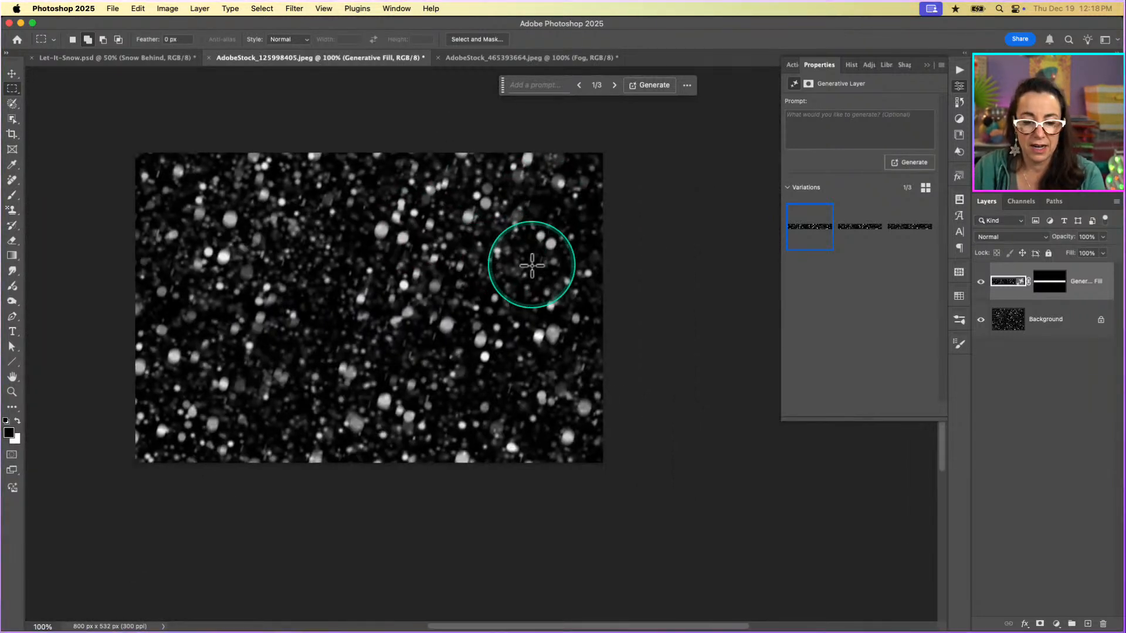
pyautogui.press('super+equal')
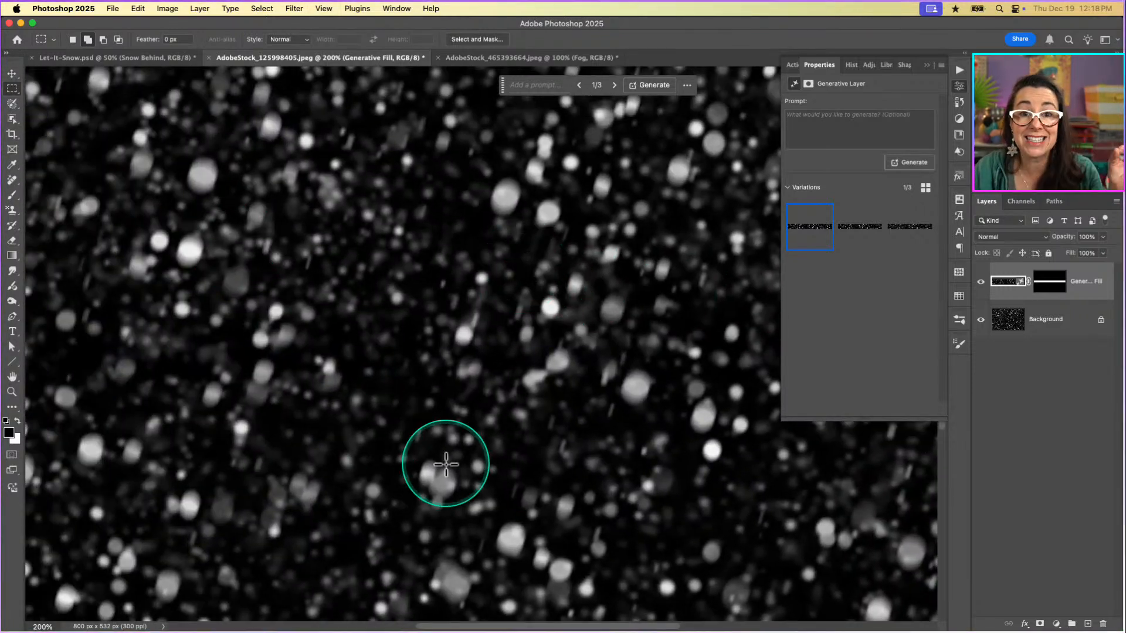
pyautogui.click(867, 237)
pyautogui.click(910, 238)
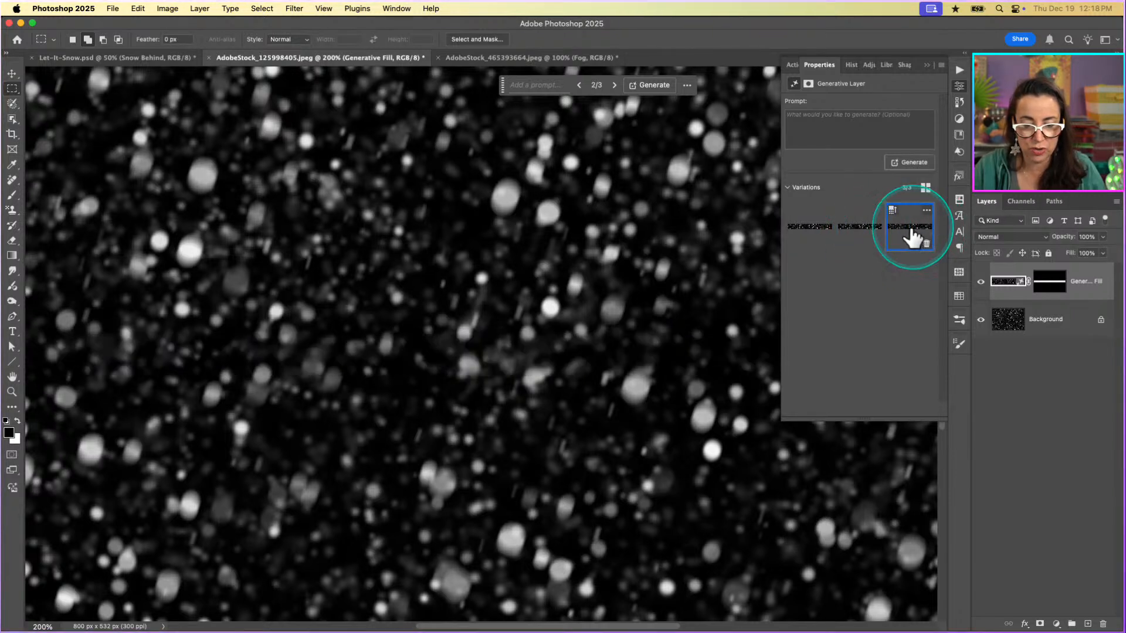
pyautogui.click(812, 234)
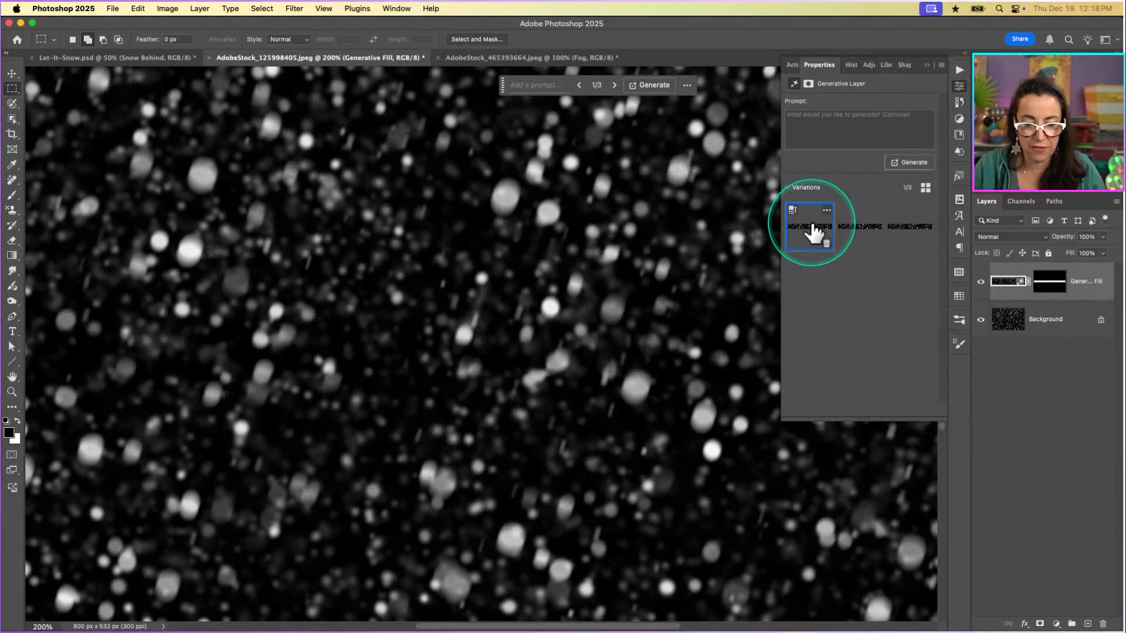
pyautogui.click(872, 239)
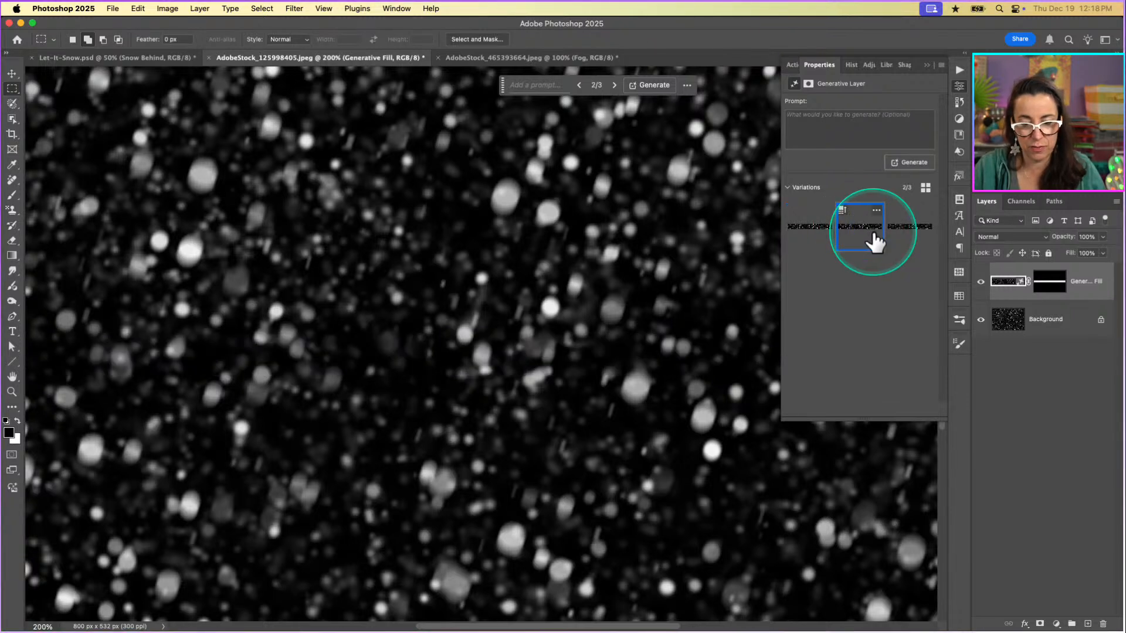
pyautogui.click(917, 238)
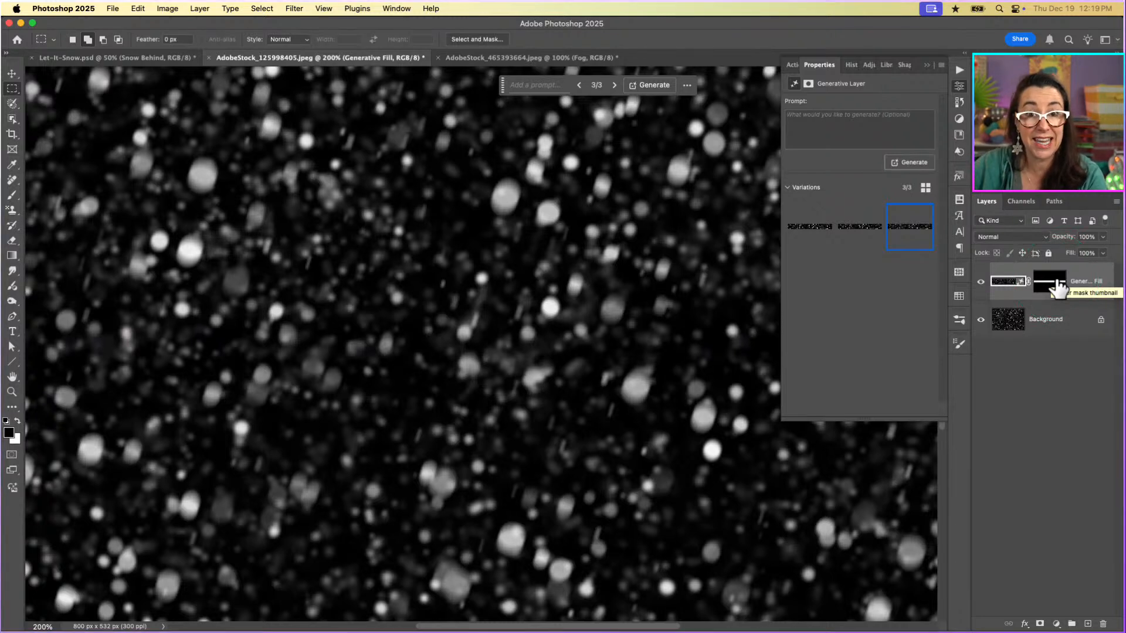
# Compare the seam with the Generative Fill layer hidden and shown, and merge that layer into the Background.
pyautogui.click(980, 282)
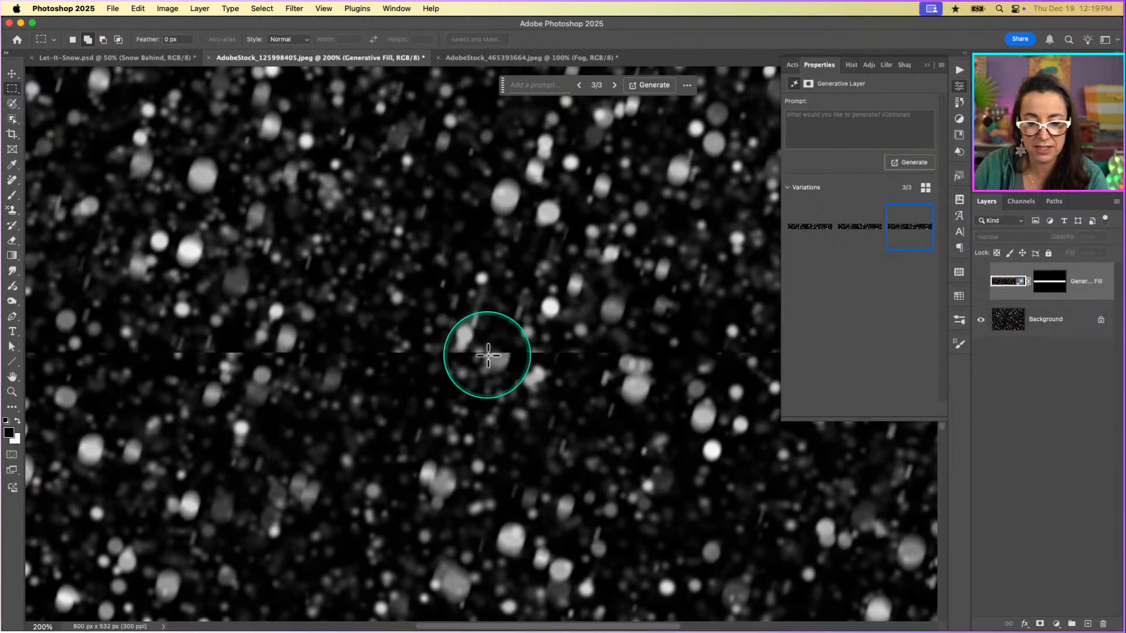
pyautogui.click(980, 283)
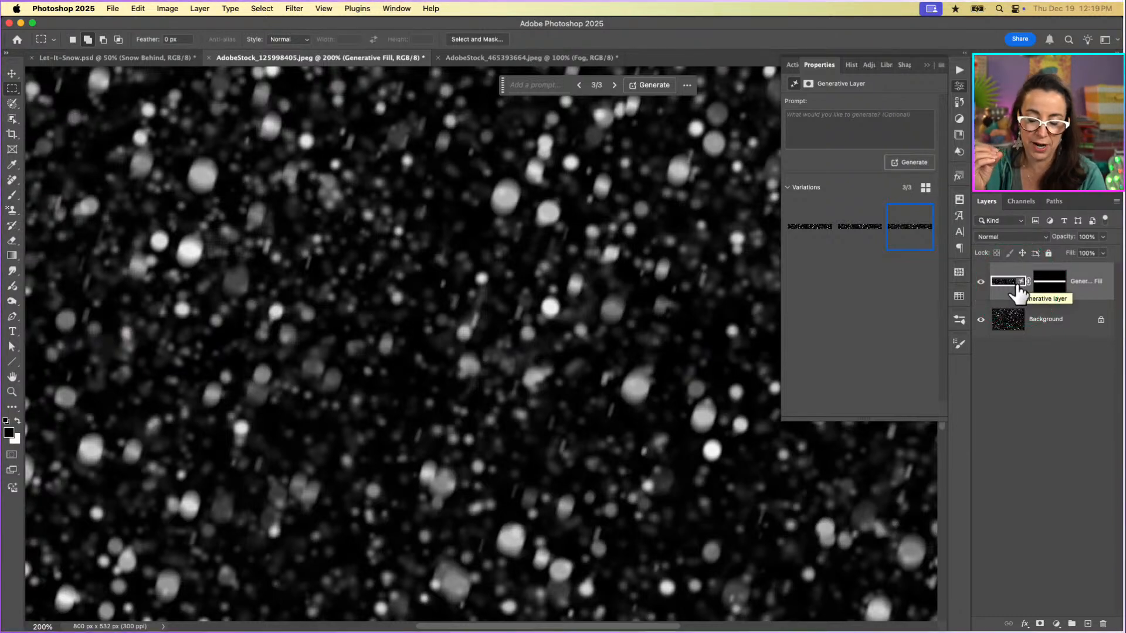
pyautogui.press('Delete')
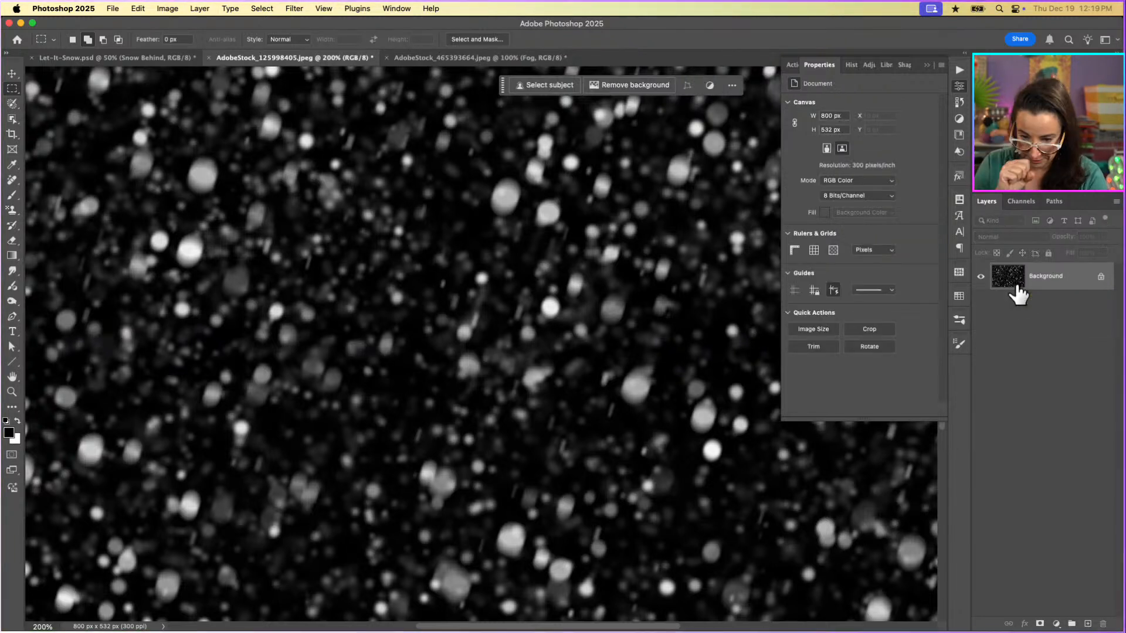
# Unlock the snow image's Background so it becomes a regular layer.
pyautogui.click(1058, 277)
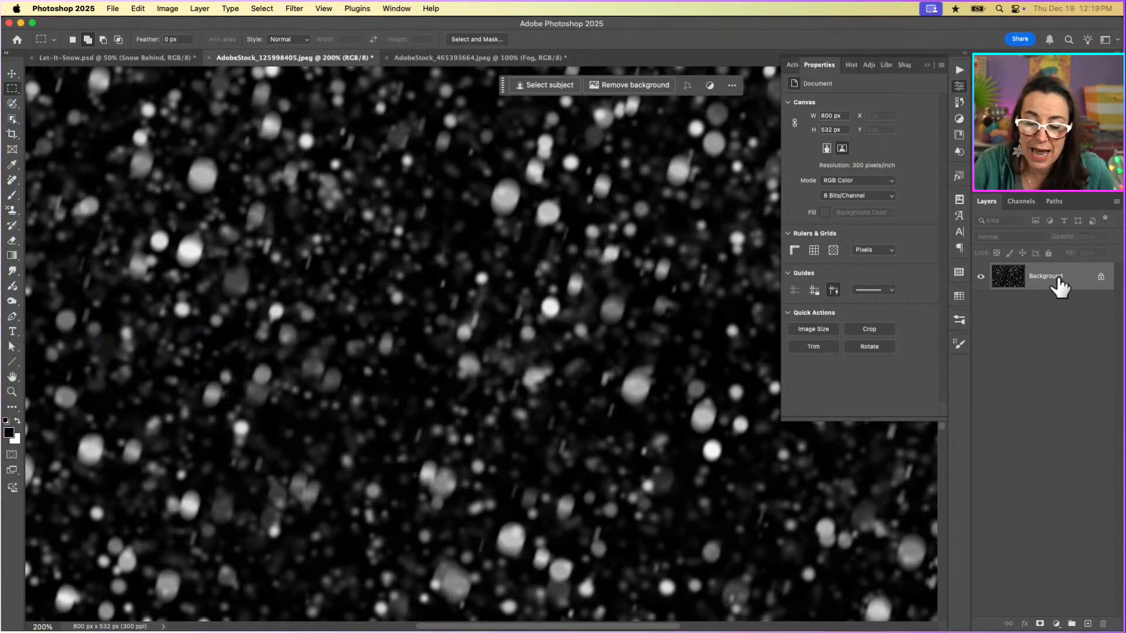
pyautogui.click(1099, 277)
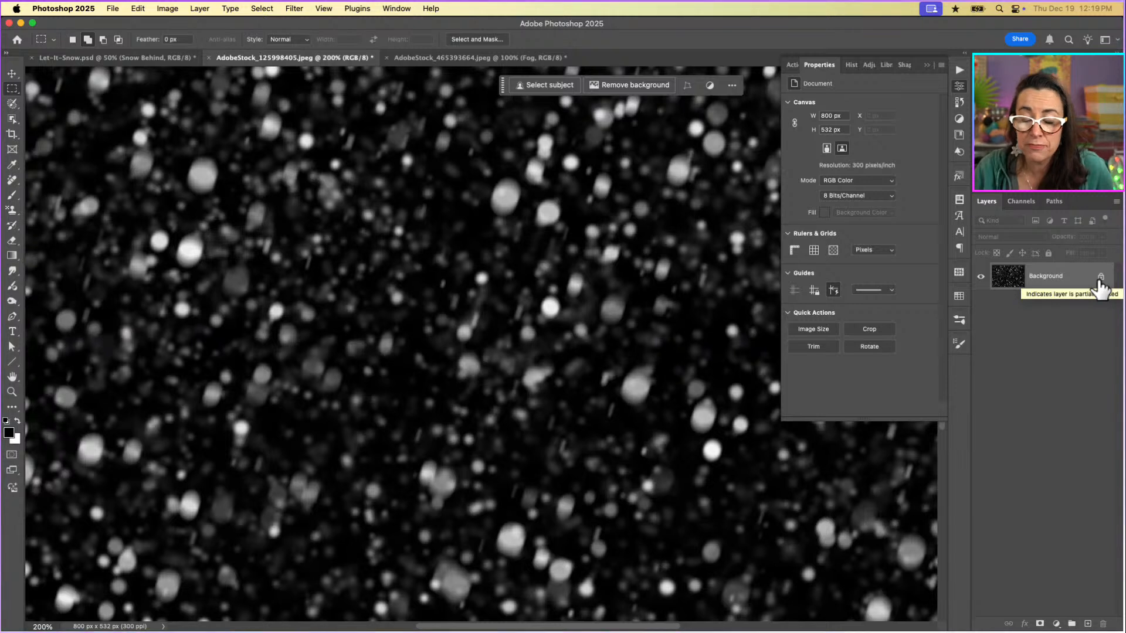
pyautogui.click(1101, 279)
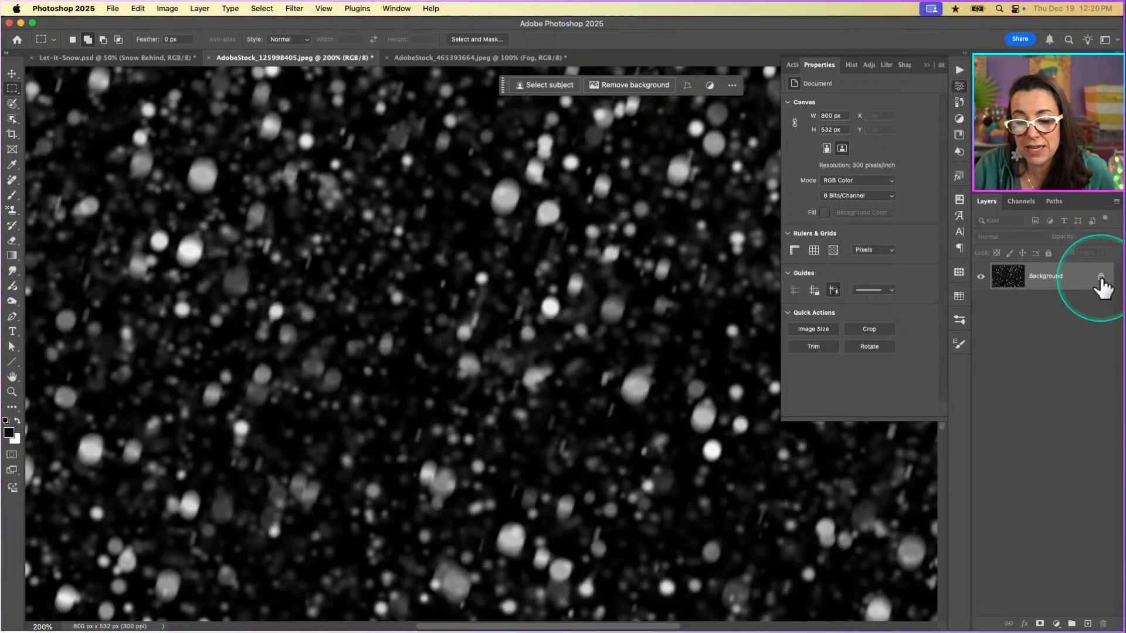
pyautogui.click(1100, 279)
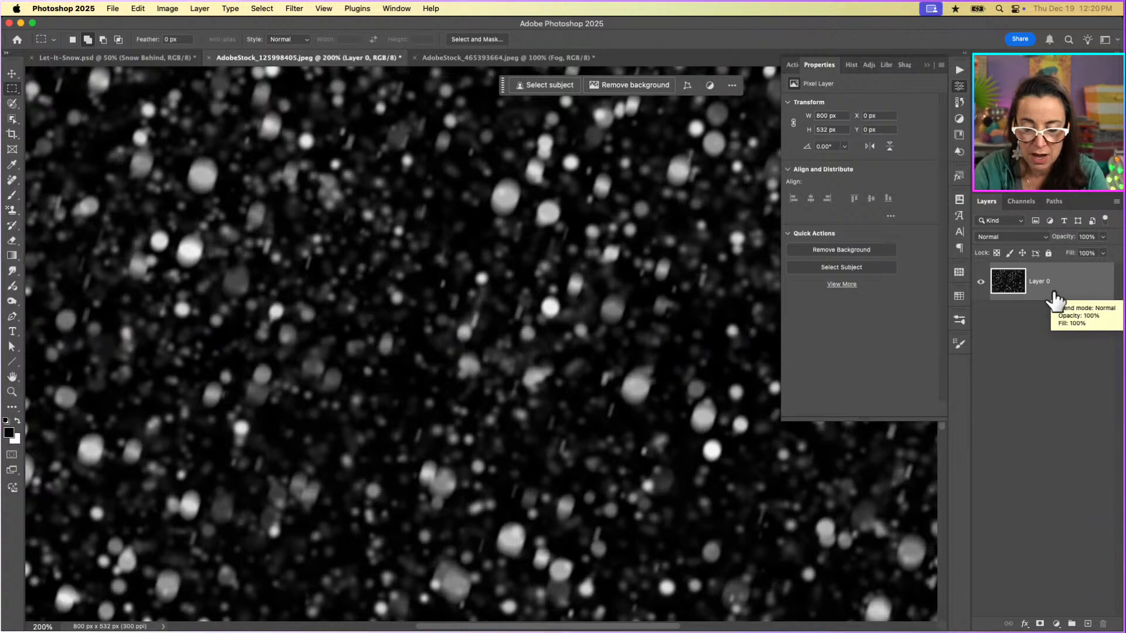
# Open the Canvas Size settings for the snow image and keep the dialog clear of most of the picture.
pyautogui.press('super+minus')
pyautogui.press('super+minus')
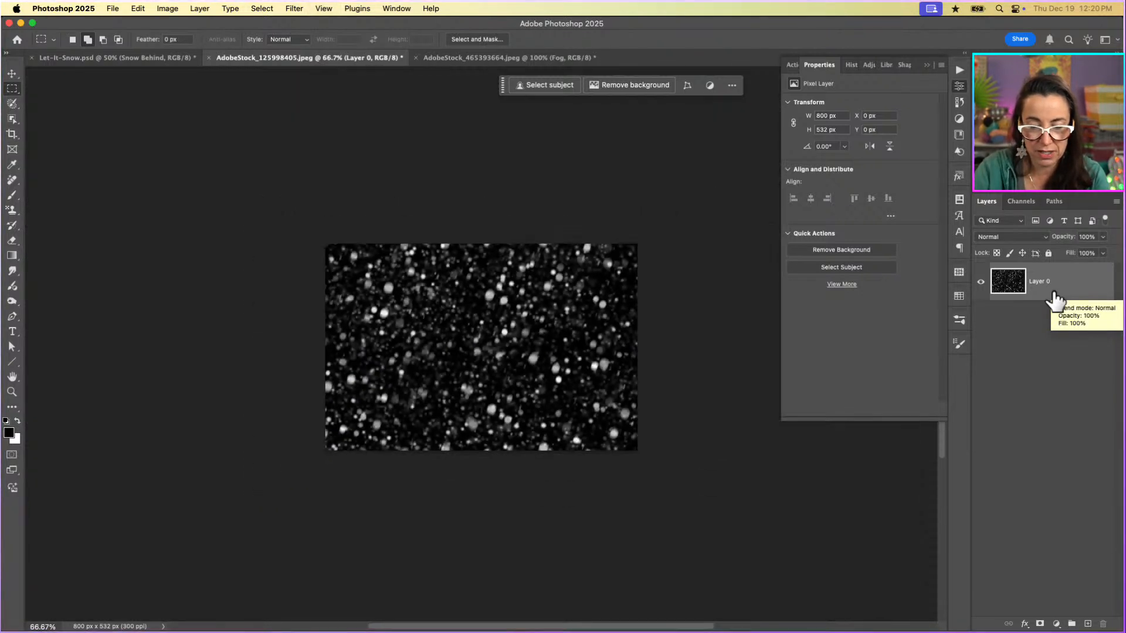
pyautogui.click(597, 364)
pyautogui.scroll(-2, 598, 366)
pyautogui.hscroll(1, 597, 366)
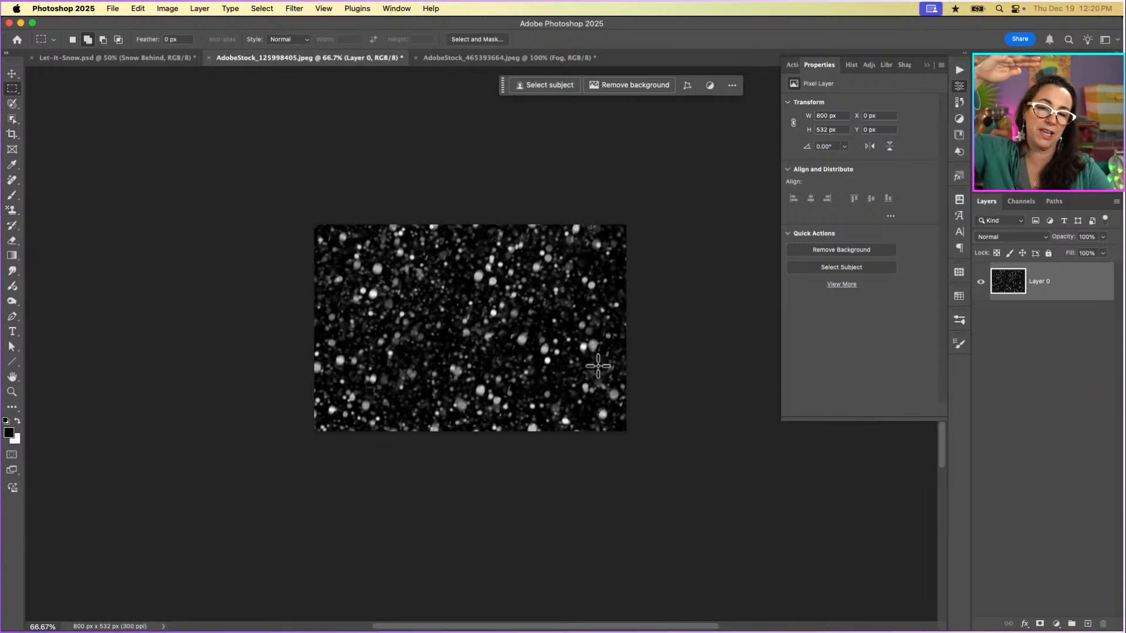
pyautogui.click(219, 219)
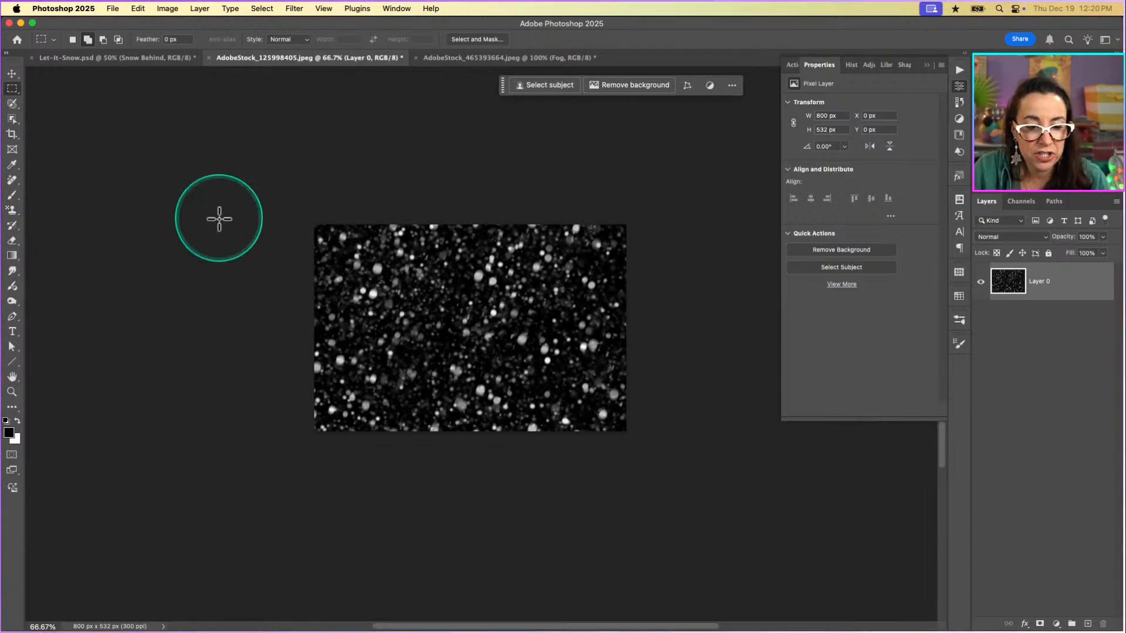
pyautogui.click(168, 8)
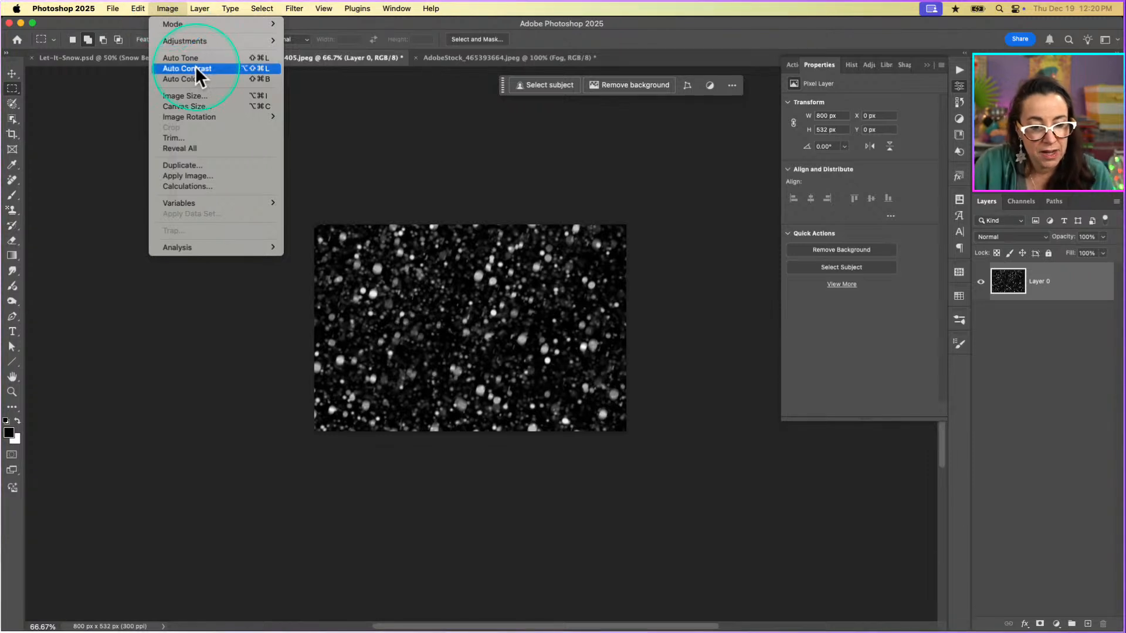
pyautogui.click(189, 106)
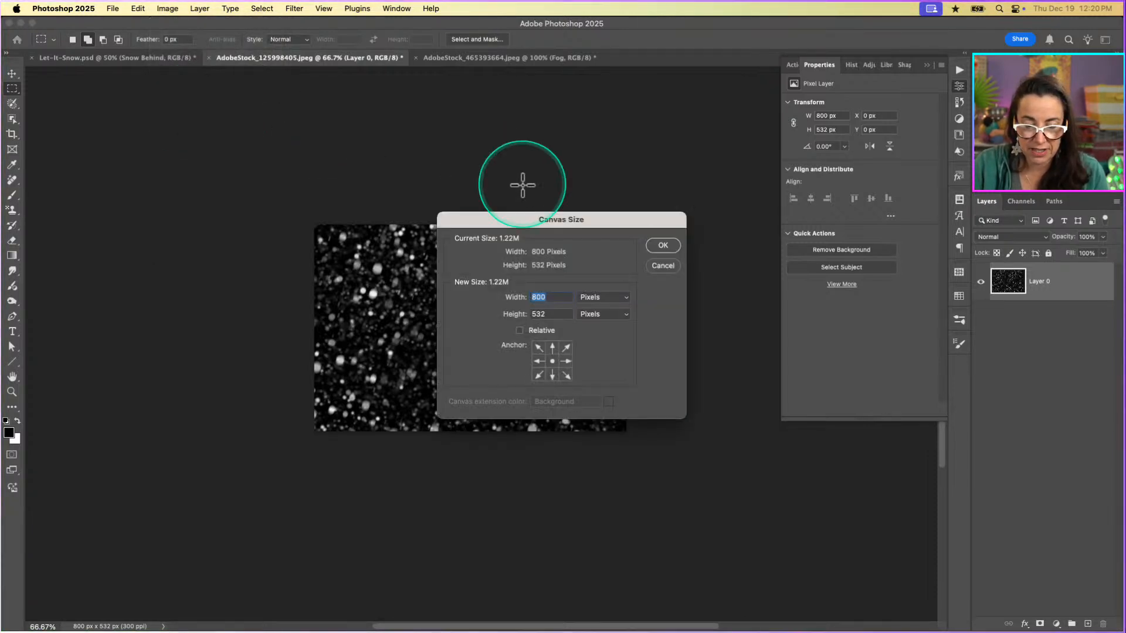
pyautogui.moveTo(585, 222); pyautogui.dragTo(669, 113)
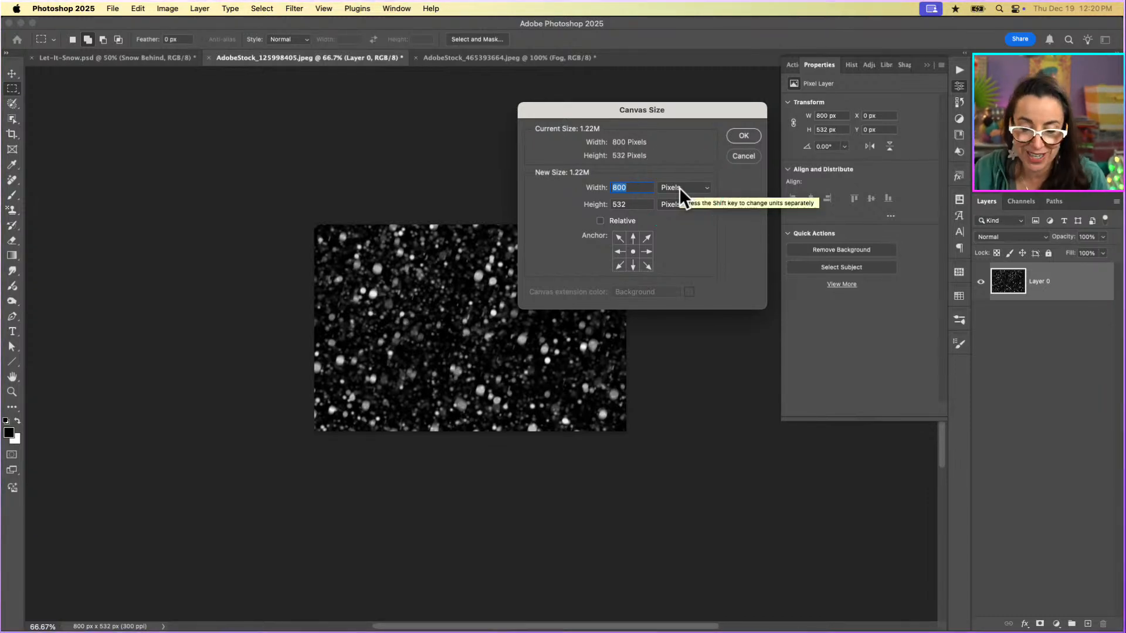
# Try doubling the new canvas height with the expression 532*2, and reset it to 532 pixels.
pyautogui.click(639, 205)
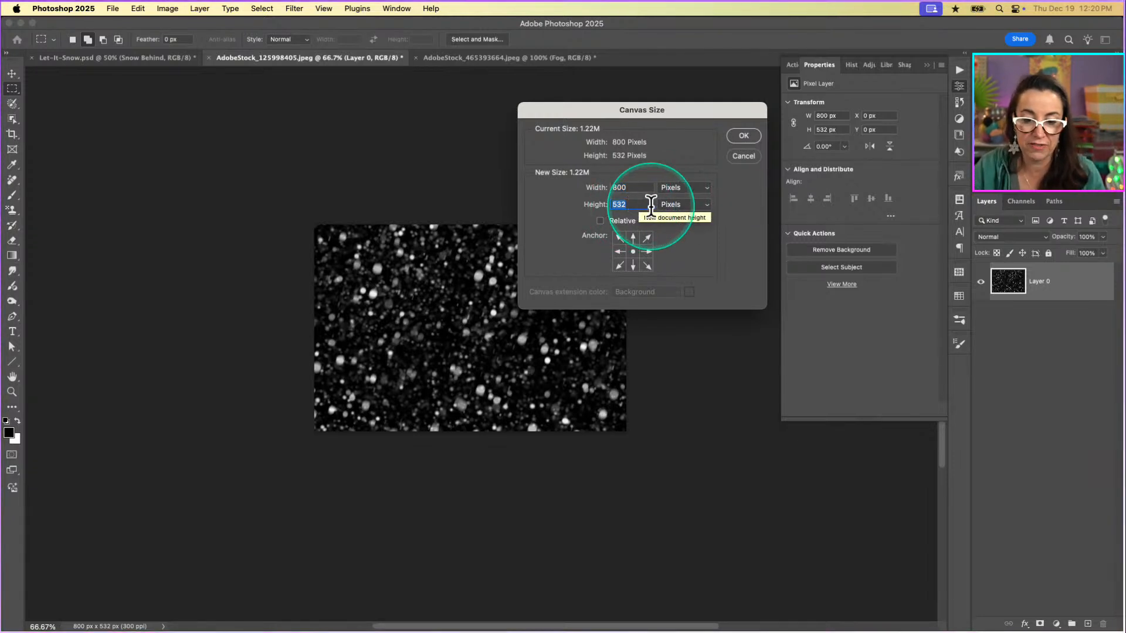
pyautogui.write('*')
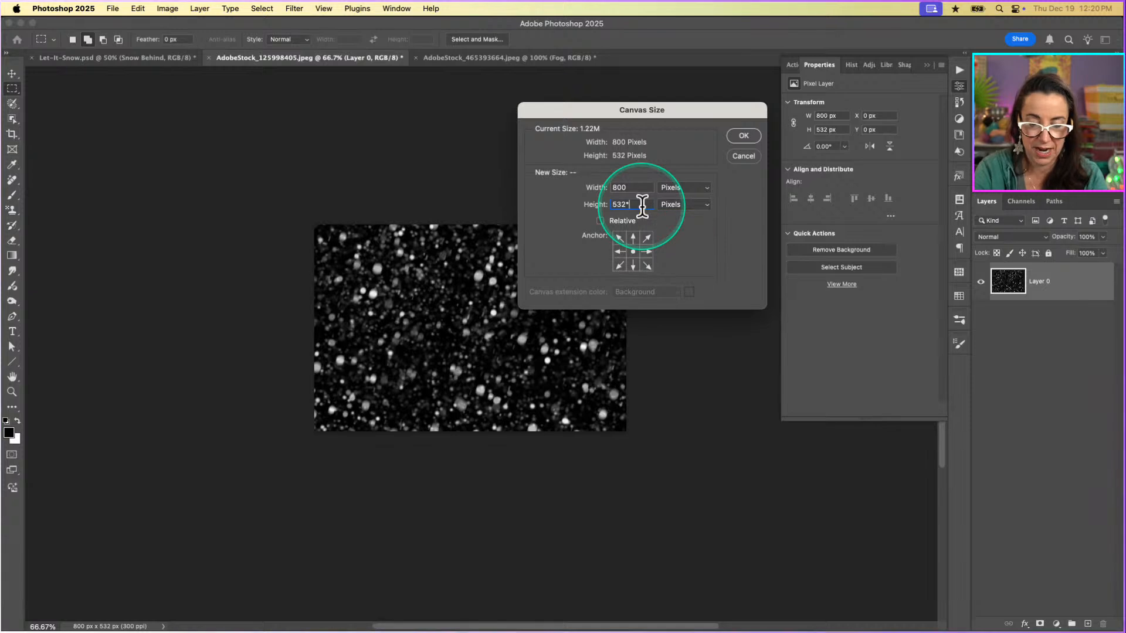
pyautogui.write('2')
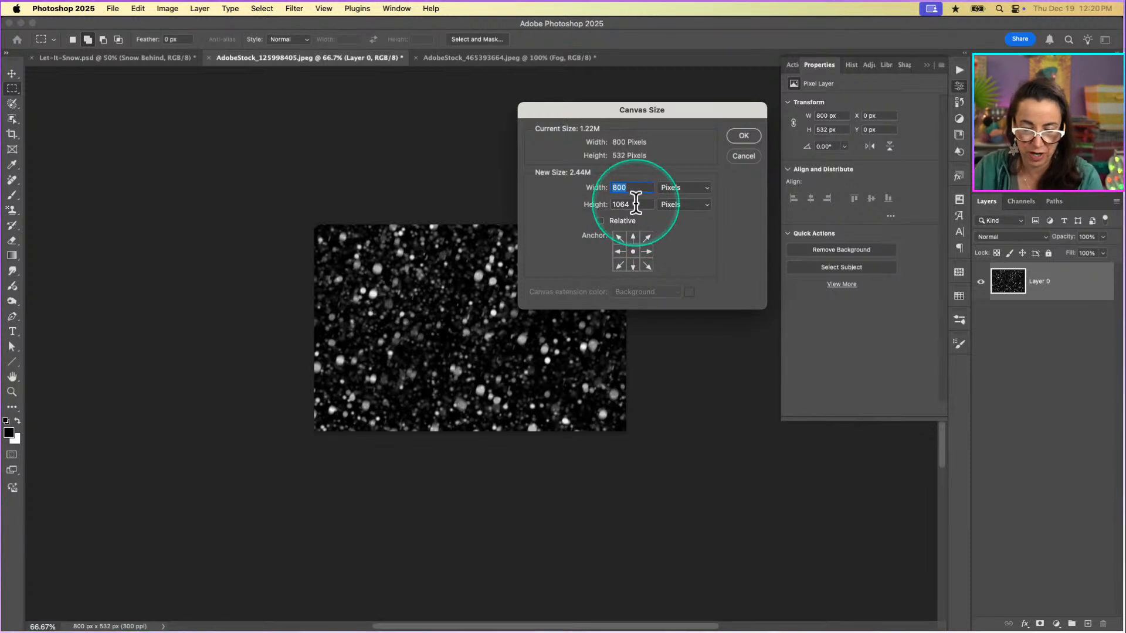
pyautogui.moveTo(635, 204); pyautogui.dragTo(587, 202)
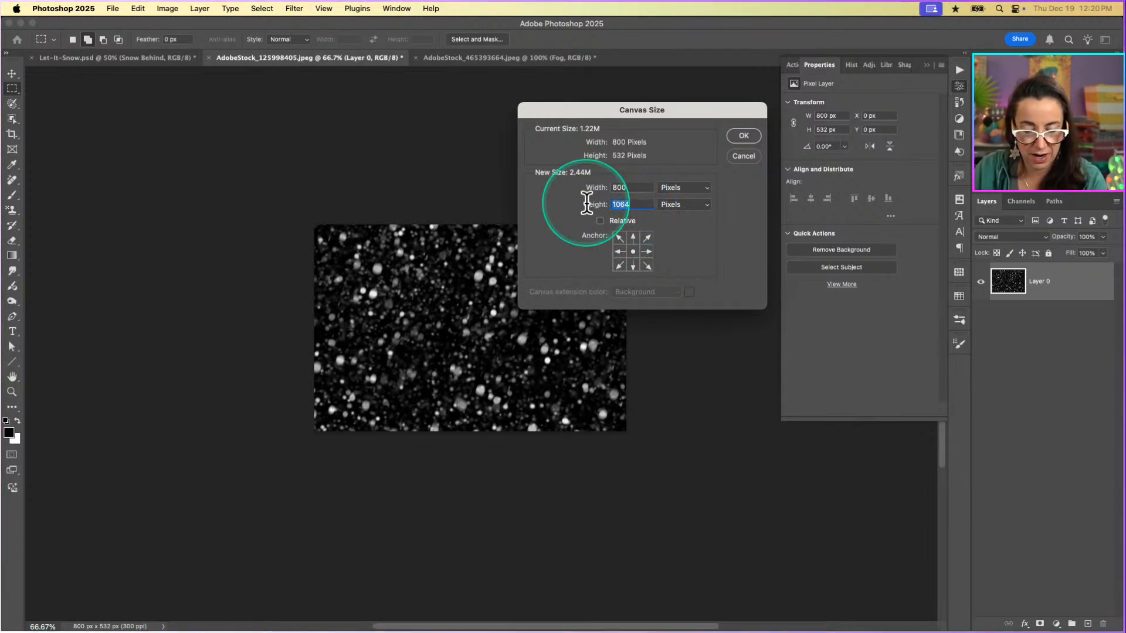
pyautogui.write('532')
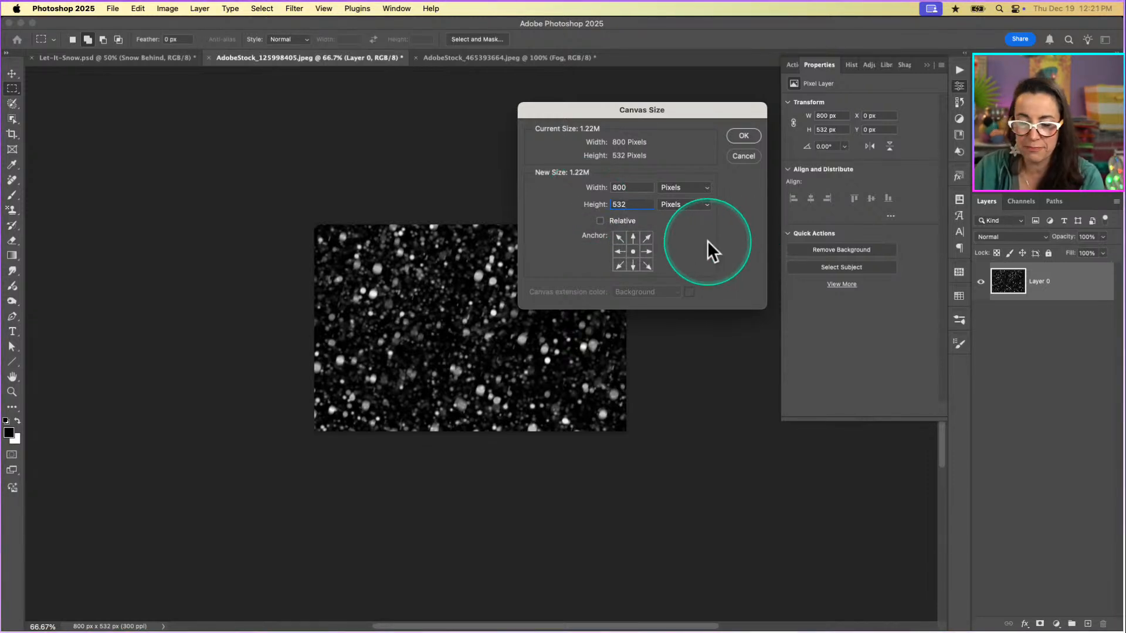
# Extend the snow canvas to 200 percent height in Percent units, anchored at the bottom center so the new space is added above.
pyautogui.click(704, 204)
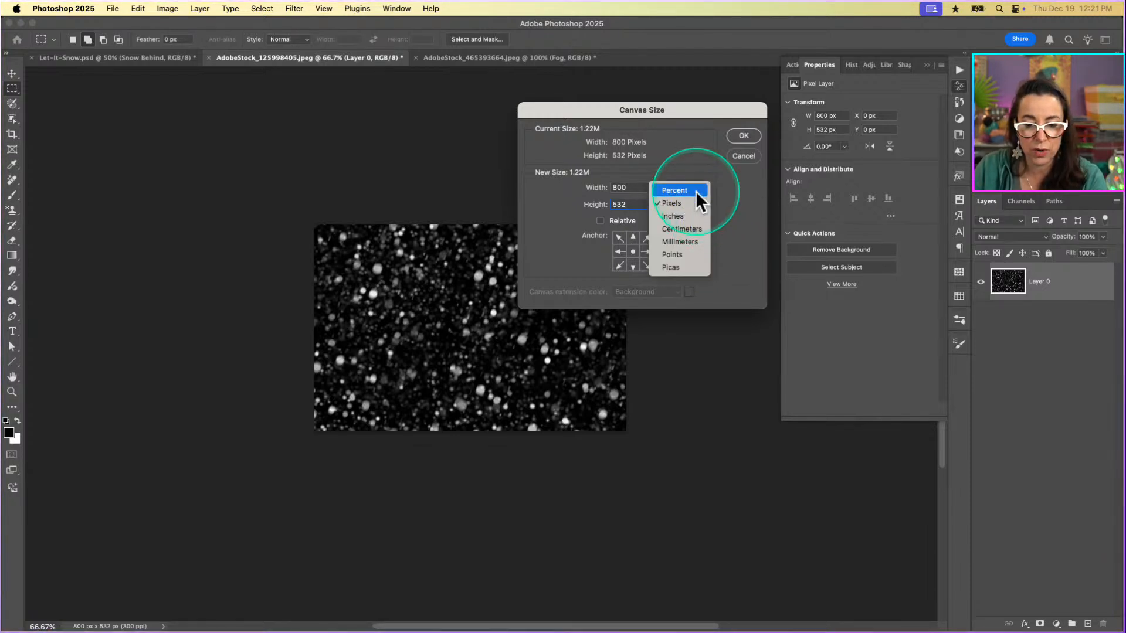
pyautogui.click(695, 191)
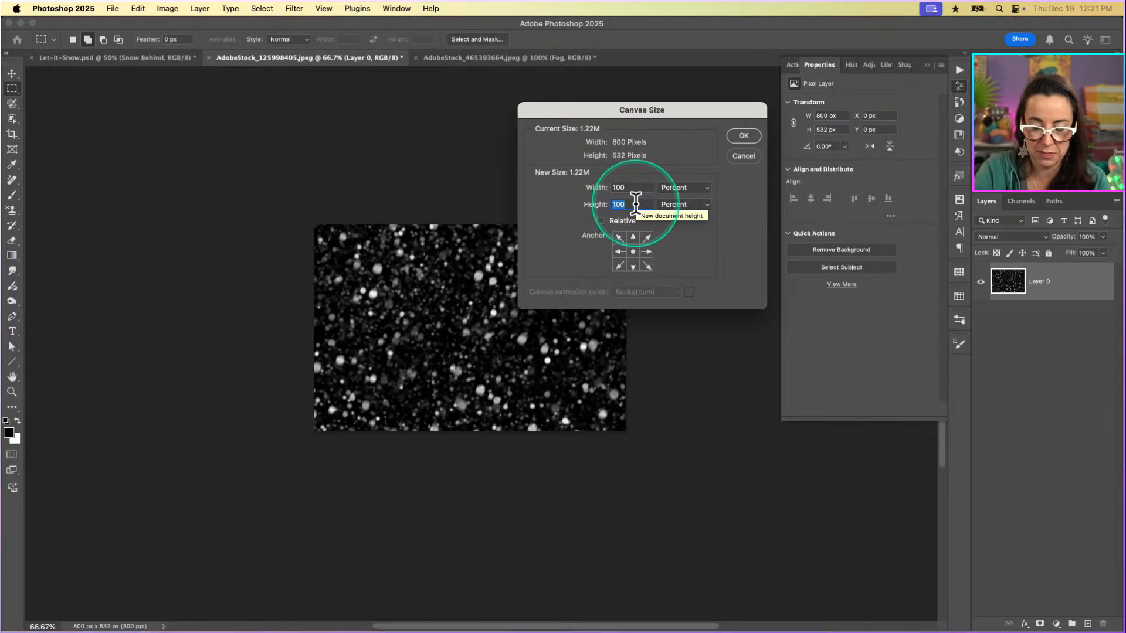
pyautogui.write('200')
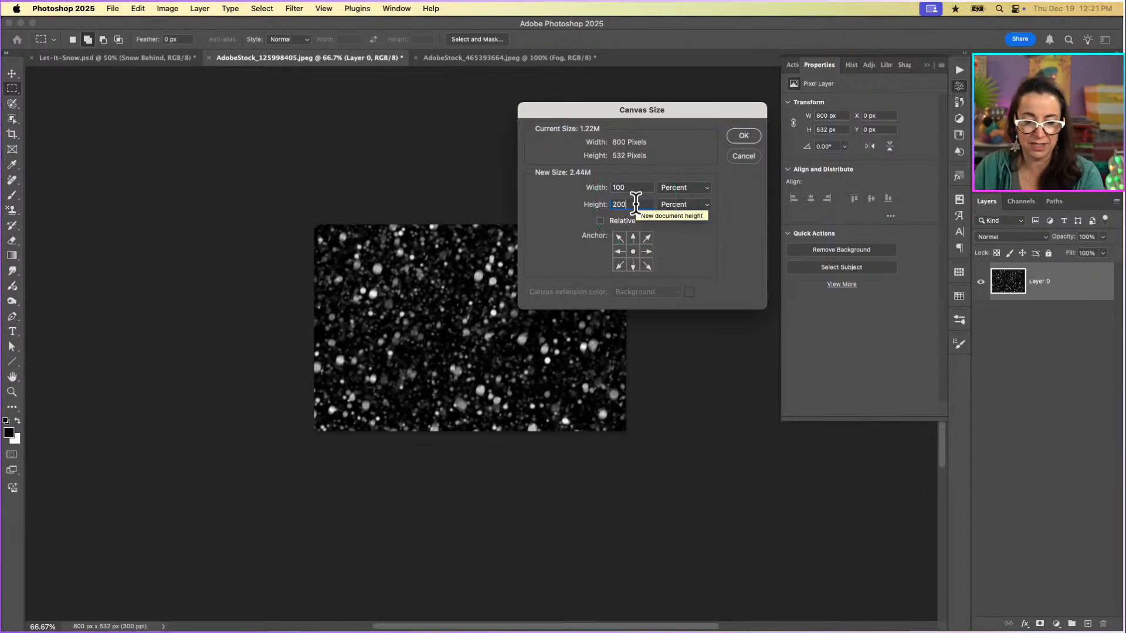
pyautogui.click(633, 266)
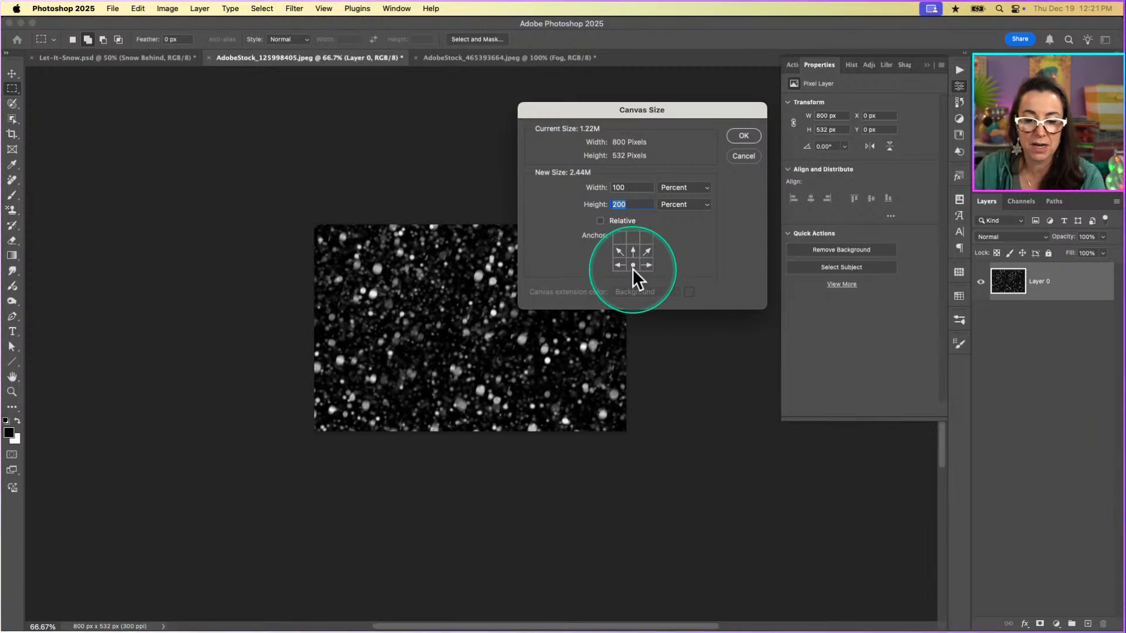
pyautogui.click(746, 136)
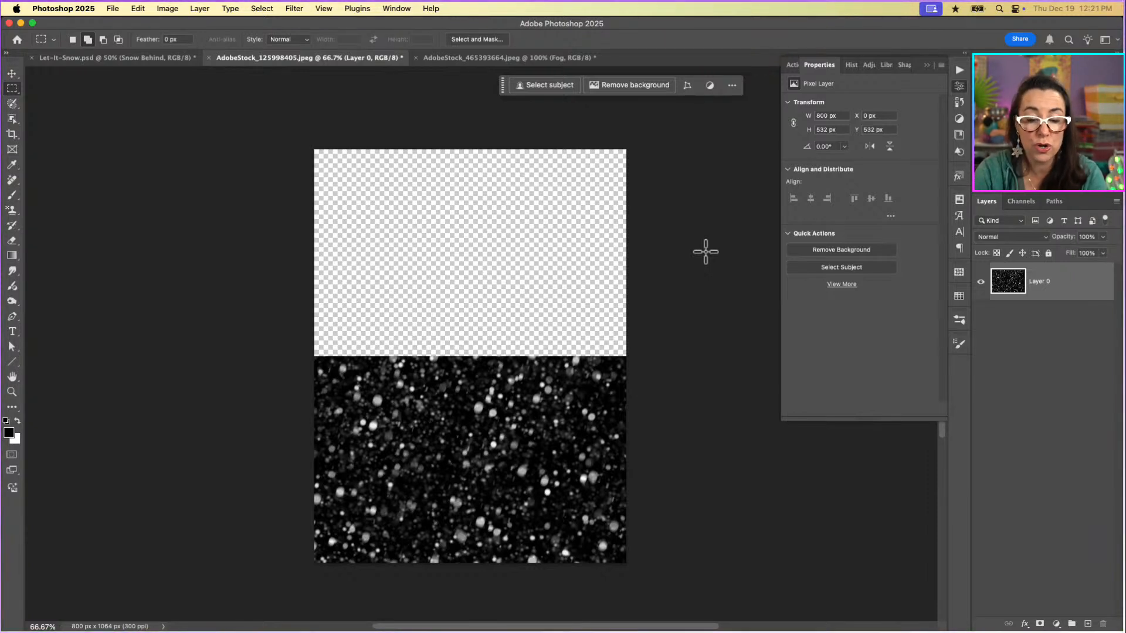
# Duplicate the snow layer and move the copy straight up to fill the empty upper half of the canvas.
pyautogui.press('super+j')
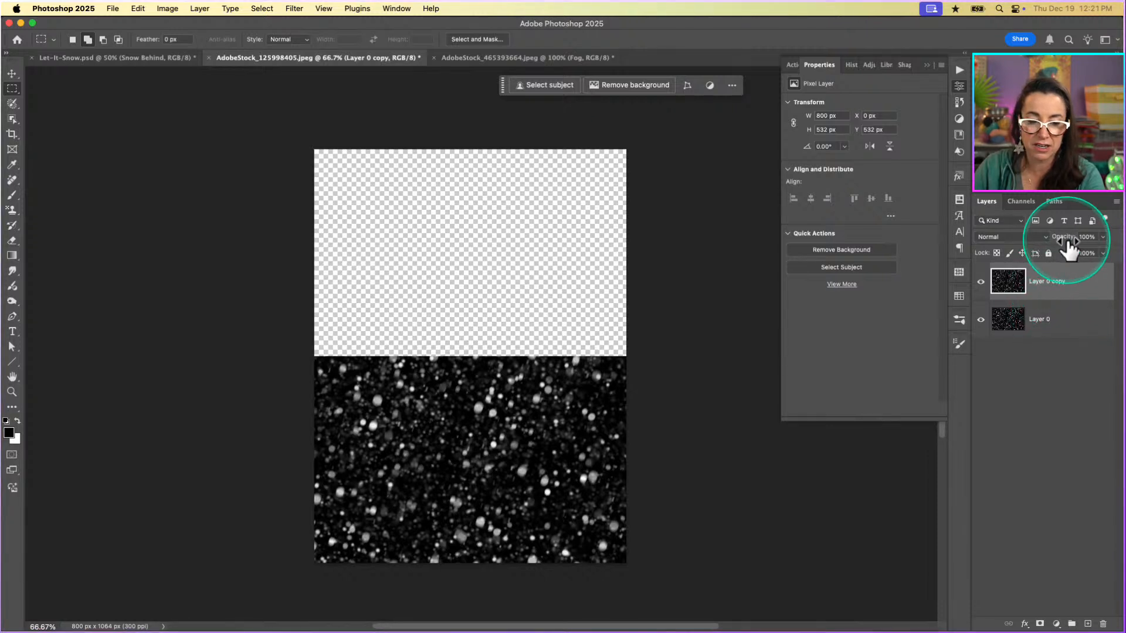
pyautogui.press('v')
pyautogui.click(154, 40)
pyautogui.moveTo(470, 433); pyautogui.dragTo(494, 237)
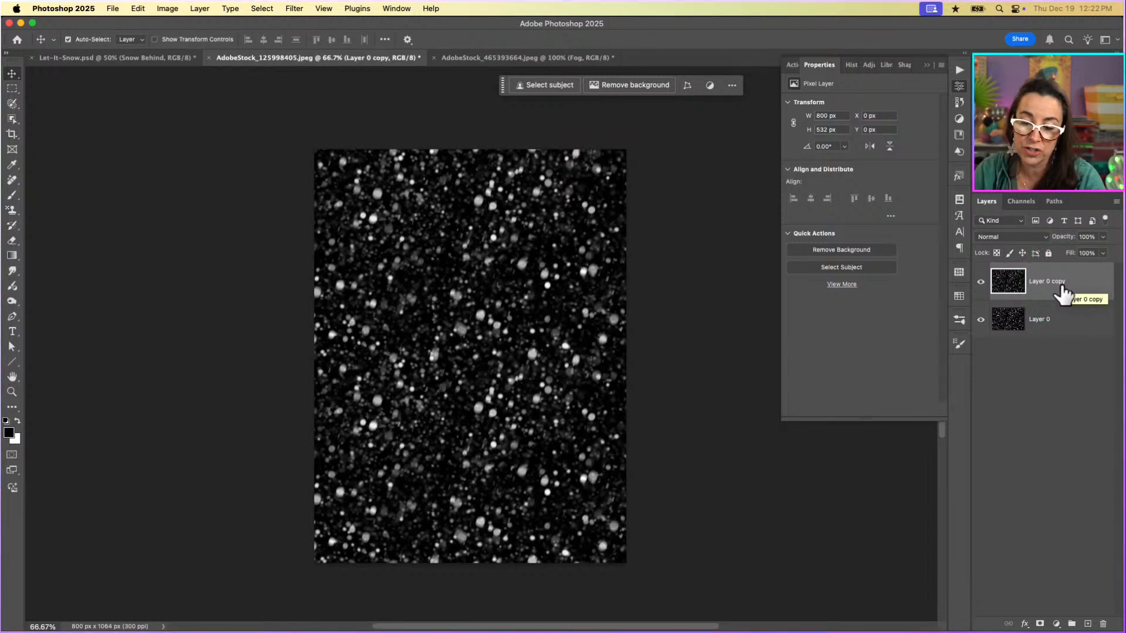
# Merge the two snow layers and copy the whole tall snow image into the couple photo document above the Fog layer.
pyautogui.press('Delete')
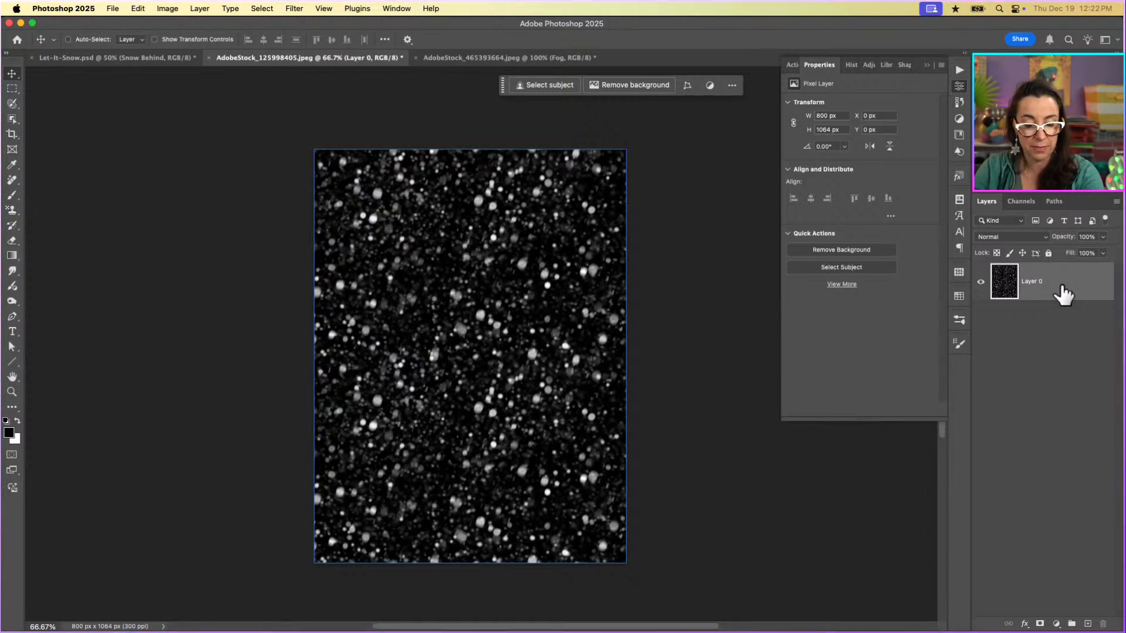
pyautogui.press('super+a')
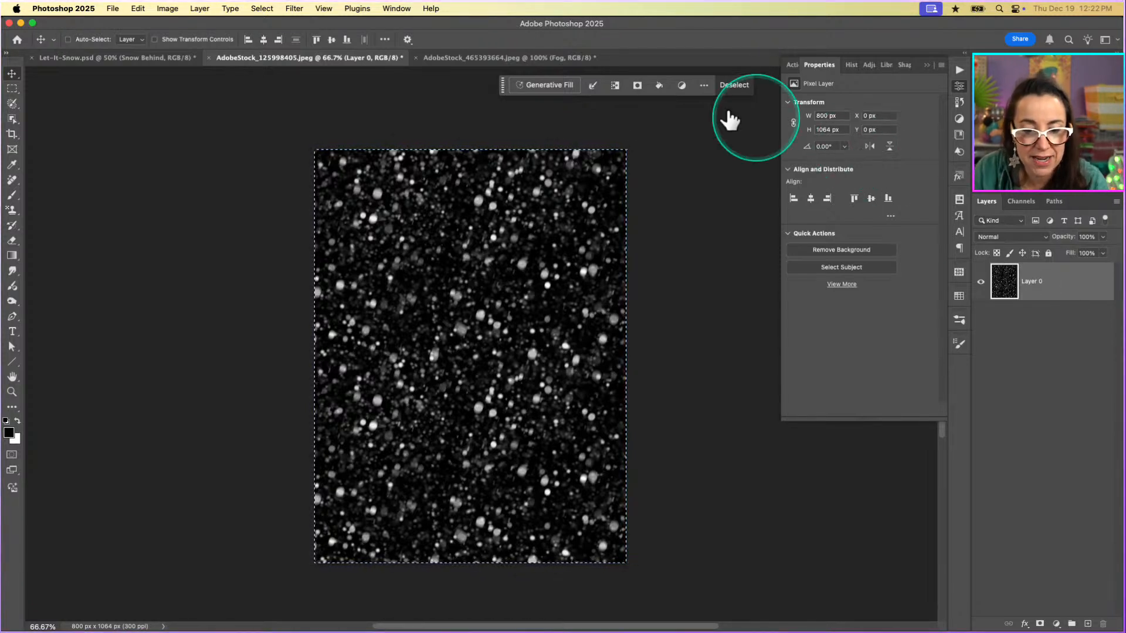
pyautogui.click(559, 60)
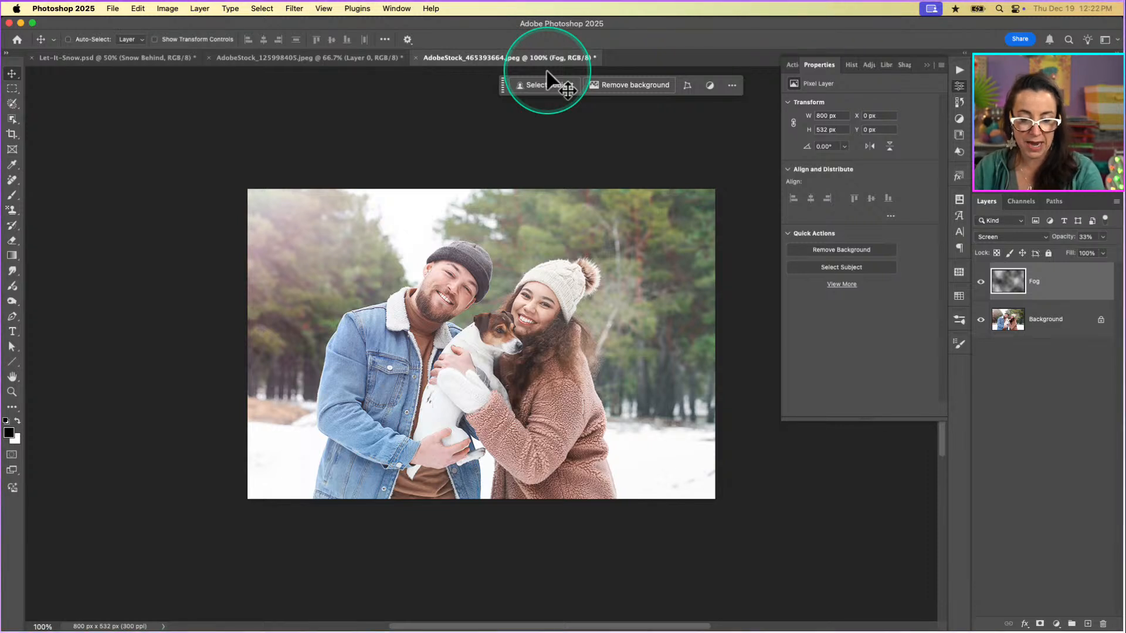
pyautogui.press('super+v')
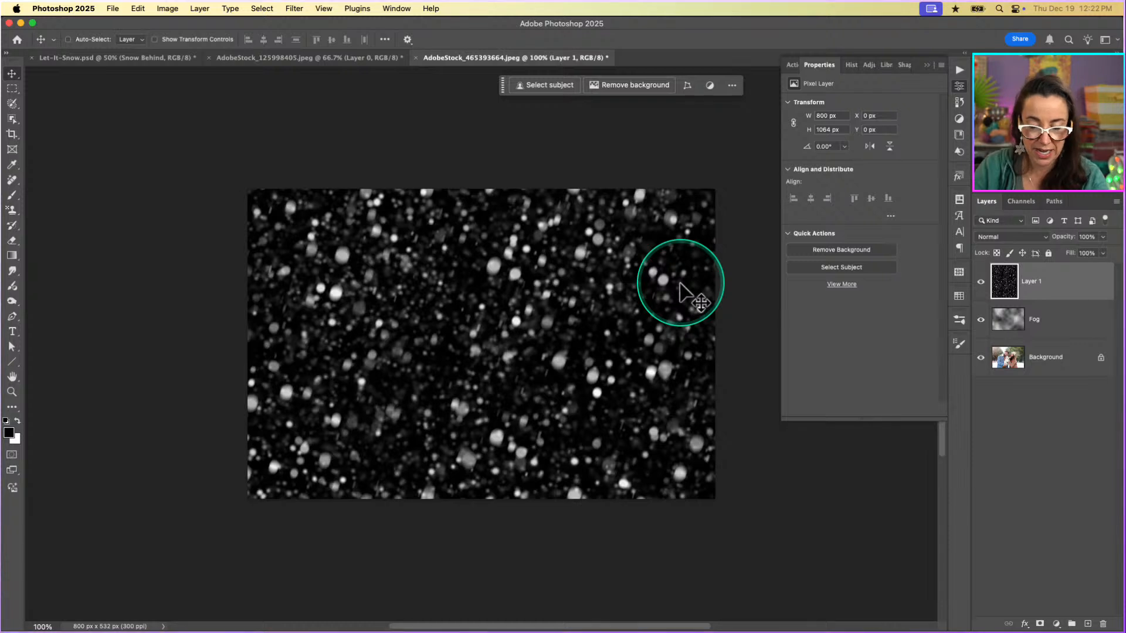
# Show transform controls and move the pasted snow layer up to Y -532 px, snapping its lower edge to the photo's lower edge.
pyautogui.press('super+minus')
pyautogui.press('super+minus')
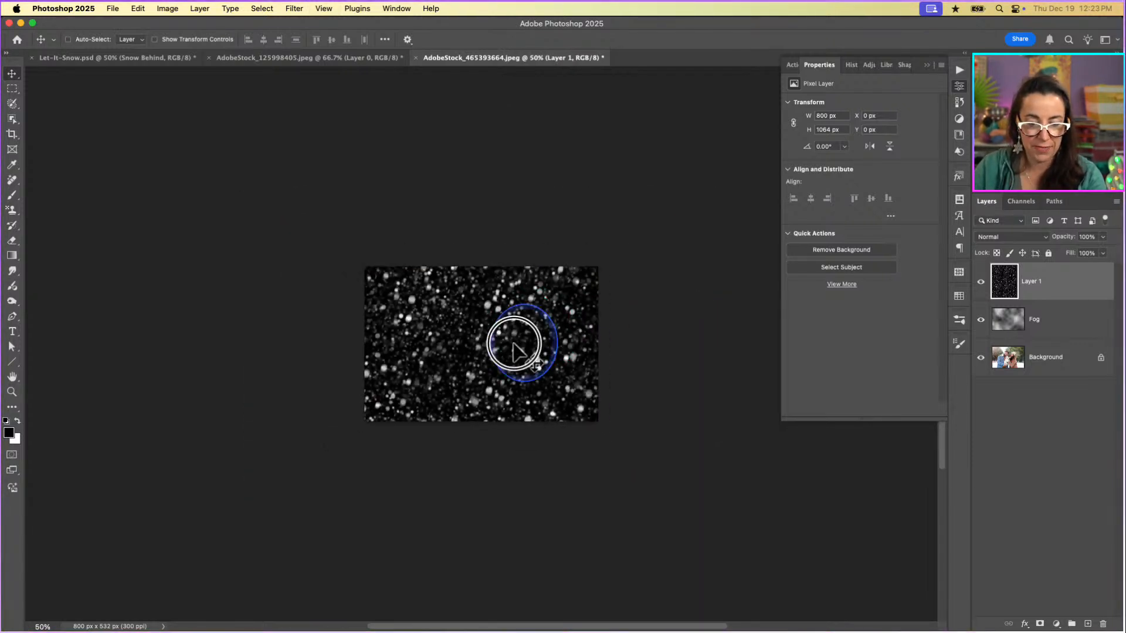
pyautogui.click(153, 39)
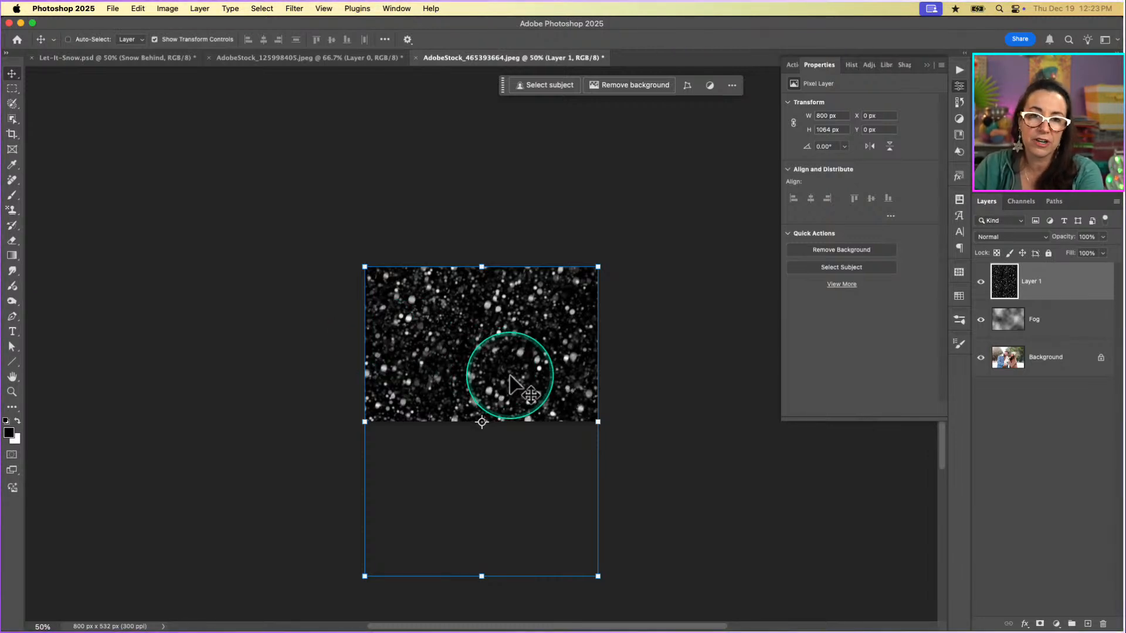
pyautogui.moveTo(504, 389); pyautogui.dragTo(540, 246)
pyautogui.moveTo(539, 378); pyautogui.dragTo(536, 363)
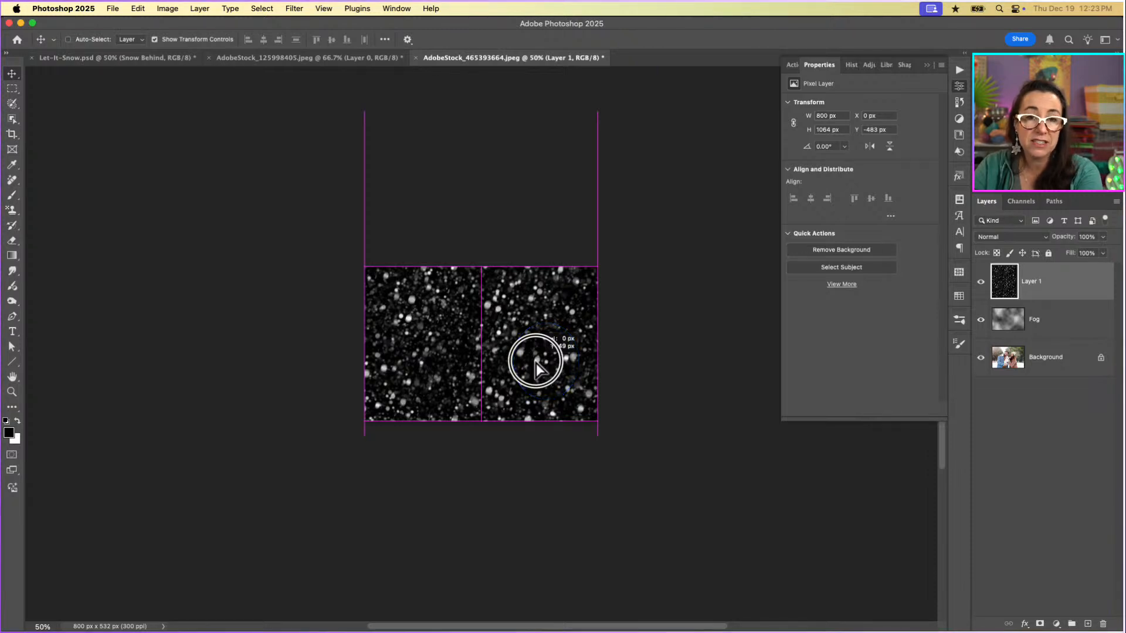
pyautogui.moveTo(536, 363); pyautogui.dragTo(536, 363)
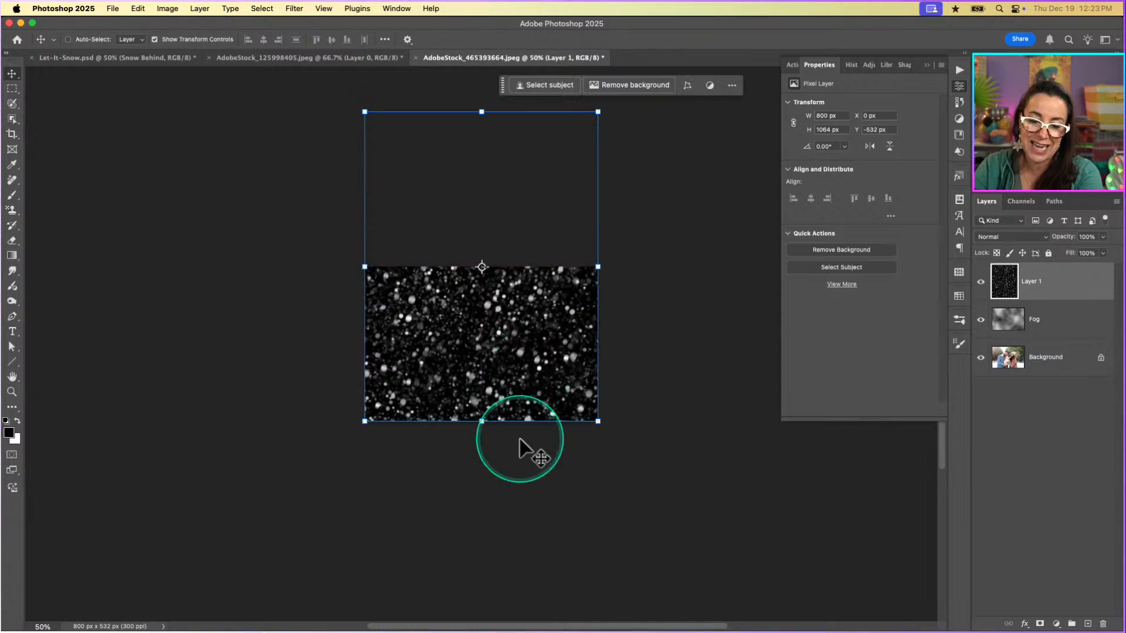
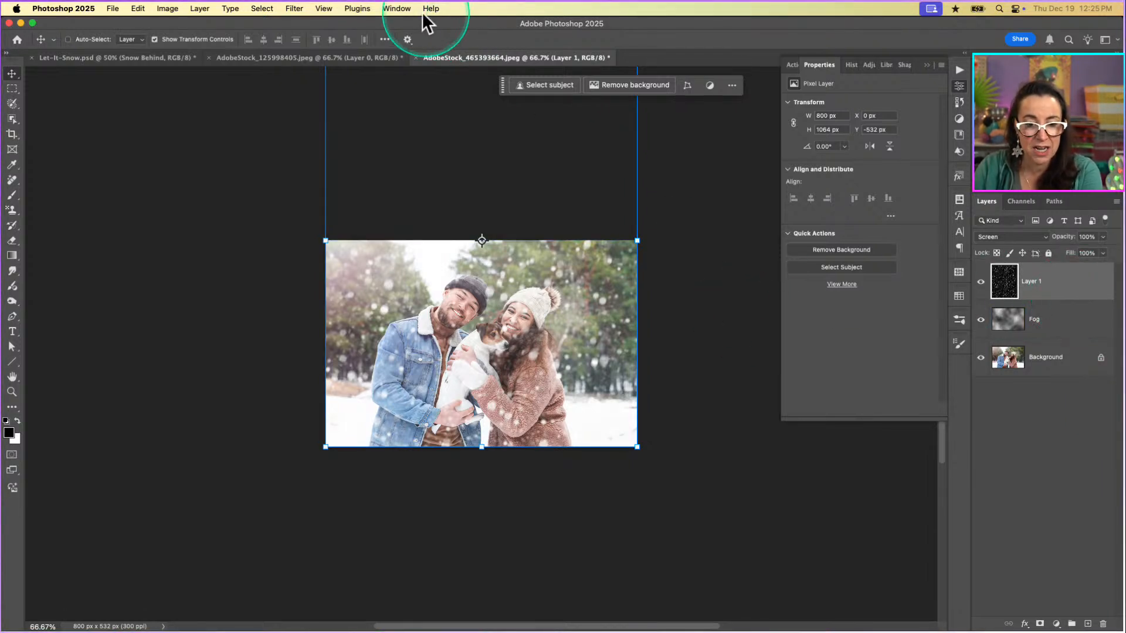
# Show the Timeline and create a video timeline for the couple photo document.
pyautogui.click(397, 8)
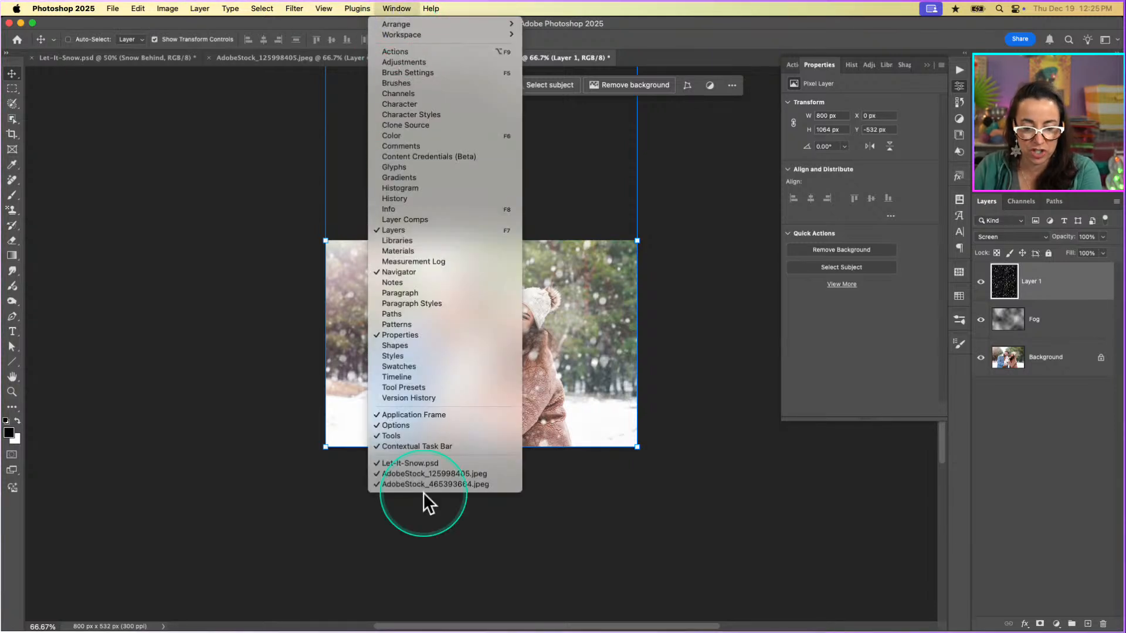
pyautogui.click(420, 378)
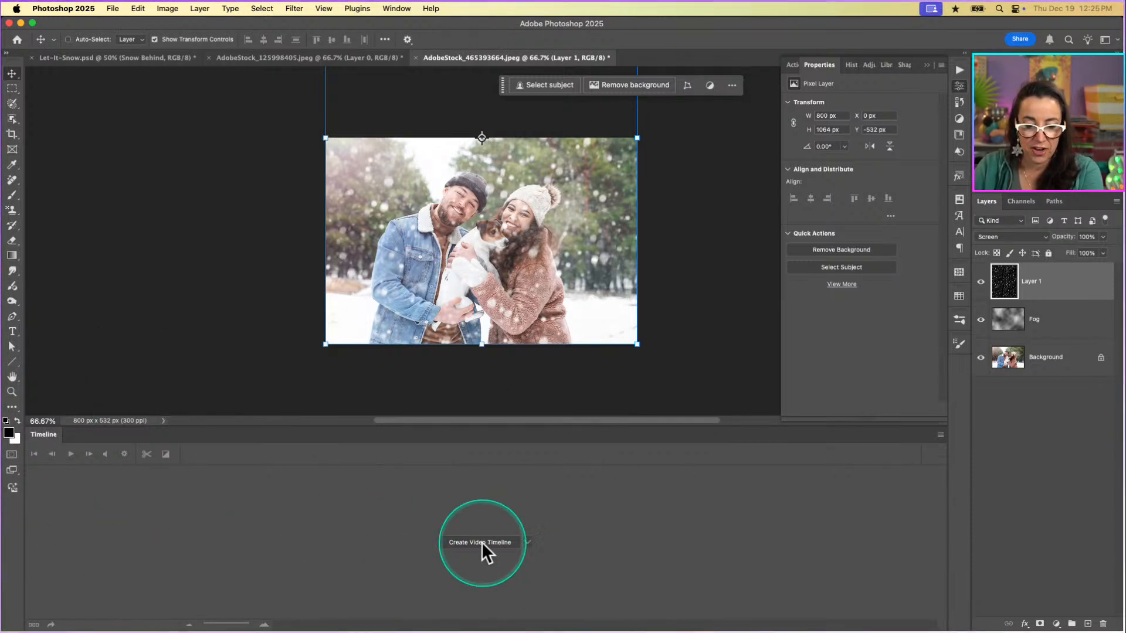
pyautogui.click(527, 543)
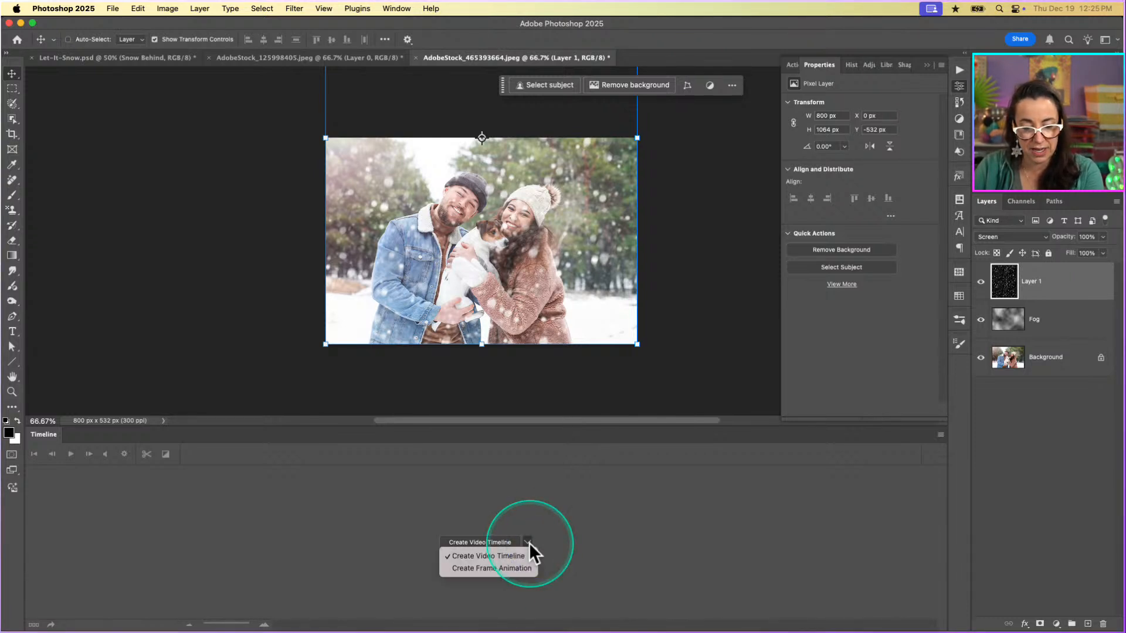
pyautogui.click(490, 556)
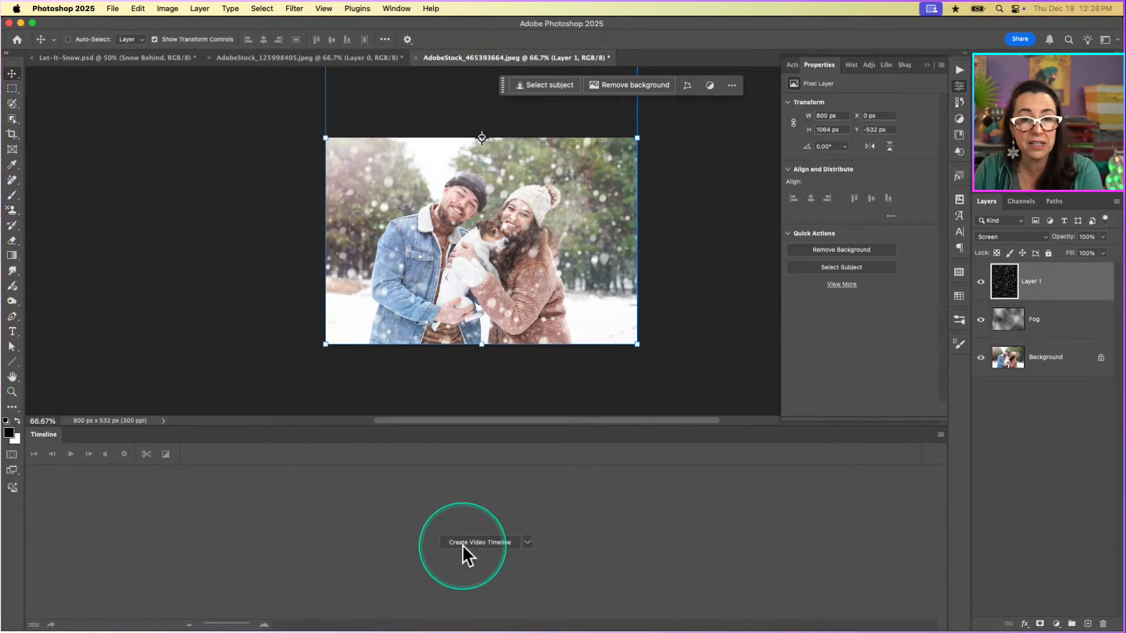
pyautogui.click(463, 543)
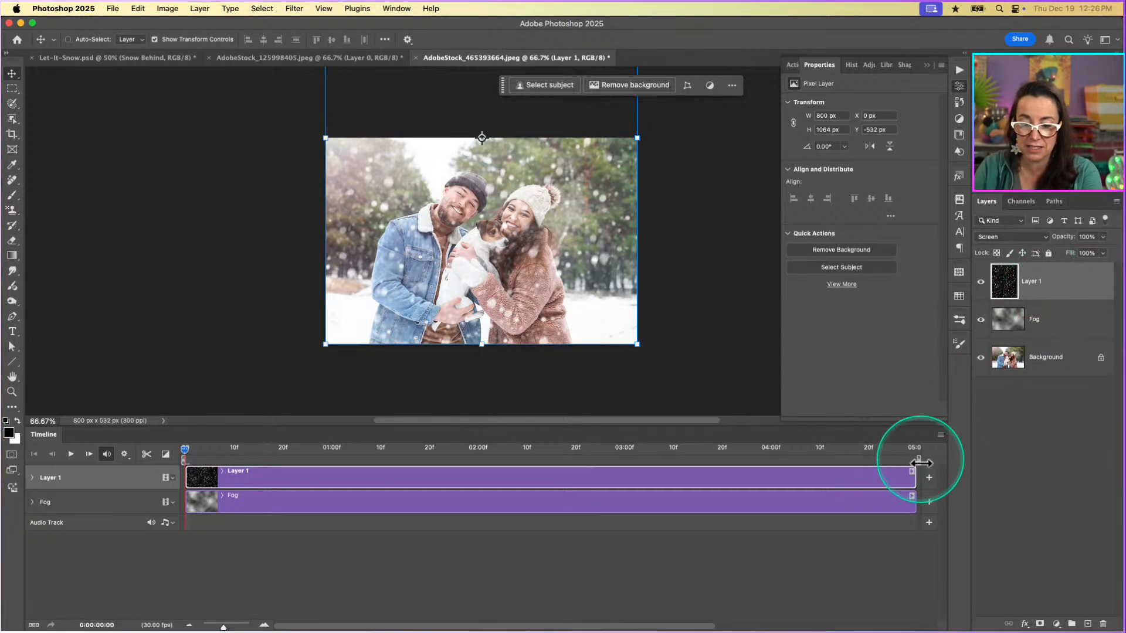
# Shorten the timeline's work area and both the Layer 1 and Fog clips to end at 02:00f.
pyautogui.moveTo(918, 463); pyautogui.dragTo(479, 472)
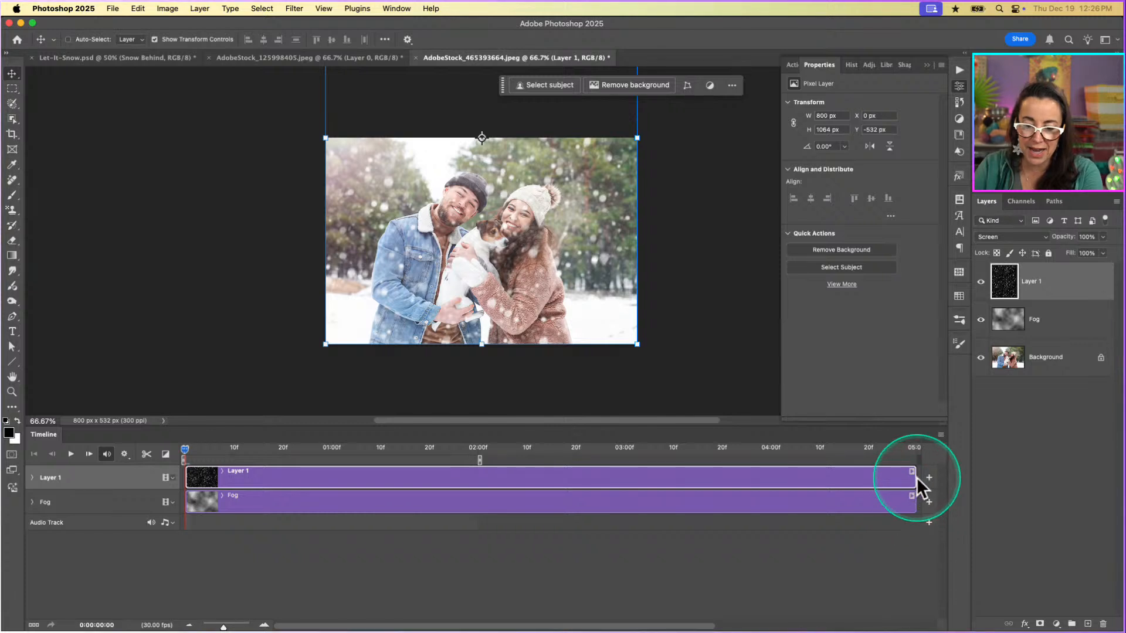
pyautogui.moveTo(916, 477); pyautogui.dragTo(483, 481)
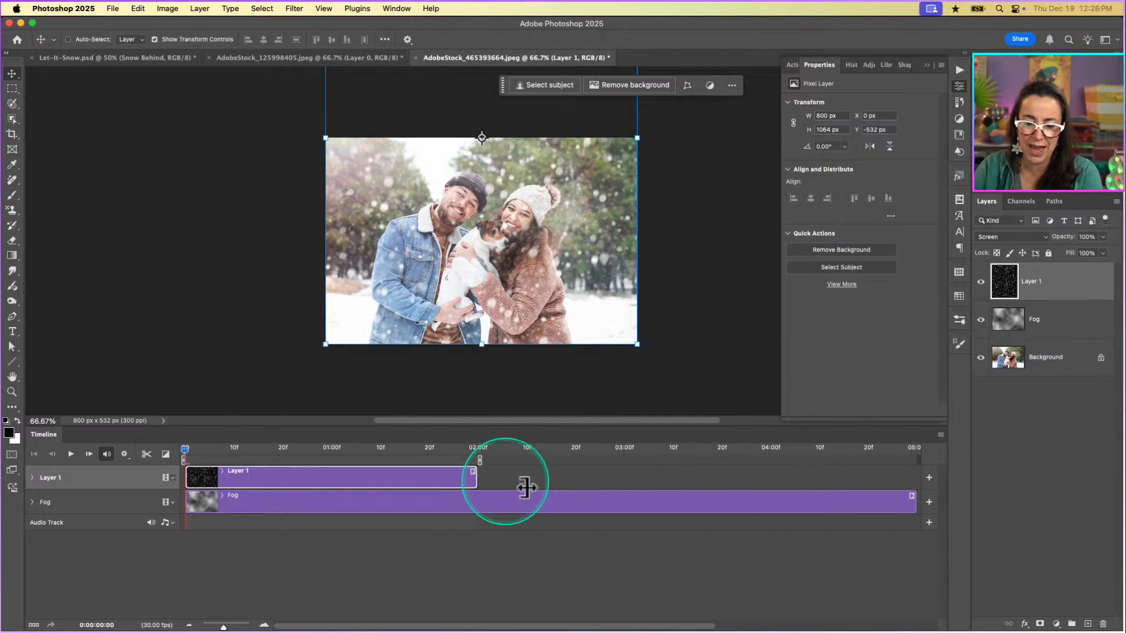
pyautogui.click(913, 505)
pyautogui.moveTo(913, 506); pyautogui.dragTo(476, 515)
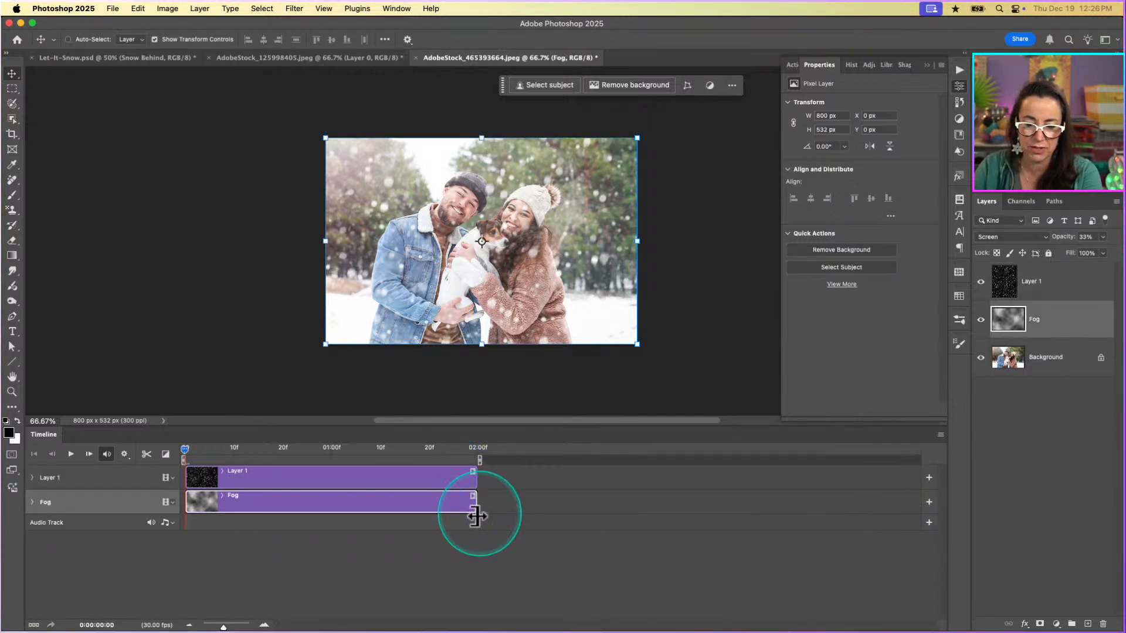
pyautogui.click(420, 476)
pyautogui.click(420, 502)
pyautogui.click(421, 483)
pyautogui.click(421, 484)
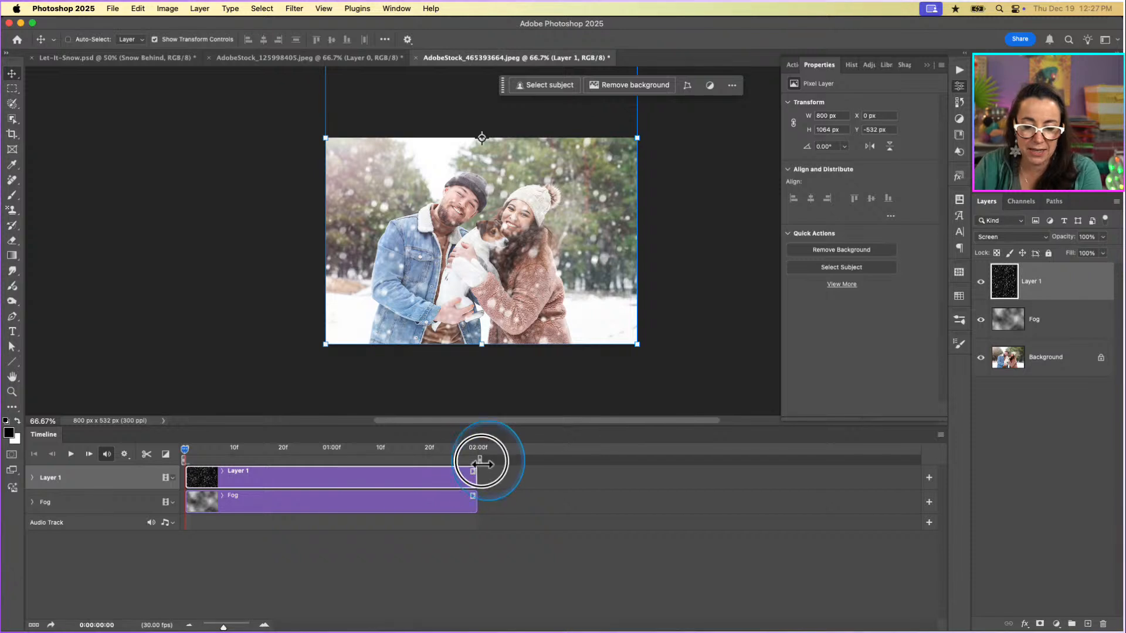
pyautogui.click(462, 496)
pyautogui.click(446, 477)
pyautogui.click(445, 493)
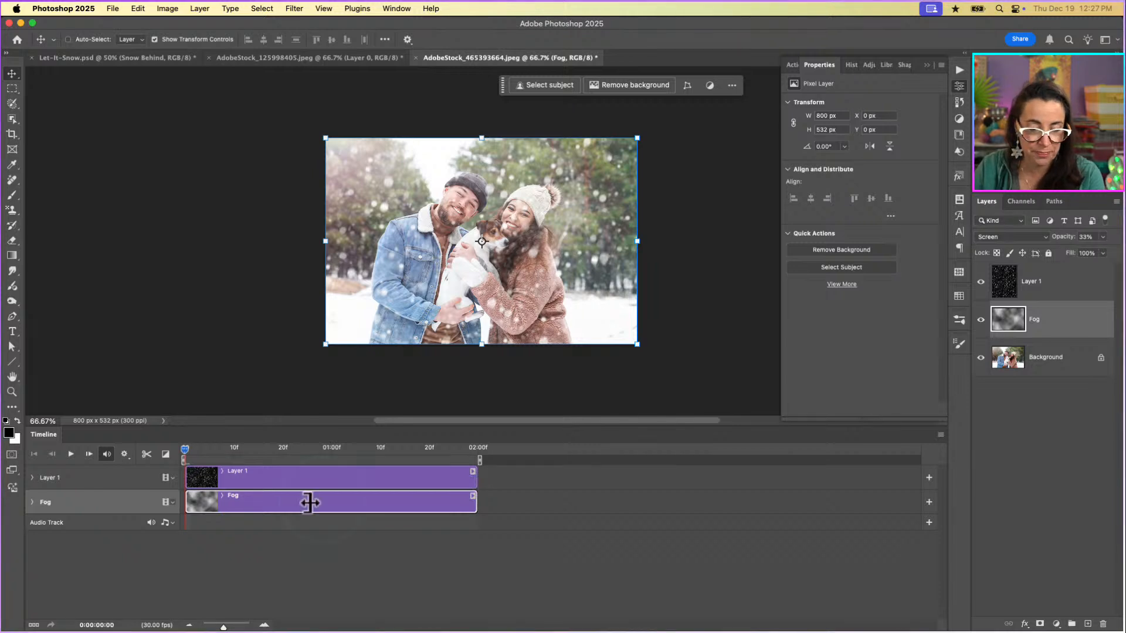
# Review the timeline's playback options and preview the clips, finishing with the playhead back at the start.
pyautogui.click(126, 455)
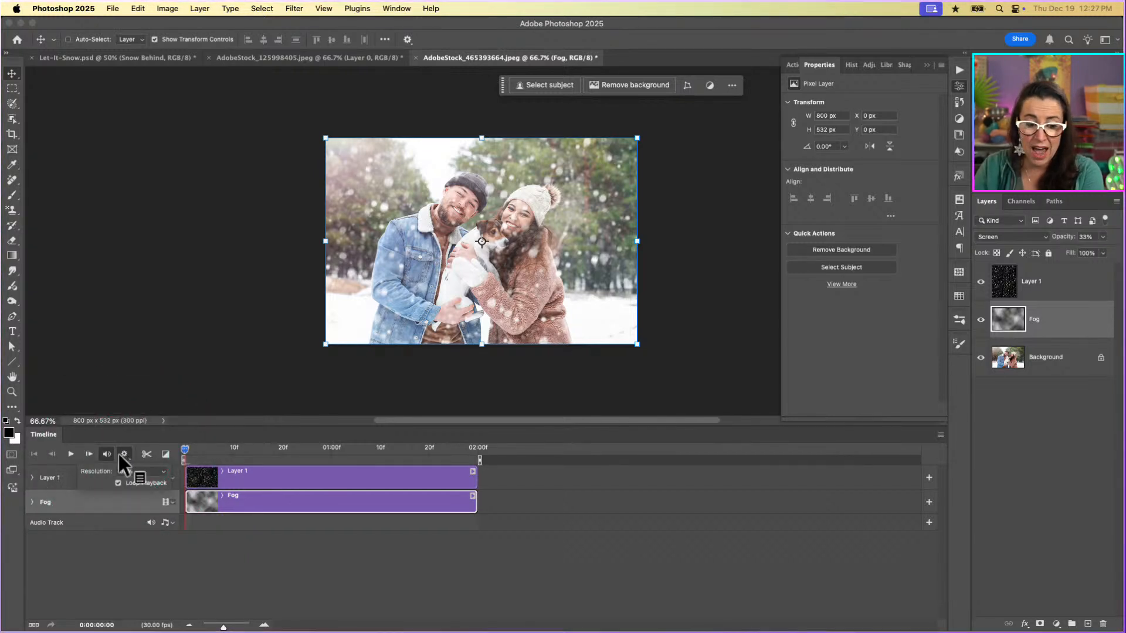
pyautogui.click(70, 455)
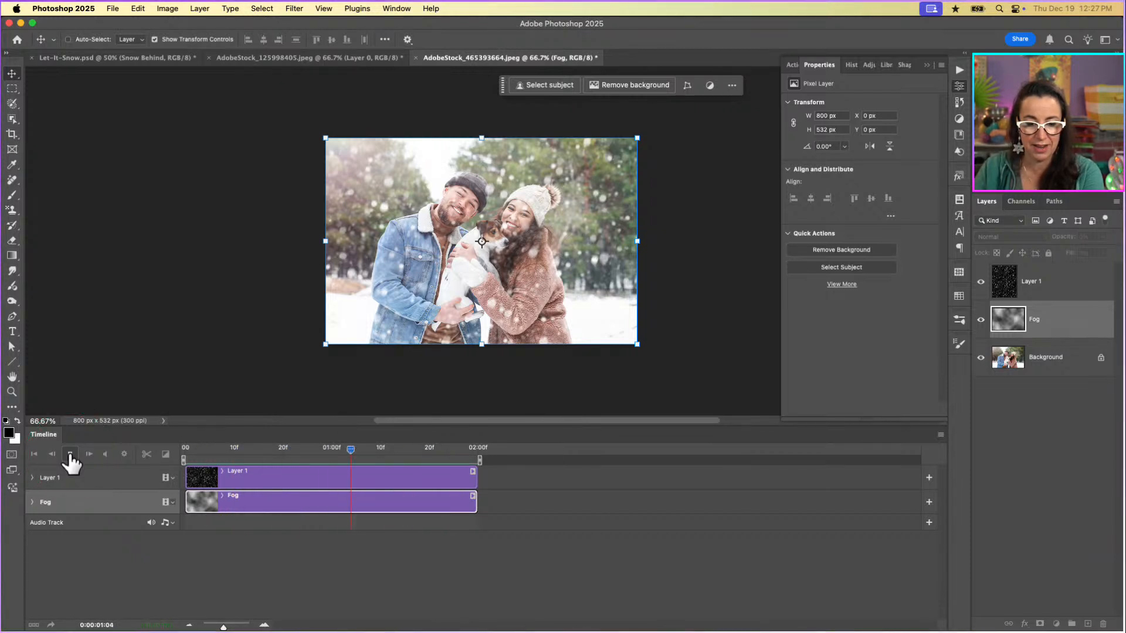
pyautogui.click(70, 454)
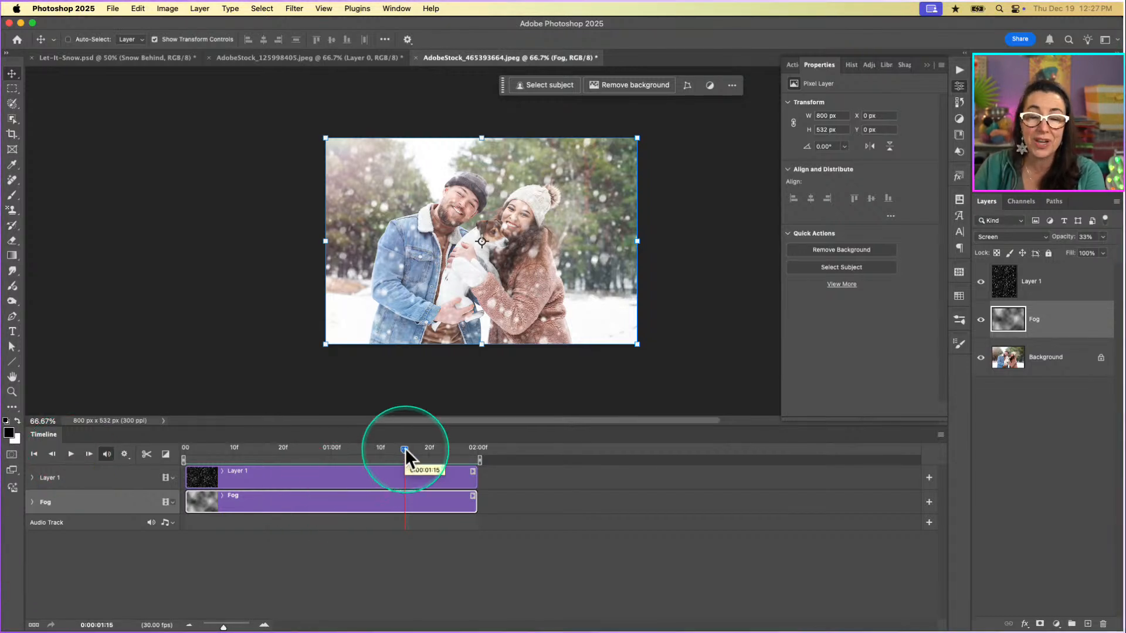
pyautogui.moveTo(405, 448); pyautogui.dragTo(150, 451)
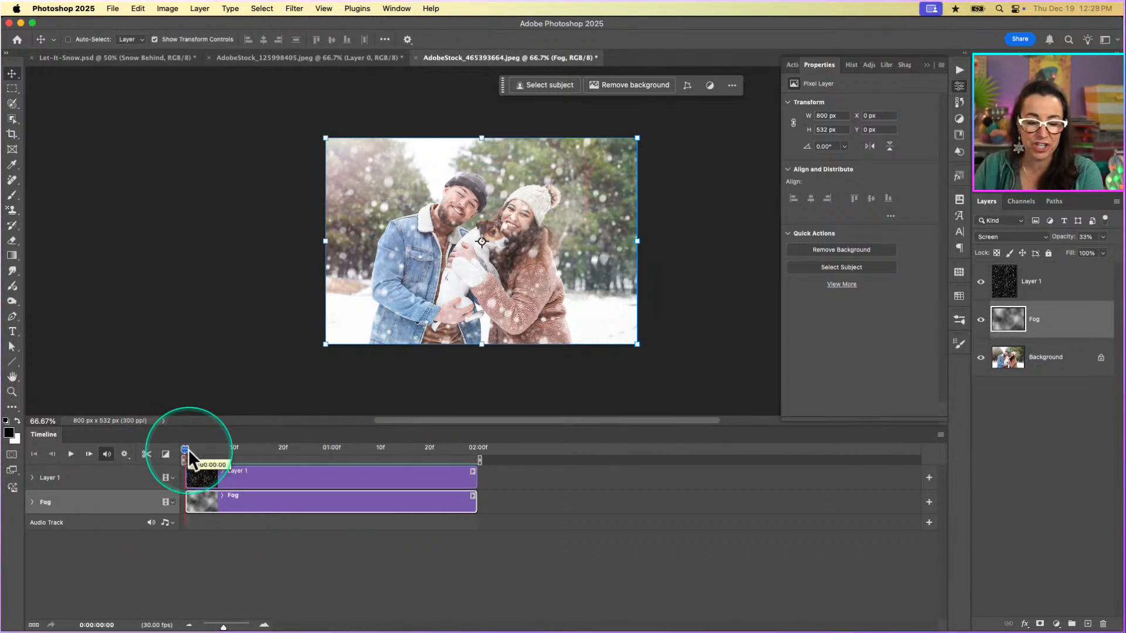
pyautogui.click(1041, 290)
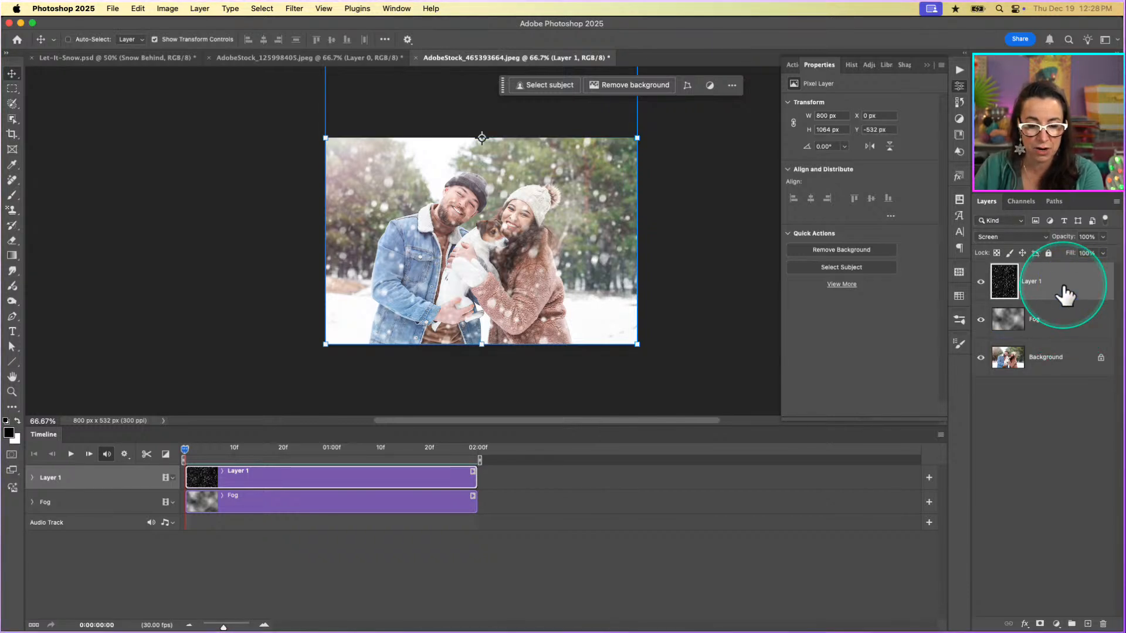
pyautogui.click(242, 497)
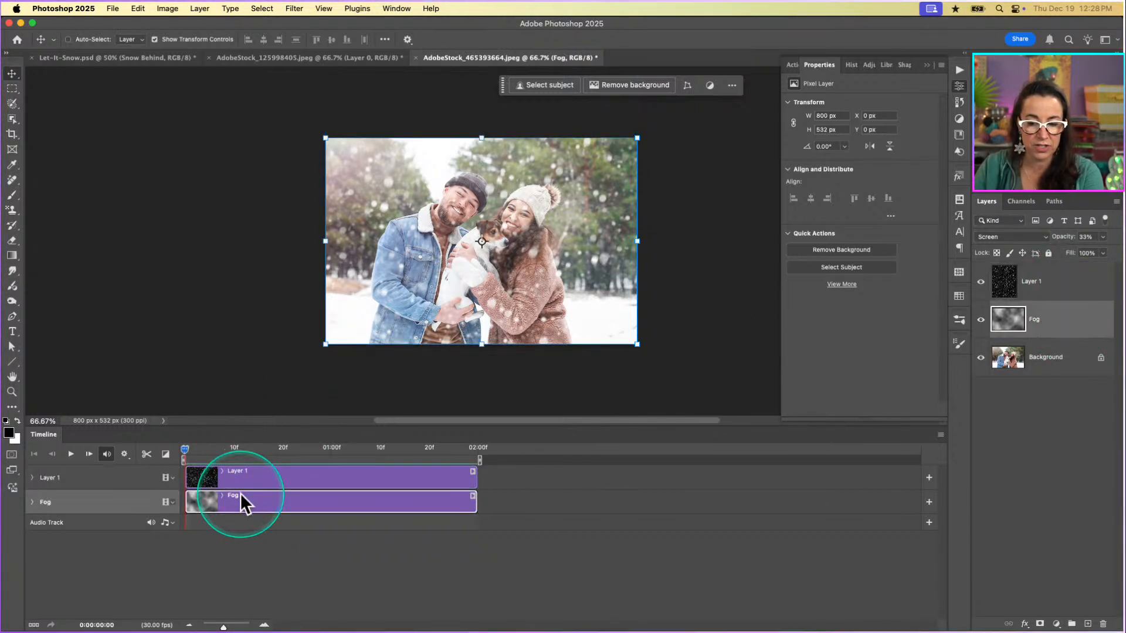
pyautogui.click(240, 480)
pyautogui.click(244, 492)
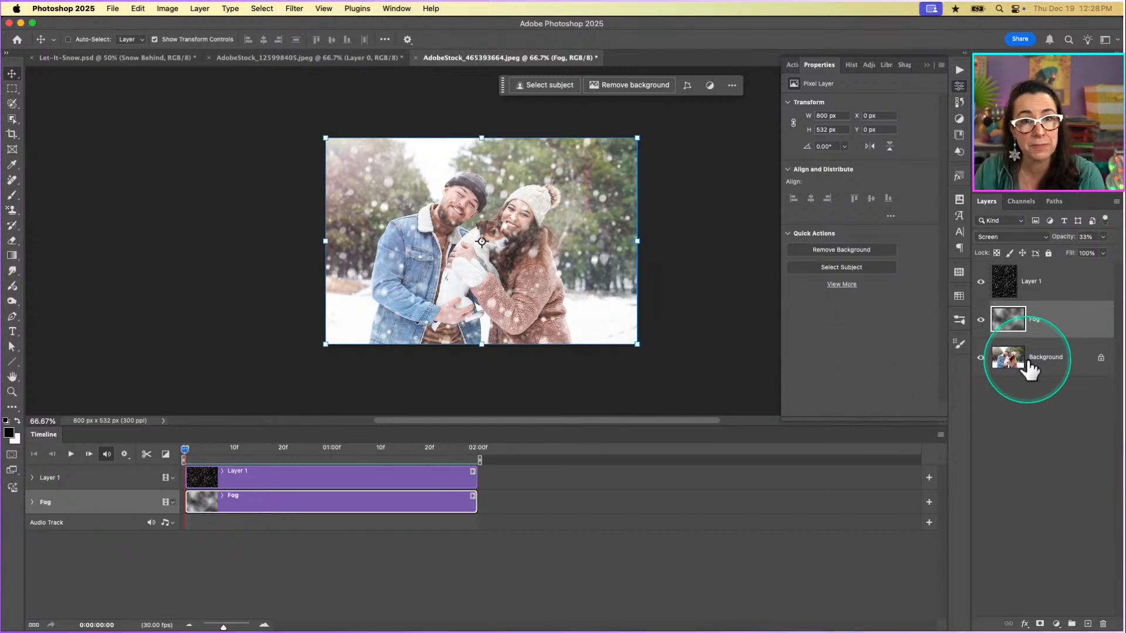
pyautogui.click(310, 477)
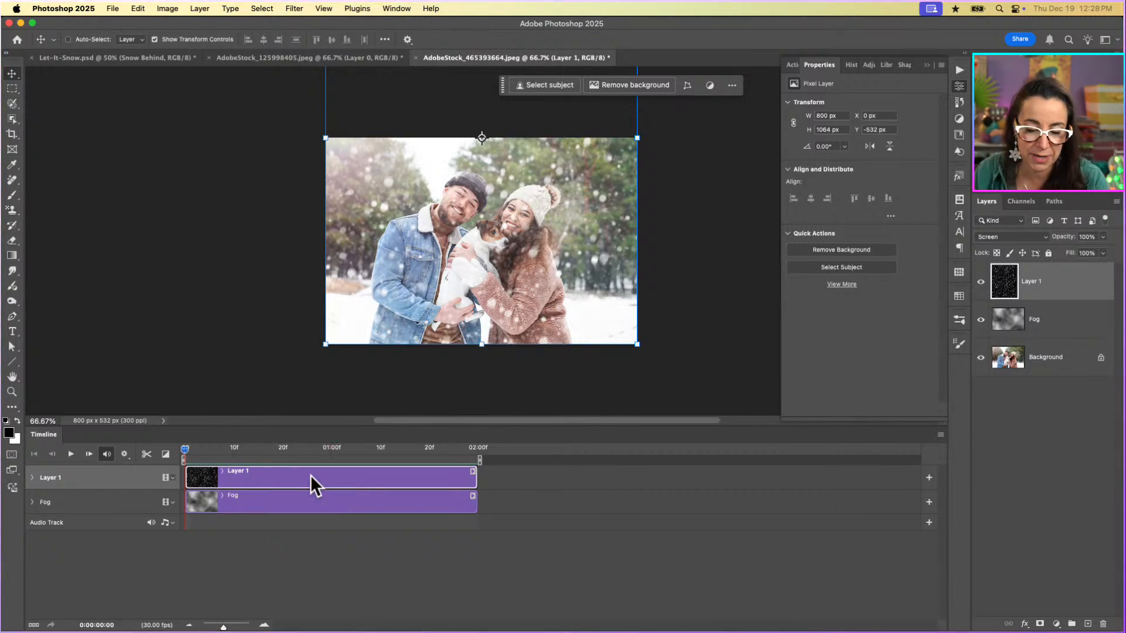
pyautogui.click(315, 484)
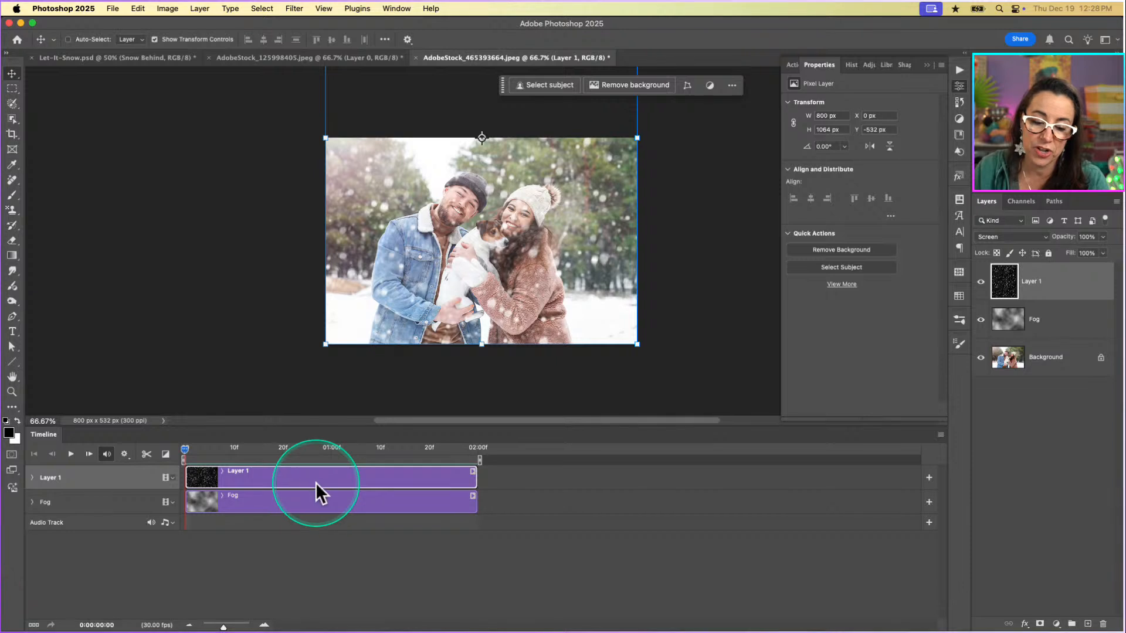
pyautogui.click(317, 497)
# Expand Layer 1's animation properties and enable Position keyframing with the playhead at the start of the timeline.
pyautogui.click(324, 474)
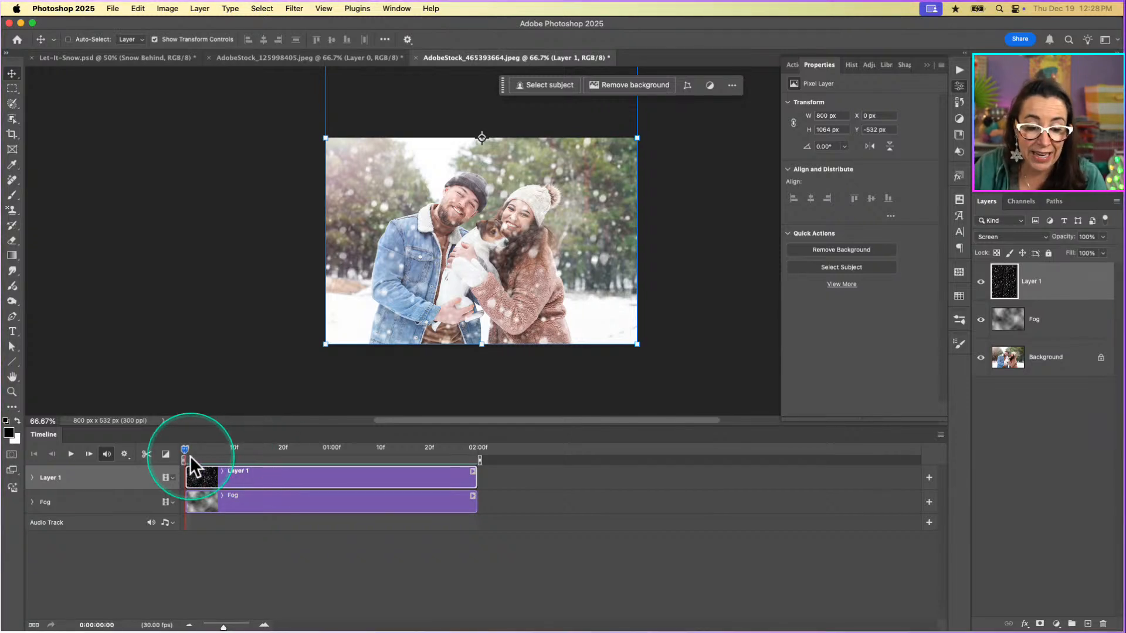
pyautogui.moveTo(186, 450)
pyautogui.mouseDown()
pyautogui.moveTo(212, 456)
pyautogui.moveTo(165, 456)
pyautogui.mouseUp()
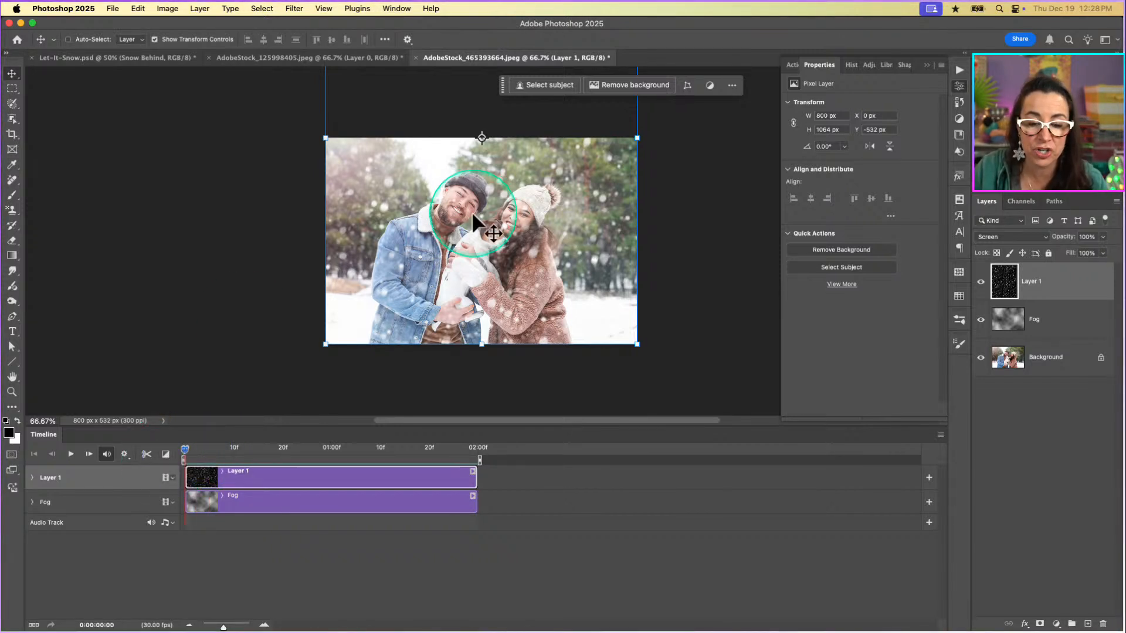
pyautogui.press('super+minus')
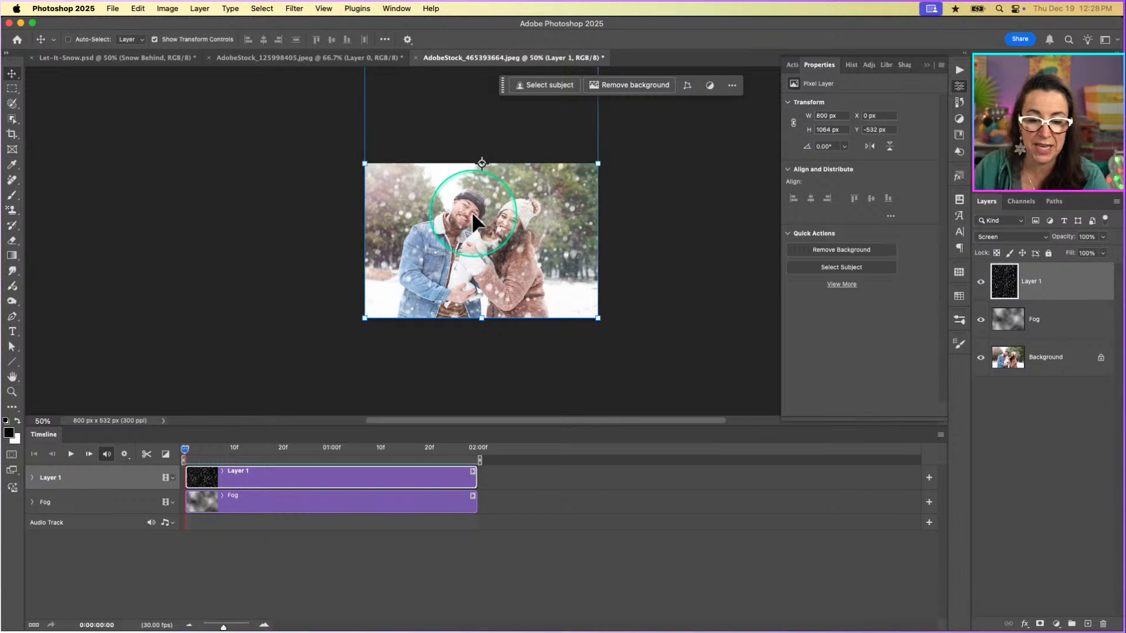
pyautogui.scroll(2, 473, 215)
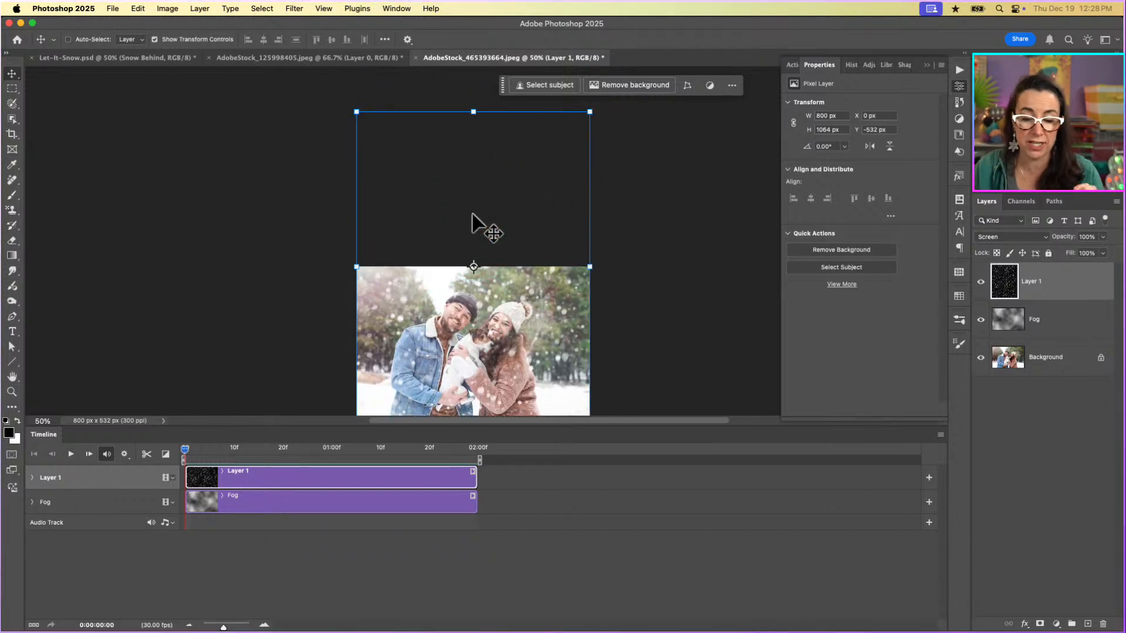
pyautogui.click(474, 216)
pyautogui.click(523, 296)
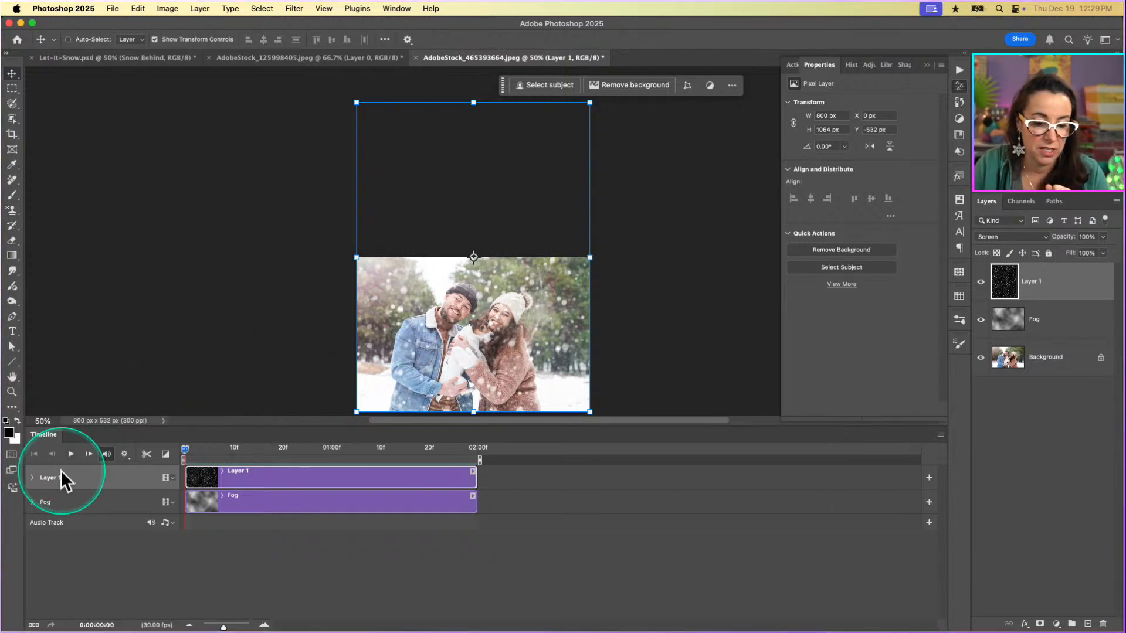
pyautogui.click(31, 477)
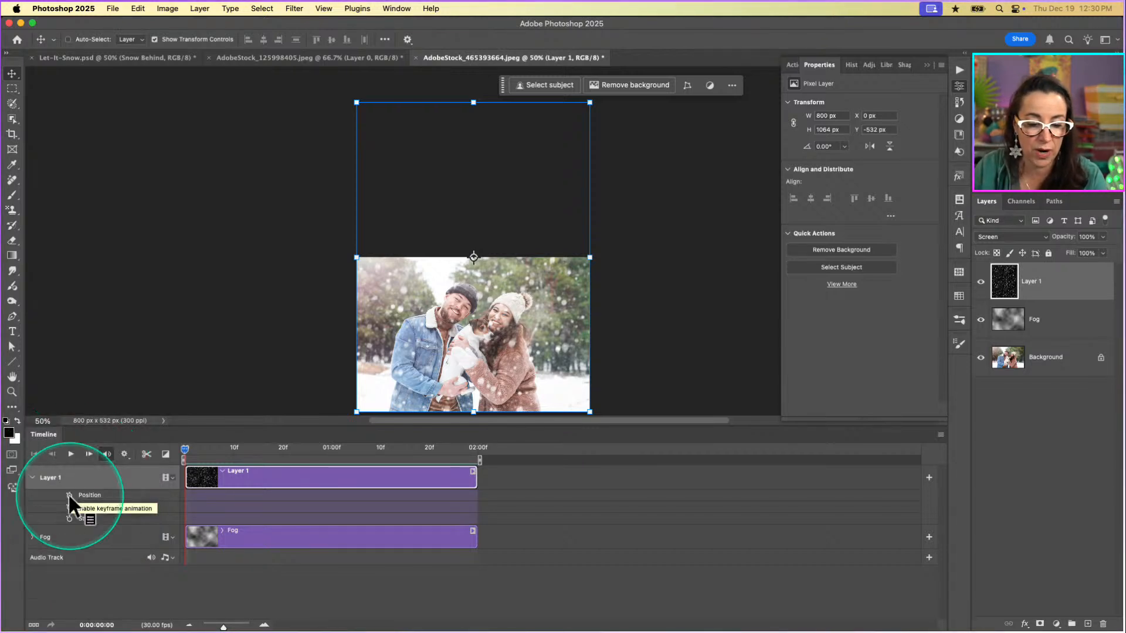
pyautogui.click(68, 494)
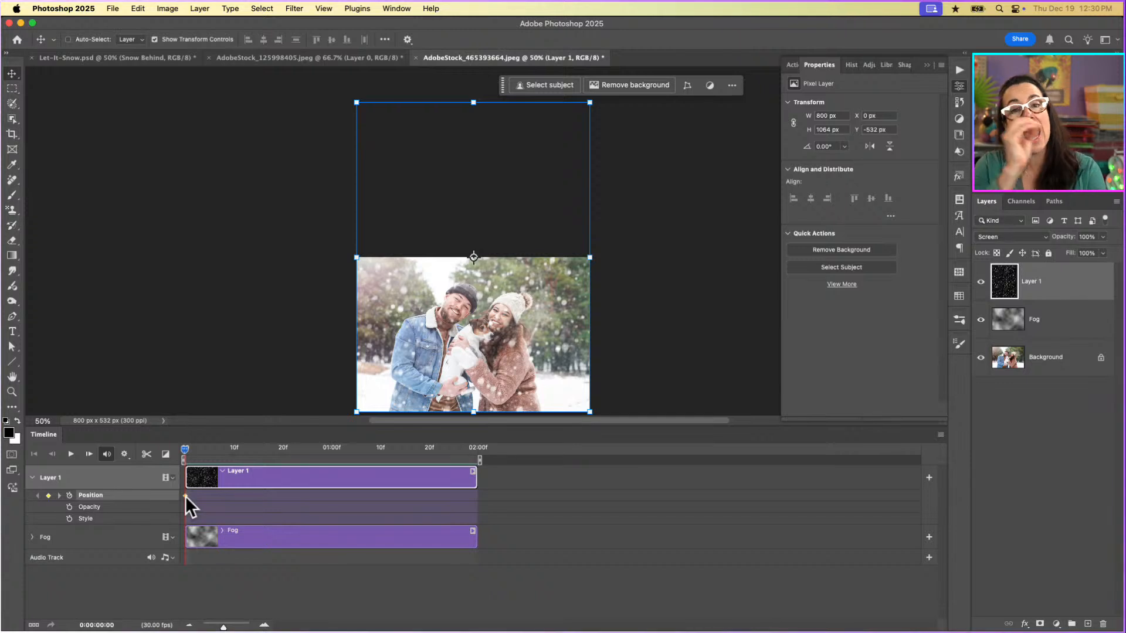
# At the last frame, 0:00:01:29, move the snow layer straight down to Y 0 px, aligning its upper edge with the photo's upper edge.
pyautogui.moveTo(182, 449); pyautogui.dragTo(494, 477)
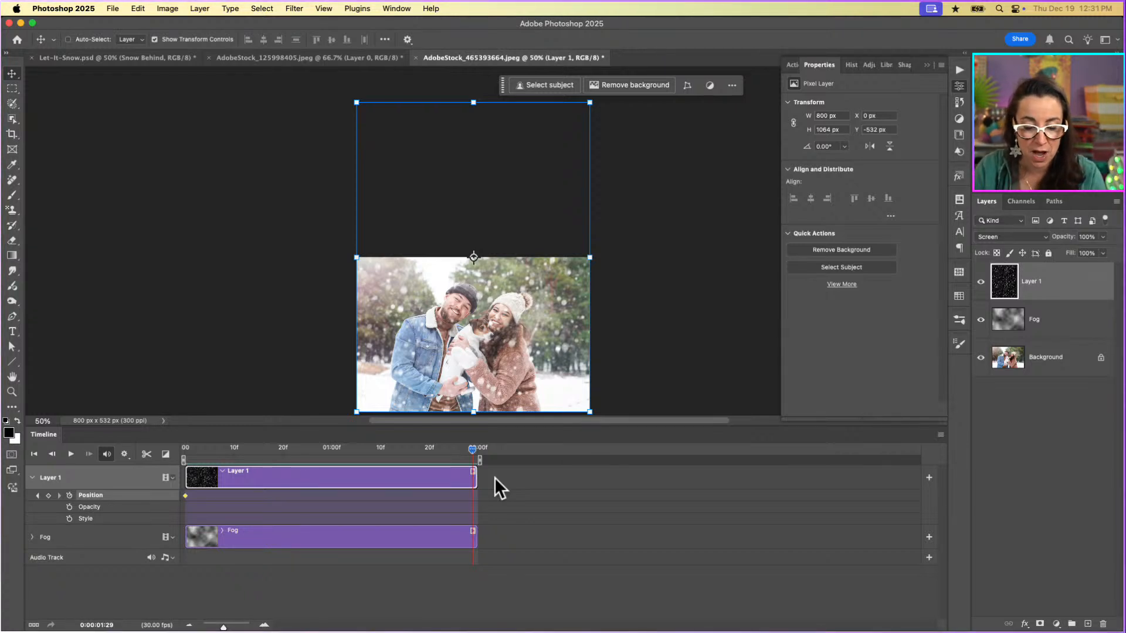
pyautogui.press('super+minus')
pyautogui.press('super+minus')
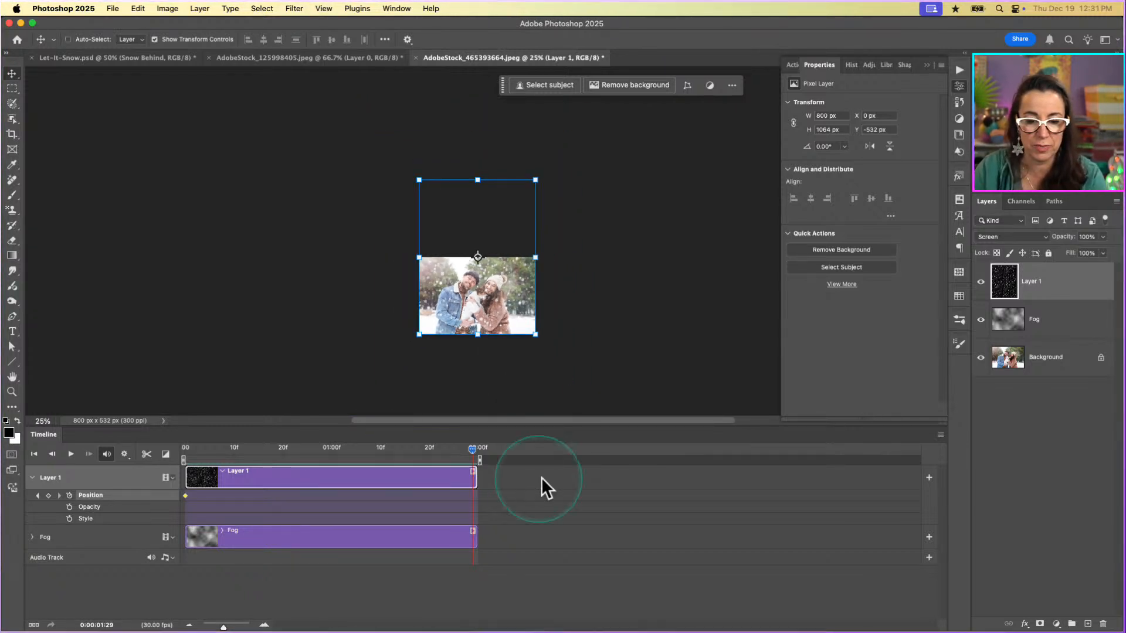
pyautogui.scroll(-5, 577, 343)
pyautogui.scroll(2, 577, 343)
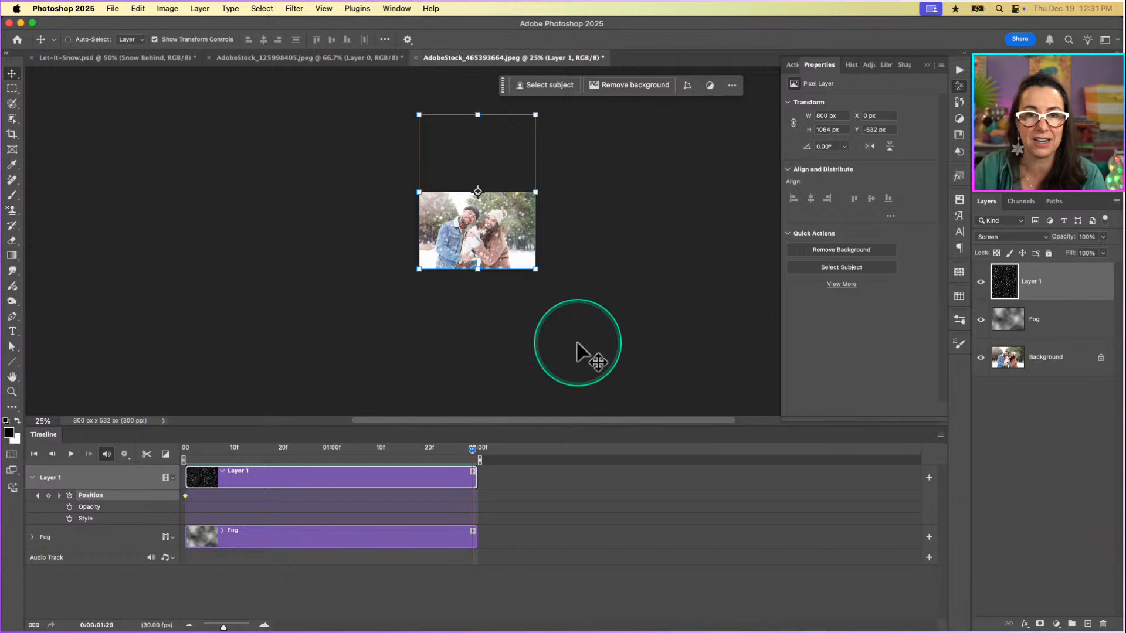
pyautogui.click(509, 222)
pyautogui.moveTo(509, 222); pyautogui.dragTo(512, 301)
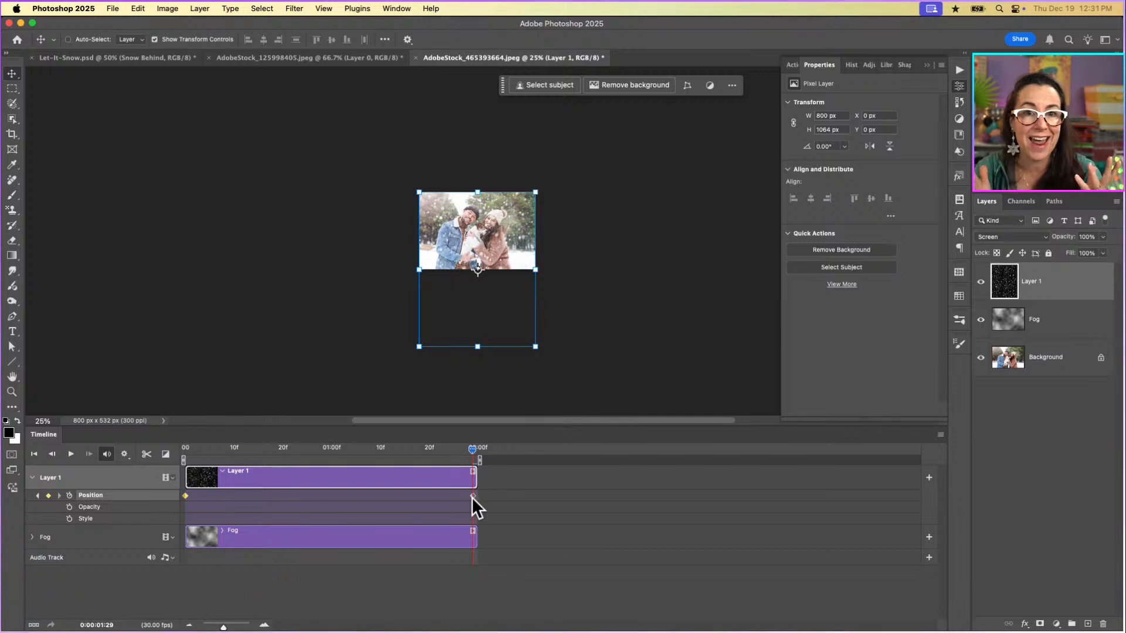
# Play back the falling-snow animation at 100% zoom to check its motion and loop, and stop the playback.
pyautogui.press('super+equal')
pyautogui.press('super+equal')
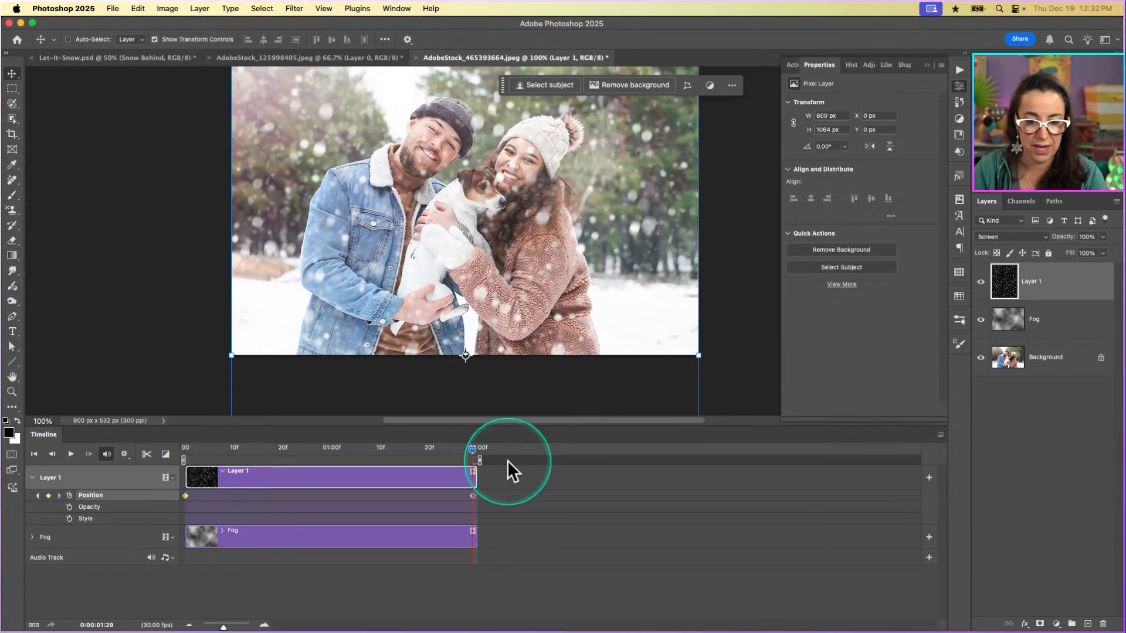
pyautogui.scroll(1, 547, 327)
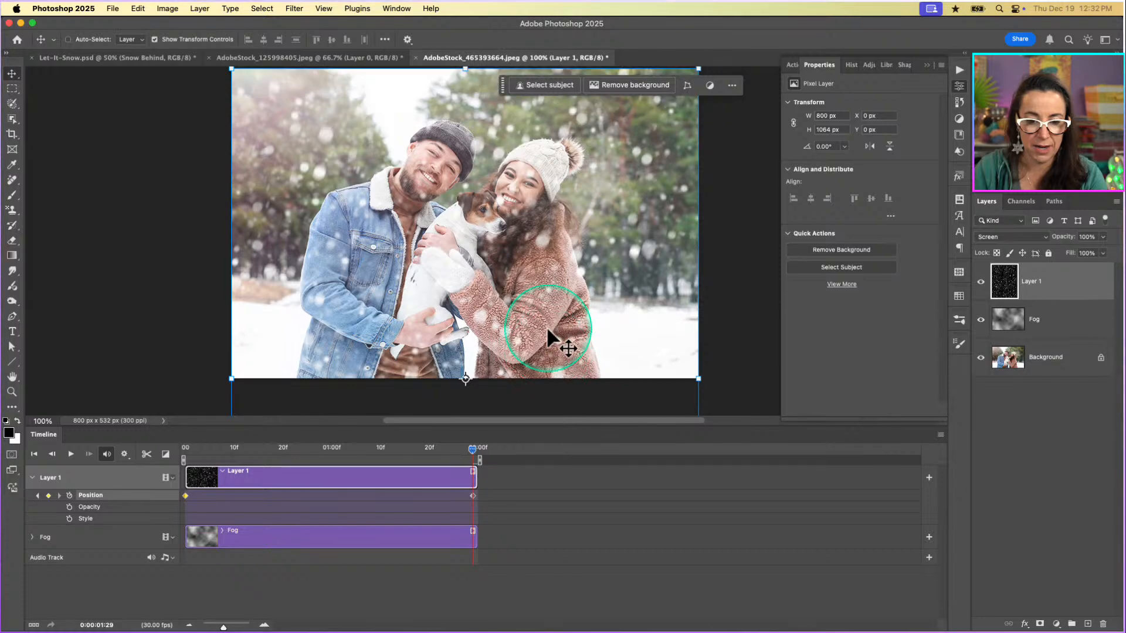
pyautogui.click(71, 455)
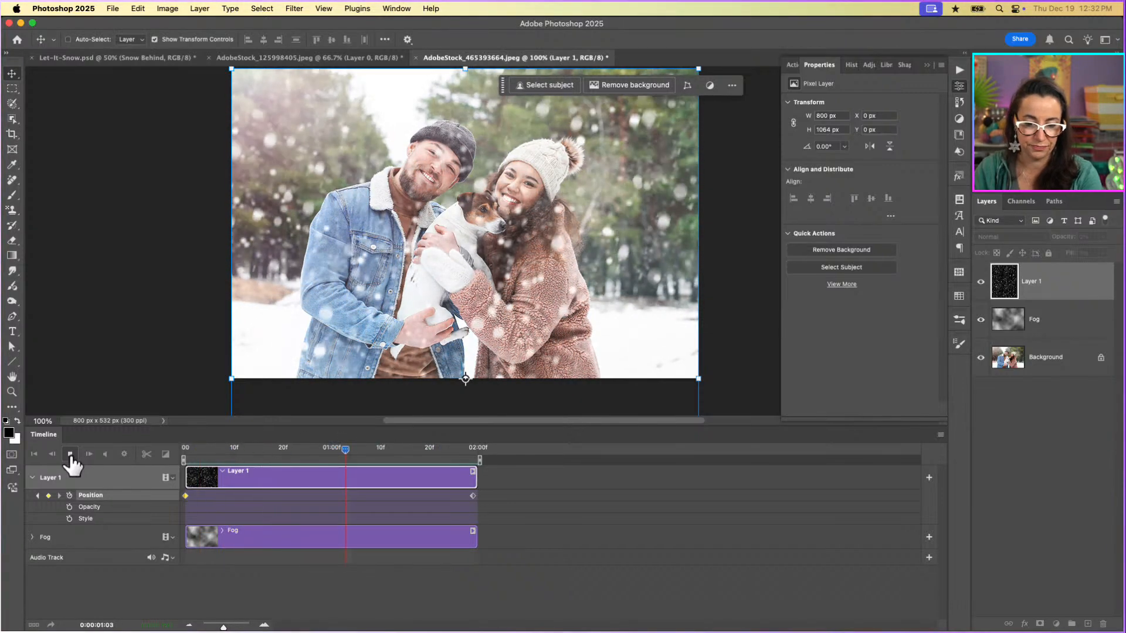
pyautogui.click(70, 455)
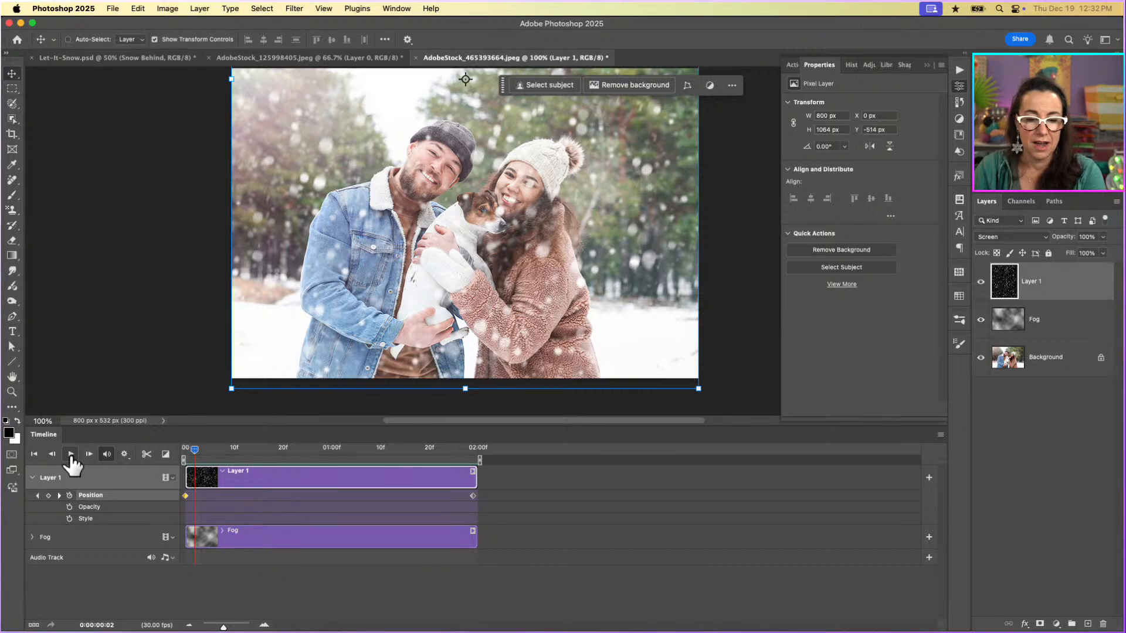
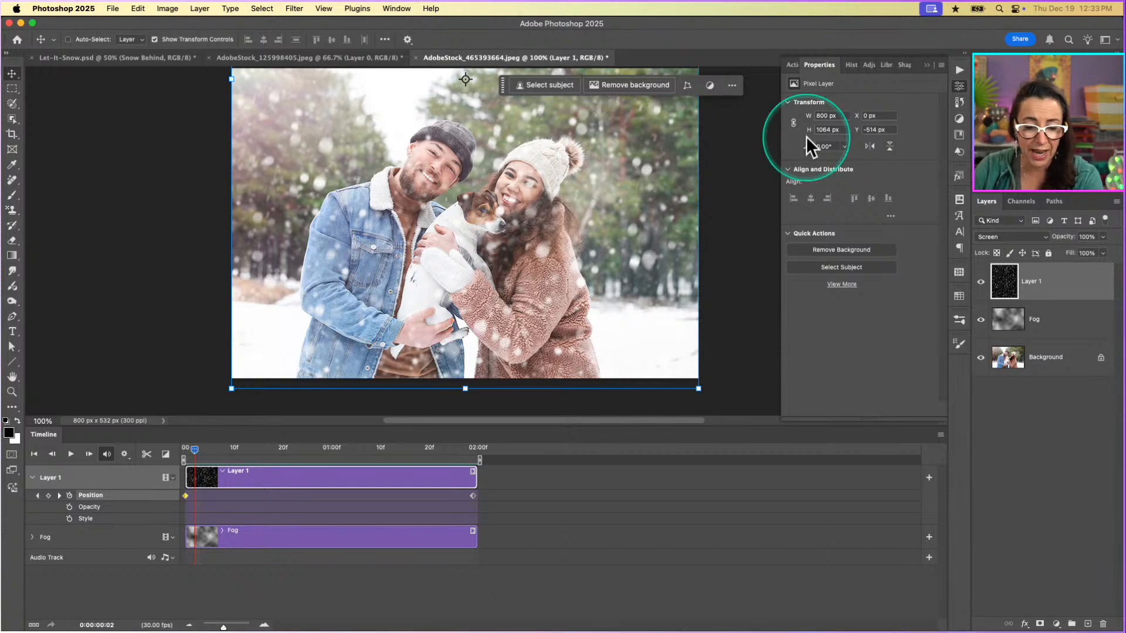
# Return the playhead to the start of the timeline and rename Layer 1 as Snow Behind.
pyautogui.moveTo(193, 450); pyautogui.dragTo(184, 449)
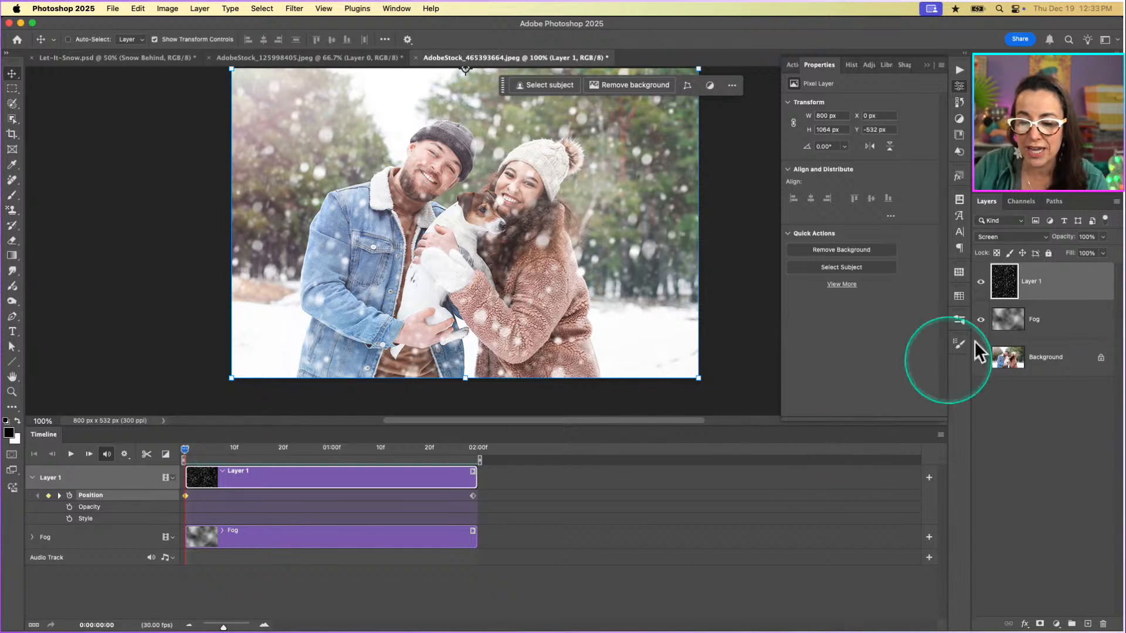
pyautogui.doubleClick(1030, 282)
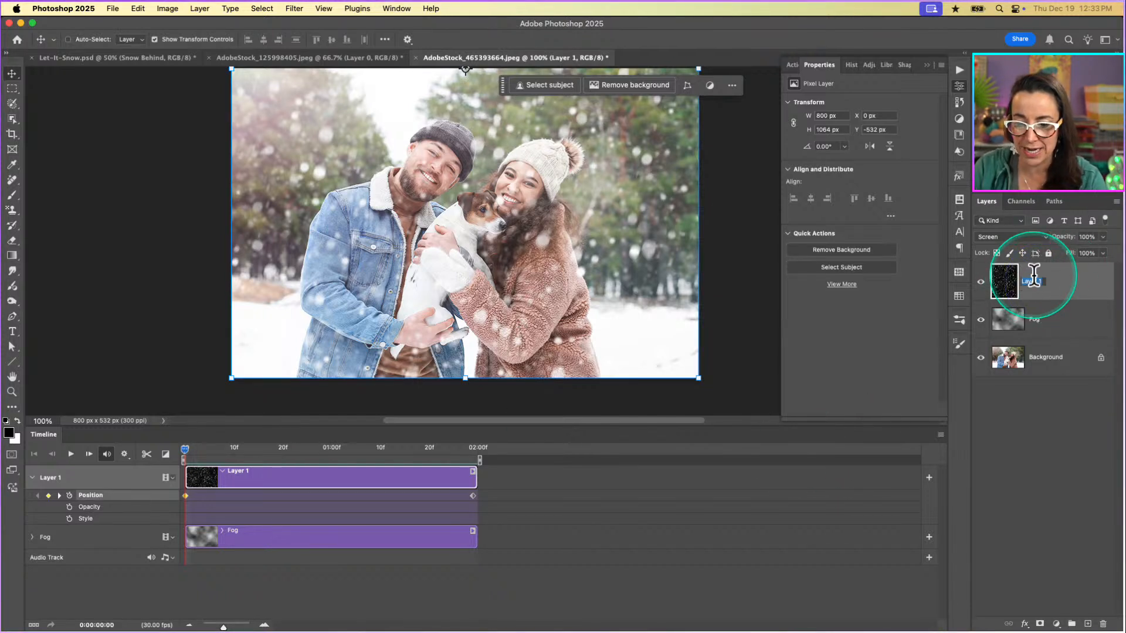
pyautogui.write('Sno')
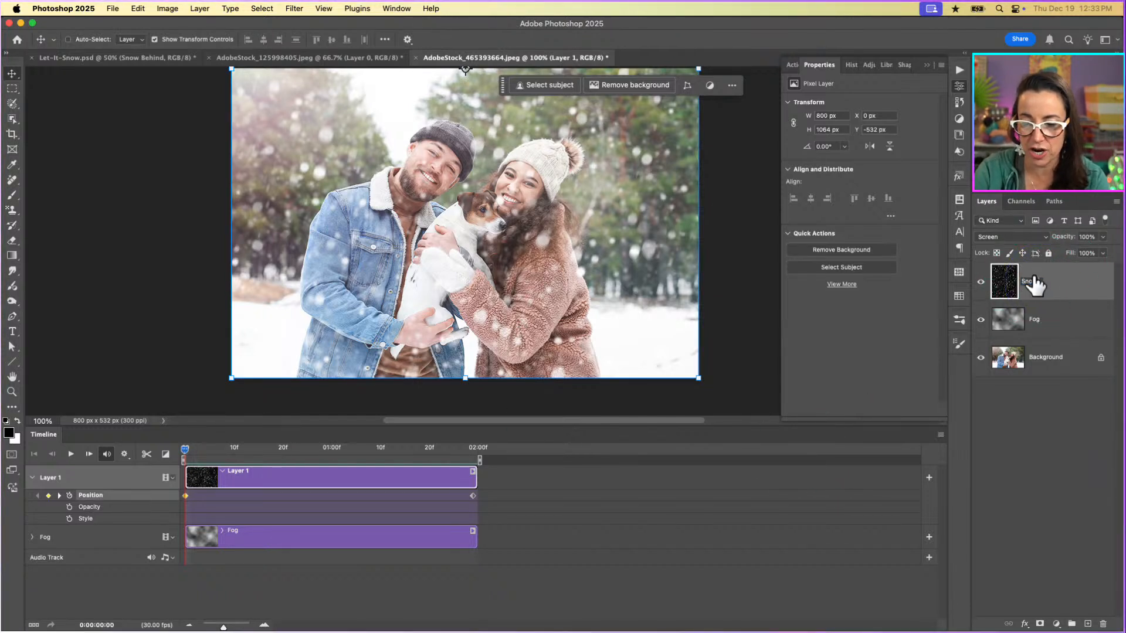
pyautogui.write('w Behind')
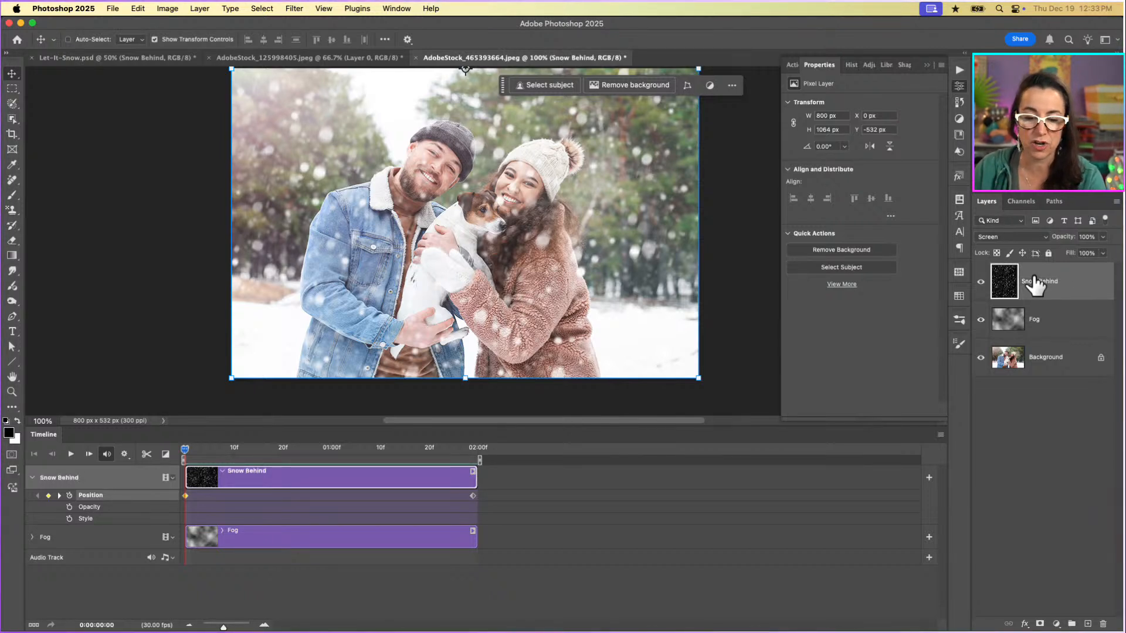
pyautogui.click(1071, 279)
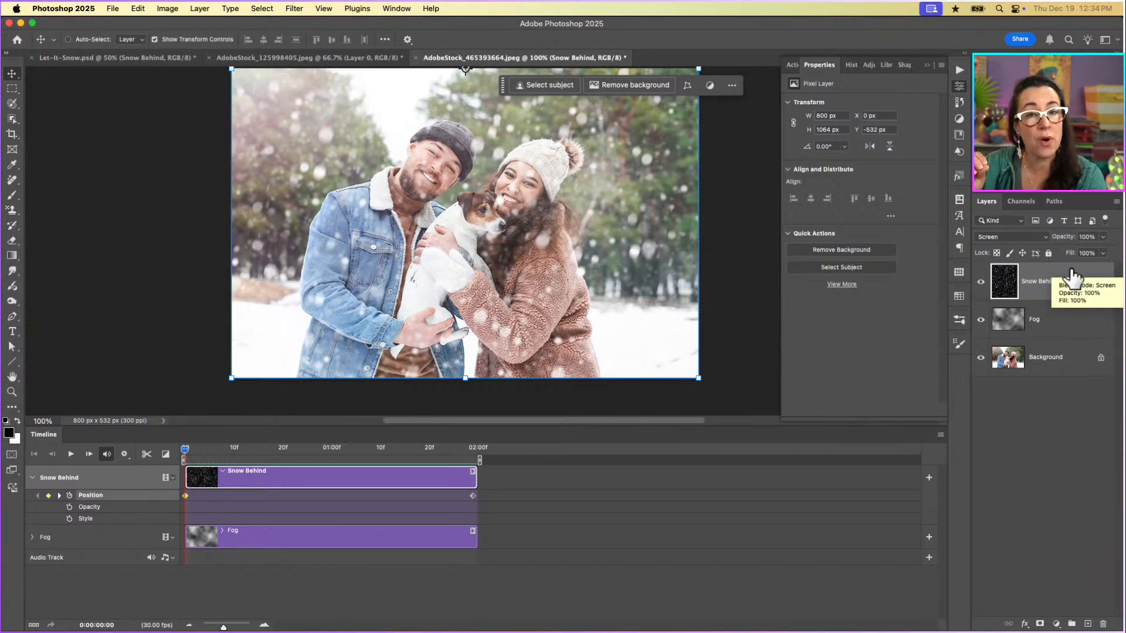
# Hide the Snow Behind and Fog layers and make the Background photo layer active.
pyautogui.click(981, 282)
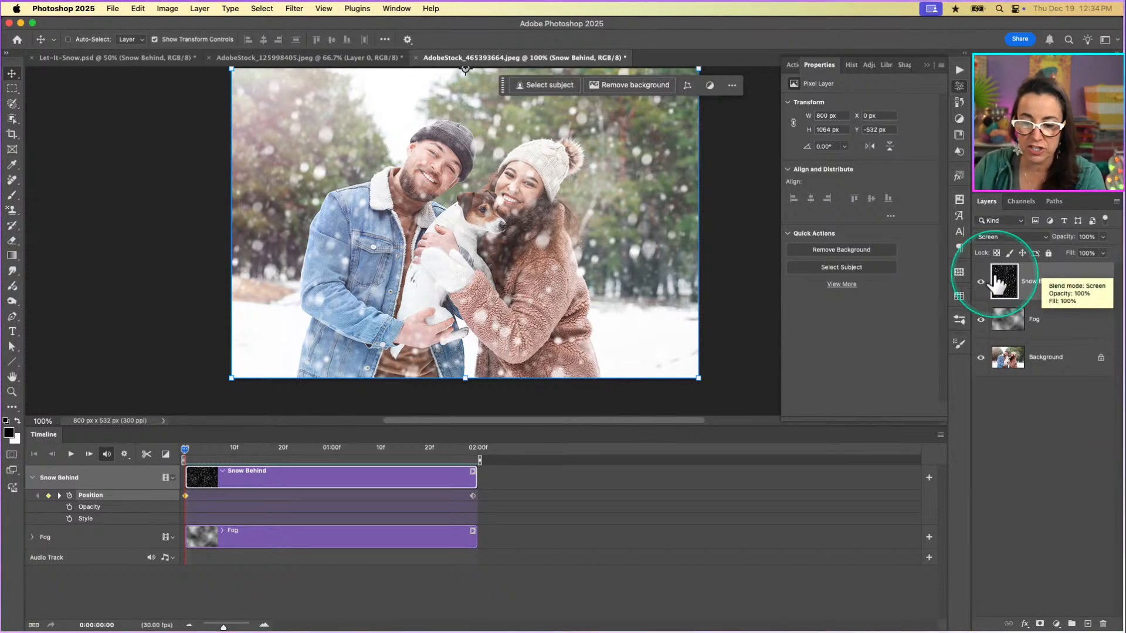
pyautogui.click(981, 320)
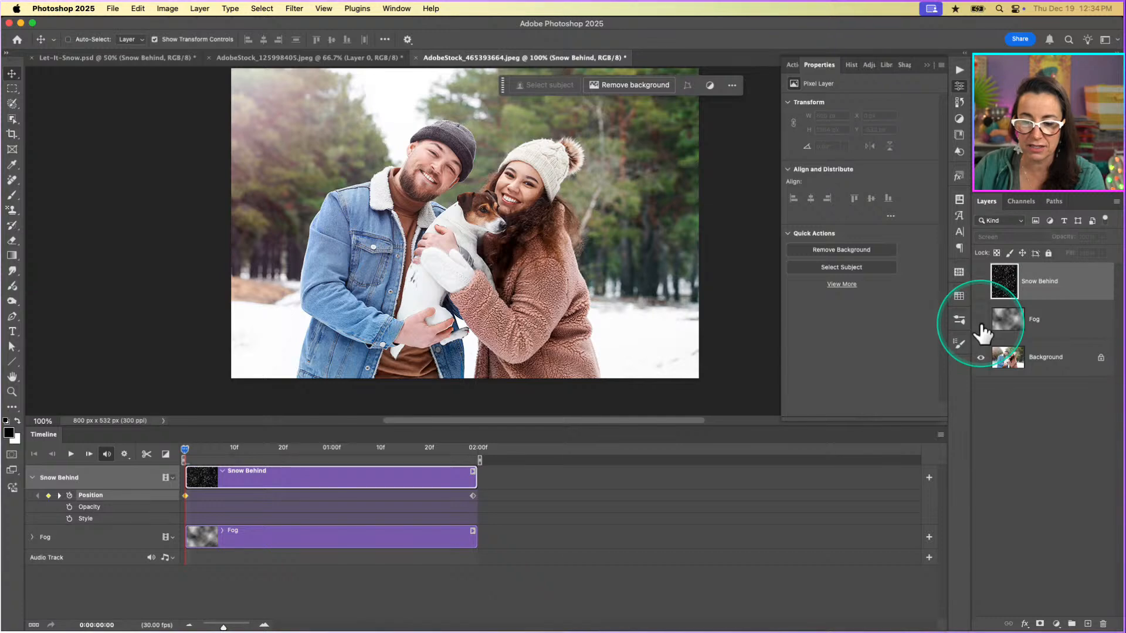
pyautogui.click(980, 282)
pyautogui.click(980, 282)
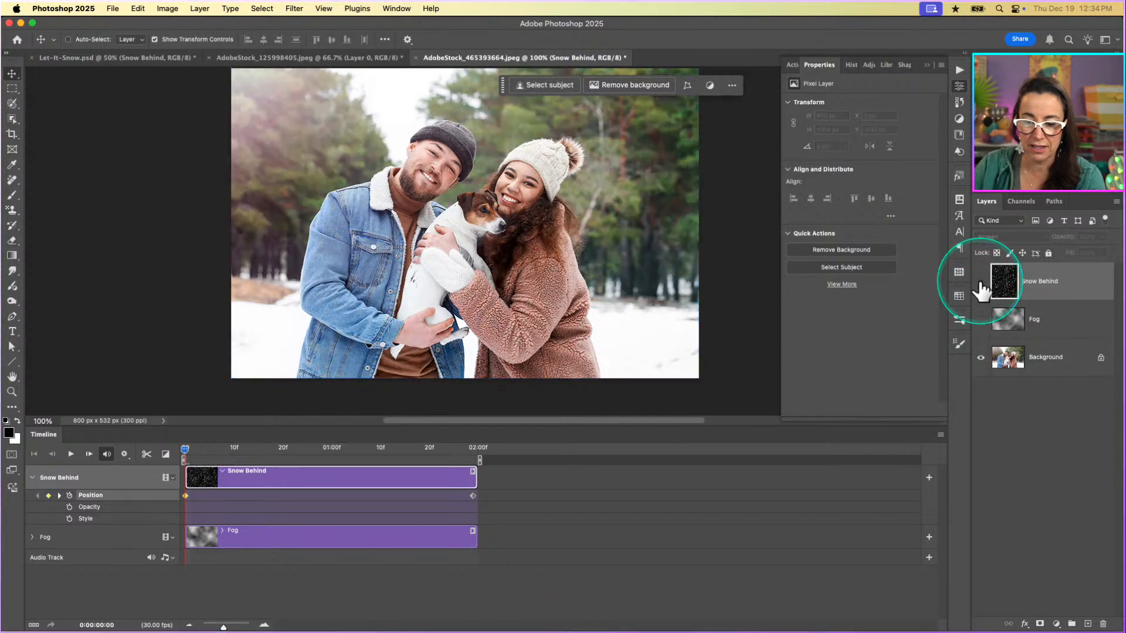
pyautogui.click(1049, 361)
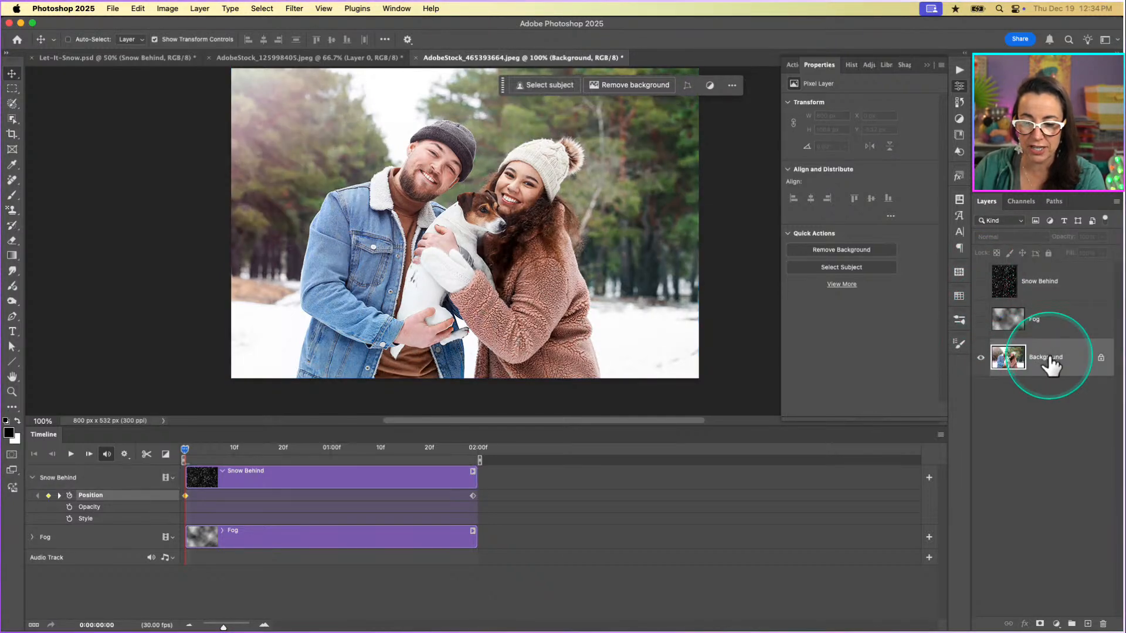
# Switch to the Quick Selection tool and use Select Subject to select the couple and their dog.
pyautogui.press('w')
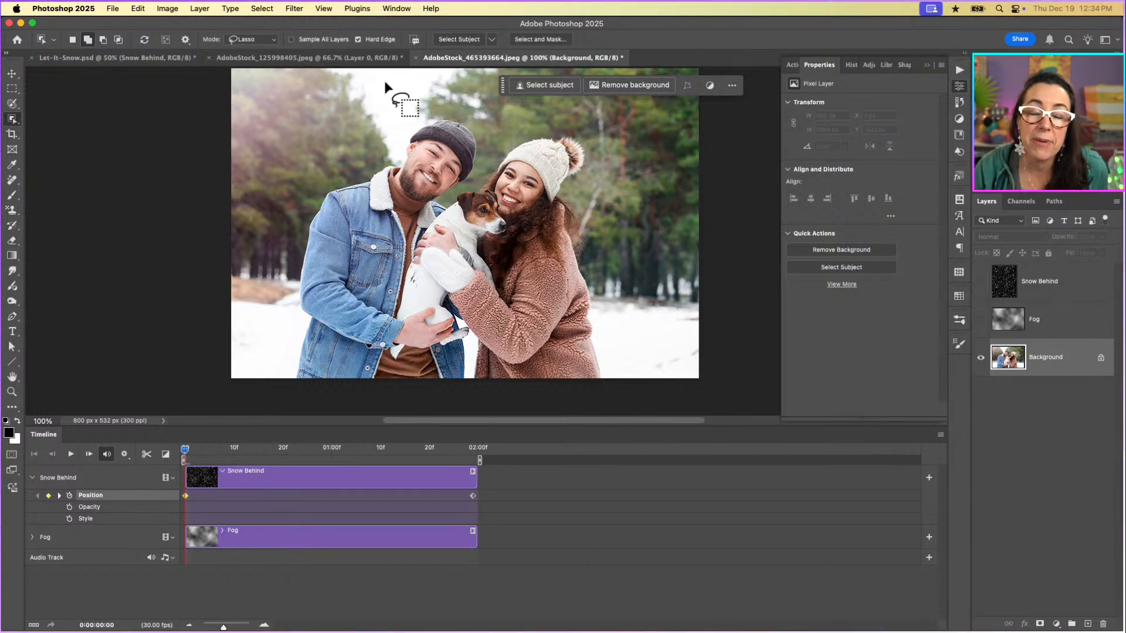
pyautogui.click(13, 119)
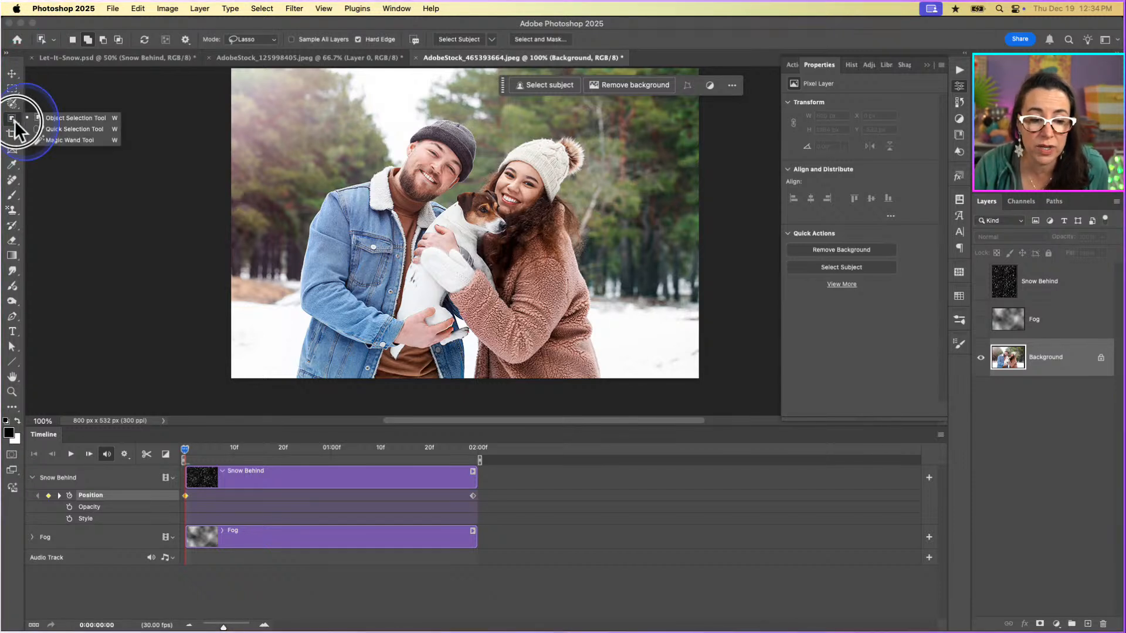
pyautogui.click(51, 128)
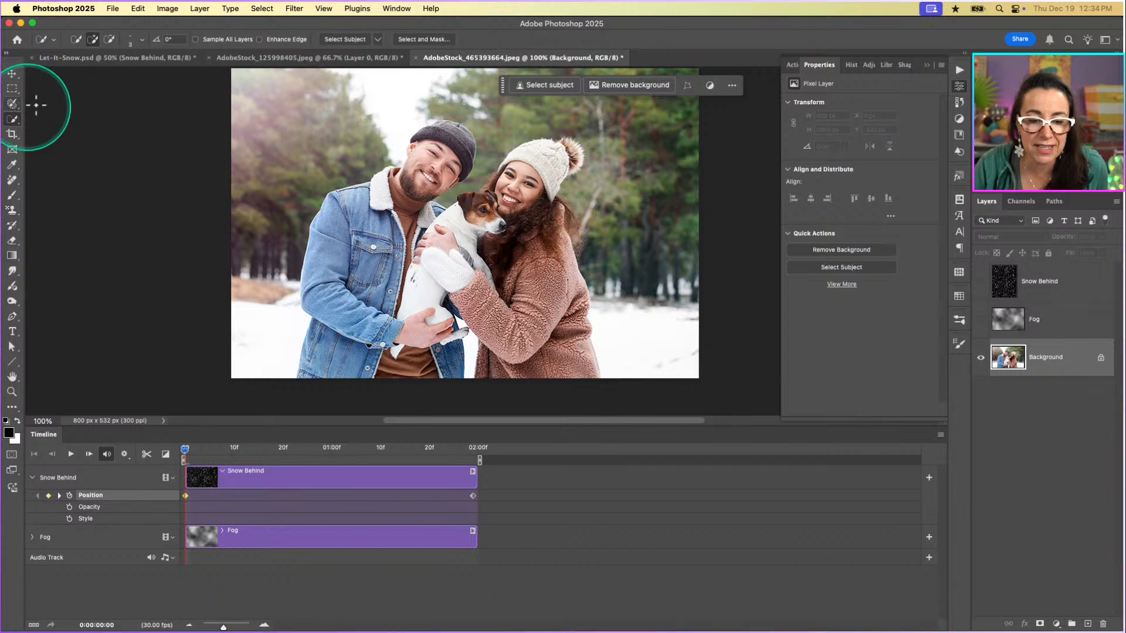
pyautogui.click(357, 40)
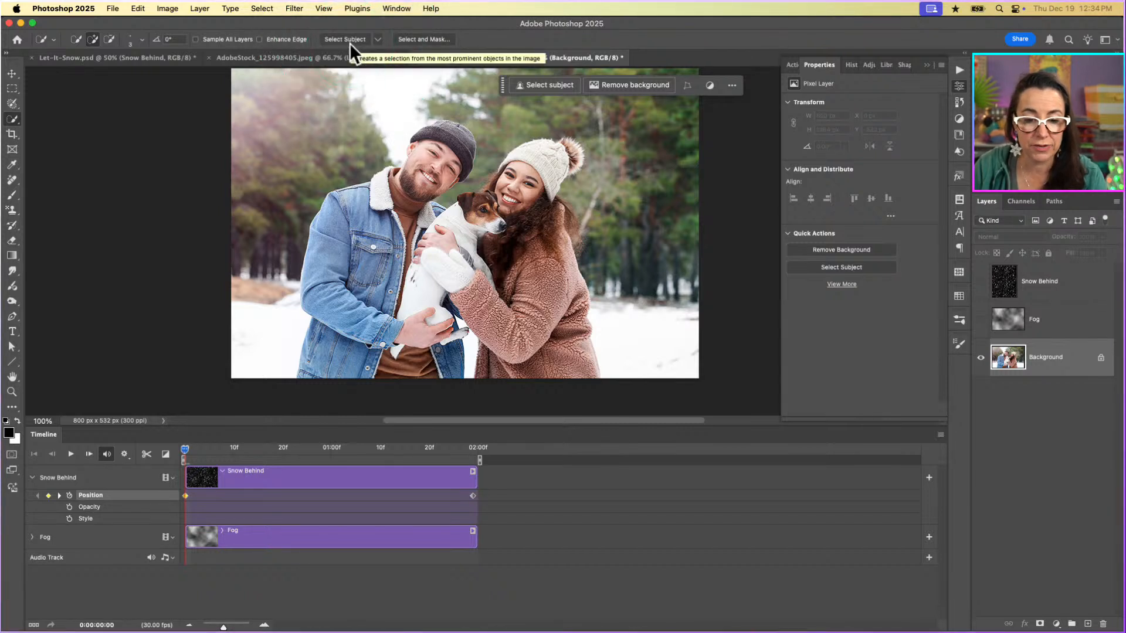
pyautogui.click(350, 40)
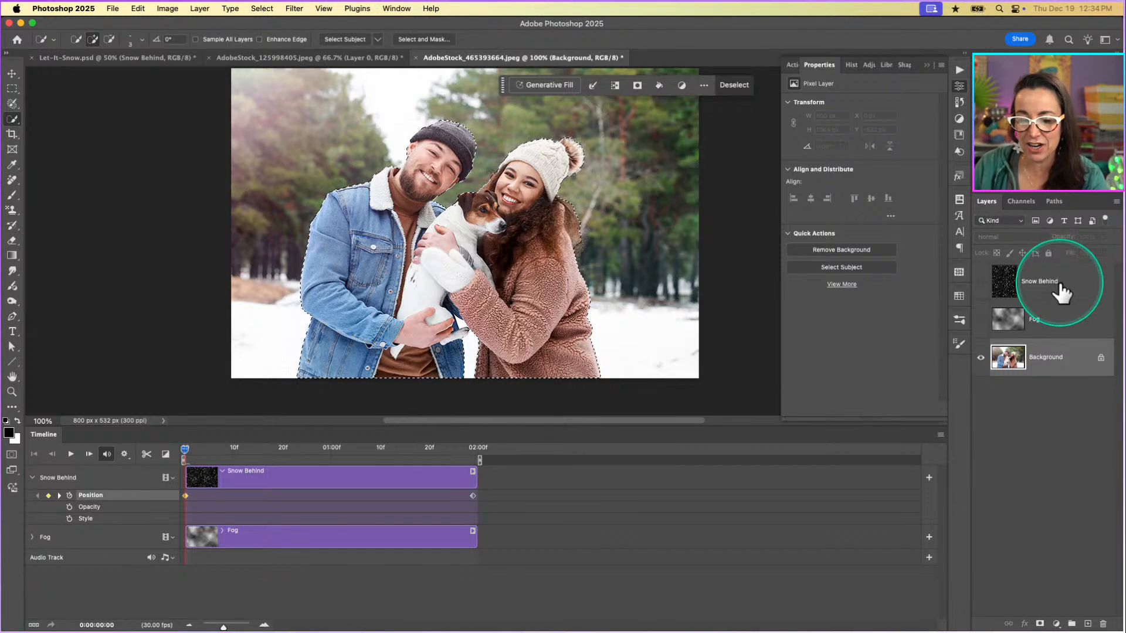
# Show the Snow Behind and Fog layers again and add a mask to Snow Behind that hides the snow over the selected couple and dog.
pyautogui.moveTo(980, 282); pyautogui.dragTo(983, 320)
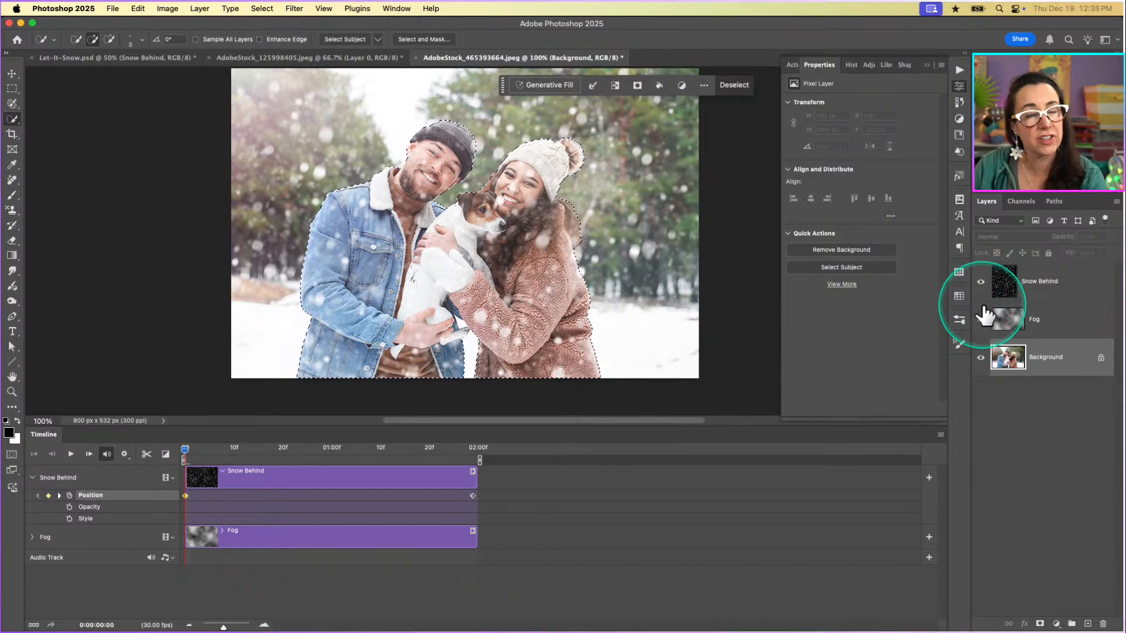
pyautogui.click(1074, 296)
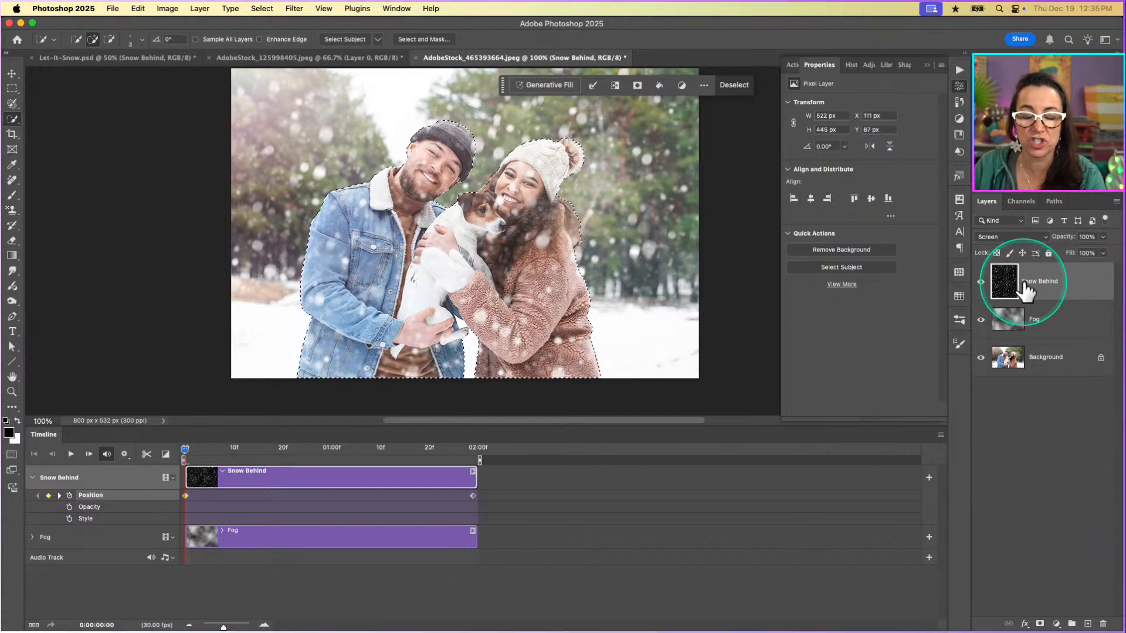
pyautogui.click(1041, 624)
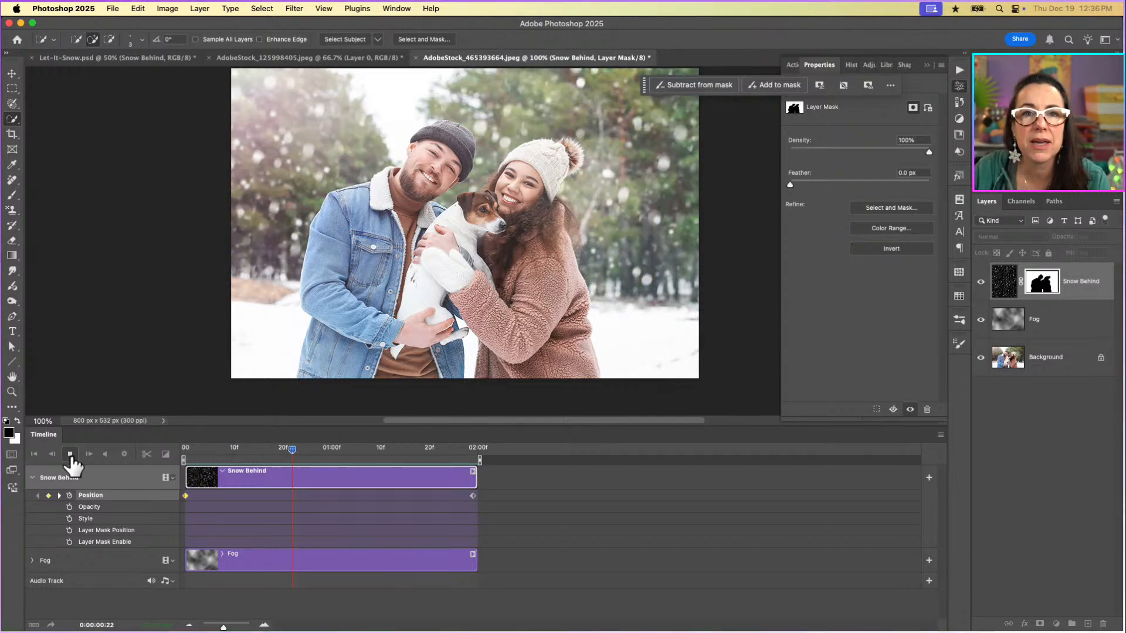
# Unlink the Snow Behind layer's mask from its snow image and play back the animation to check the masked snowfall.
pyautogui.click(70, 455)
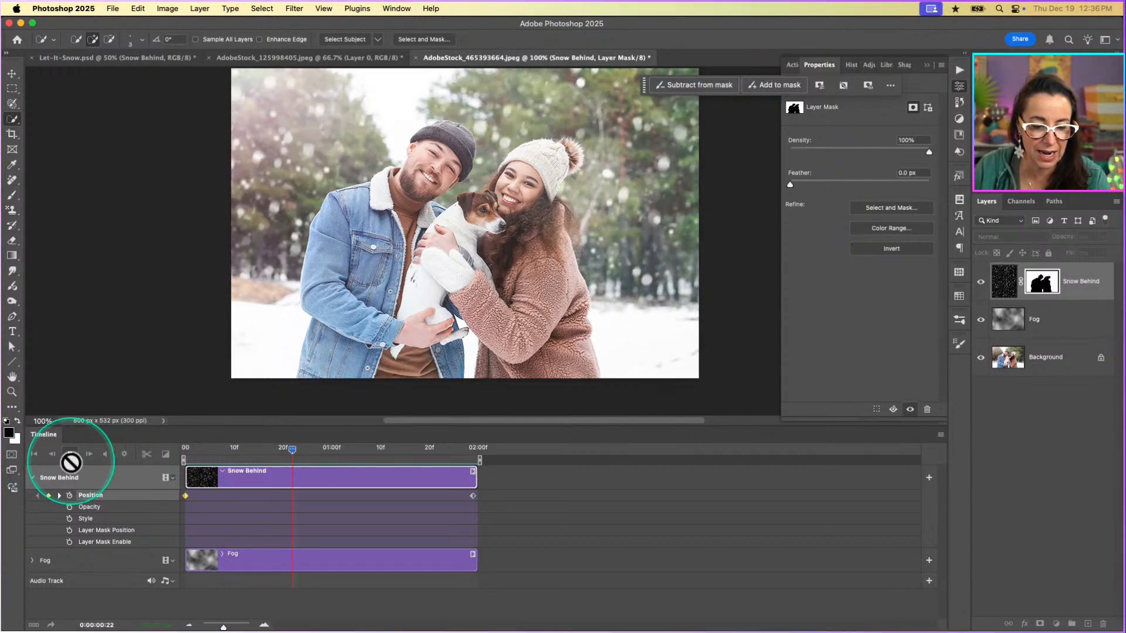
pyautogui.click(70, 455)
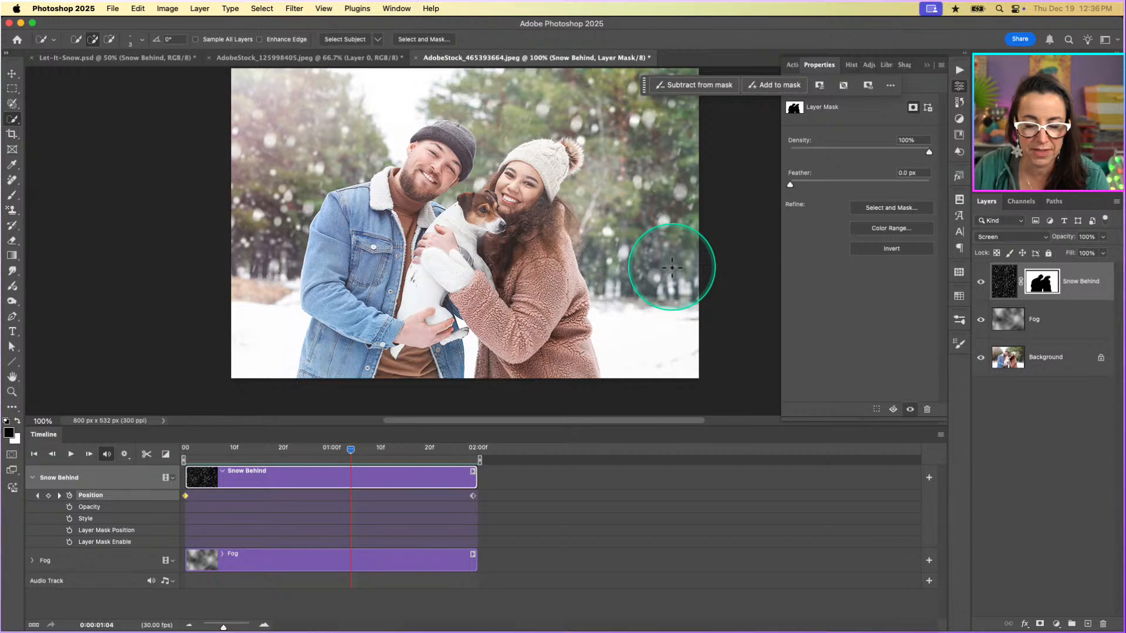
pyautogui.click(1020, 293)
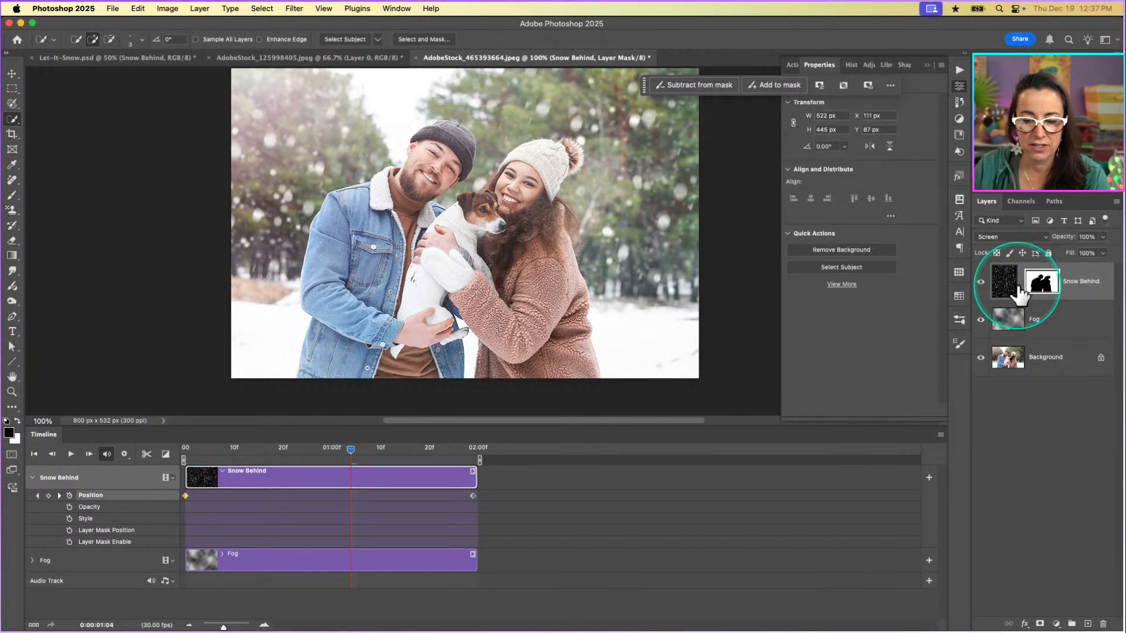
pyautogui.click(1020, 285)
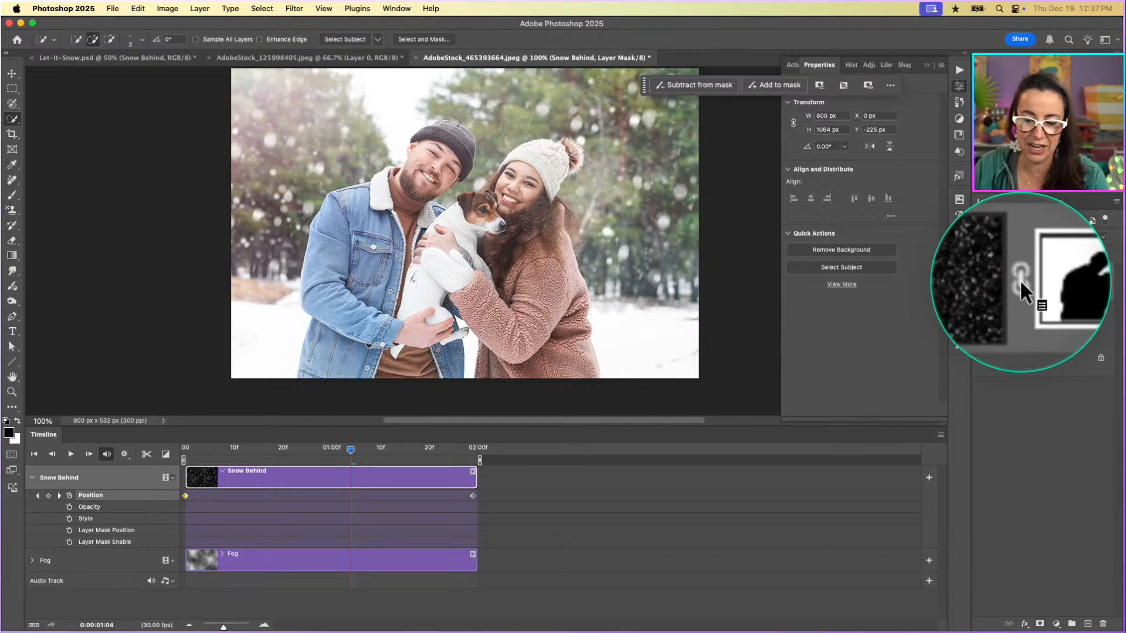
pyautogui.click(1020, 281)
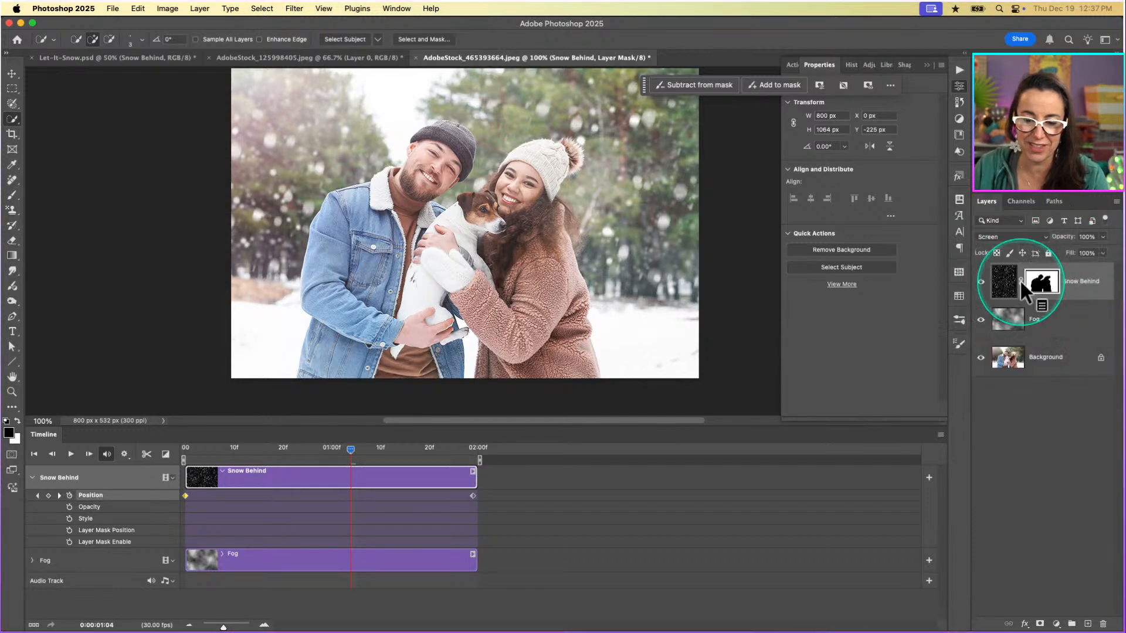
pyautogui.click(70, 455)
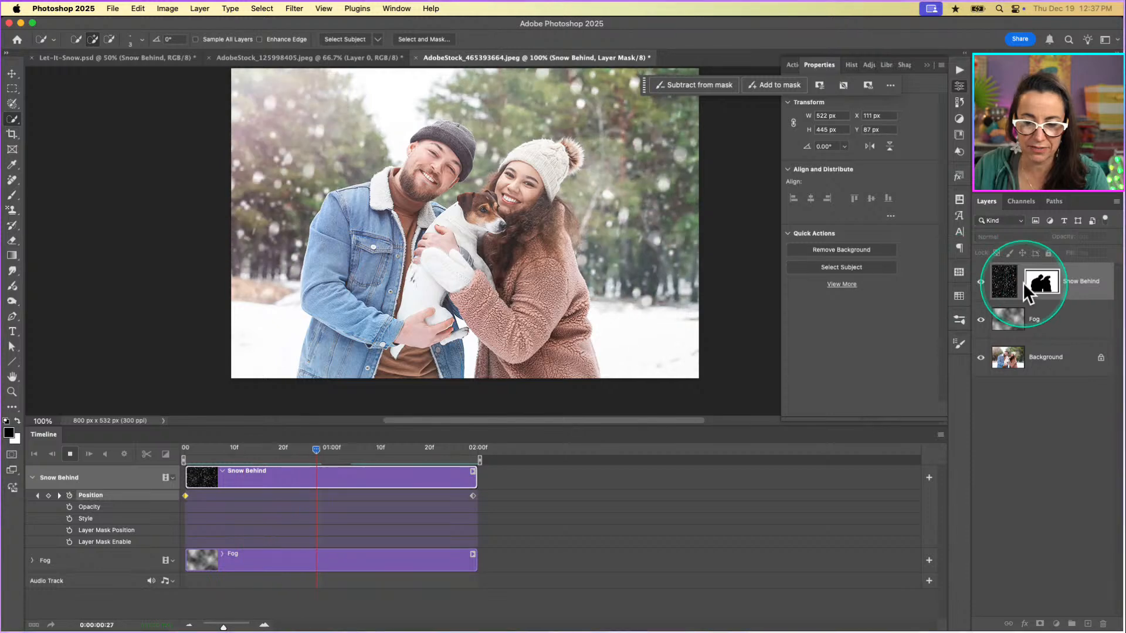
pyautogui.click(71, 455)
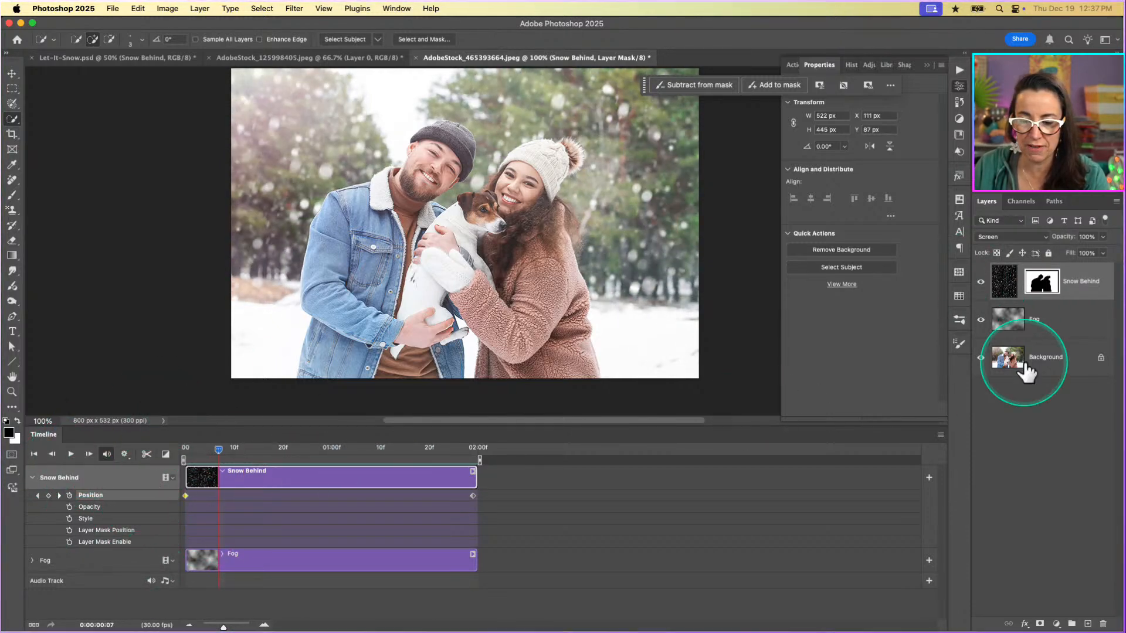
# Relink the Snow Behind layer's mask to its snow image and unlink it again.
pyautogui.click(1020, 282)
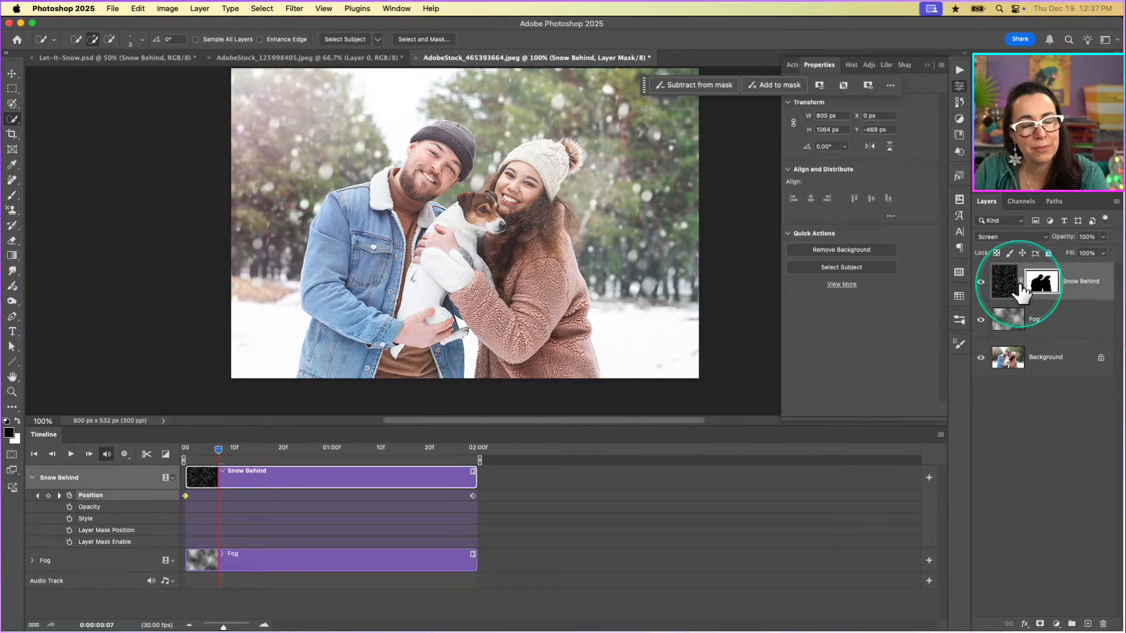
pyautogui.click(1021, 284)
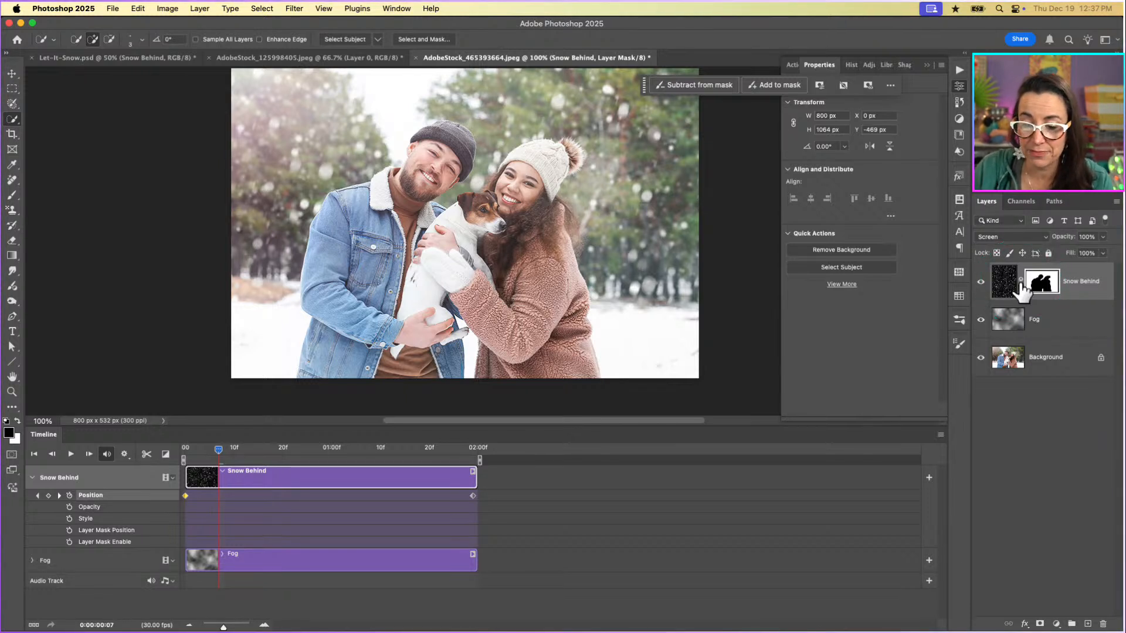
pyautogui.click(1021, 284)
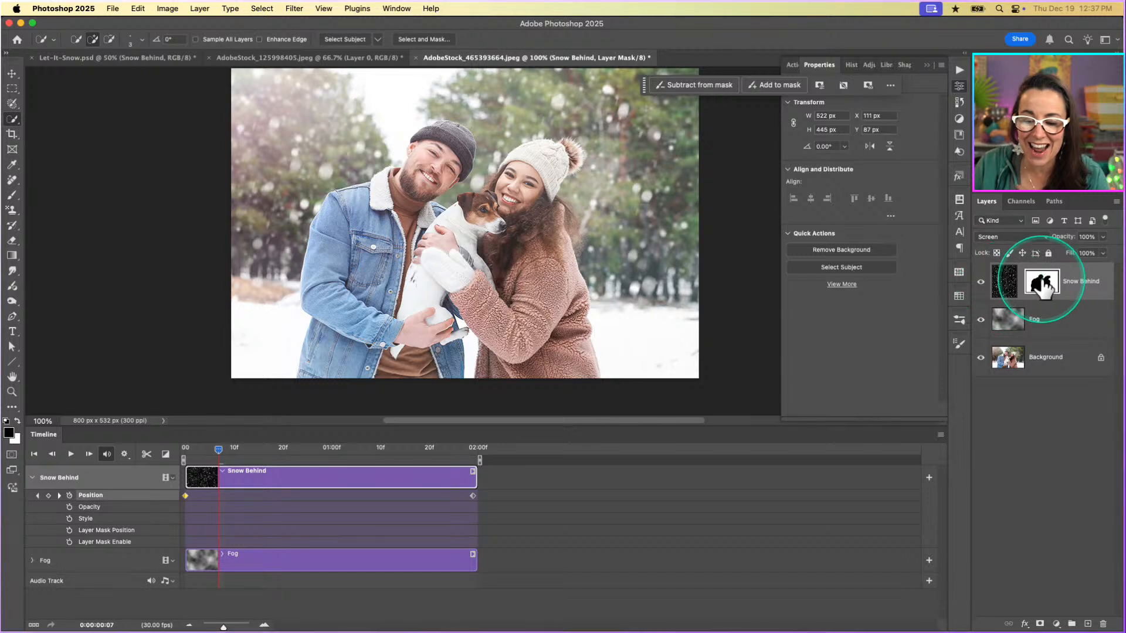
# Try moving the Snow Behind mask with the Move tool, undo that move, and try moving the snow image independently of the mask.
pyautogui.click(1041, 284)
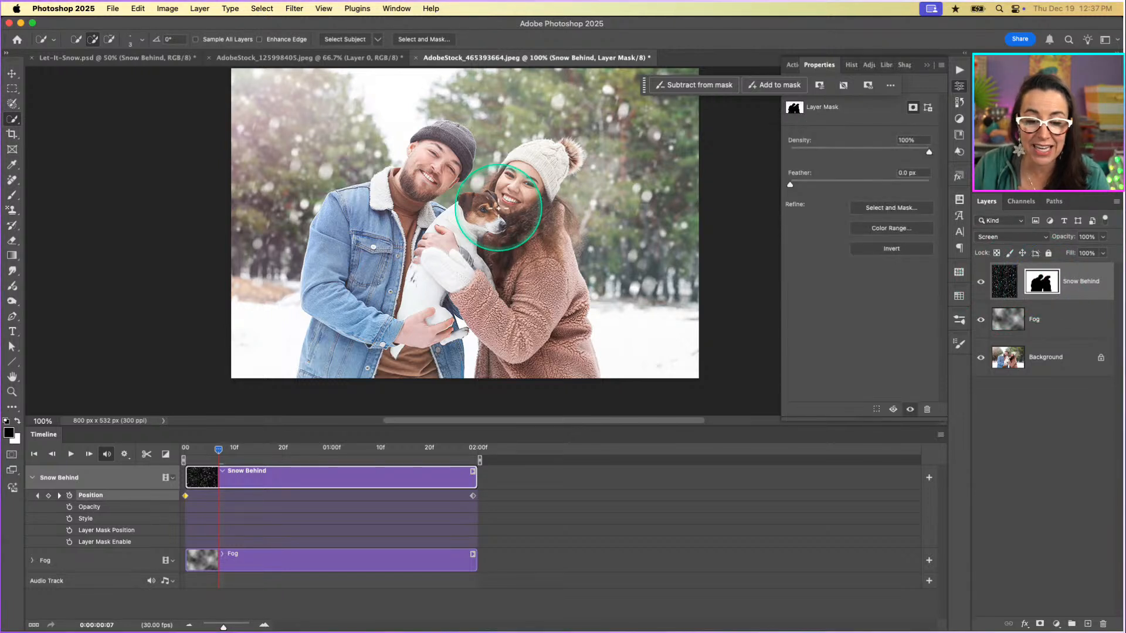
pyautogui.press('v')
pyautogui.moveTo(523, 214)
pyautogui.mouseDown()
pyautogui.moveTo(594, 220)
pyautogui.moveTo(617, 163)
pyautogui.moveTo(451, 174)
pyautogui.moveTo(569, 187)
pyautogui.moveTo(612, 209)
pyautogui.moveTo(493, 216)
pyautogui.moveTo(475, 194)
pyautogui.moveTo(511, 184)
pyautogui.mouseUp()
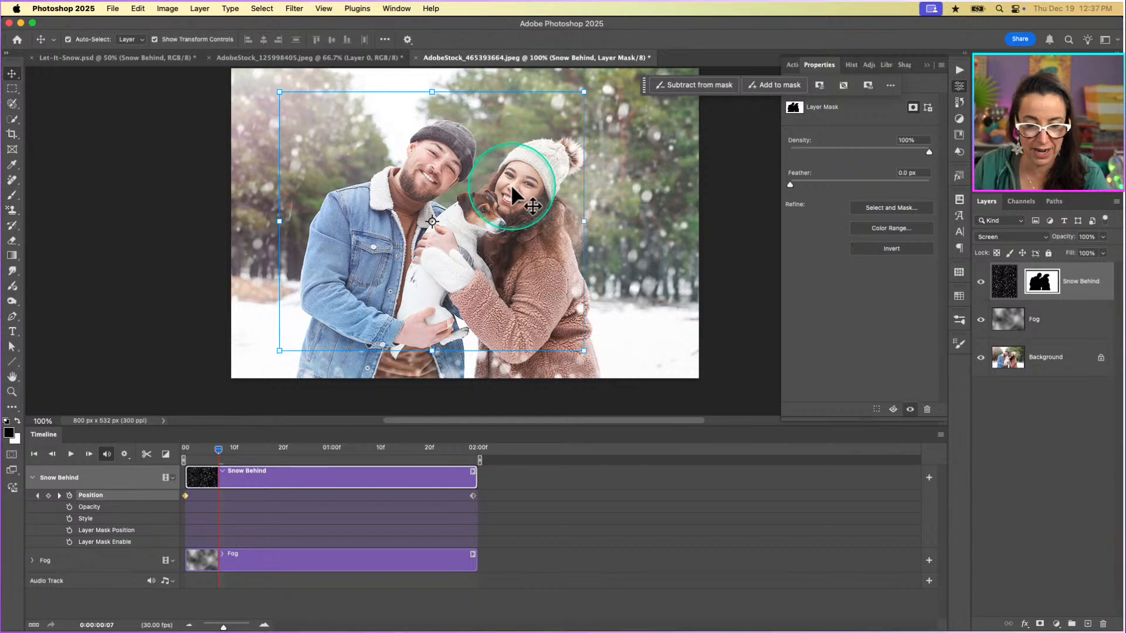
pyautogui.press('super+z')
pyautogui.click(1002, 286)
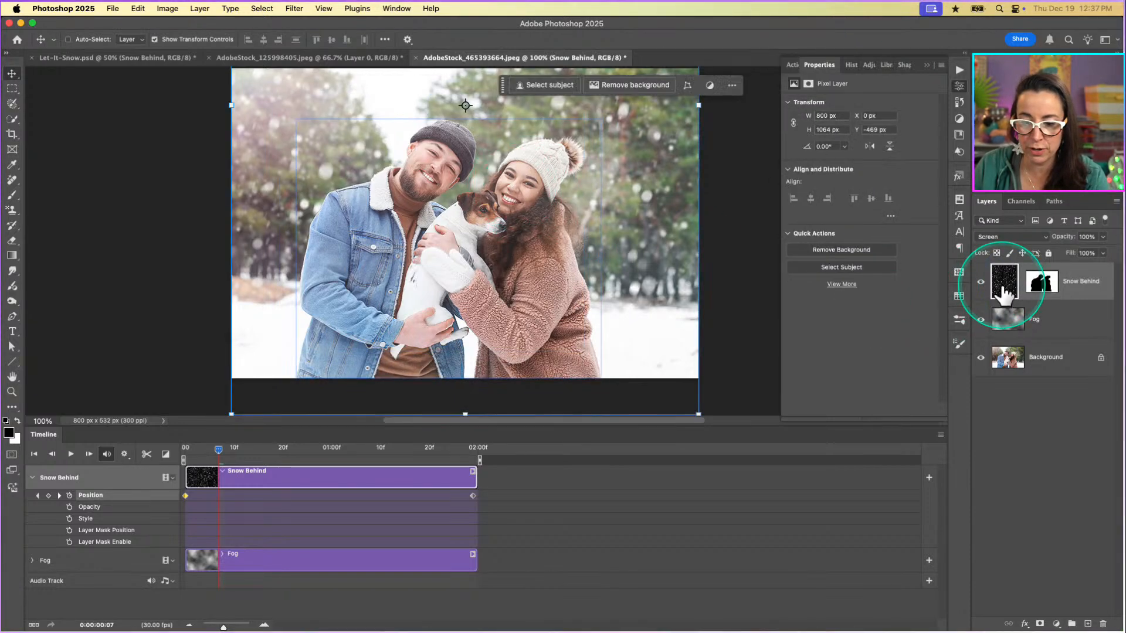
pyautogui.moveTo(377, 230)
pyautogui.mouseDown()
pyautogui.moveTo(448, 230)
pyautogui.moveTo(297, 218)
pyautogui.moveTo(346, 245)
pyautogui.moveTo(382, 242)
pyautogui.mouseUp()
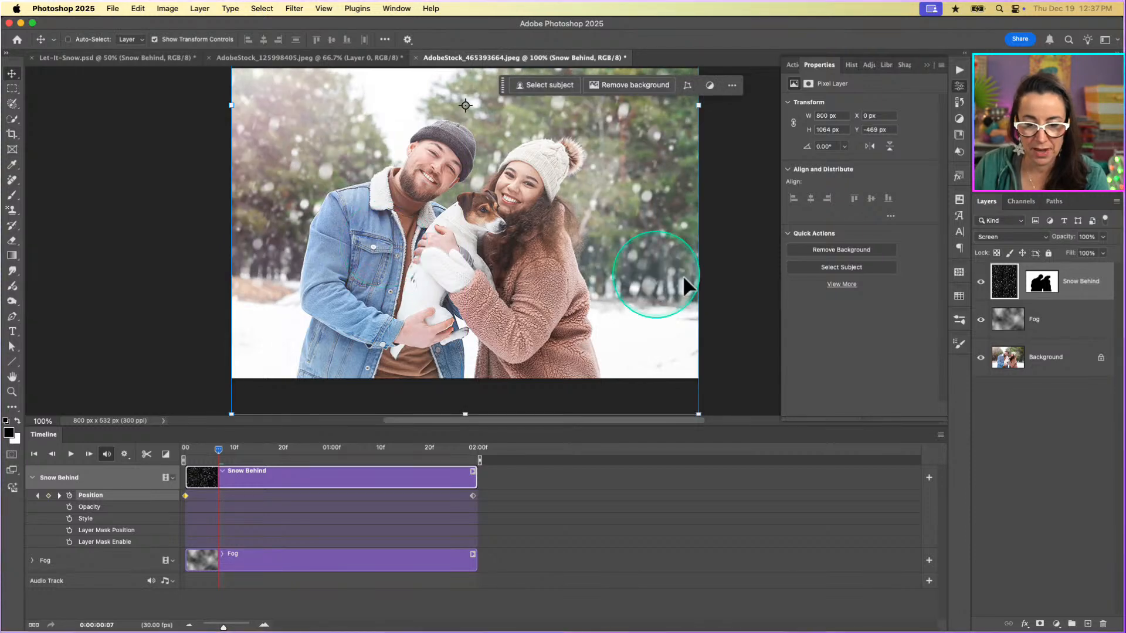
# Make the Snow Behind layer's mask active.
pyautogui.click(1021, 289)
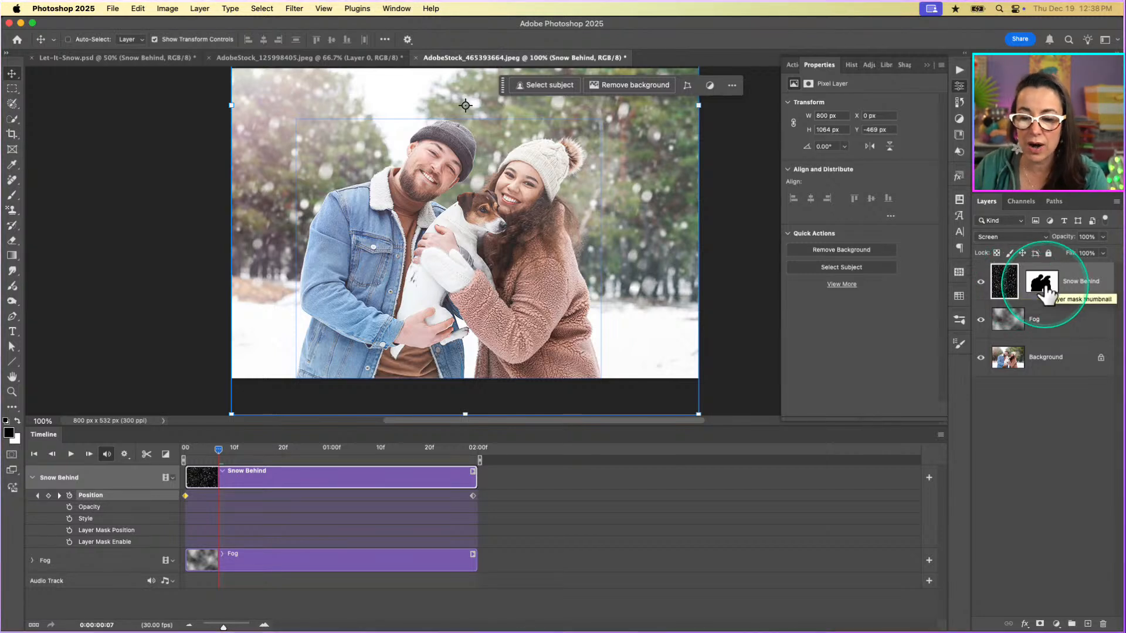
pyautogui.click(1043, 285)
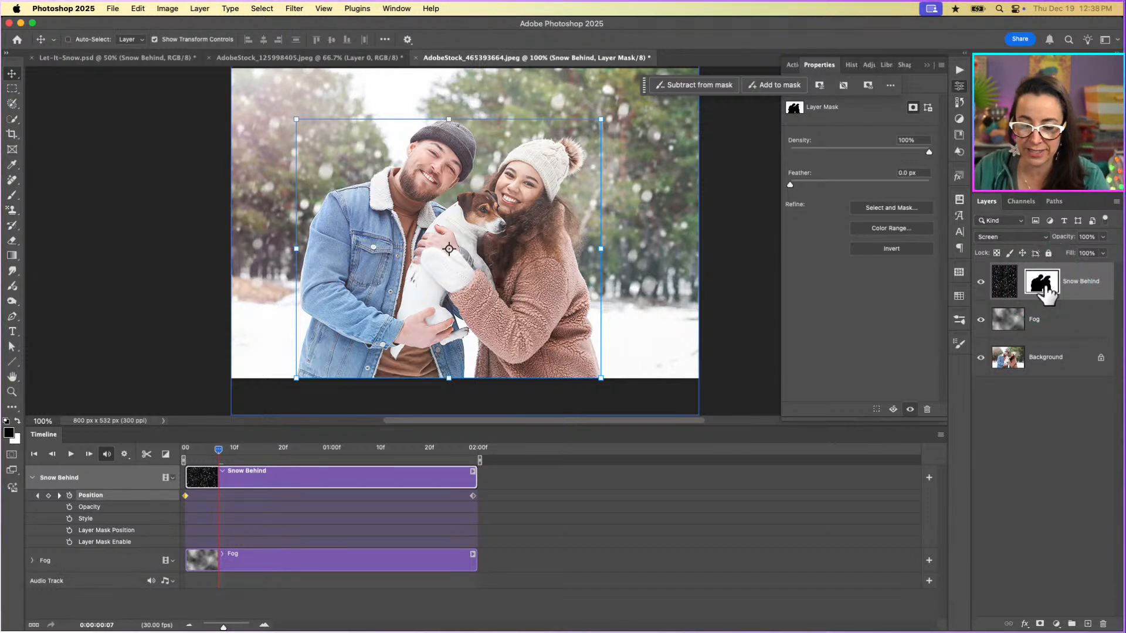
pyautogui.click(1021, 290)
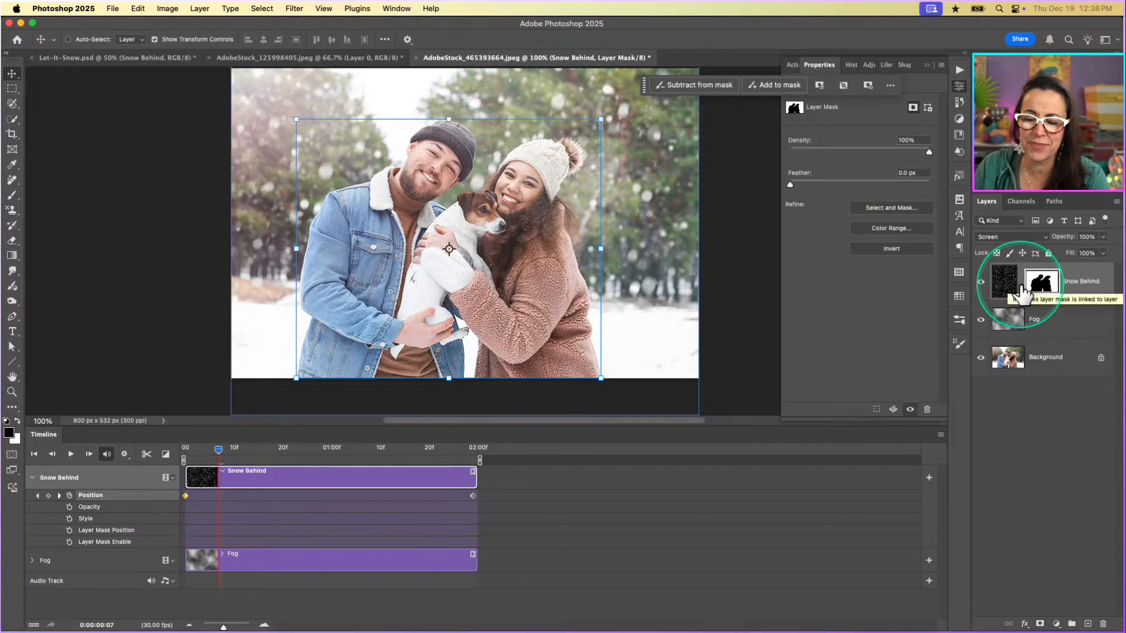
pyautogui.click(1036, 293)
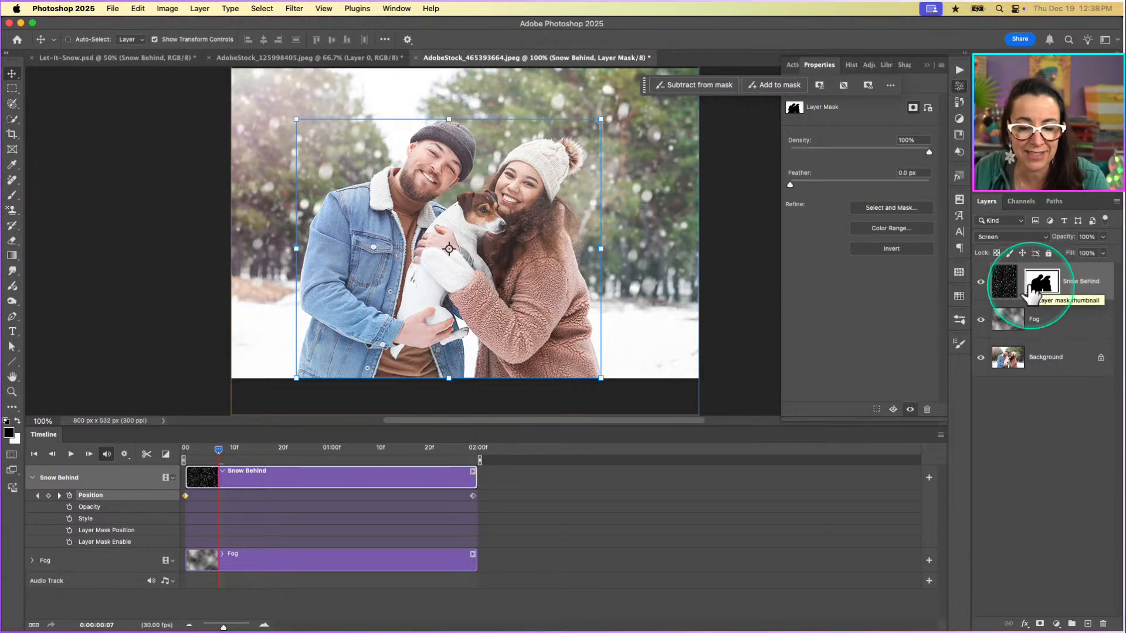
pyautogui.click(316, 252)
pyautogui.click(412, 234)
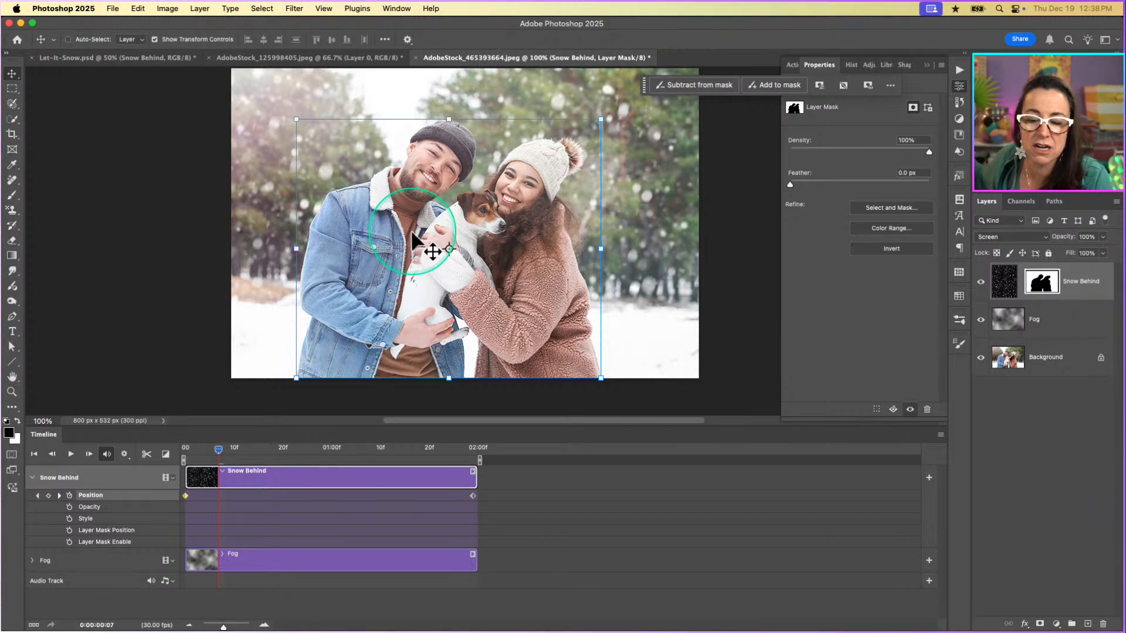
pyautogui.click(1037, 282)
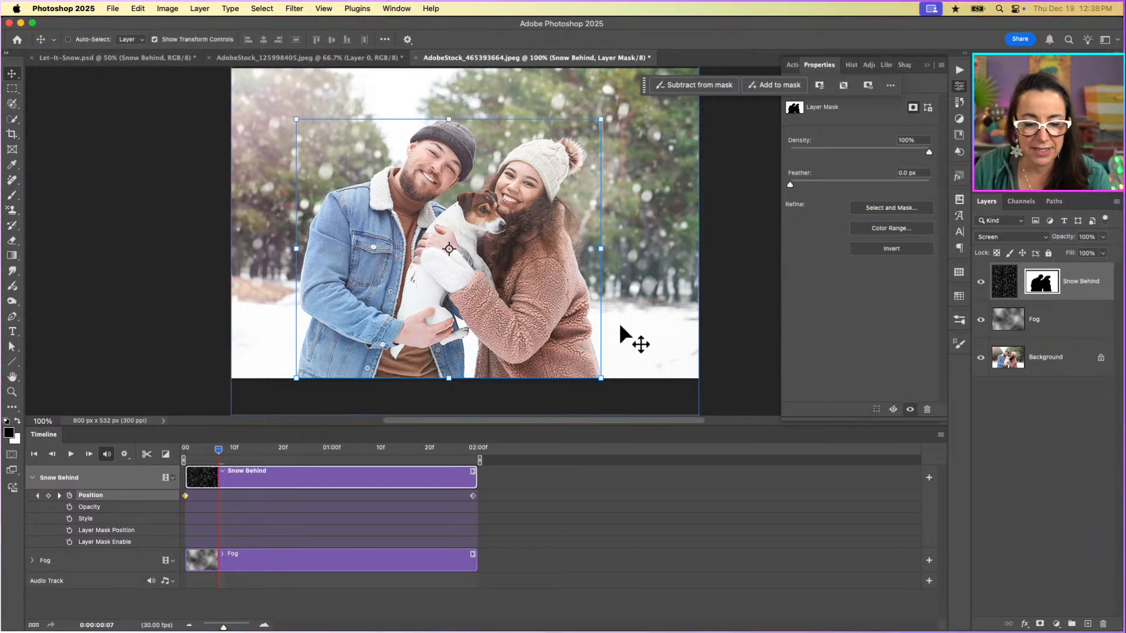
# Play back the timeline animation to check the snow falling behind the couple, and stop the playback.
pyautogui.click(71, 454)
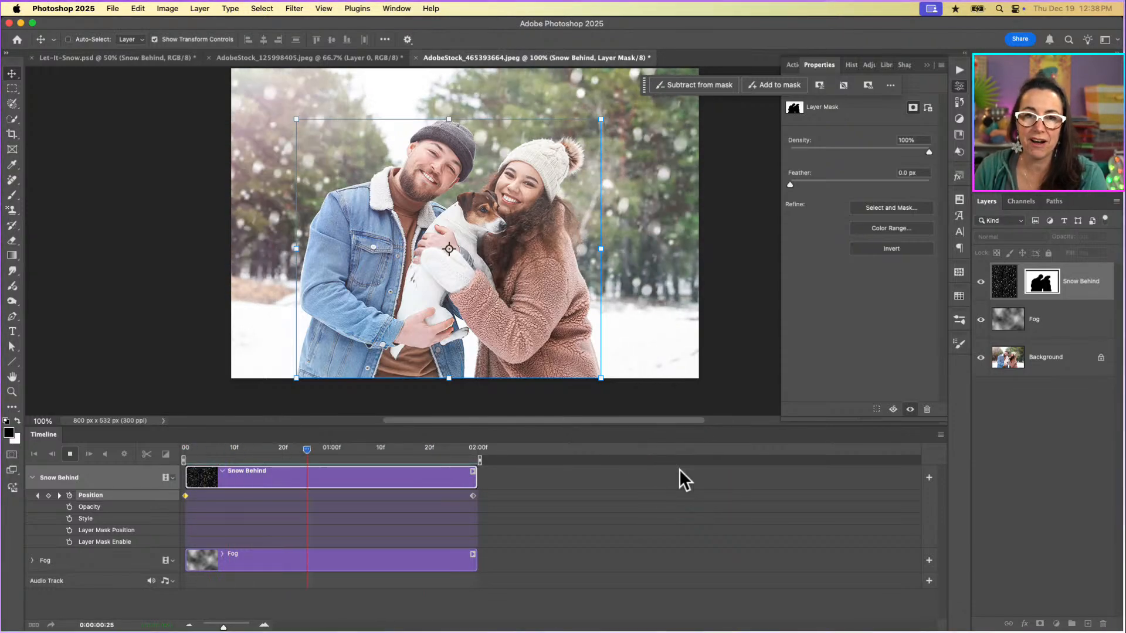
pyautogui.click(70, 455)
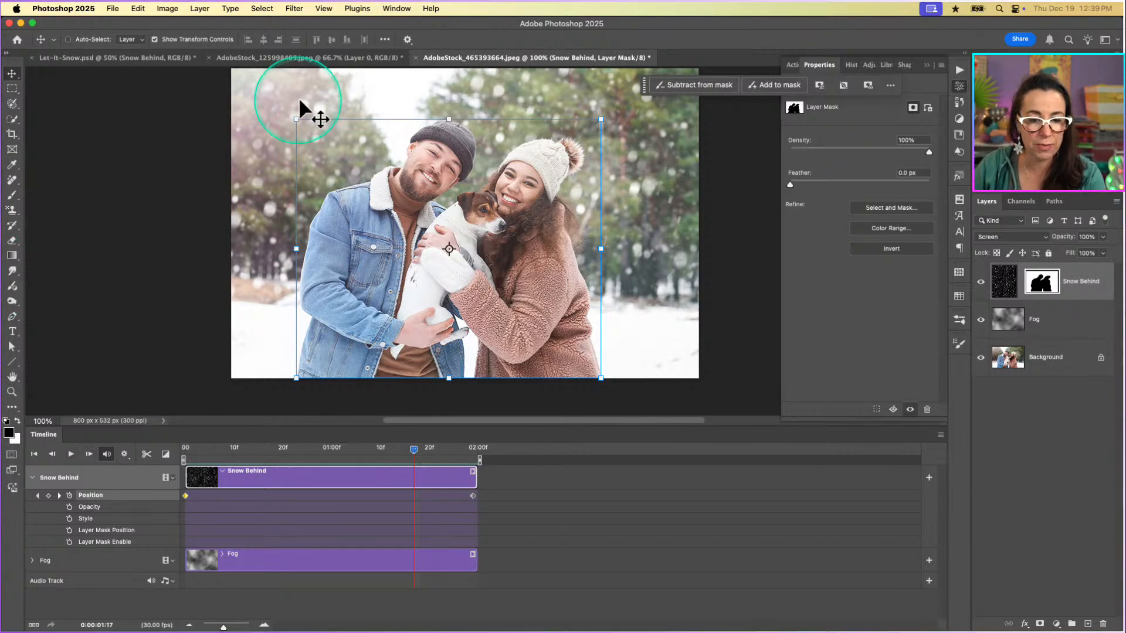
# Switch to the AdobeStock_125998405.jpeg document and view its entire snow image.
pyautogui.click(323, 58)
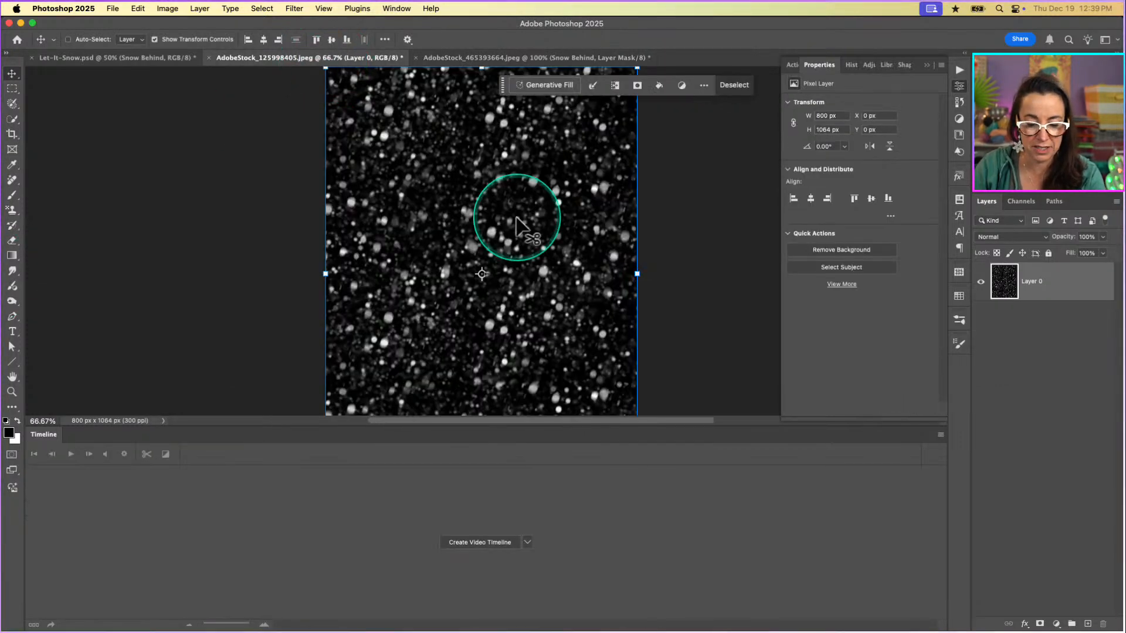
pyautogui.press('super+minus')
pyautogui.press('super+minus')
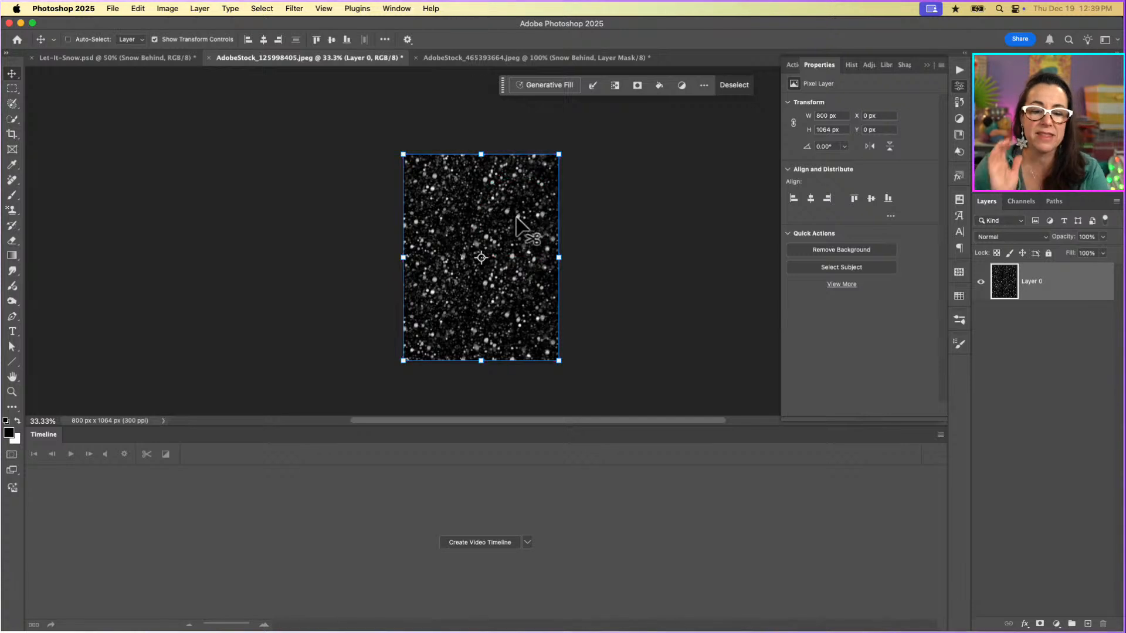
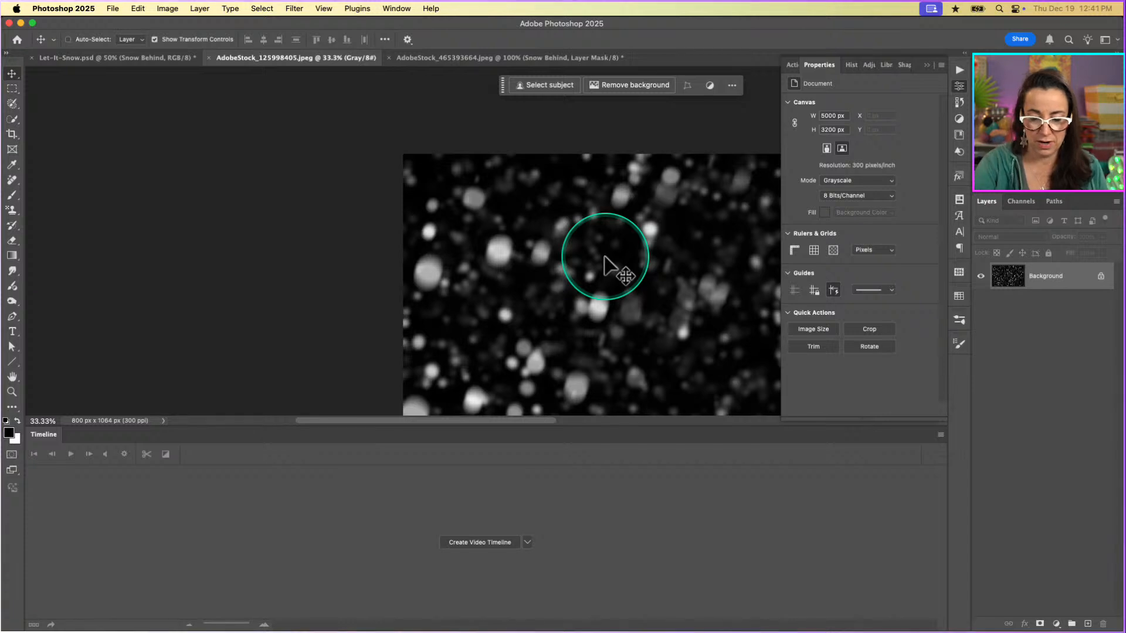
# Check the whole snow image's pixel dimensions in the Image Size dialog.
pyautogui.press('super+minus')
pyautogui.press('super+minus')
pyautogui.press('super+minus')
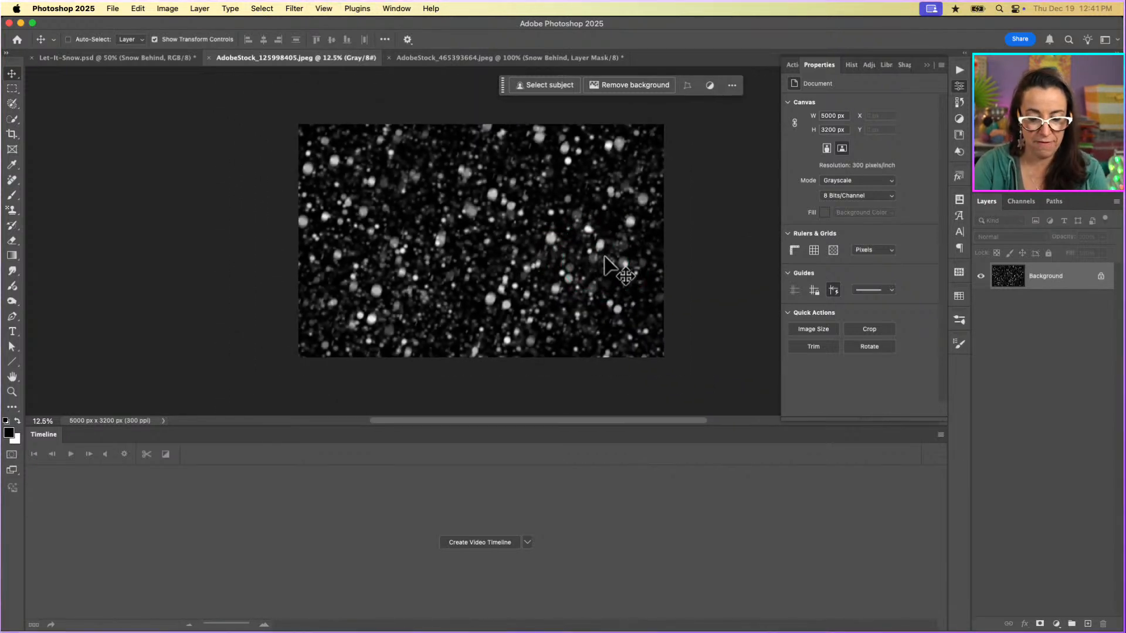
pyautogui.press('super+alt+i')
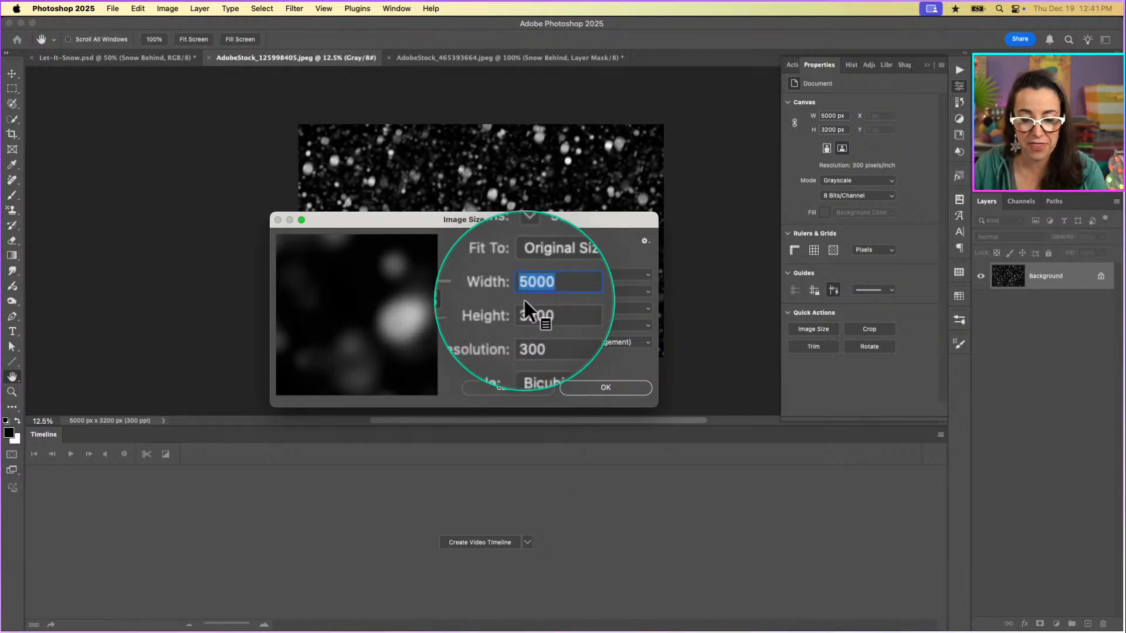
pyautogui.click(518, 391)
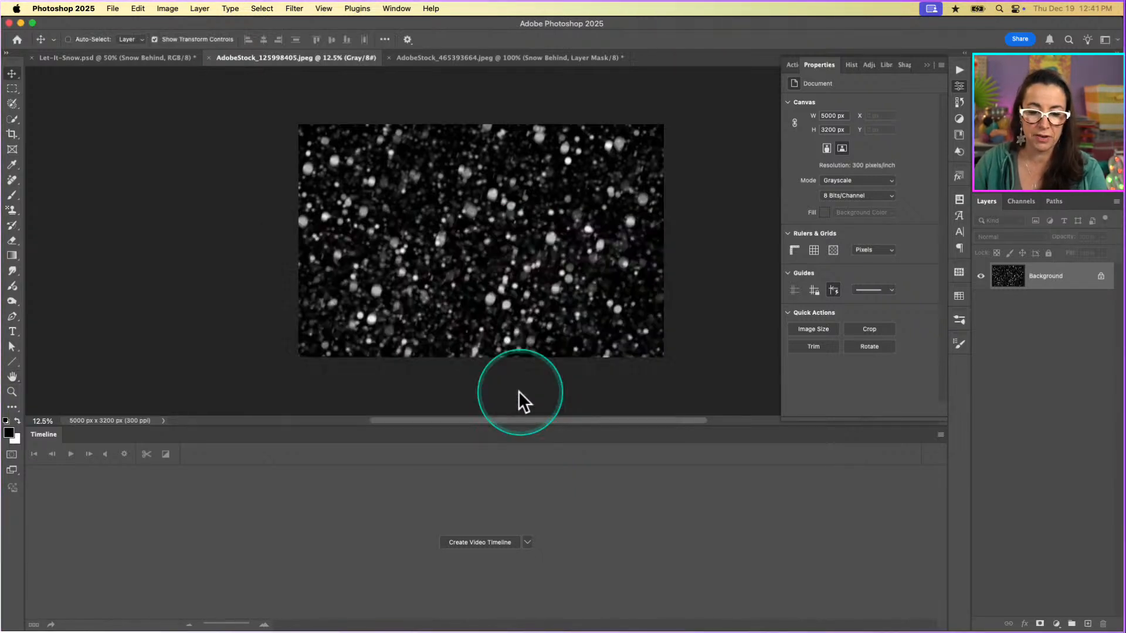
# Crop the snow image to a small area at its centre, using W x H x Resolution at 800 by 532 px.
pyautogui.press('c')
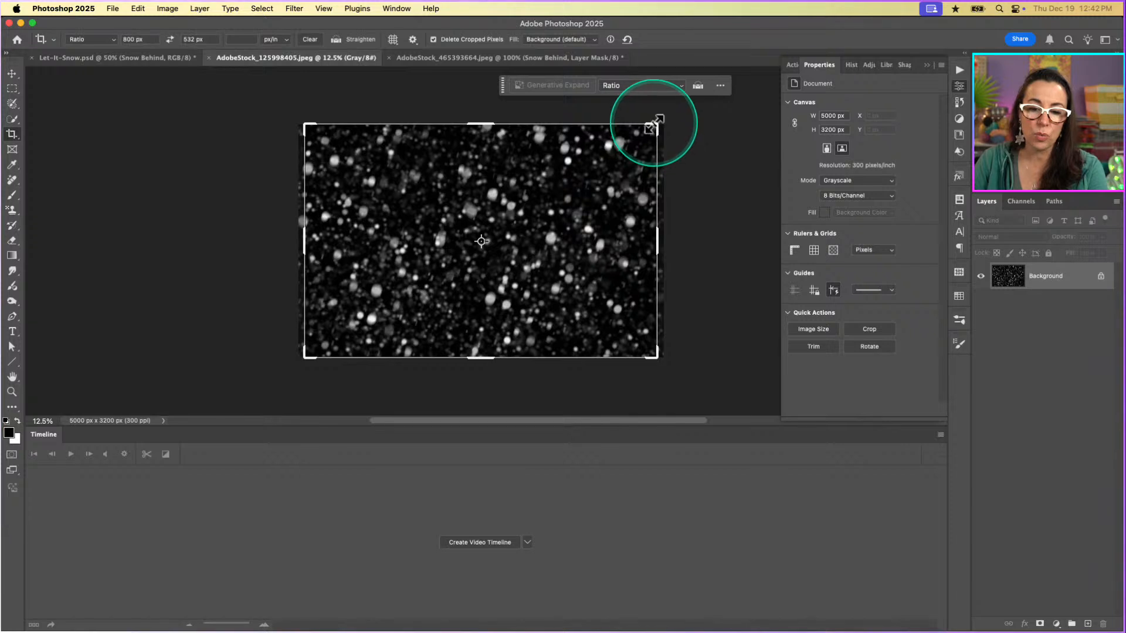
pyautogui.moveTo(655, 123); pyautogui.dragTo(528, 261)
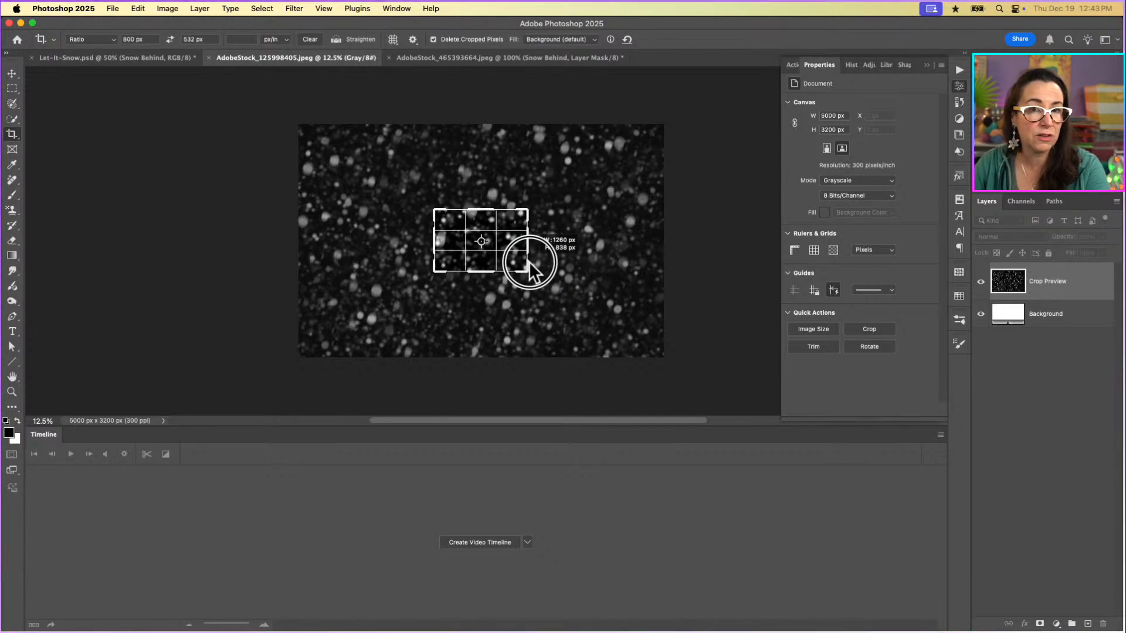
pyautogui.moveTo(529, 262); pyautogui.dragTo(526, 215)
pyautogui.press('x')
pyautogui.press('x')
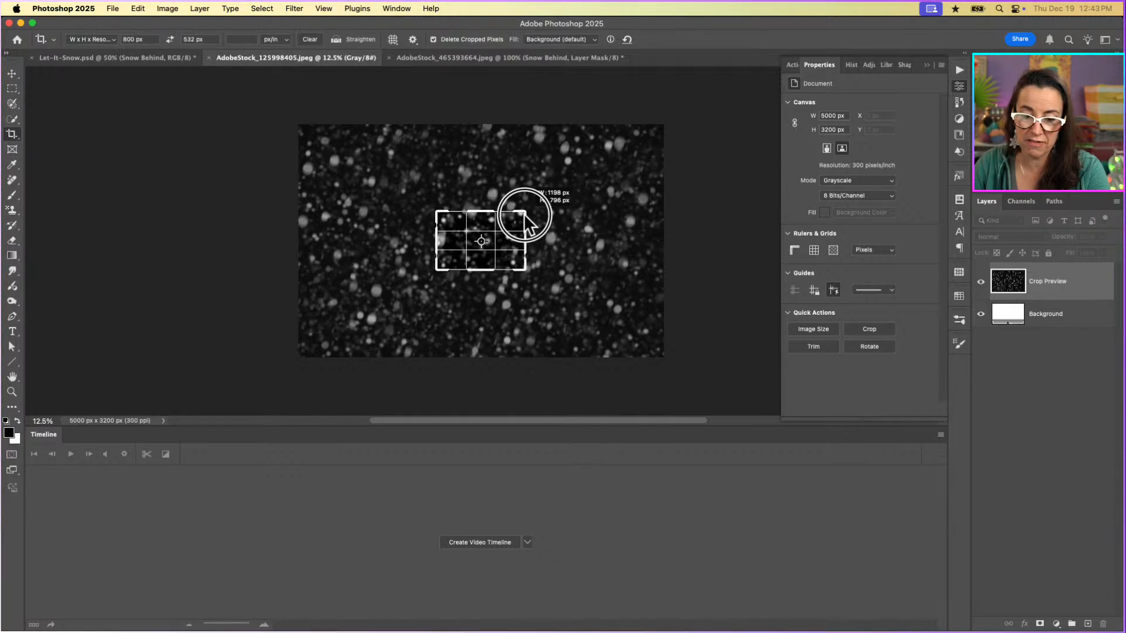
pyautogui.moveTo(524, 214); pyautogui.dragTo(523, 215)
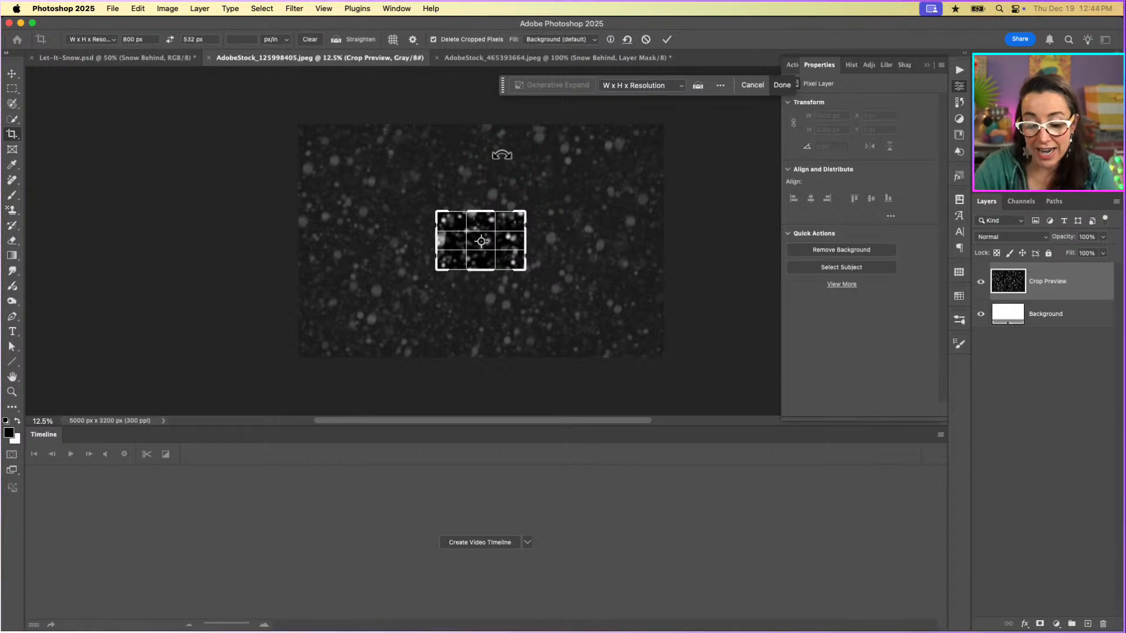
pyautogui.press('Return')
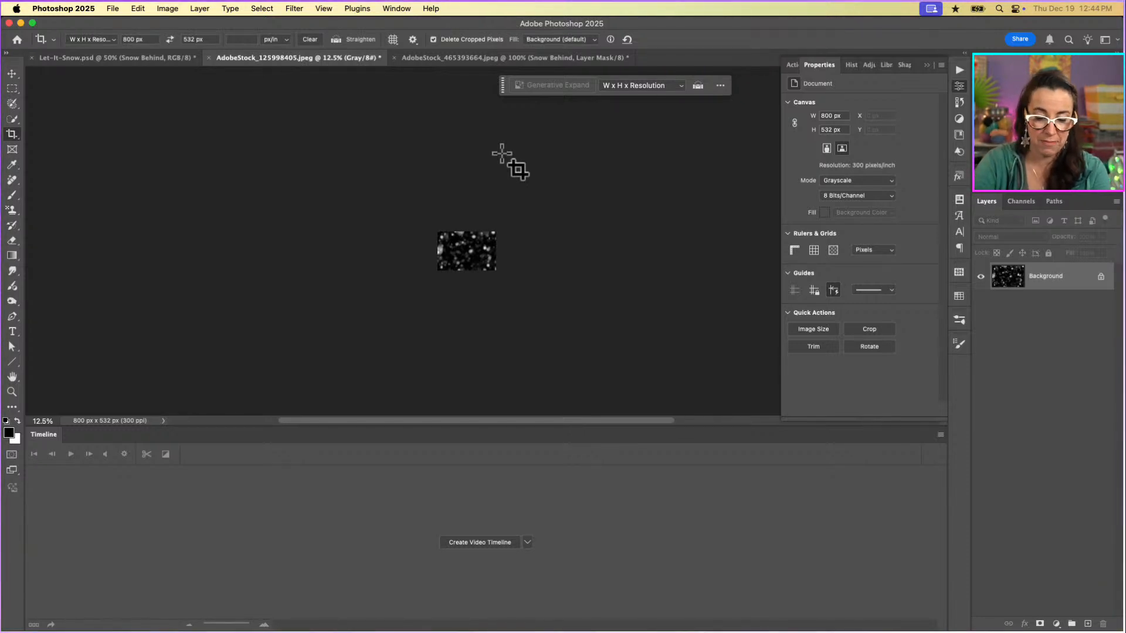
# Apply the Offset filter to the cropped snow with horizontal 0, vertical +266 pixels and Wrap Around.
pyautogui.press('super+0')
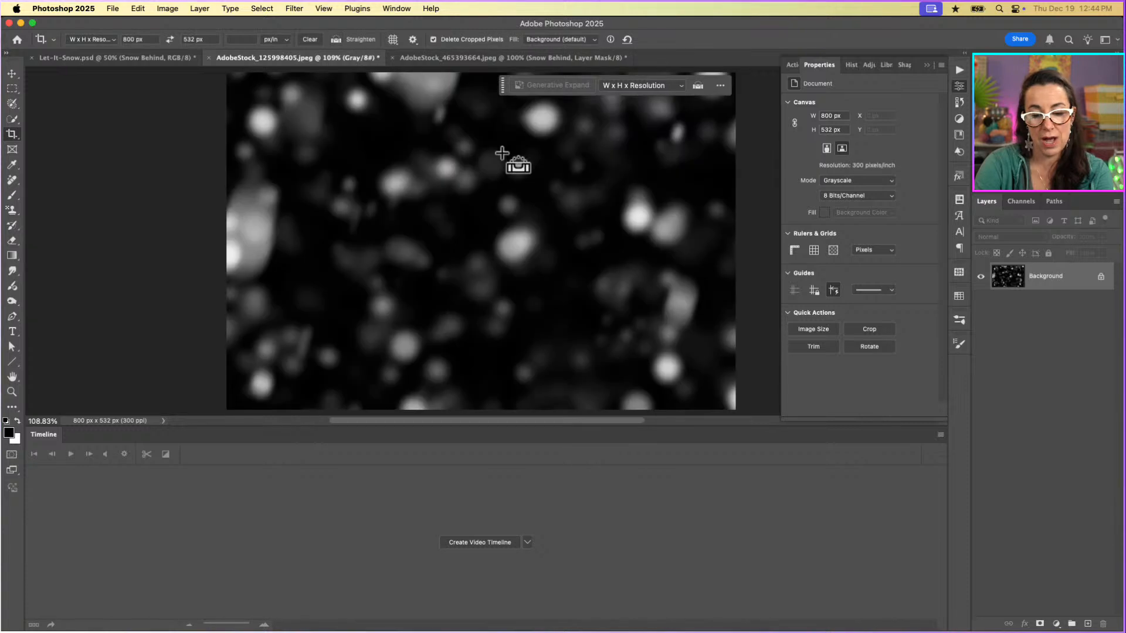
pyautogui.press('super+minus')
pyautogui.press('super+minus')
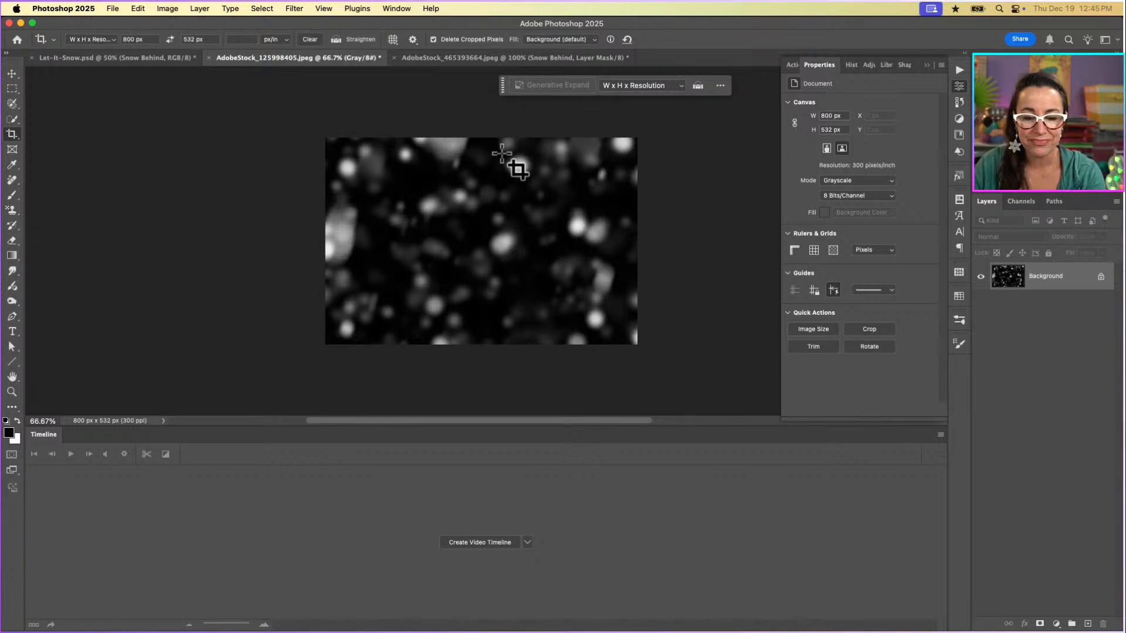
pyautogui.click(504, 163)
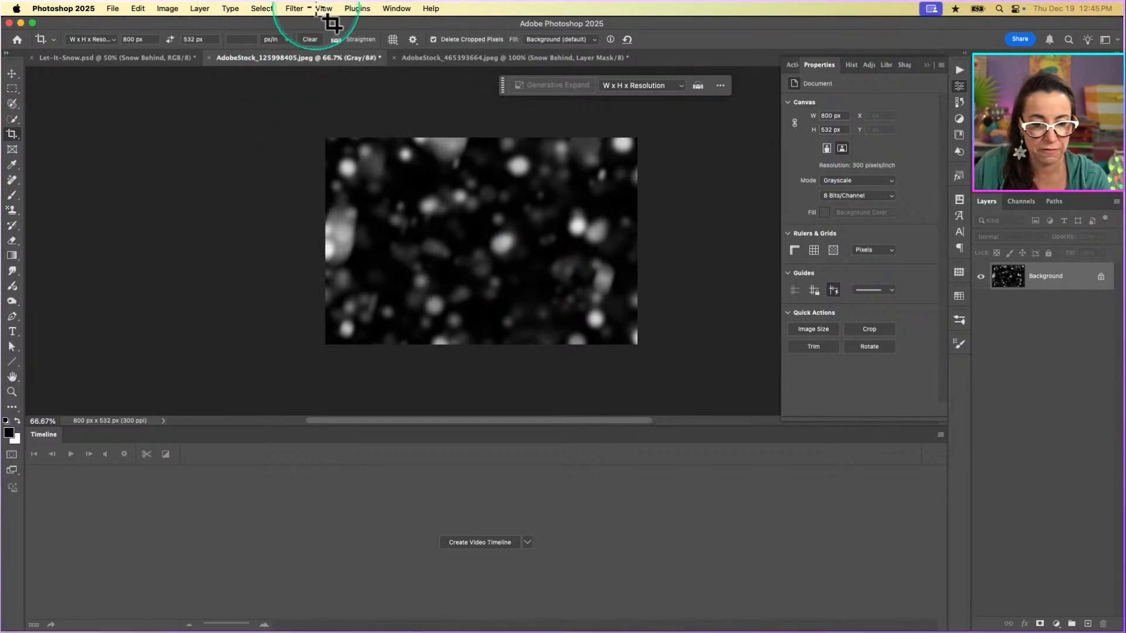
pyautogui.click(294, 8)
pyautogui.moveTo(306, 261)
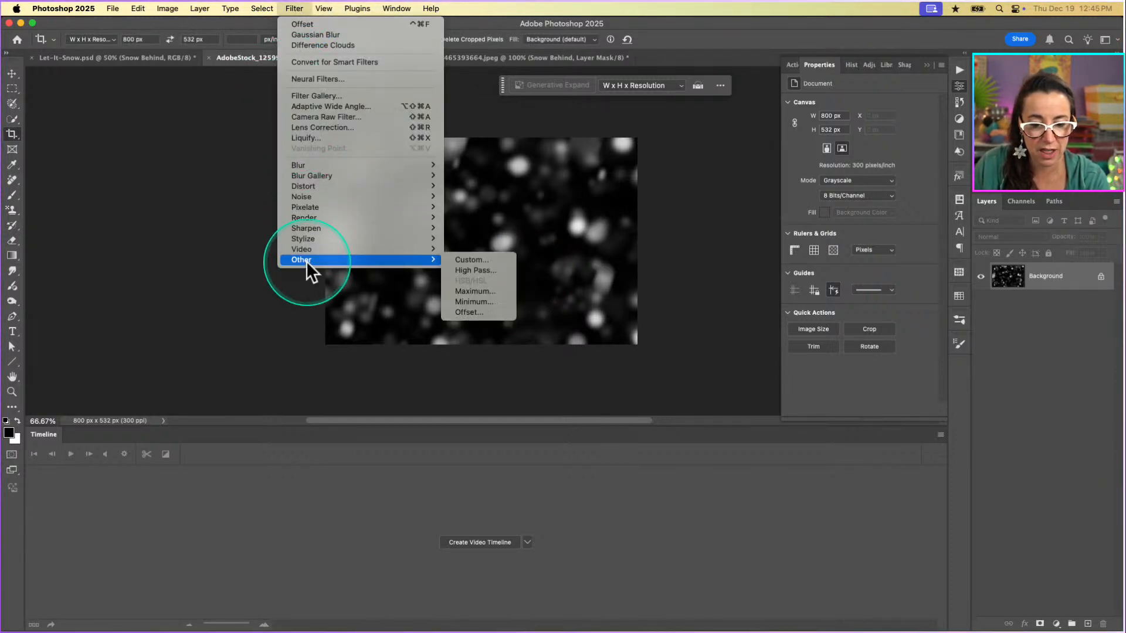
pyautogui.click(479, 311)
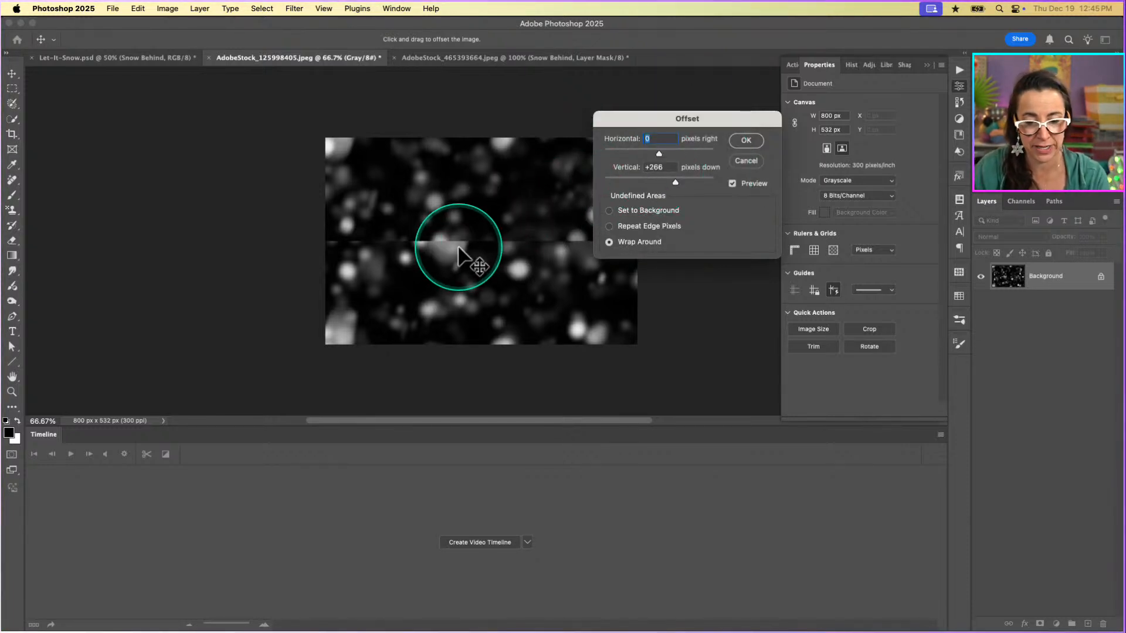
pyautogui.click(745, 141)
# Select a full-width rectangular strip covering the horizontal seam across the middle of the snow image.
pyautogui.press('c')
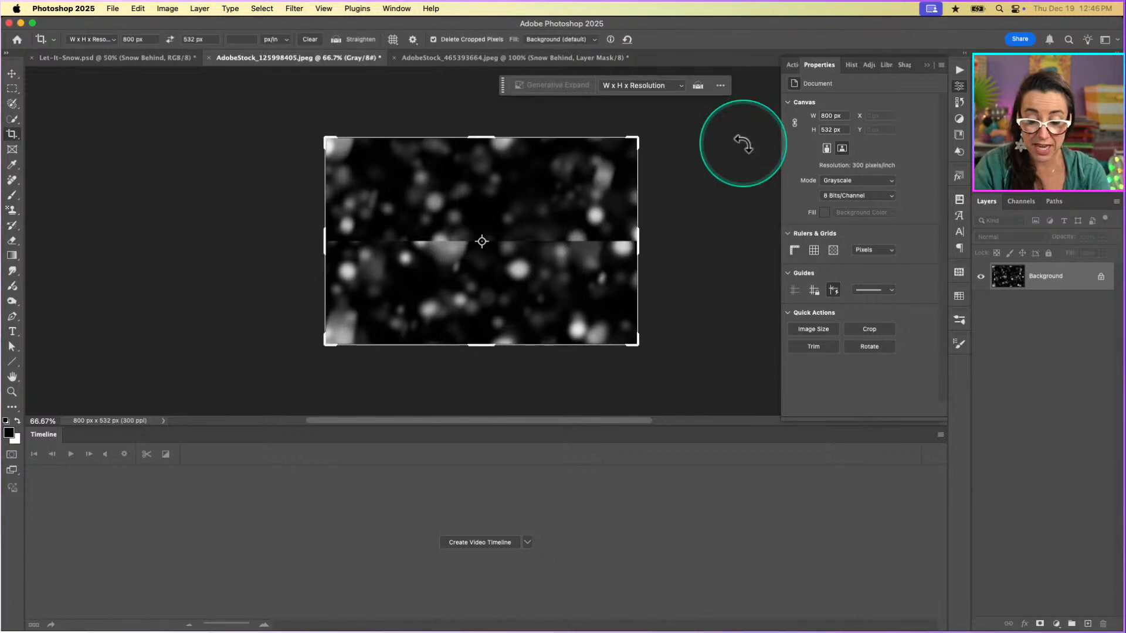
pyautogui.press('m')
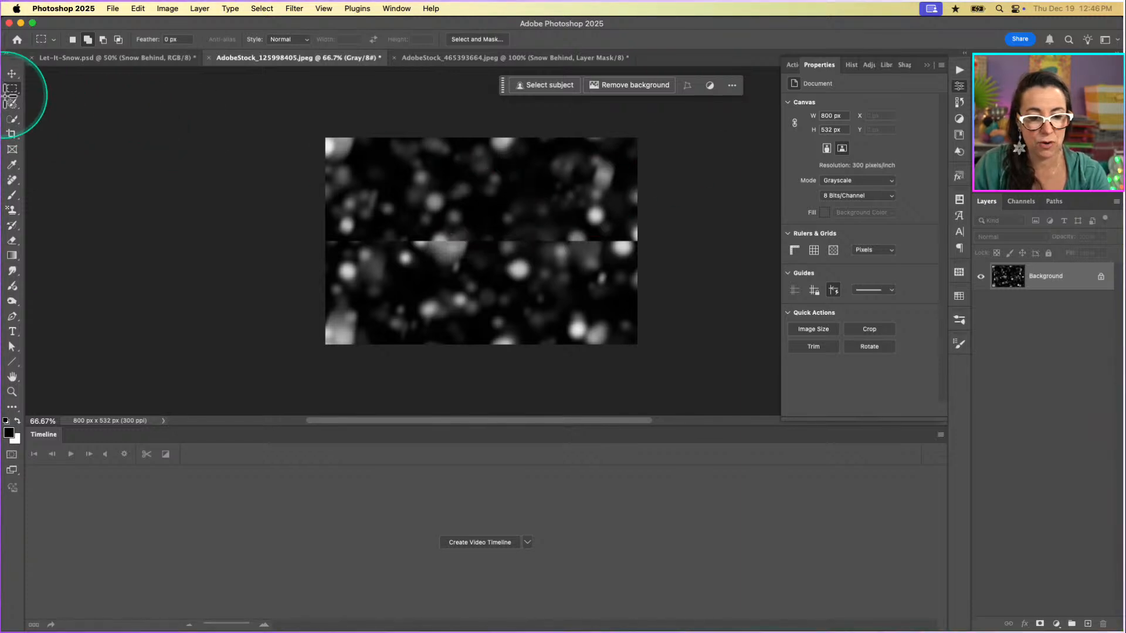
pyautogui.moveTo(12, 92); pyautogui.dragTo(126, 90)
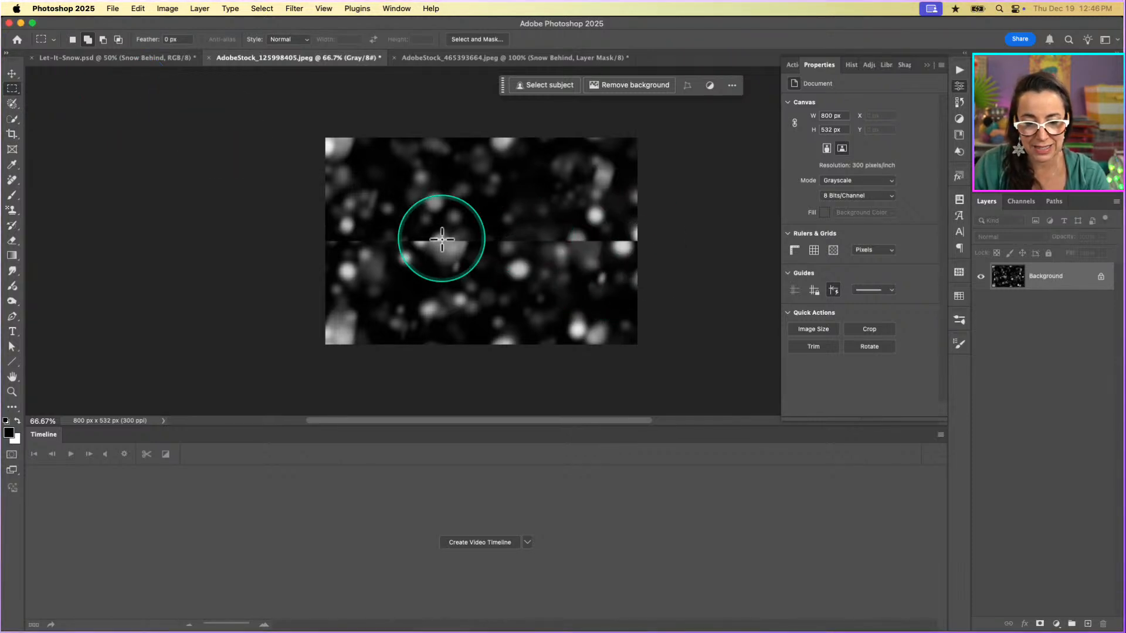
pyautogui.press('super+1')
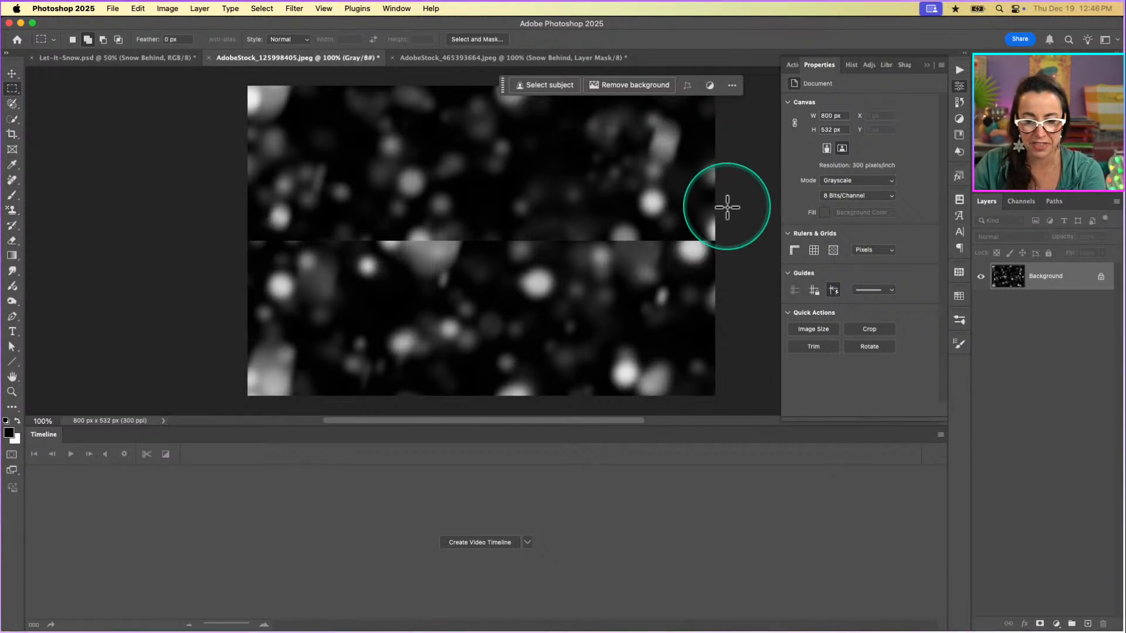
pyautogui.moveTo(727, 211); pyautogui.dragTo(235, 270)
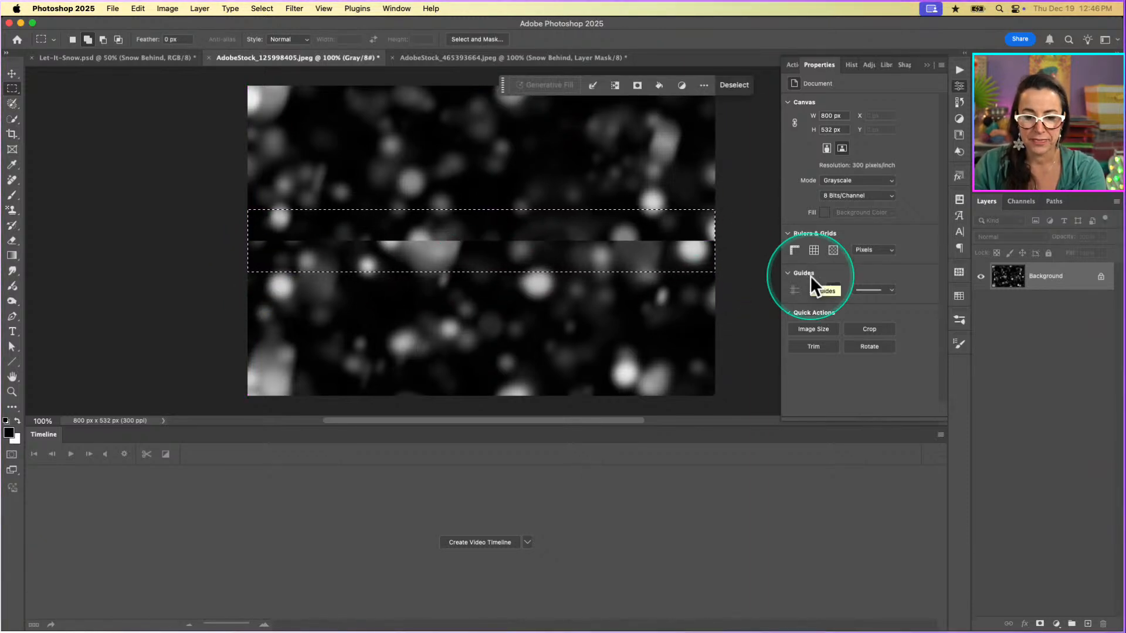
# Try Generative Fill on the selected strip, and convert the image's mode to RGB Color.
pyautogui.click(555, 86)
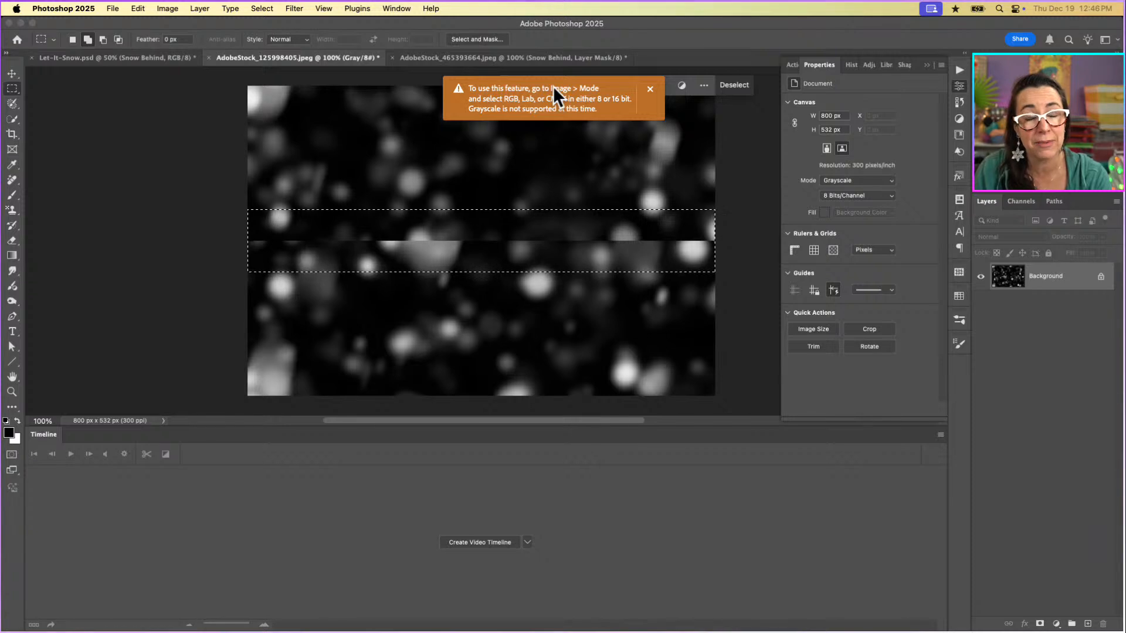
pyautogui.click(420, 193)
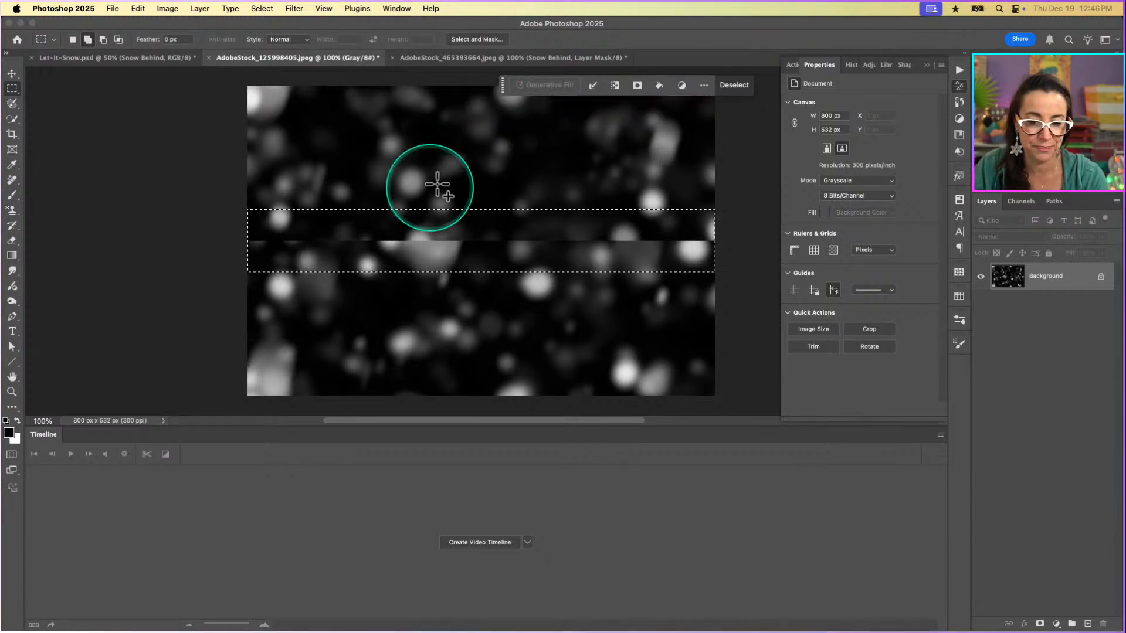
pyautogui.click(167, 9)
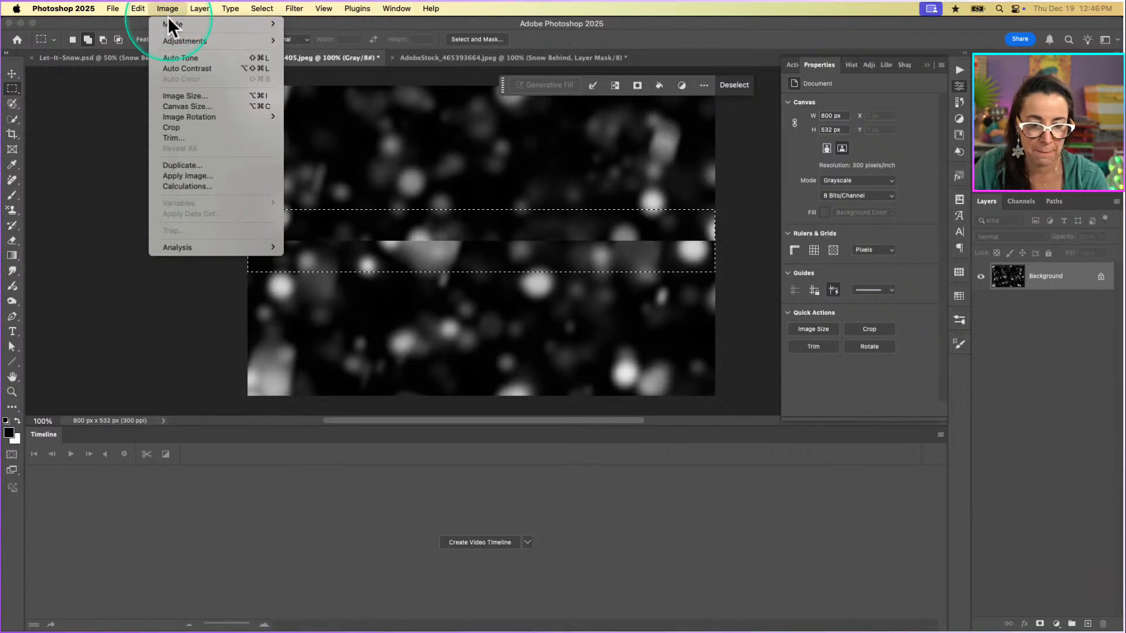
pyautogui.moveTo(168, 22)
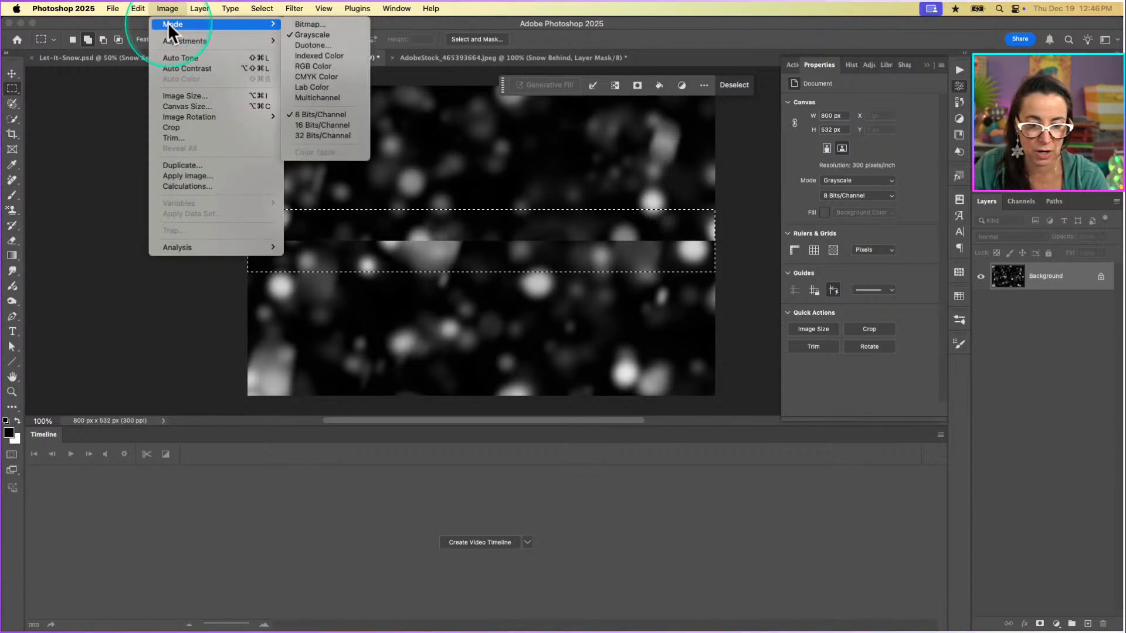
pyautogui.click(304, 68)
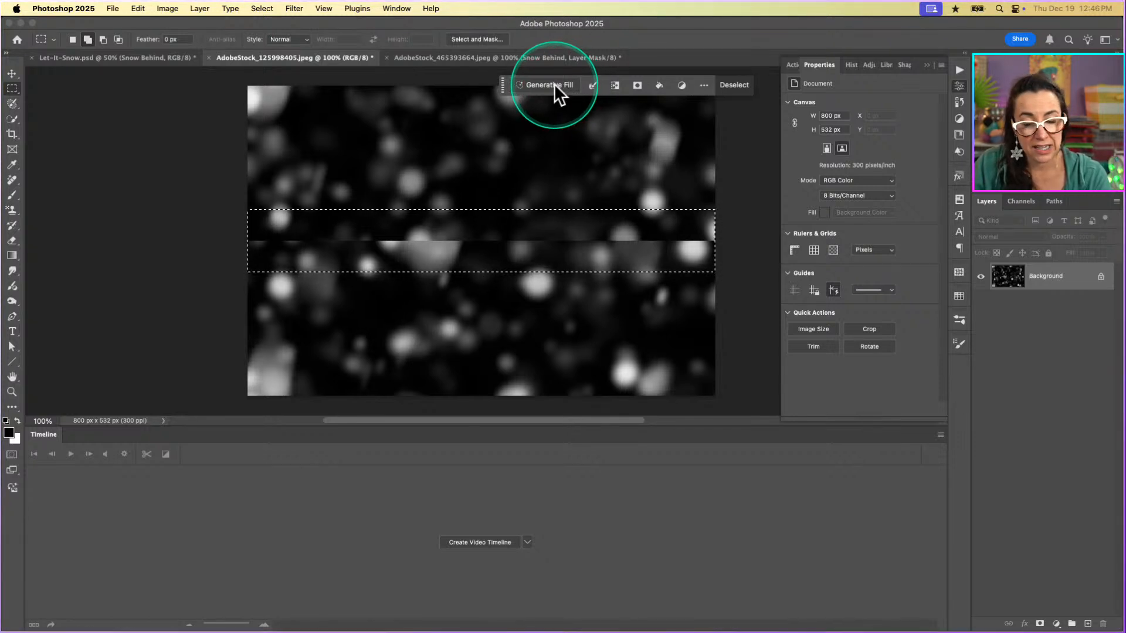
# Generate a Generative Fill over the selected seam strip with an empty prompt.
pyautogui.click(396, 8)
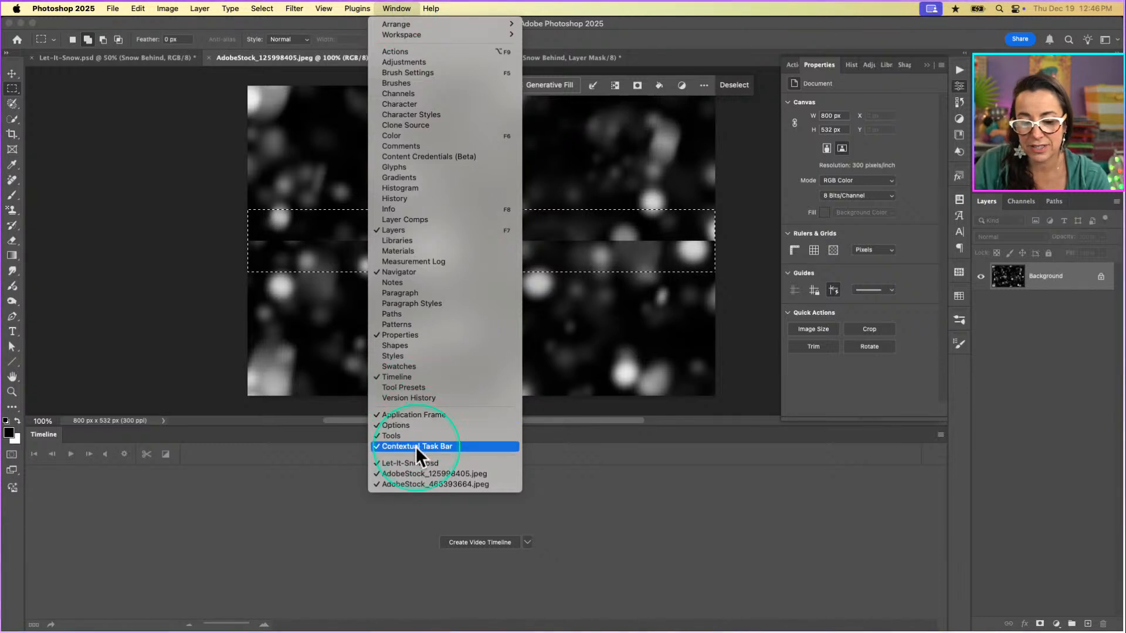
pyautogui.click(560, 84)
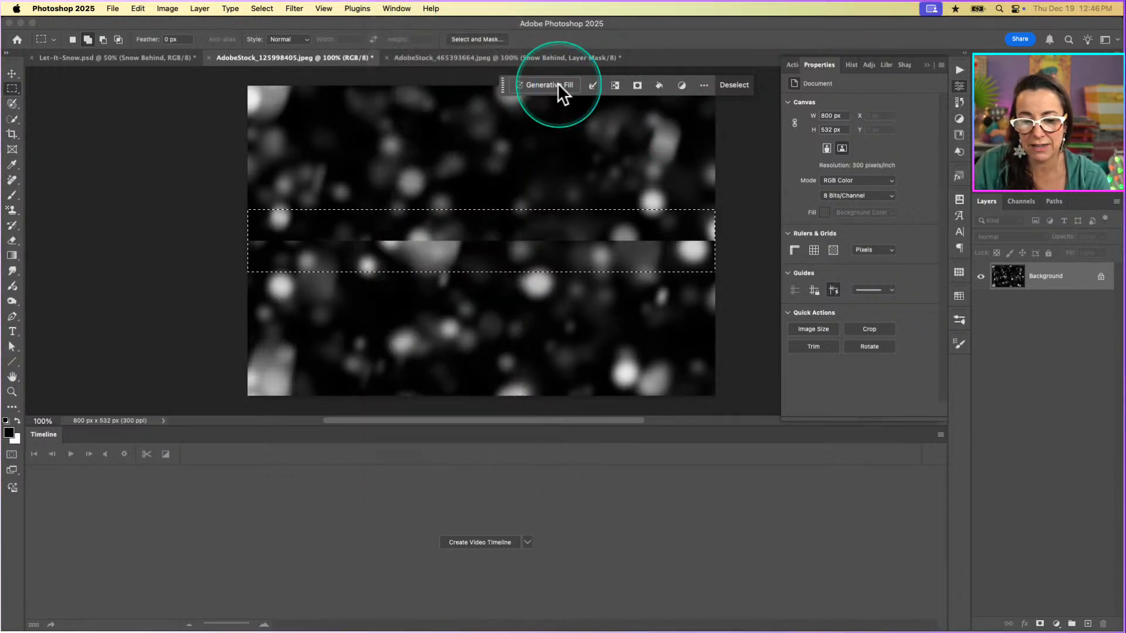
pyautogui.click(552, 83)
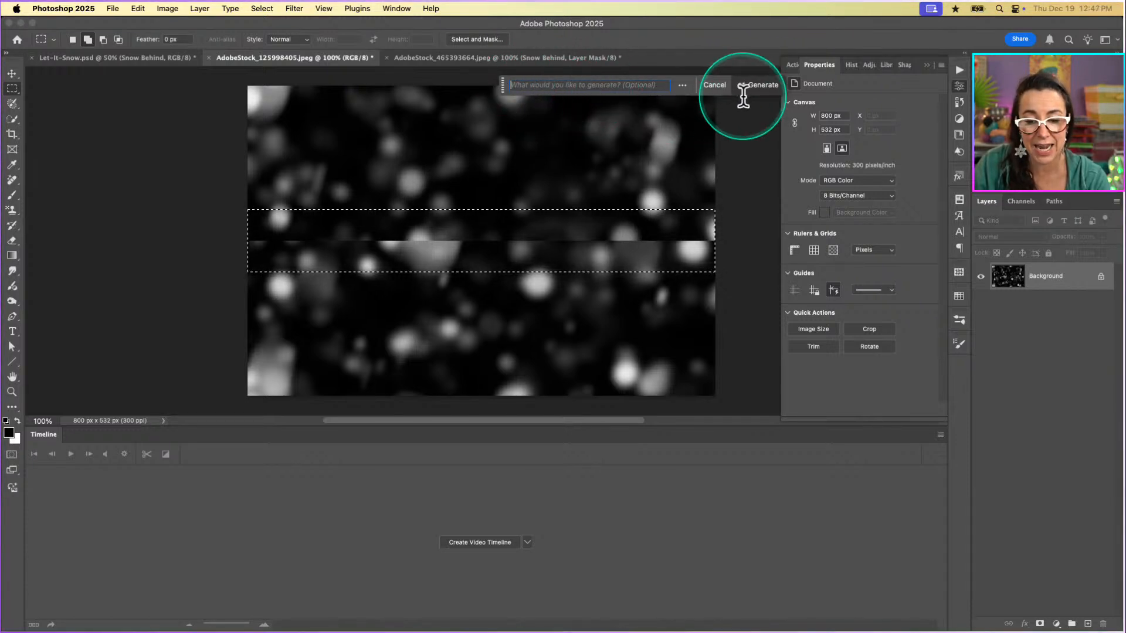
pyautogui.click(759, 86)
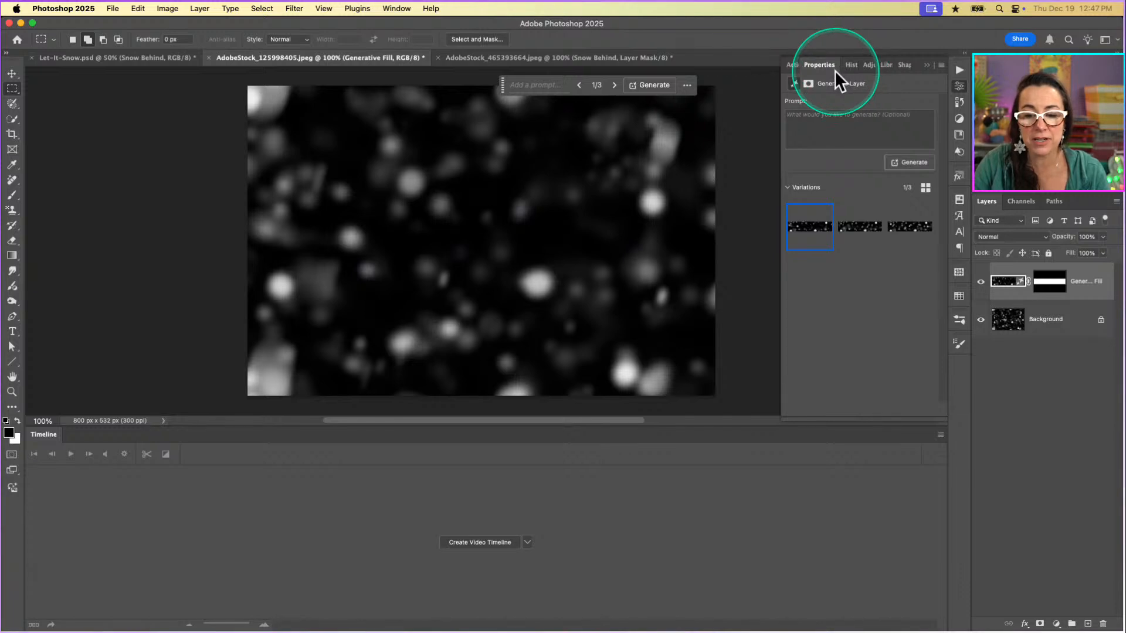
# Compare the three Generative Fill variations, choosing the second, and toggle the fill layer's visibility to check it against the original seam.
pyautogui.click(862, 226)
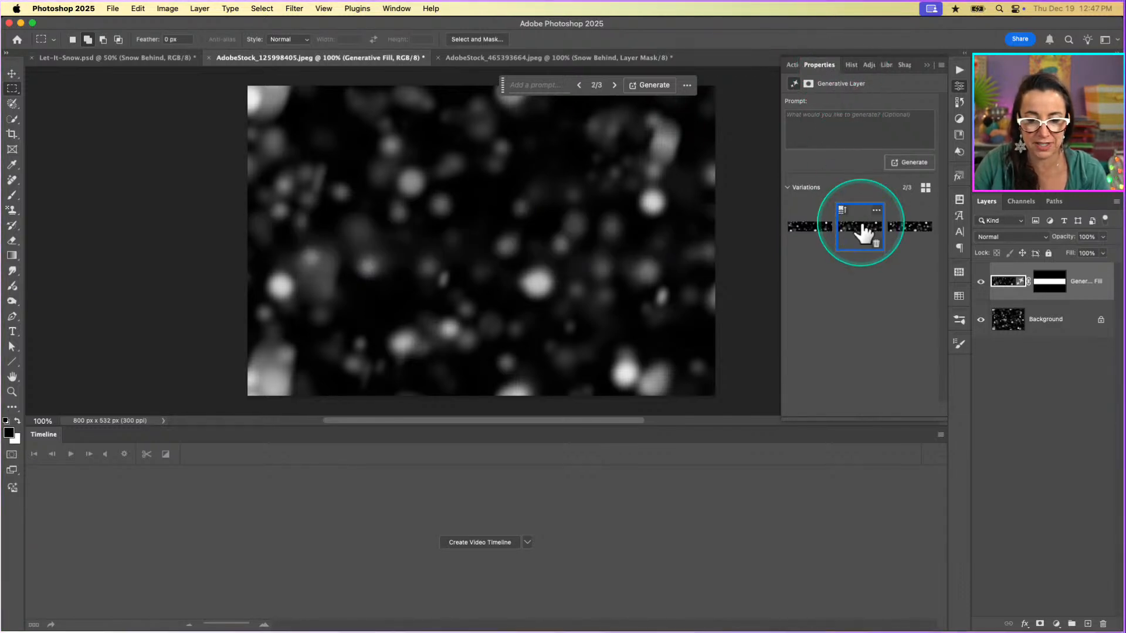
pyautogui.click(813, 228)
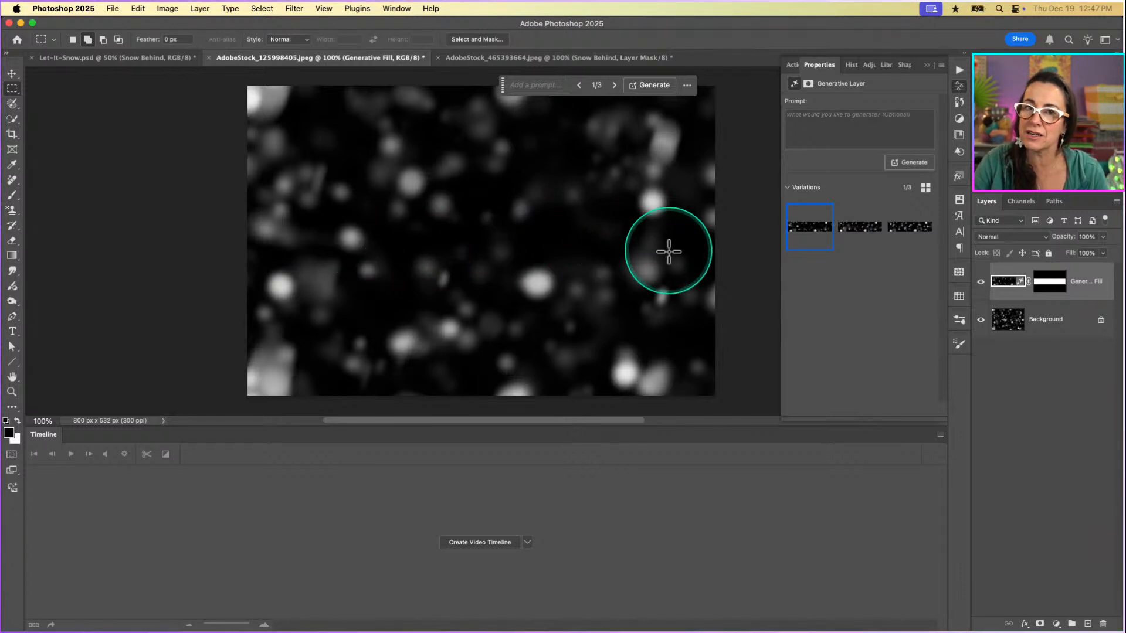
pyautogui.click(857, 230)
pyautogui.click(912, 231)
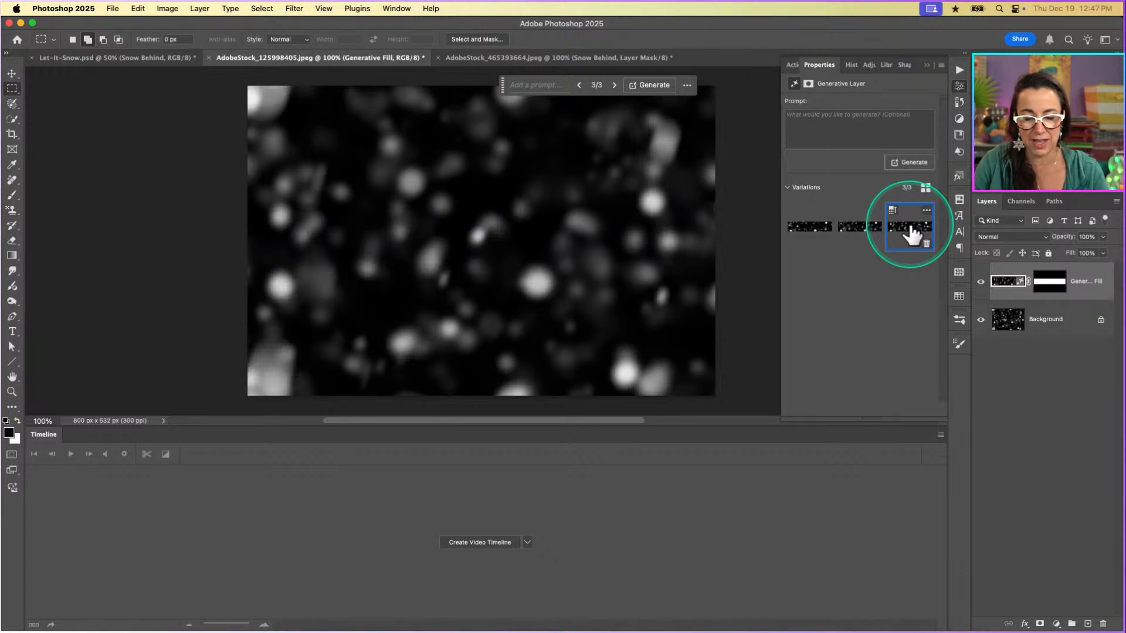
pyautogui.click(856, 230)
pyautogui.click(919, 240)
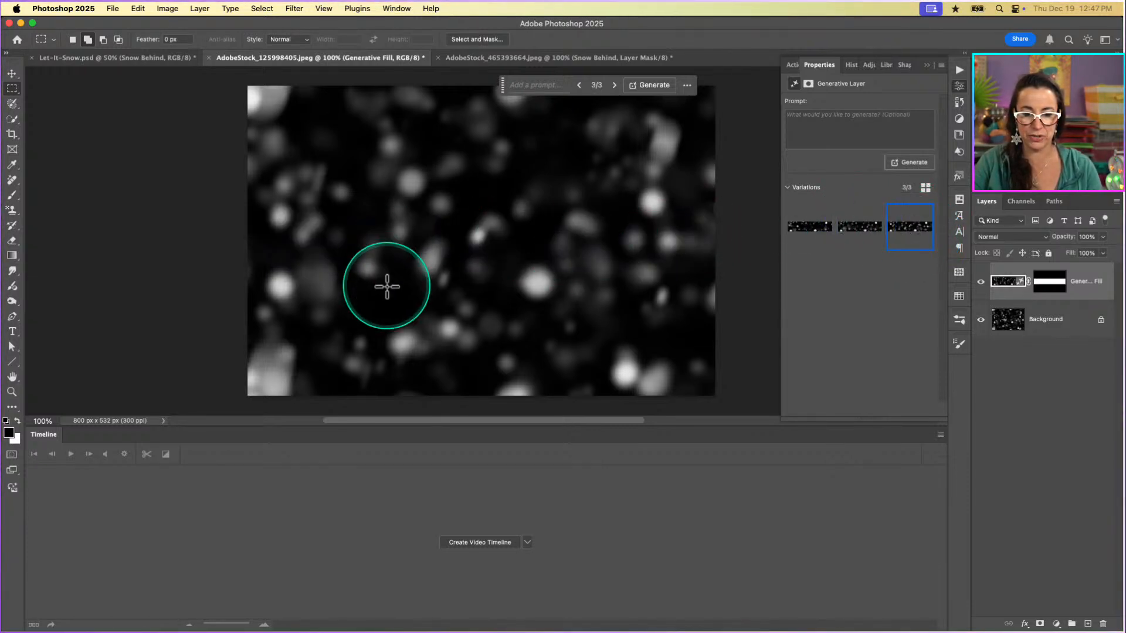
pyautogui.click(847, 241)
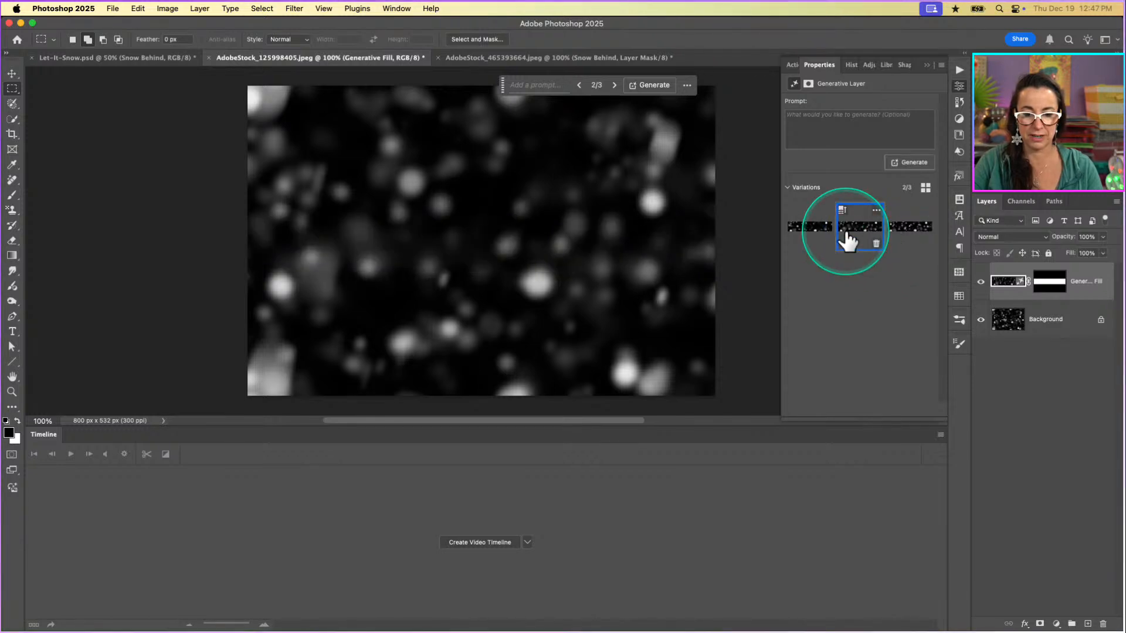
pyautogui.moveTo(867, 225)
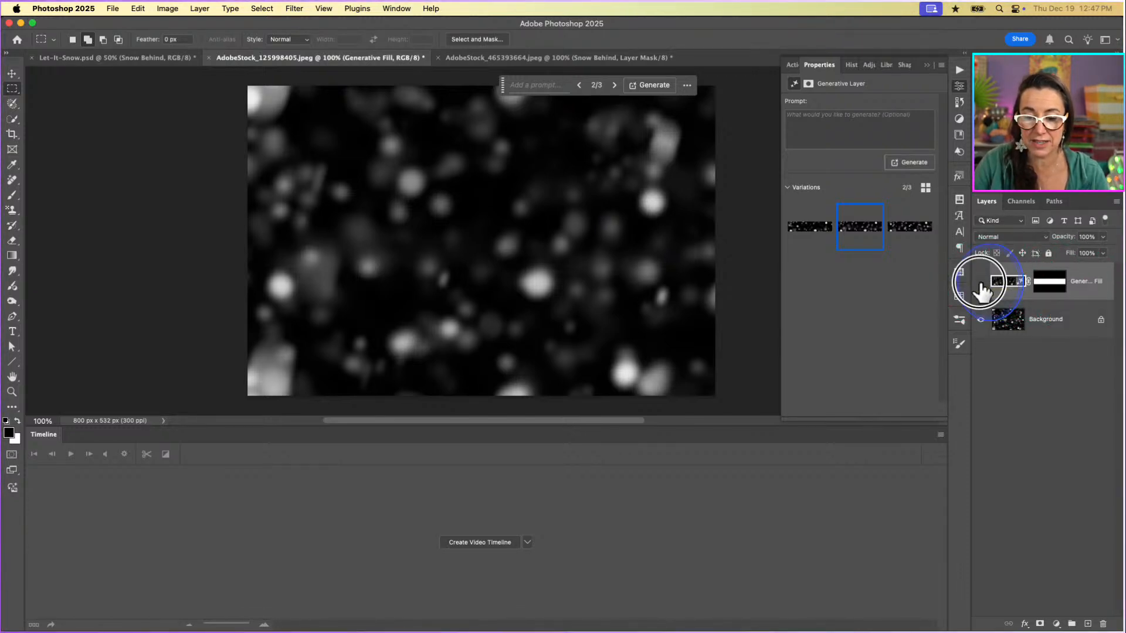
pyautogui.click(981, 283)
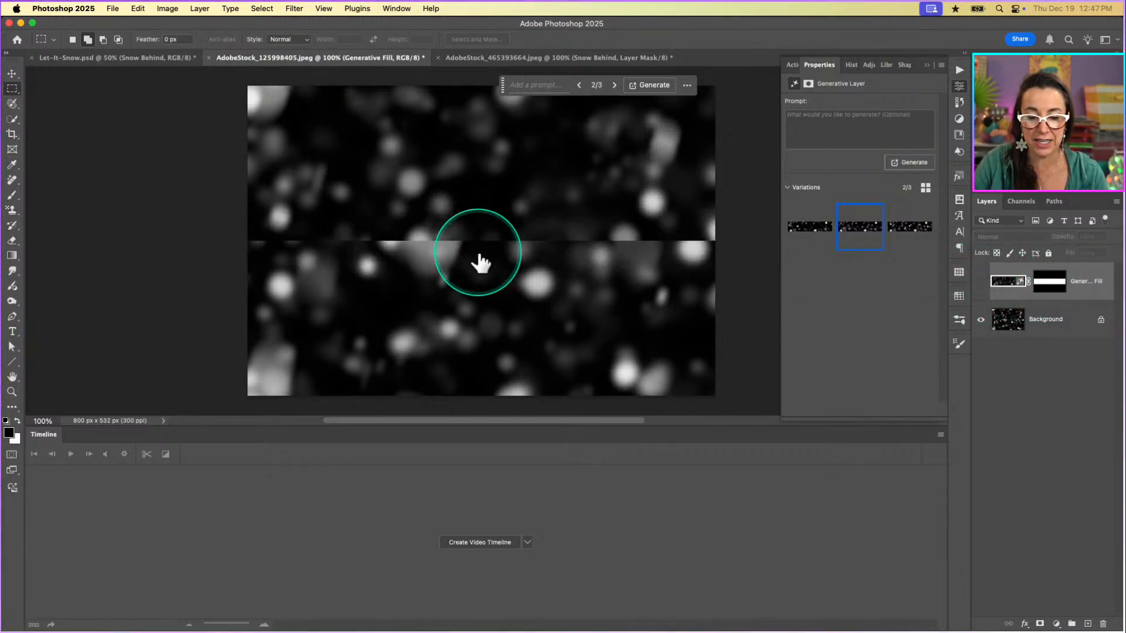
pyautogui.click(981, 283)
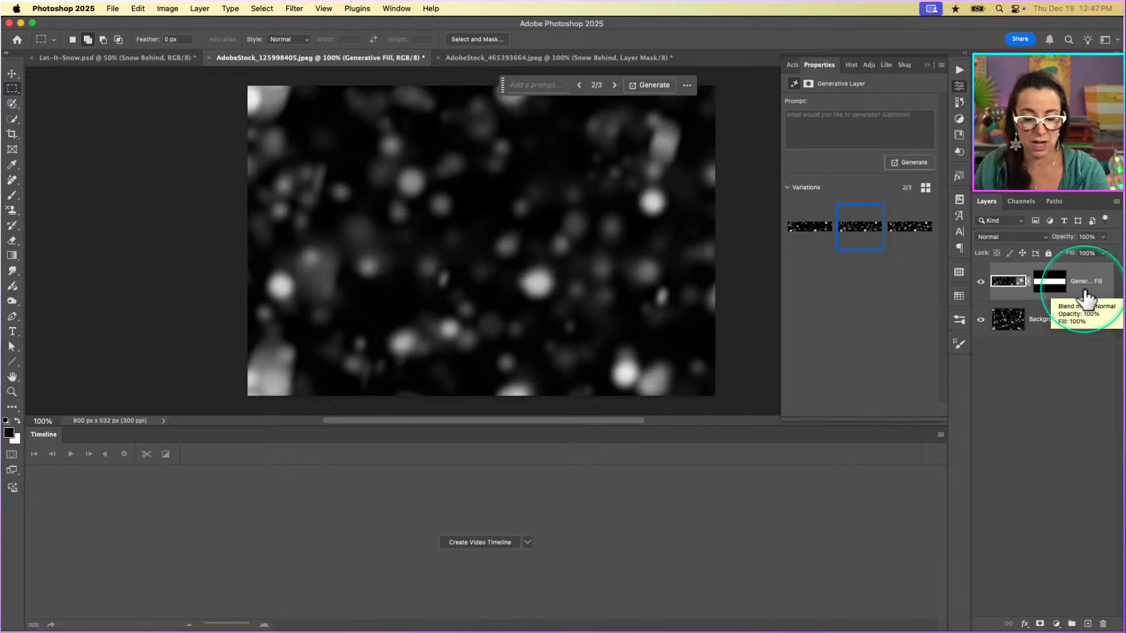
# Delete the Generative Fill layer and unlock the Background so it becomes a regular layer.
pyautogui.press('Delete')
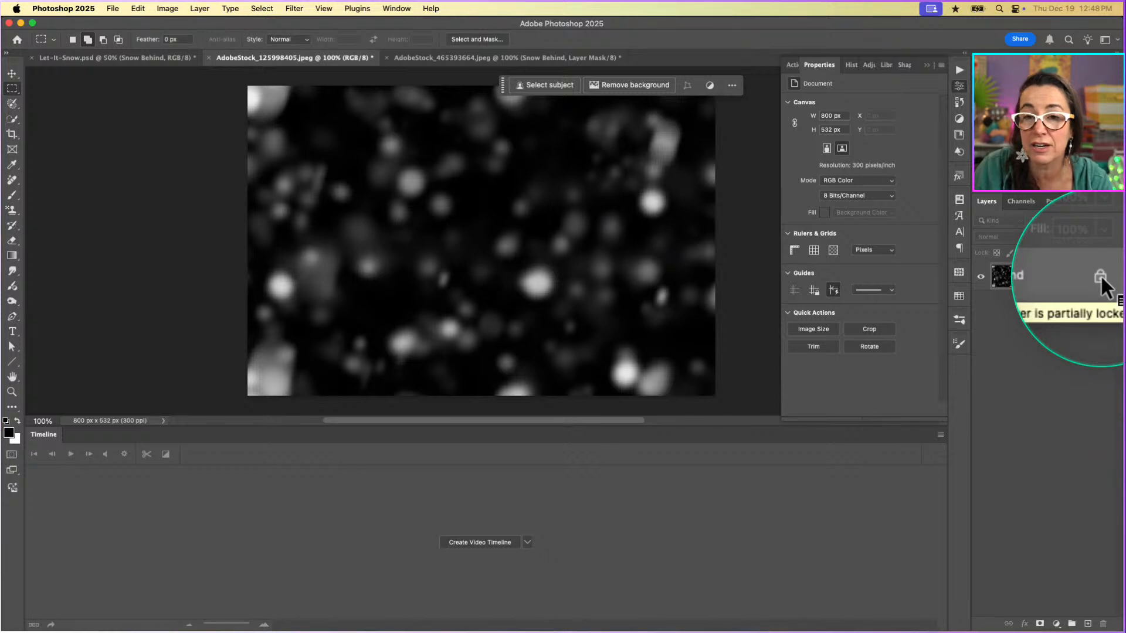
pyautogui.rightClick(1100, 275)
pyautogui.click(1061, 585)
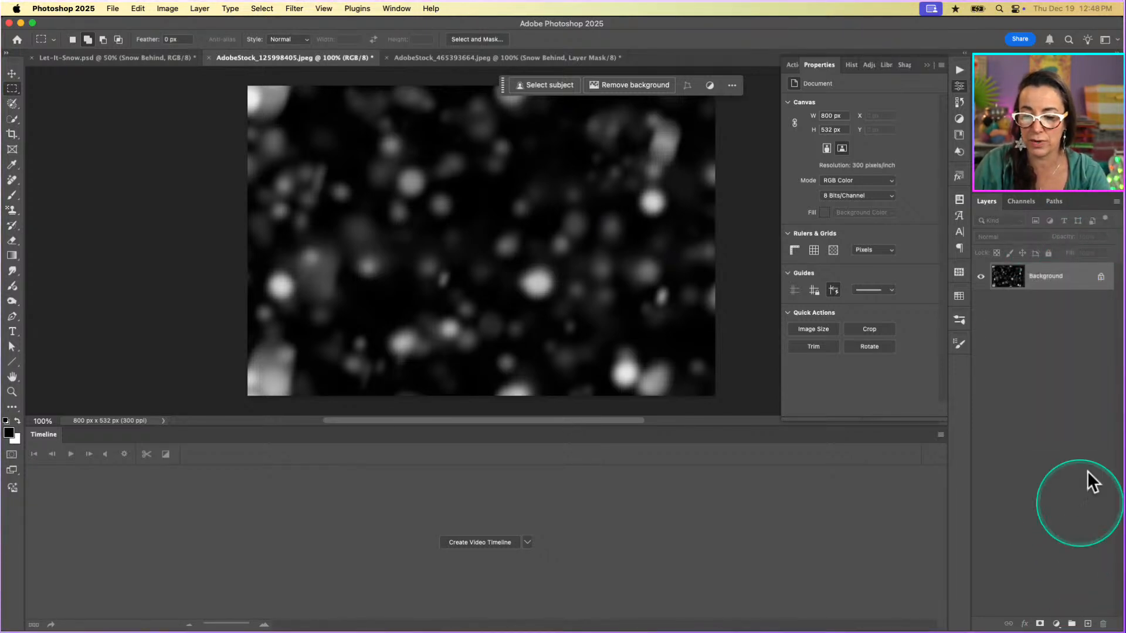
pyautogui.click(1099, 279)
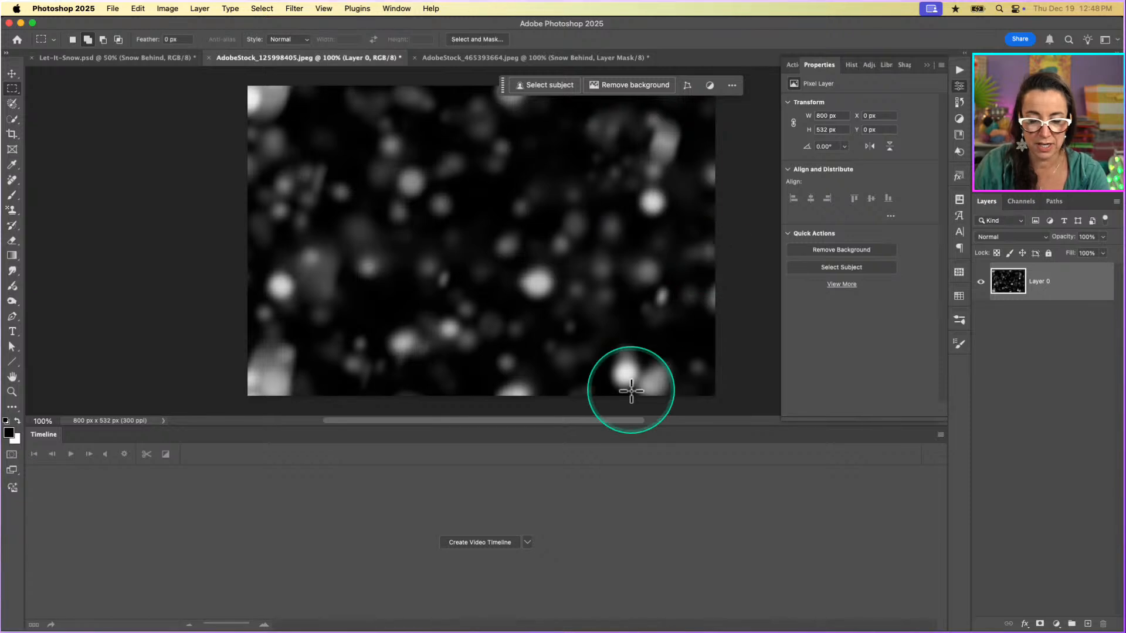
# Extend the canvas upward to 600 percent height at 100 percent width, anchoring the snow image at the bottom centre.
pyautogui.moveTo(636, 427); pyautogui.dragTo(633, 545)
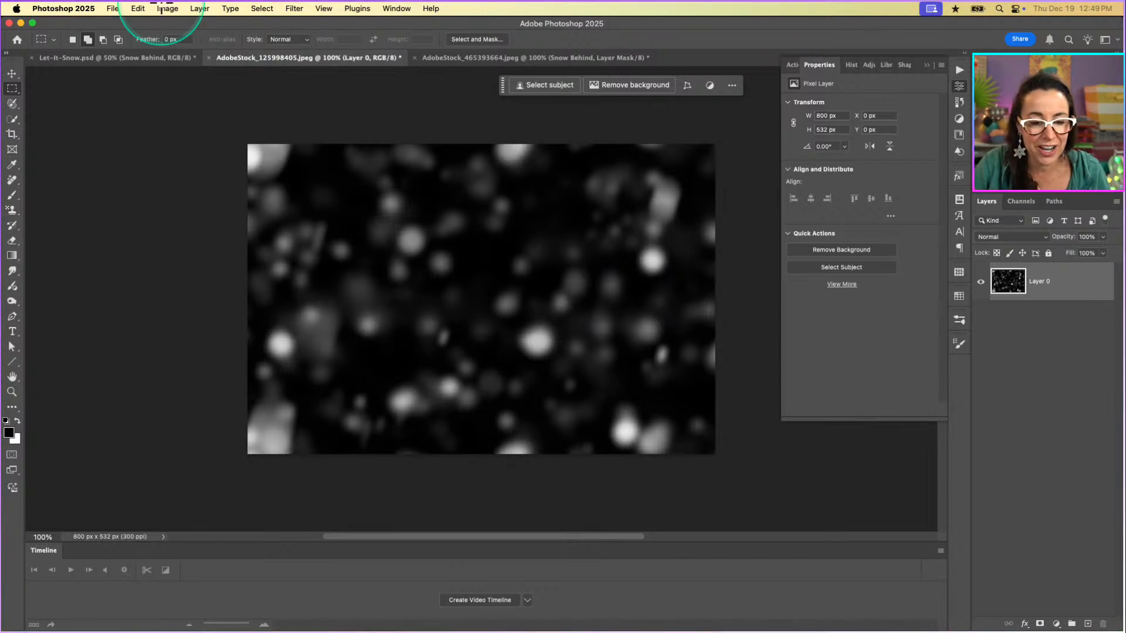
pyautogui.click(167, 8)
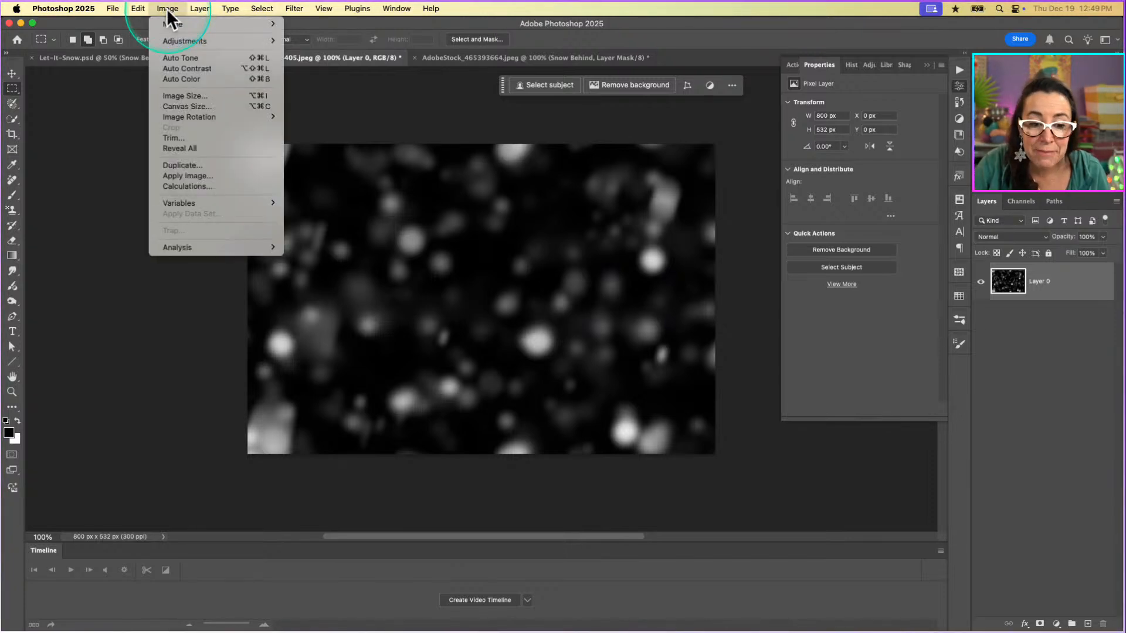
pyautogui.click(173, 107)
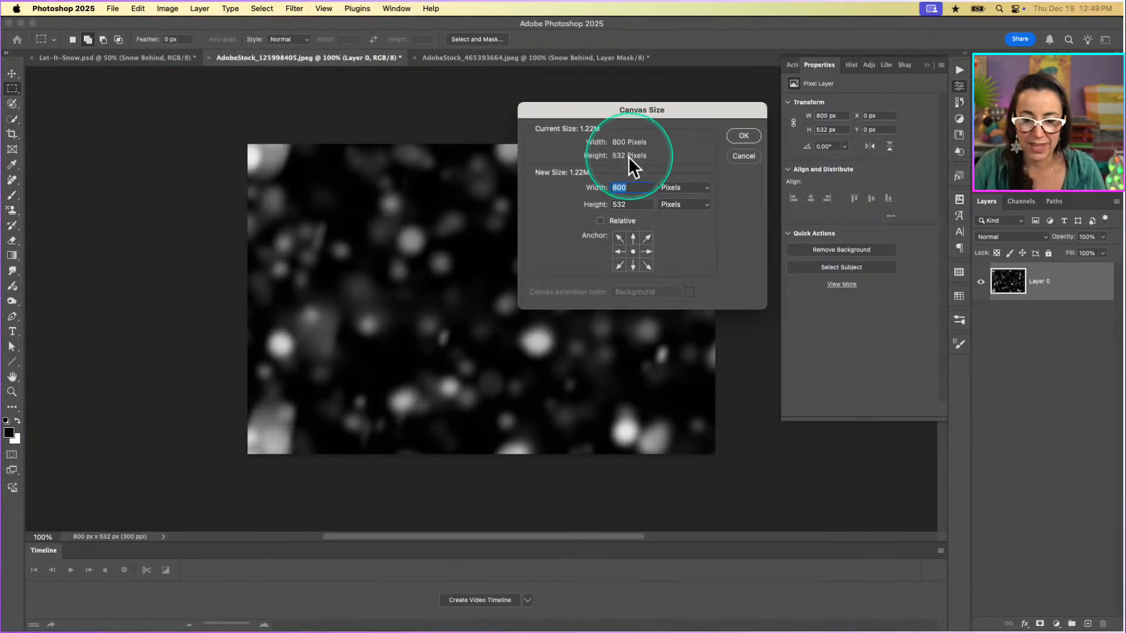
pyautogui.click(678, 188)
pyautogui.click(680, 177)
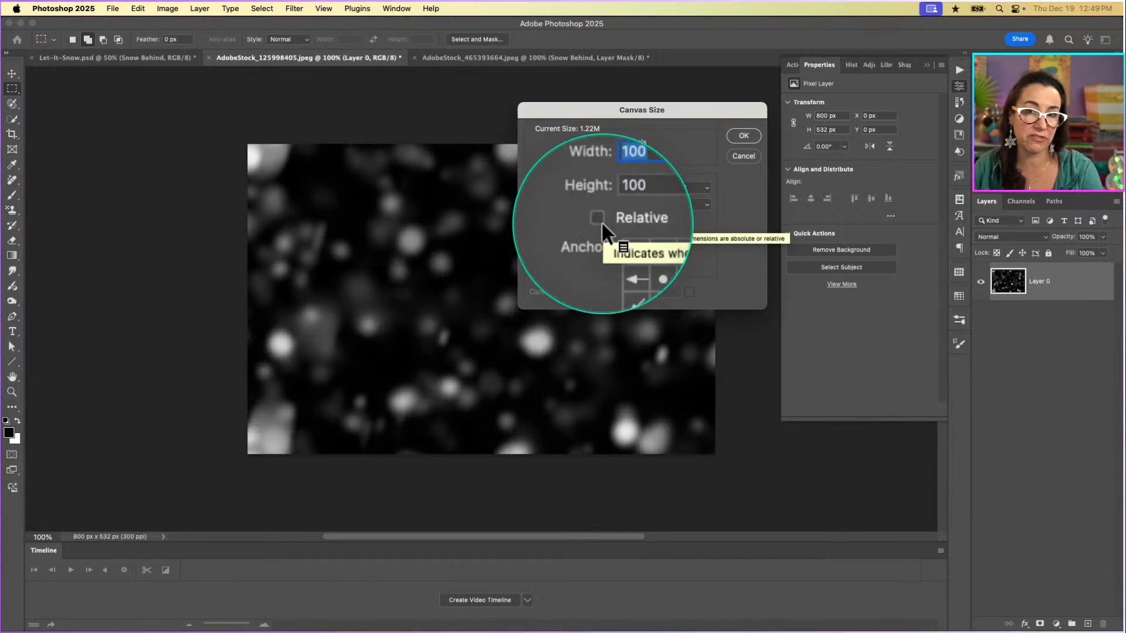
pyautogui.click(610, 204)
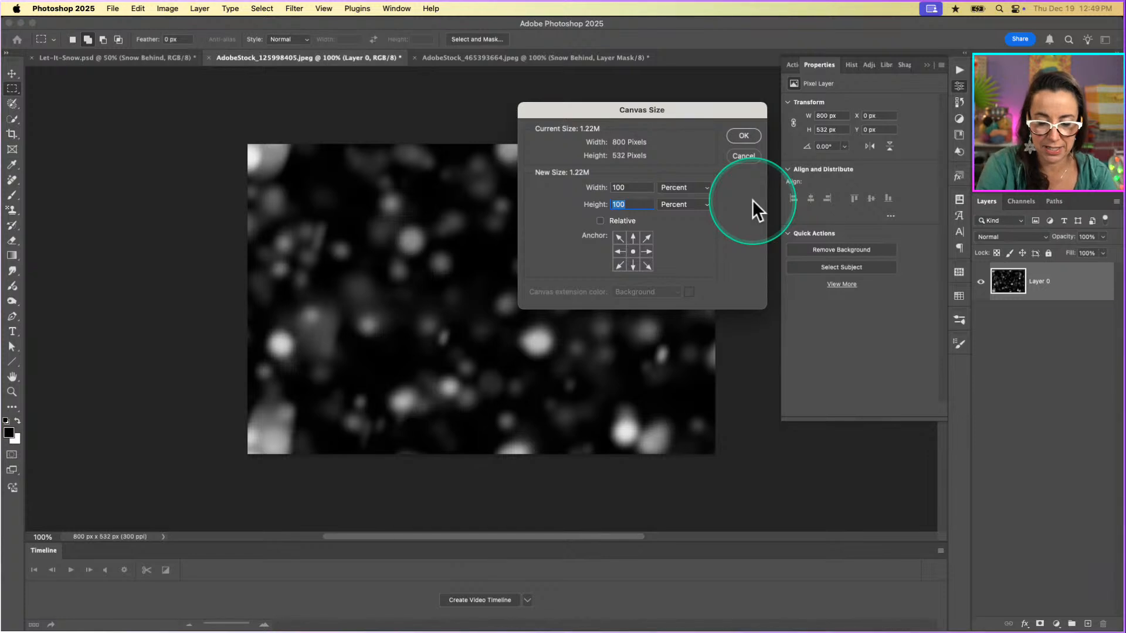
pyautogui.write('600')
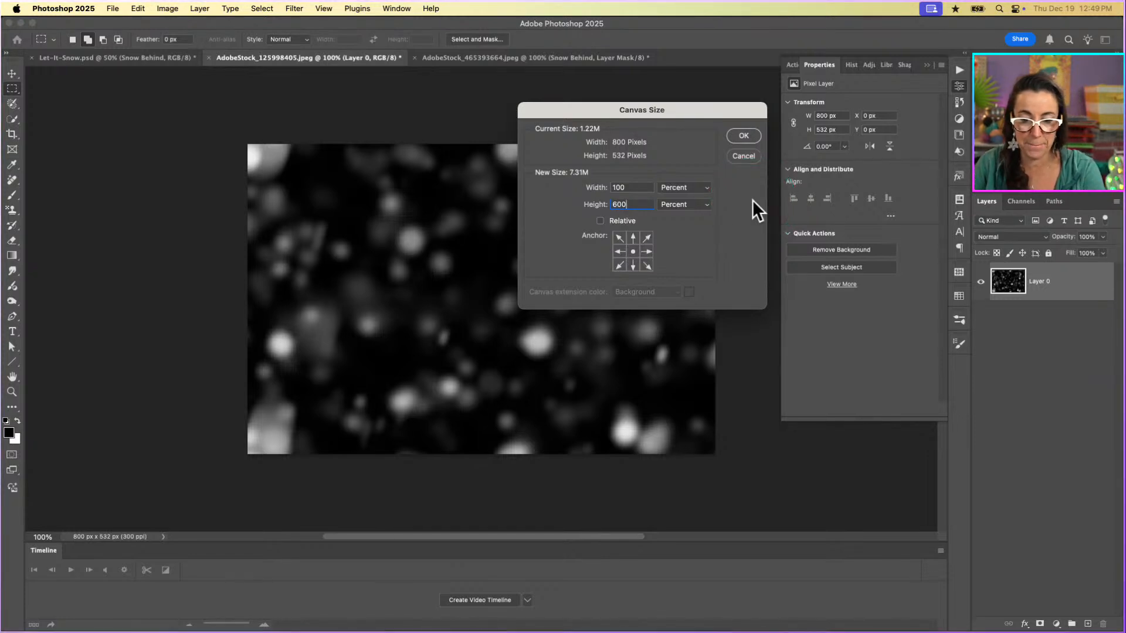
pyautogui.click(632, 266)
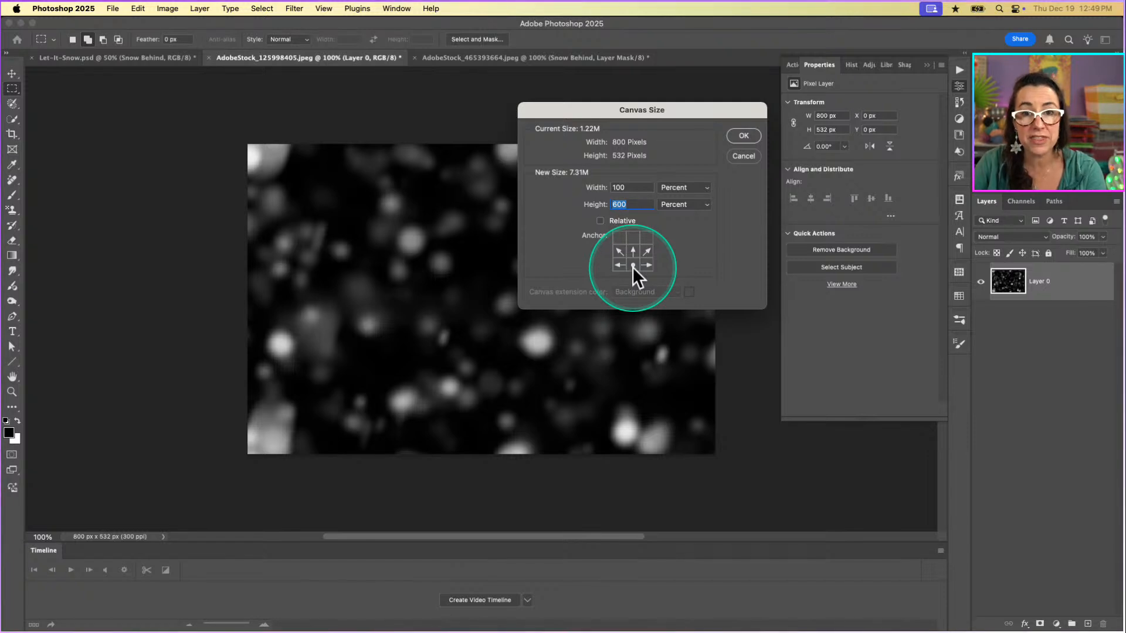
pyautogui.click(744, 139)
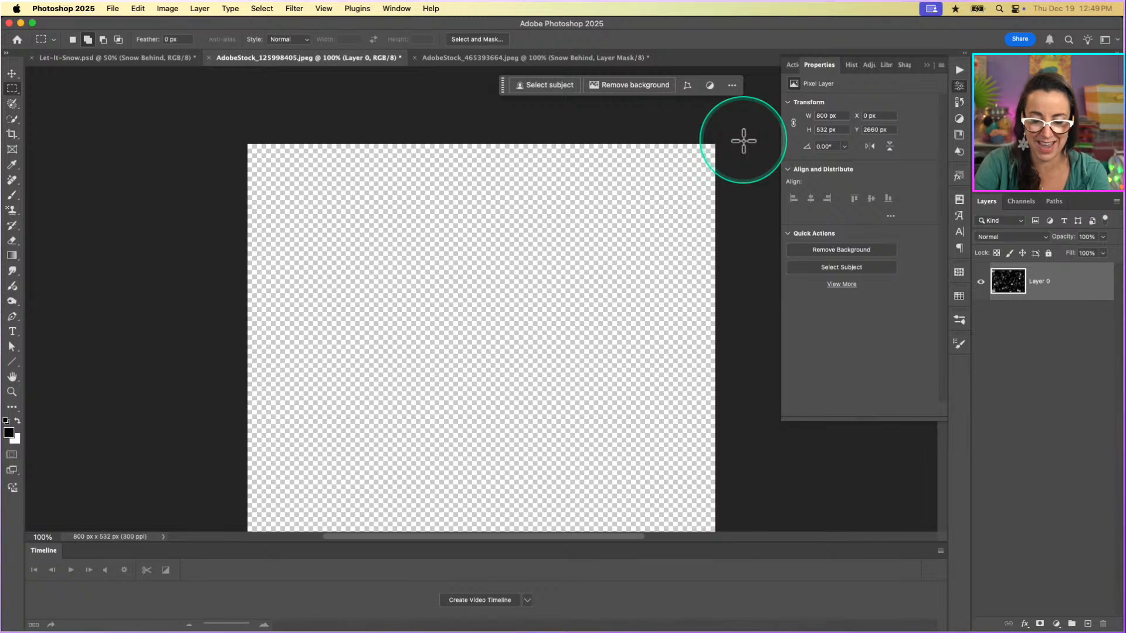
# Duplicate the snow layer repeatedly and stack the copies edge to edge above the original.
pyautogui.press('super+minus')
pyautogui.press('super+minus')
pyautogui.press('super+minus')
pyautogui.press('super+minus')
pyautogui.press('super+minus')
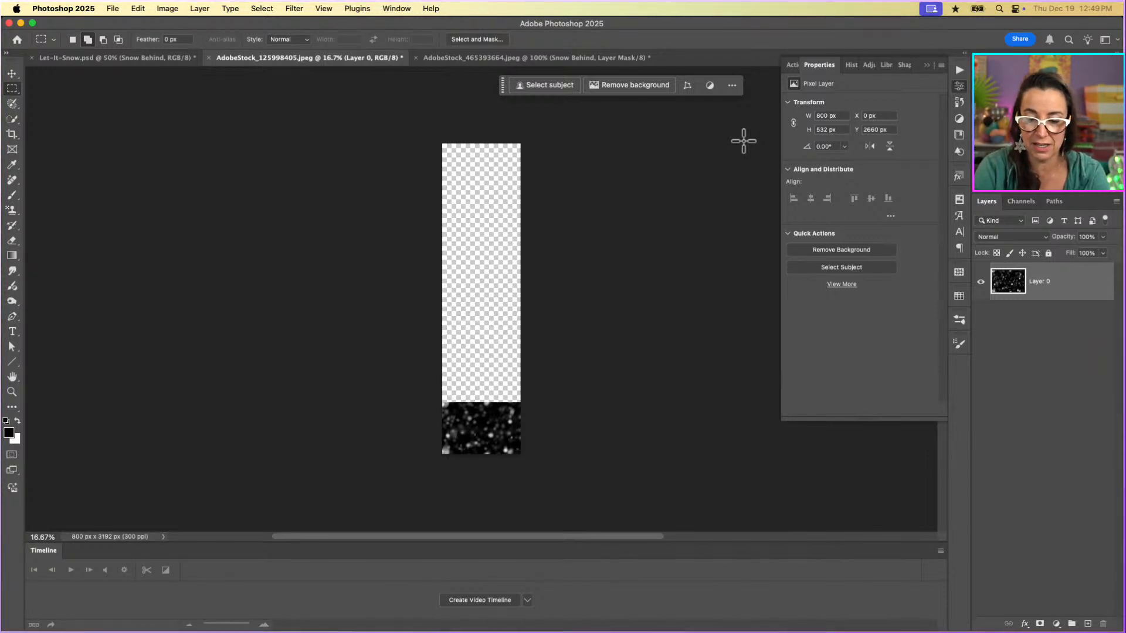
pyautogui.press('super+j')
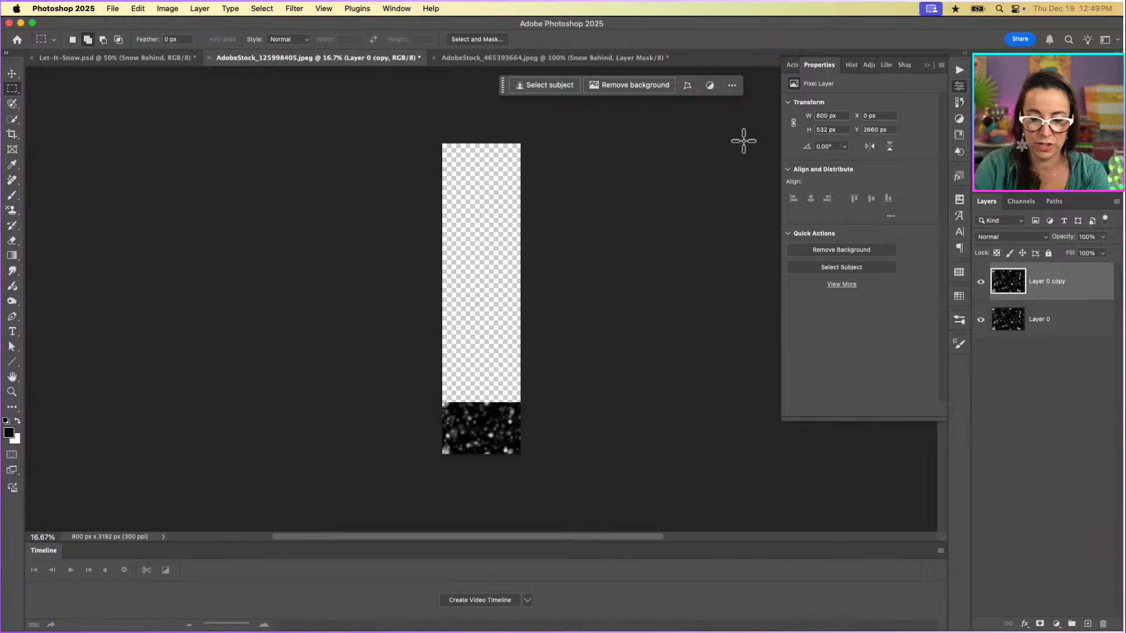
pyautogui.press('v')
pyautogui.moveTo(477, 417); pyautogui.dragTo(507, 268)
pyautogui.press('super+j')
pyautogui.press('super+j')
pyautogui.press('super+j')
pyautogui.press('i')
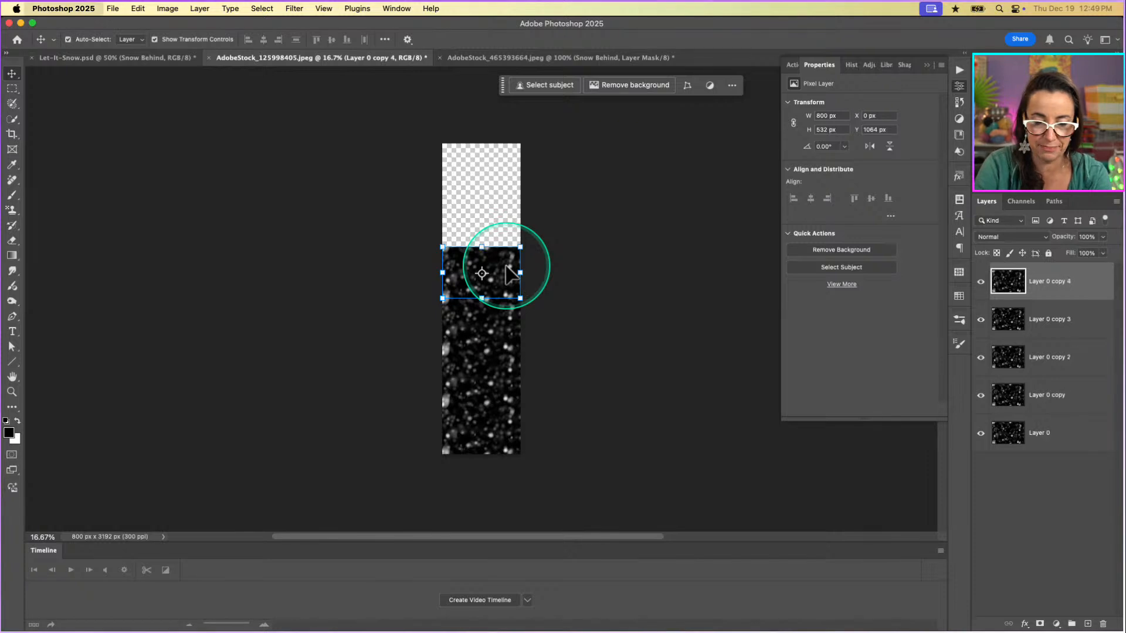
# Move the newest snow copy up and add a fifth copy, filling the remaining canvas to its top edge.
pyautogui.press('super+k')
pyautogui.click(889, 185)
pyautogui.press('v')
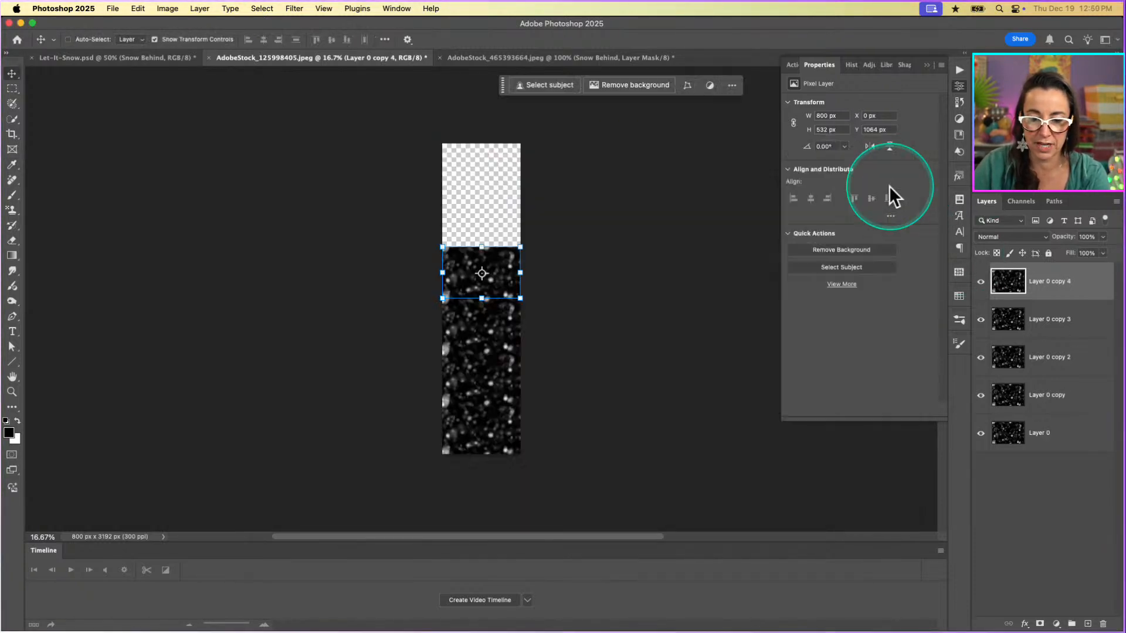
pyautogui.moveTo(454, 267); pyautogui.dragTo(466, 171)
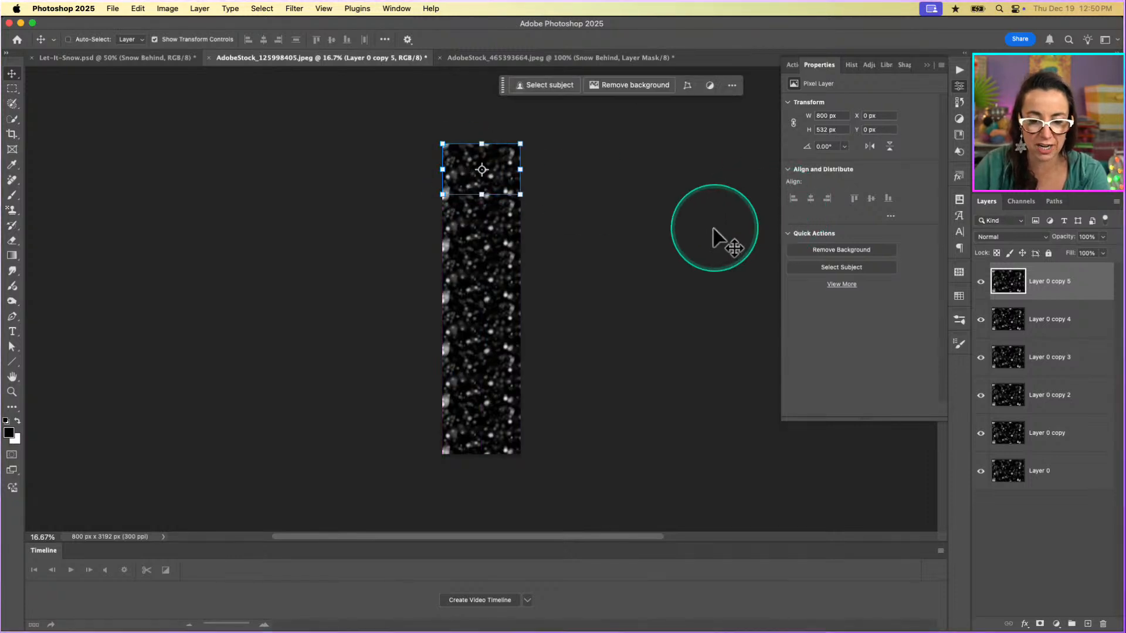
# Examine the joins between the stacked snow copies up close for visible seams.
pyautogui.press('super+plus')
pyautogui.press('super+plus')
pyautogui.press('super+plus')
pyautogui.press('super+plus')
pyautogui.press('super+plus')
pyautogui.press('super+plus')
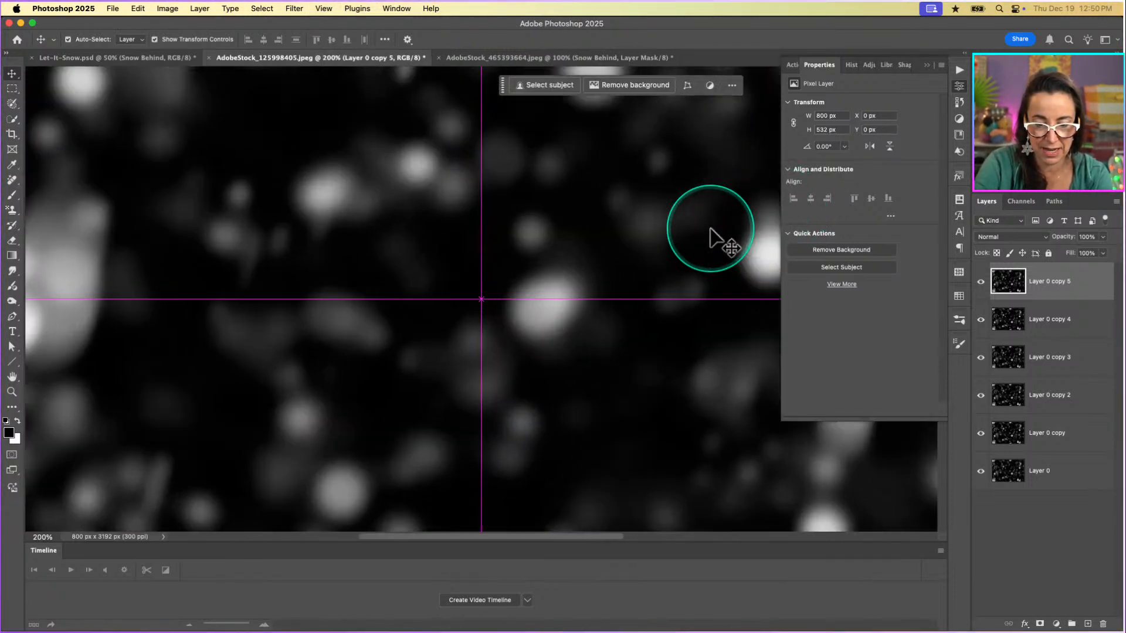
pyautogui.press('super+minus')
pyautogui.press('super+minus')
pyautogui.press('super+minus')
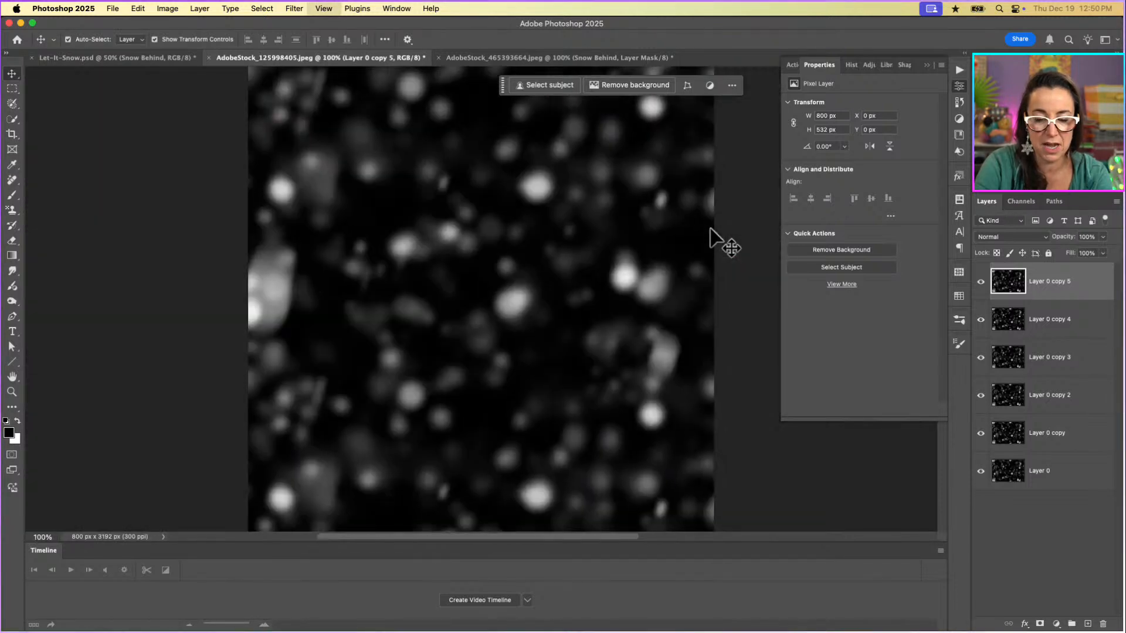
pyautogui.press('super+minus')
pyautogui.press('super+minus')
pyautogui.press('super+minus')
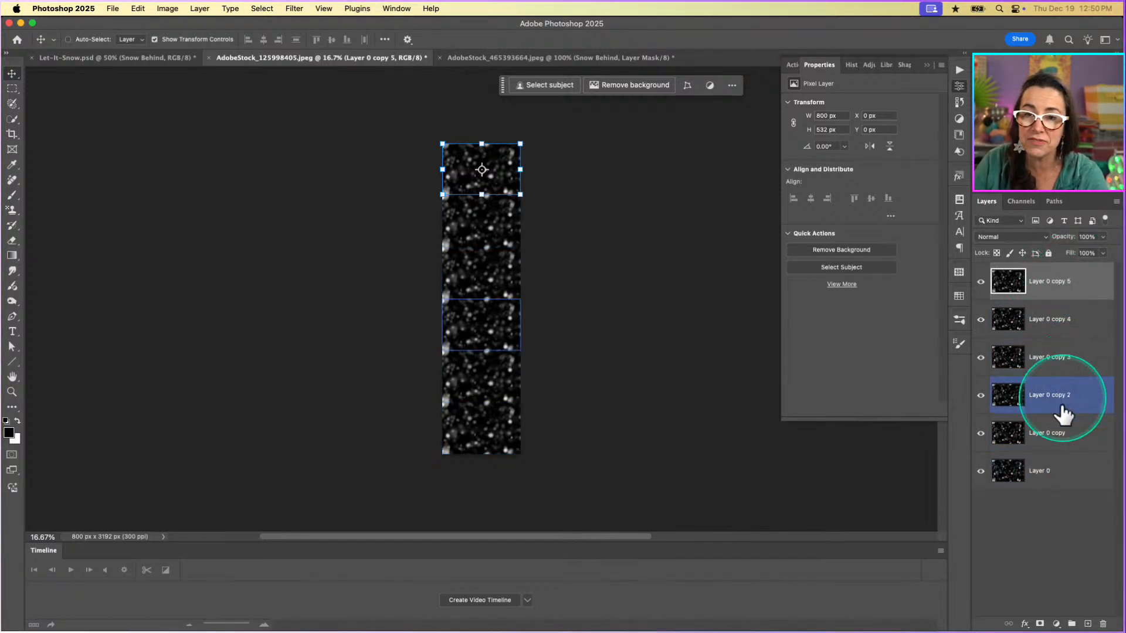
# Merge all six snow layers into one and select the entire strip with the transform controls hidden.
pyautogui.keyDown('shift'); pyautogui.click(1065, 478); pyautogui.keyUp('shift')
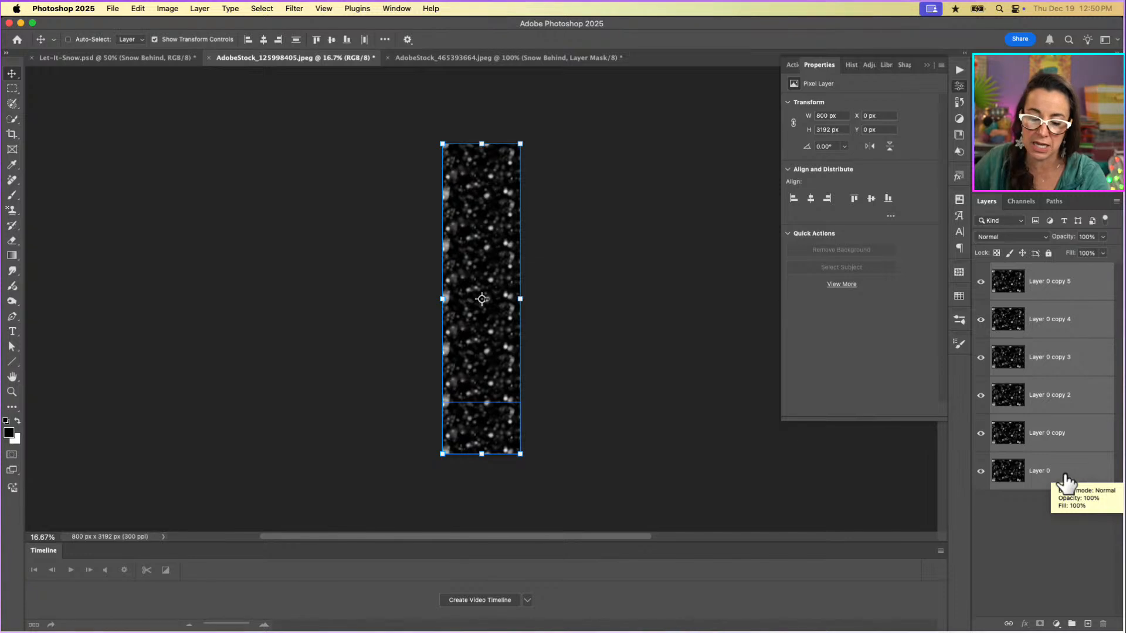
pyautogui.press('super+e')
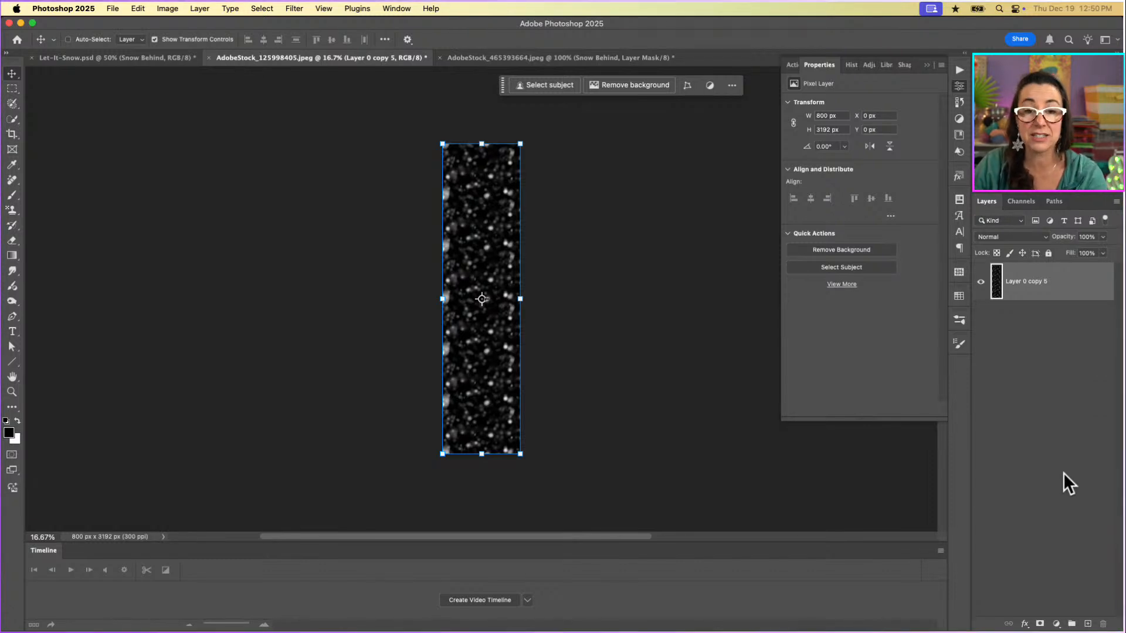
pyautogui.press('super+a')
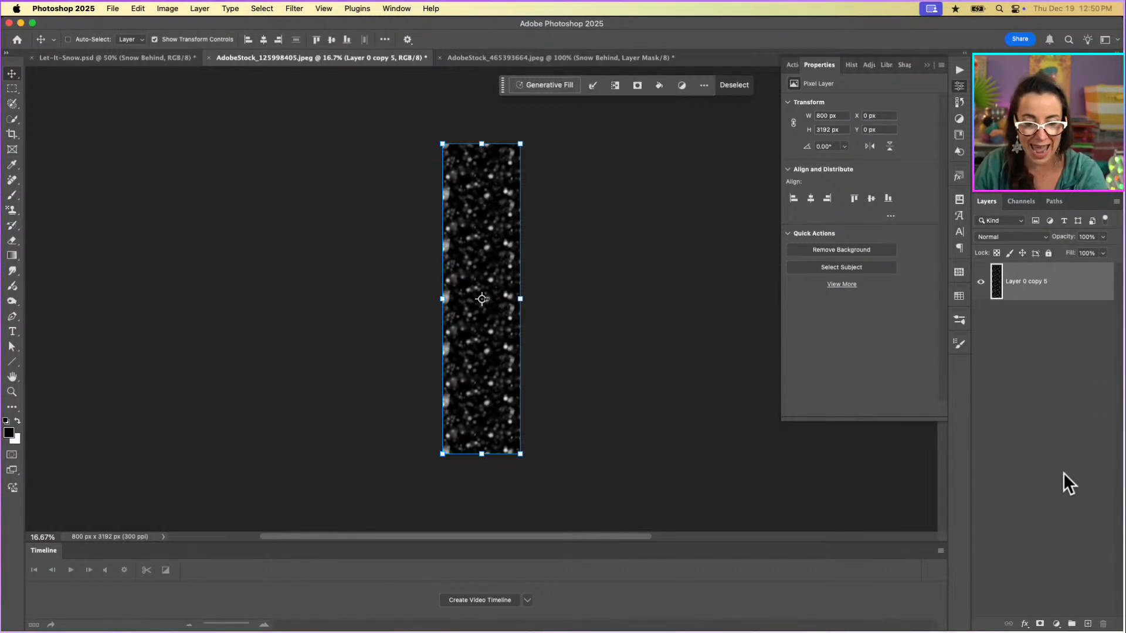
pyautogui.click(154, 39)
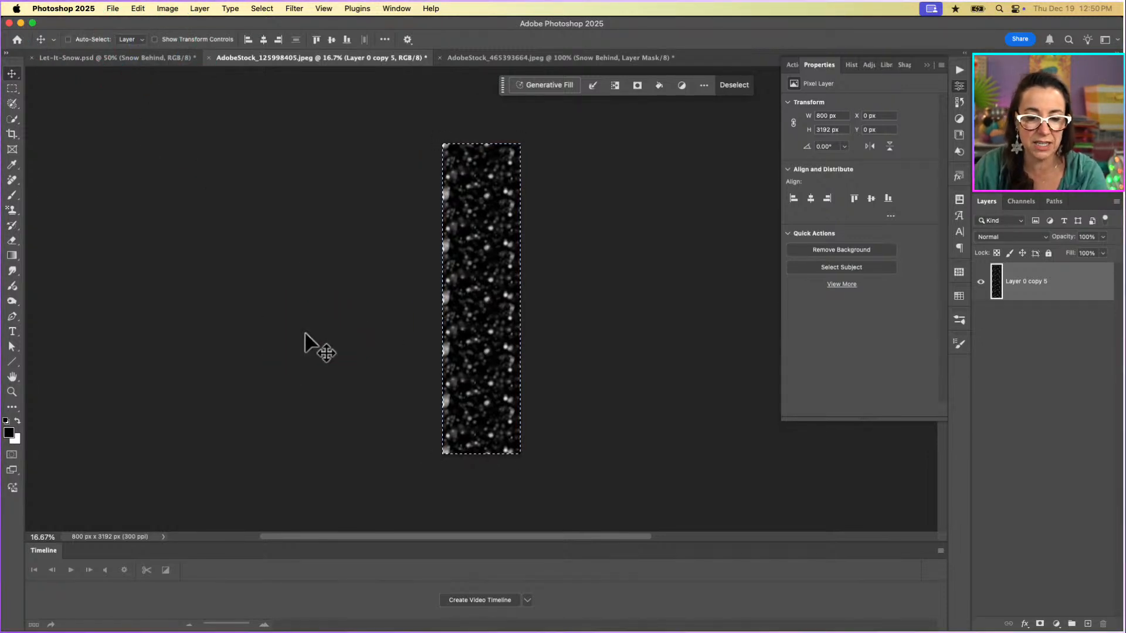
# Paste the copied snow strip above the Snow Behind layer in AdobeStock_465393664.jpeg.
pyautogui.click(564, 56)
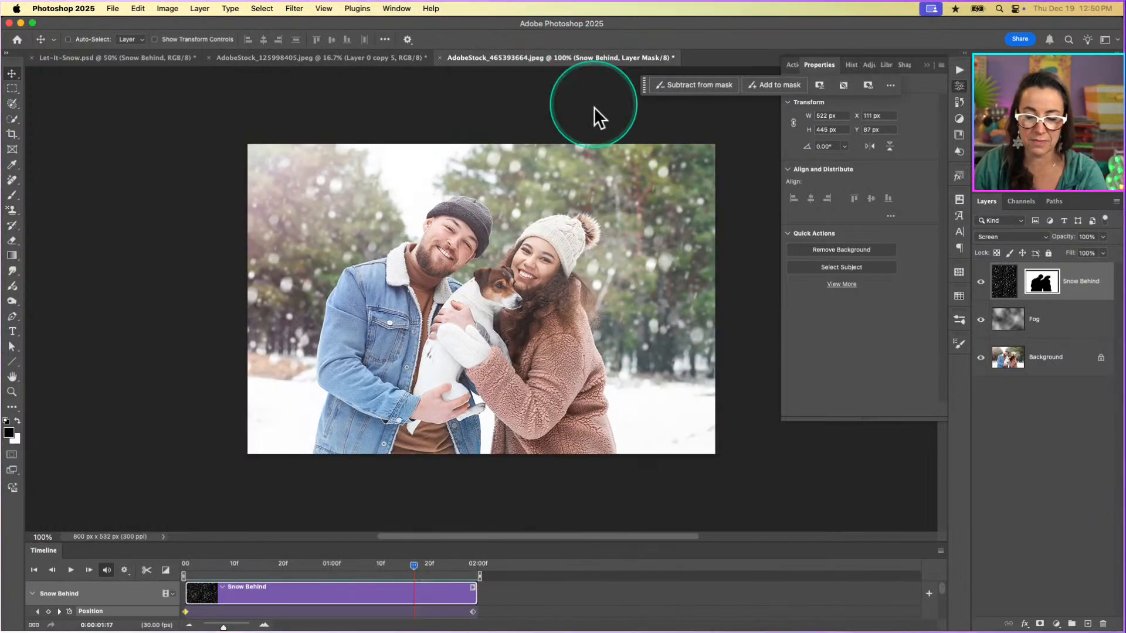
pyautogui.press('super')
pyautogui.press('super+v')
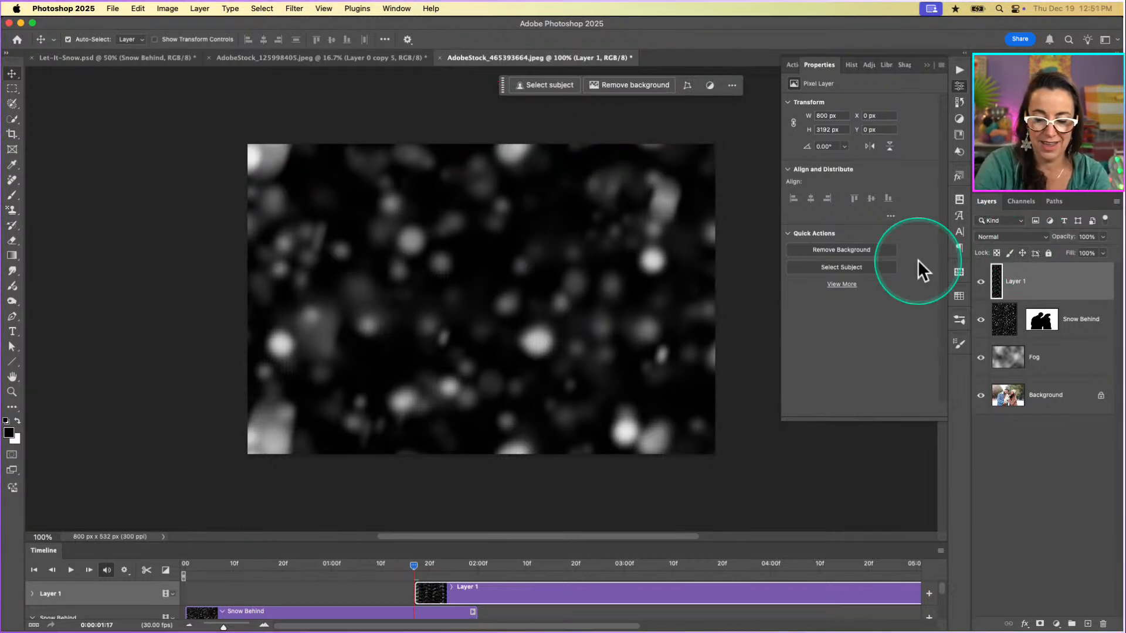
# Show the transform controls and move the pasted snow strip straight up to Y -2660 px, aligning its bottom edge with the canvas bottom.
pyautogui.press('super+0')
pyautogui.press('super+minus')
pyautogui.press('super+minus')
pyautogui.press('super+minus')
pyautogui.press('super+minus')
pyautogui.press('super+minus')
pyautogui.press('super+minus')
pyautogui.press('super+minus')
pyautogui.press('super+minus')
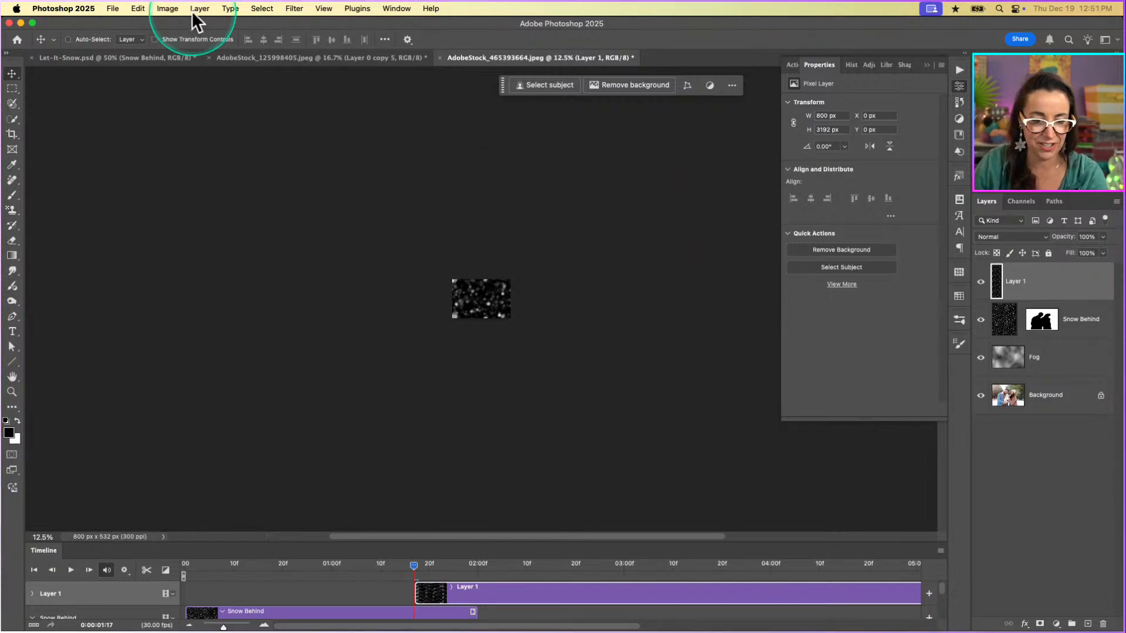
pyautogui.click(153, 39)
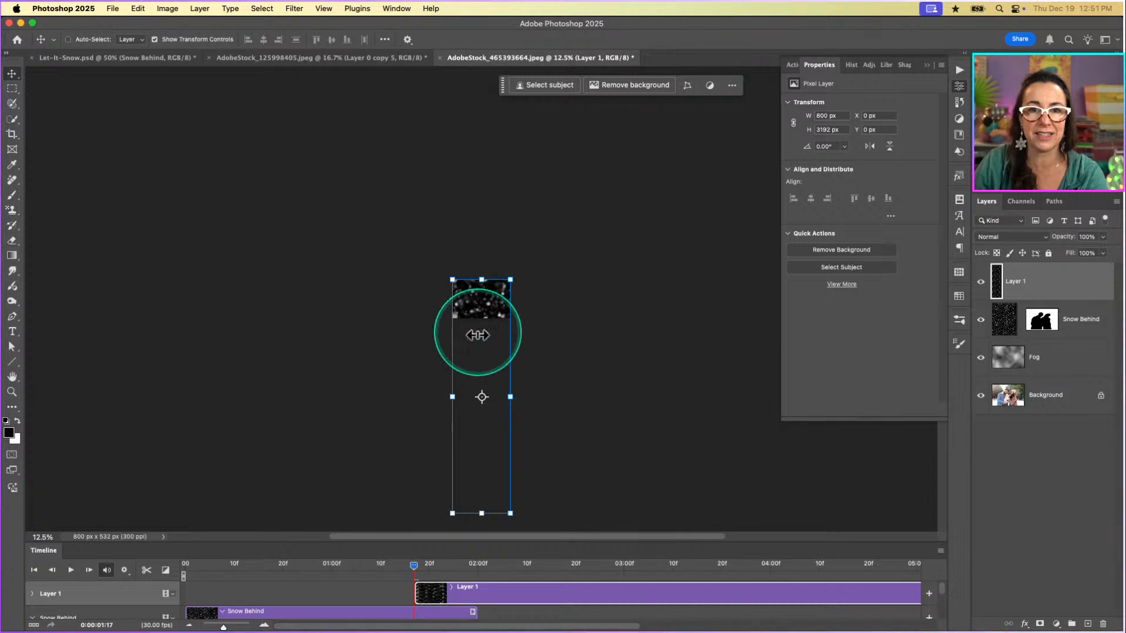
pyautogui.moveTo(480, 486); pyautogui.dragTo(488, 288)
pyautogui.hscroll(1, 569, 358)
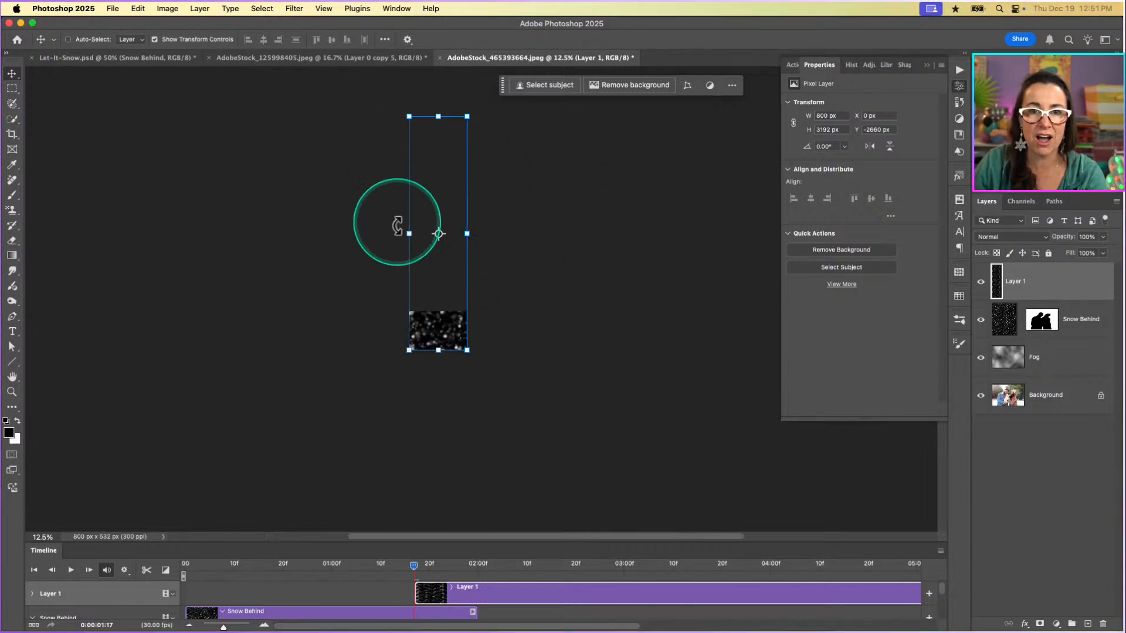
pyautogui.scroll(2, 471, 262)
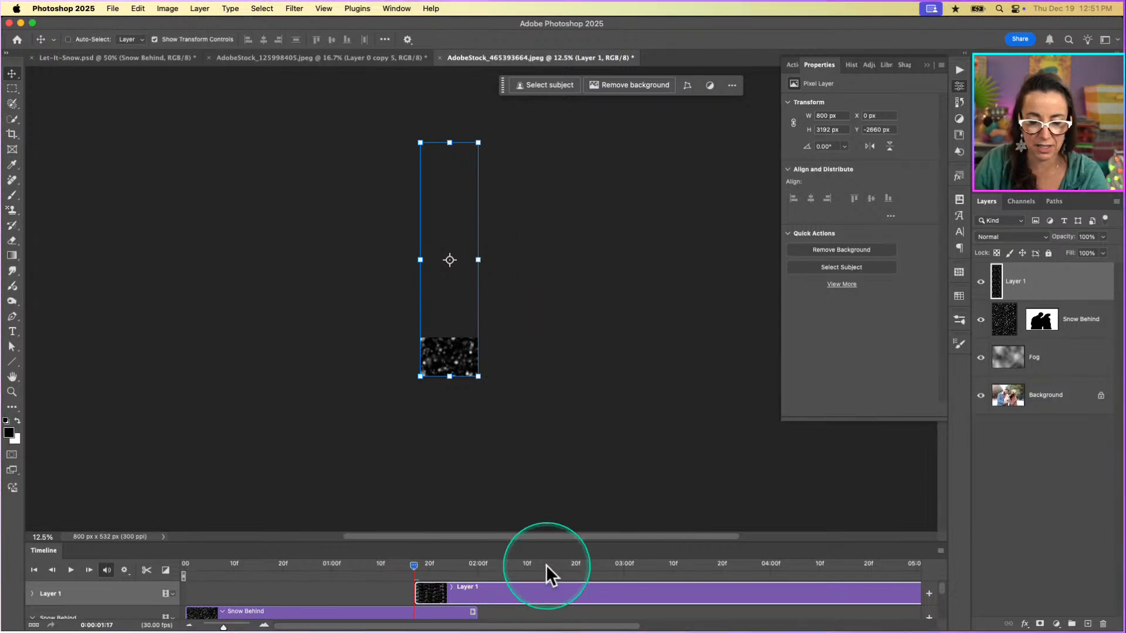
# Enlarge the timeline area to show all tracks and rename the pasted snow layer Snow Front.
pyautogui.moveTo(549, 542); pyautogui.dragTo(556, 357)
pyautogui.scroll(3, 582, 215)
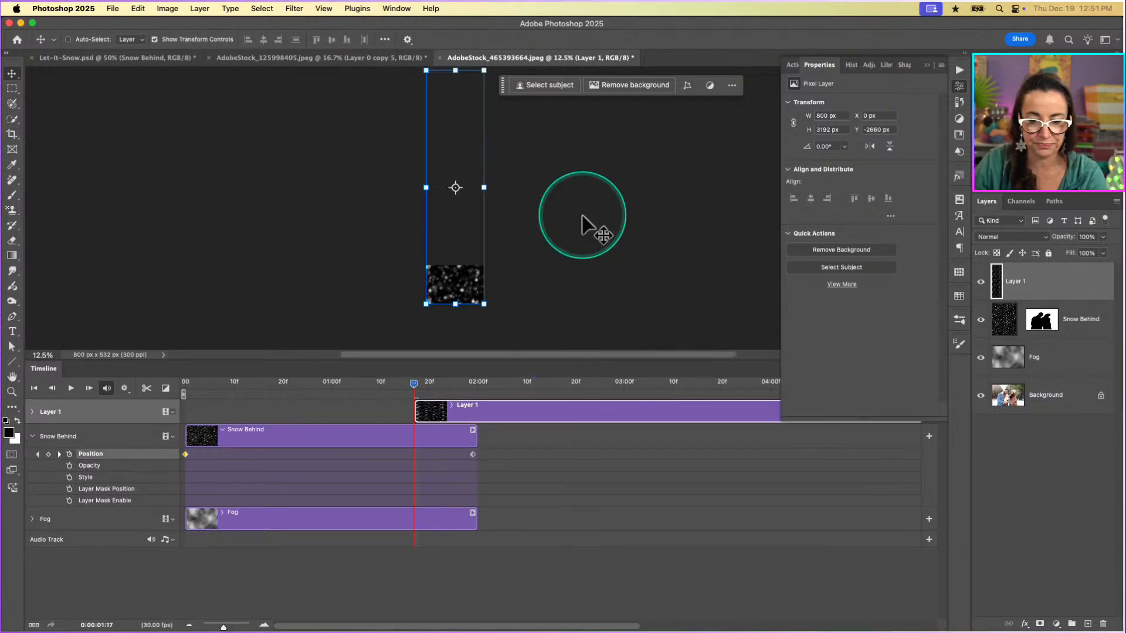
pyautogui.doubleClick(1016, 282)
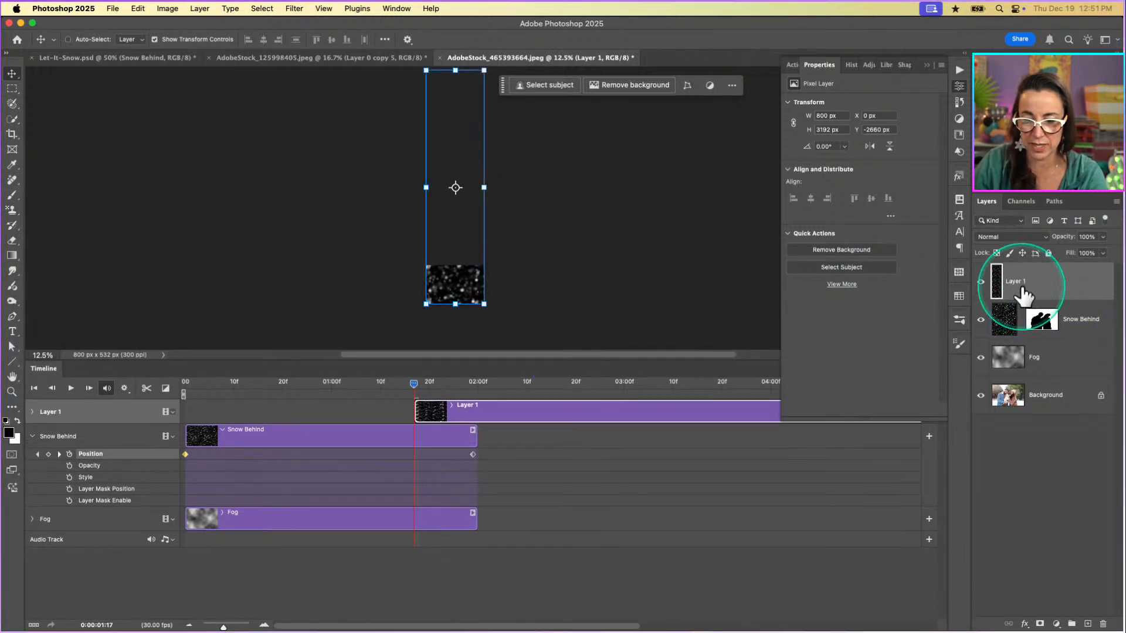
pyautogui.write('Snow Front')
pyautogui.press('Return')
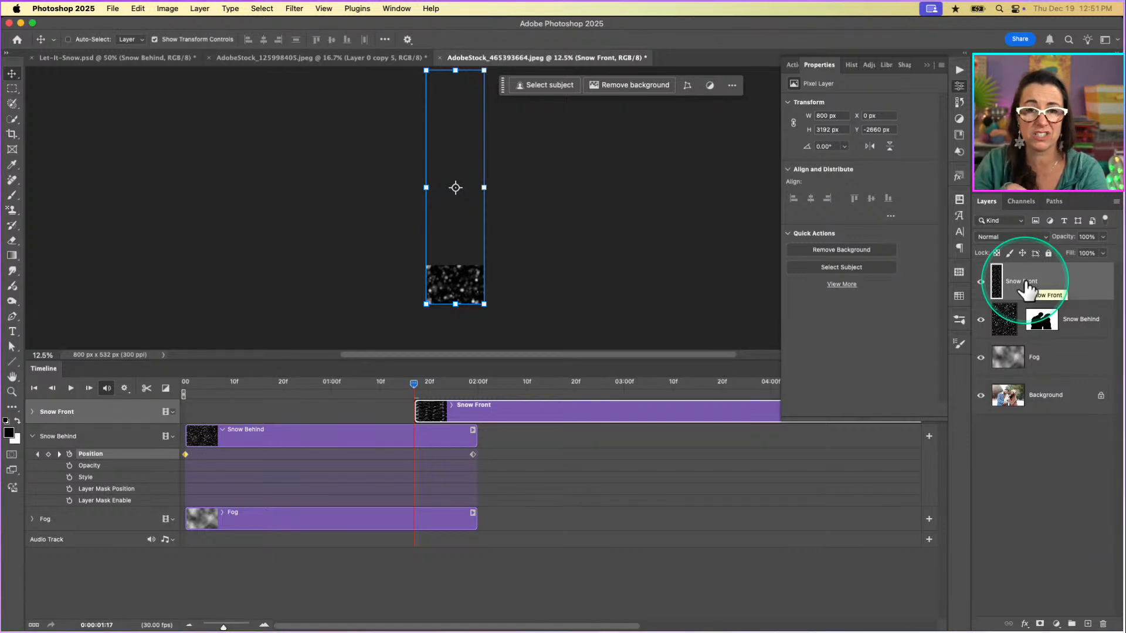
pyautogui.click(1025, 288)
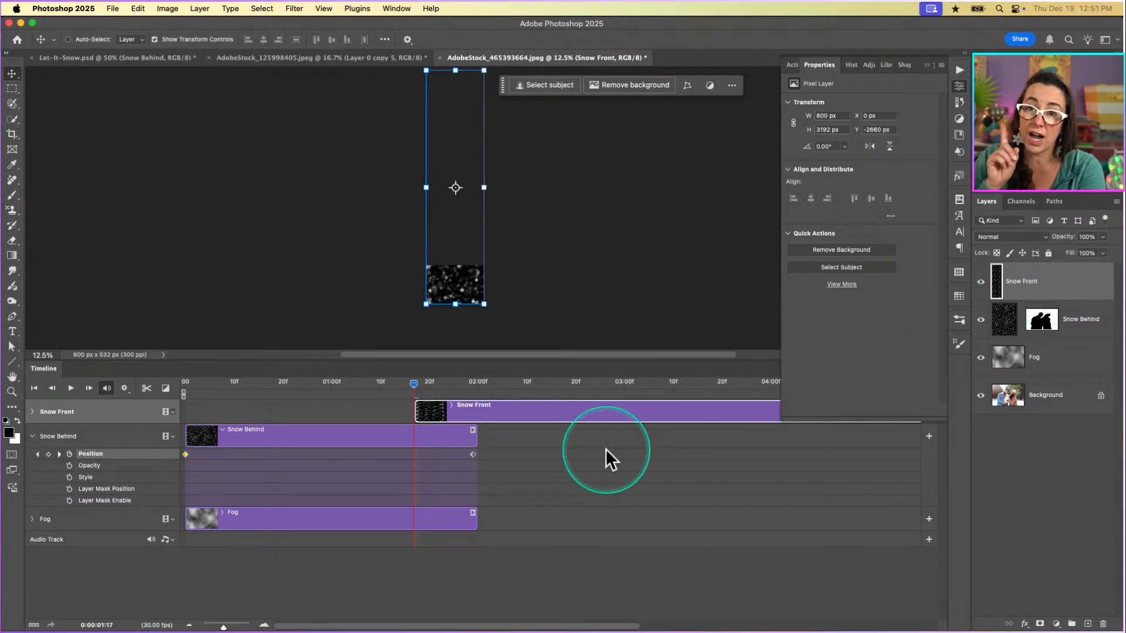
# Move the Snow Front clip to the start of the timeline and trim its end to 02:00f, matching the Snow Behind and Fog clips.
pyautogui.click(927, 65)
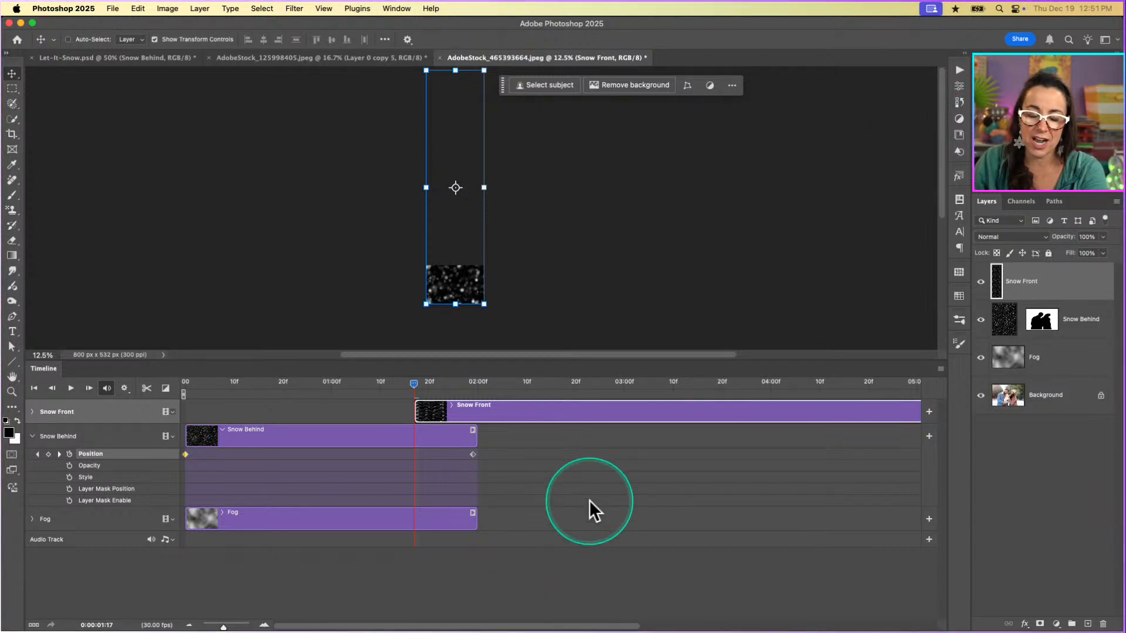
pyautogui.hscroll(1, 590, 501)
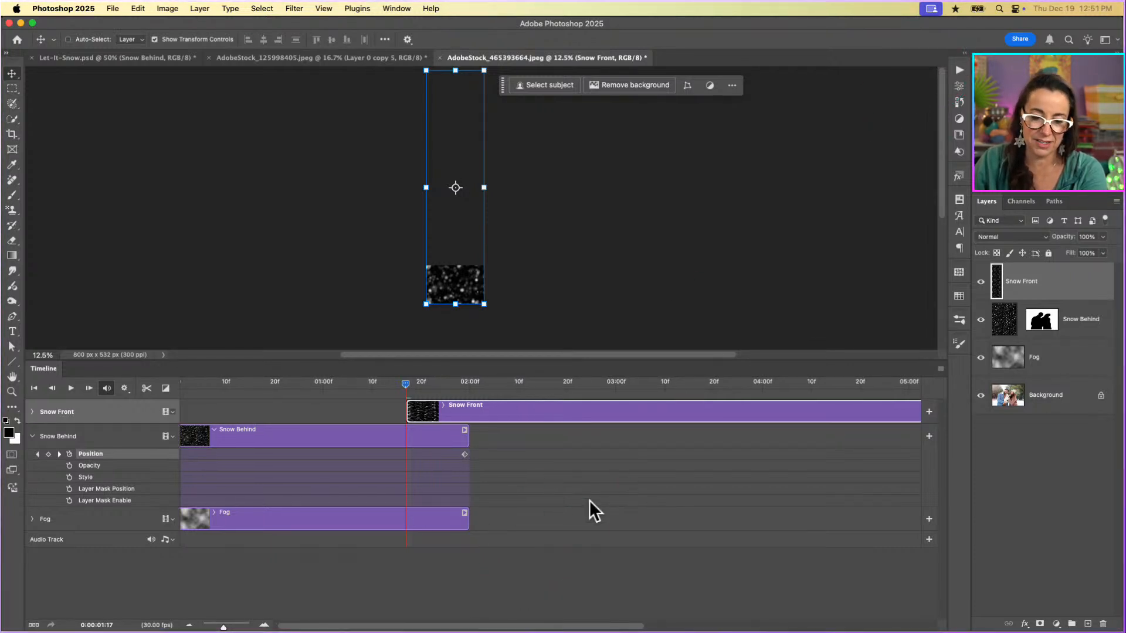
pyautogui.click(459, 400)
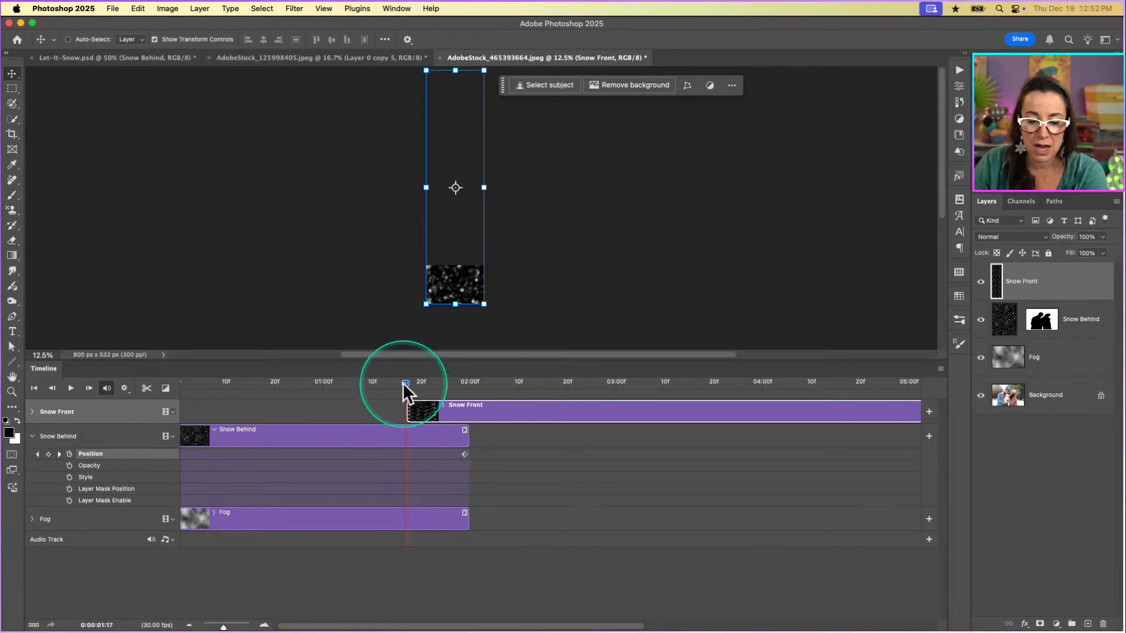
pyautogui.moveTo(404, 384); pyautogui.dragTo(238, 400)
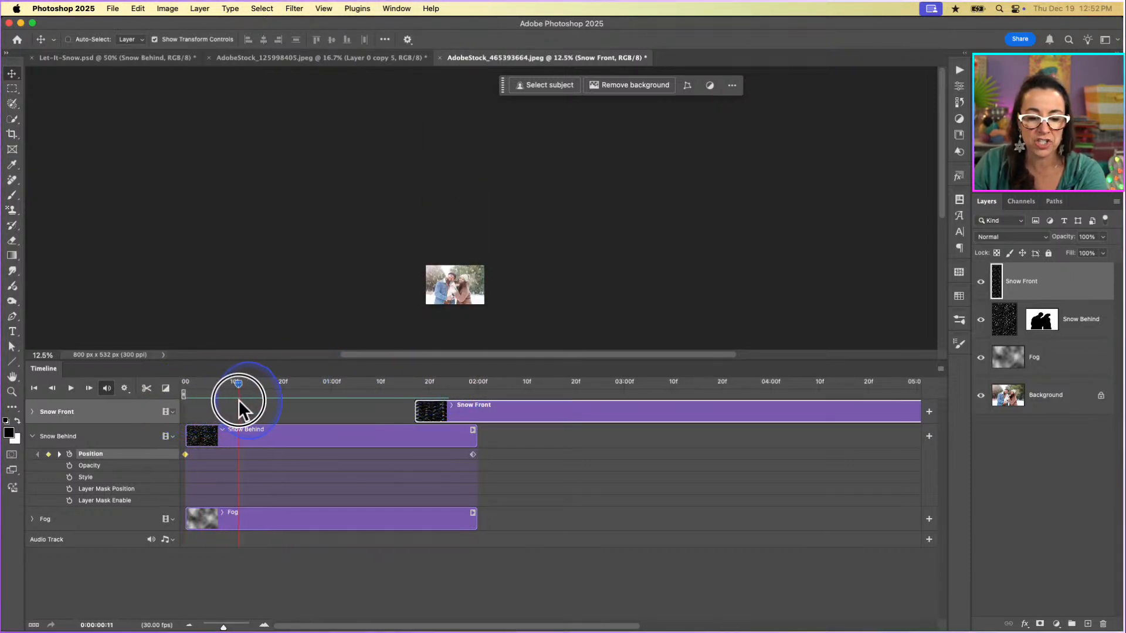
pyautogui.moveTo(337, 415); pyautogui.dragTo(440, 424)
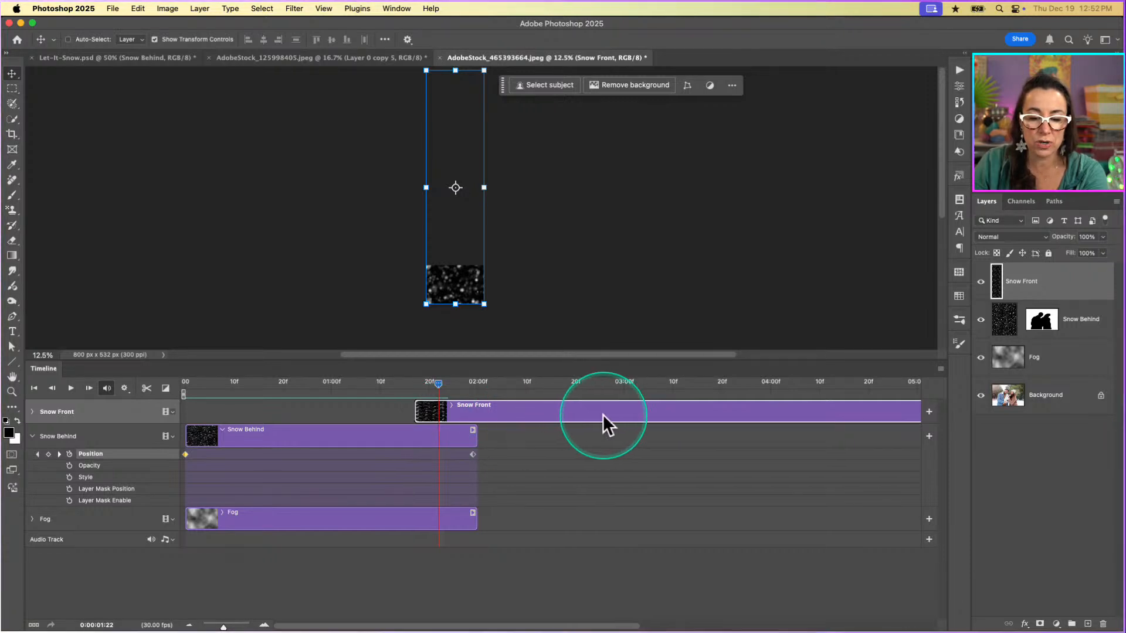
pyautogui.moveTo(603, 414); pyautogui.dragTo(372, 410)
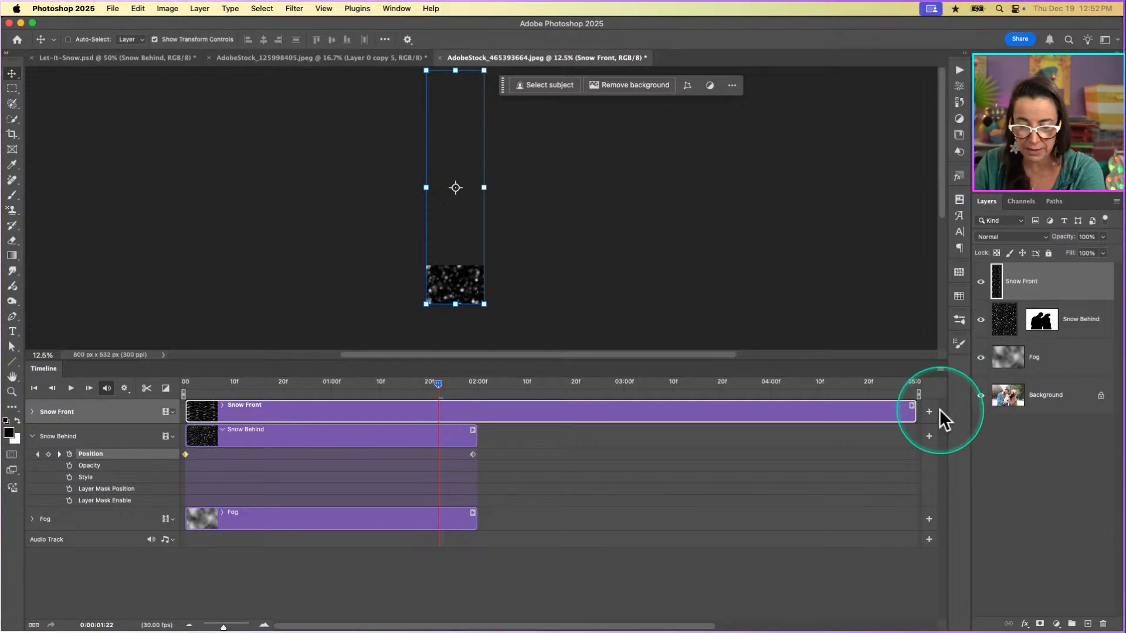
pyautogui.moveTo(913, 414); pyautogui.dragTo(477, 417)
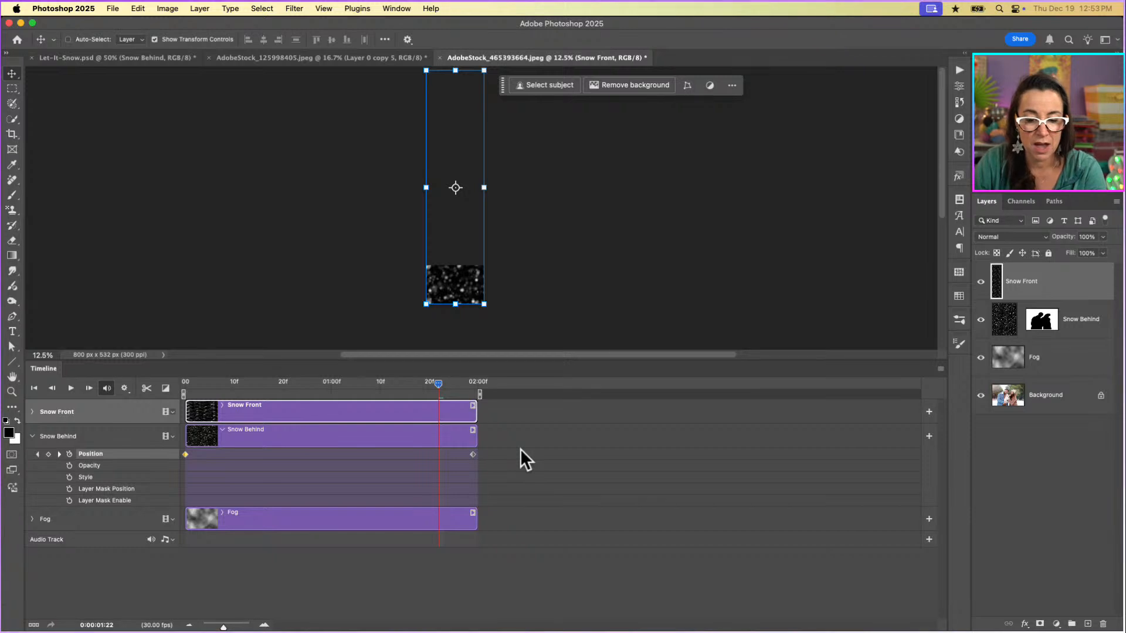
# Set the Snow Front layer's blending mode to Screen.
pyautogui.click(436, 397)
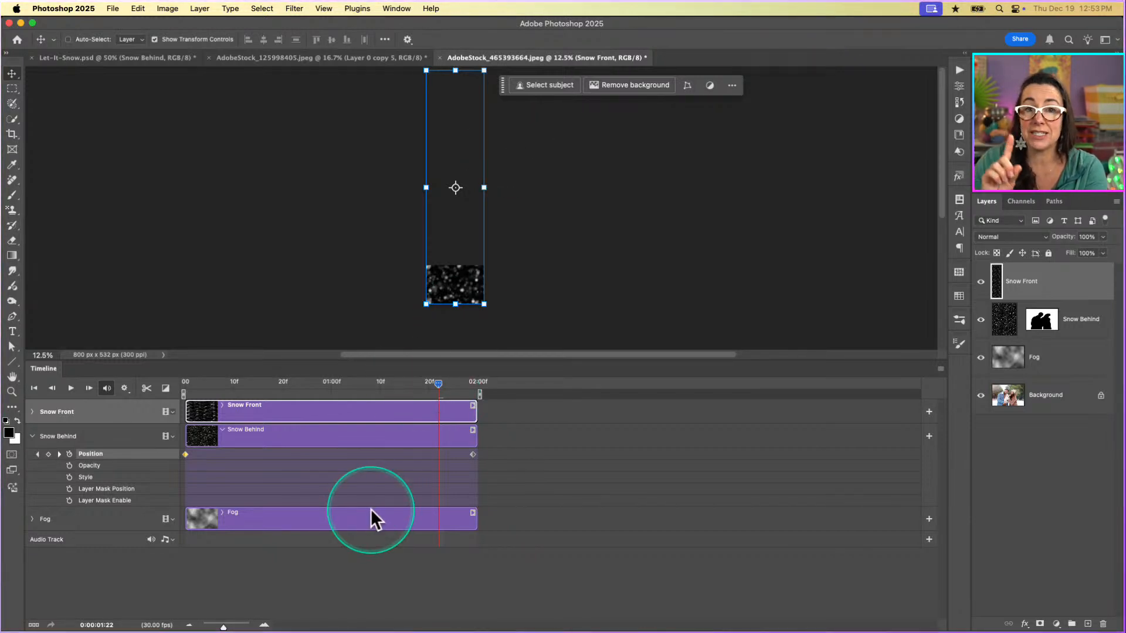
pyautogui.click(1020, 237)
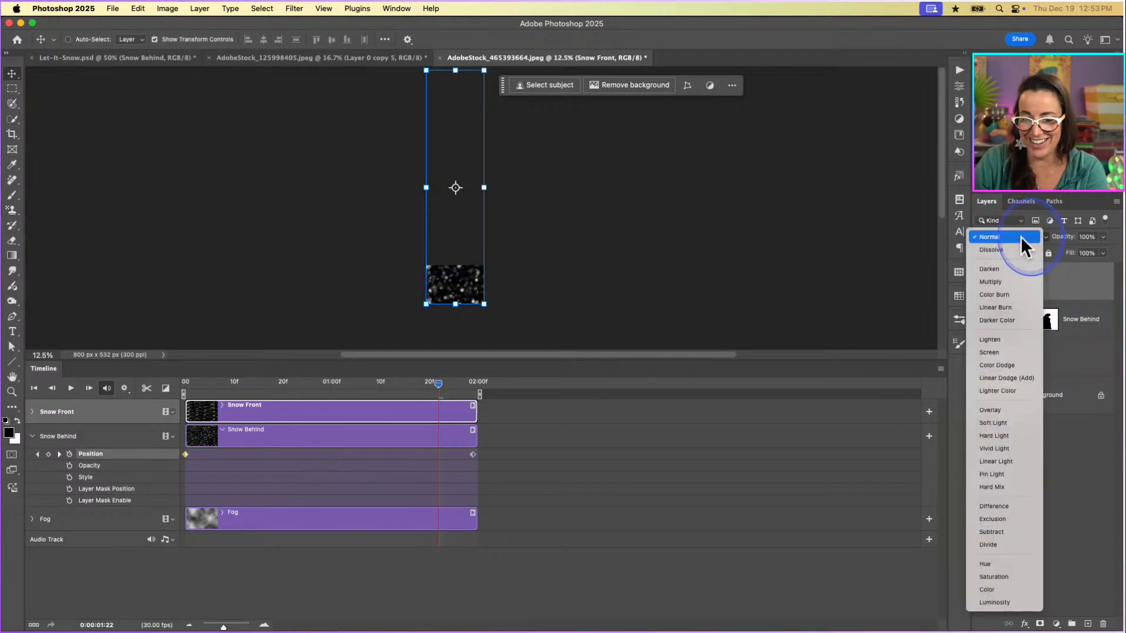
pyautogui.click(1003, 352)
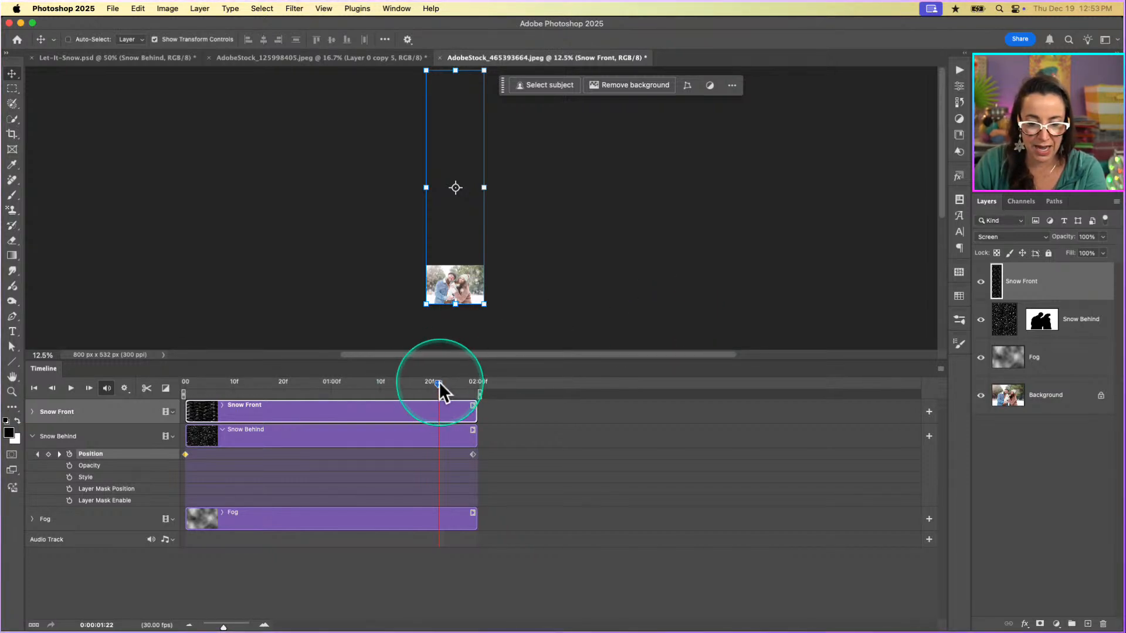
# Add a Position keyframe to the Snow Front layer at the first frame, 0:00:00:00.
pyautogui.moveTo(438, 382); pyautogui.dragTo(189, 382)
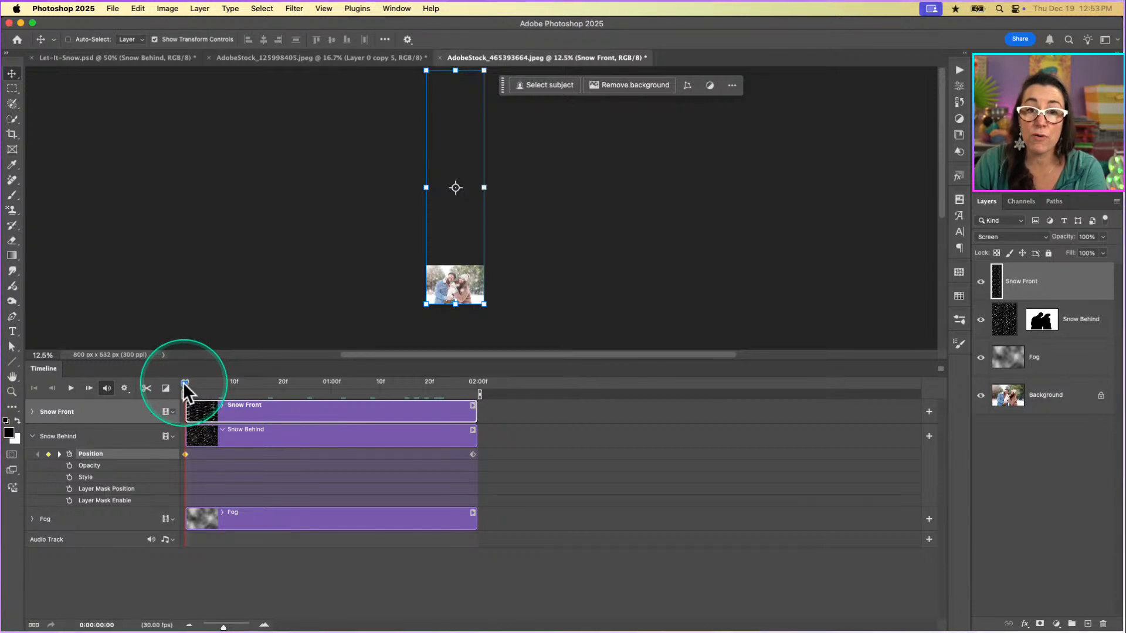
pyautogui.moveTo(183, 382); pyautogui.dragTo(210, 382)
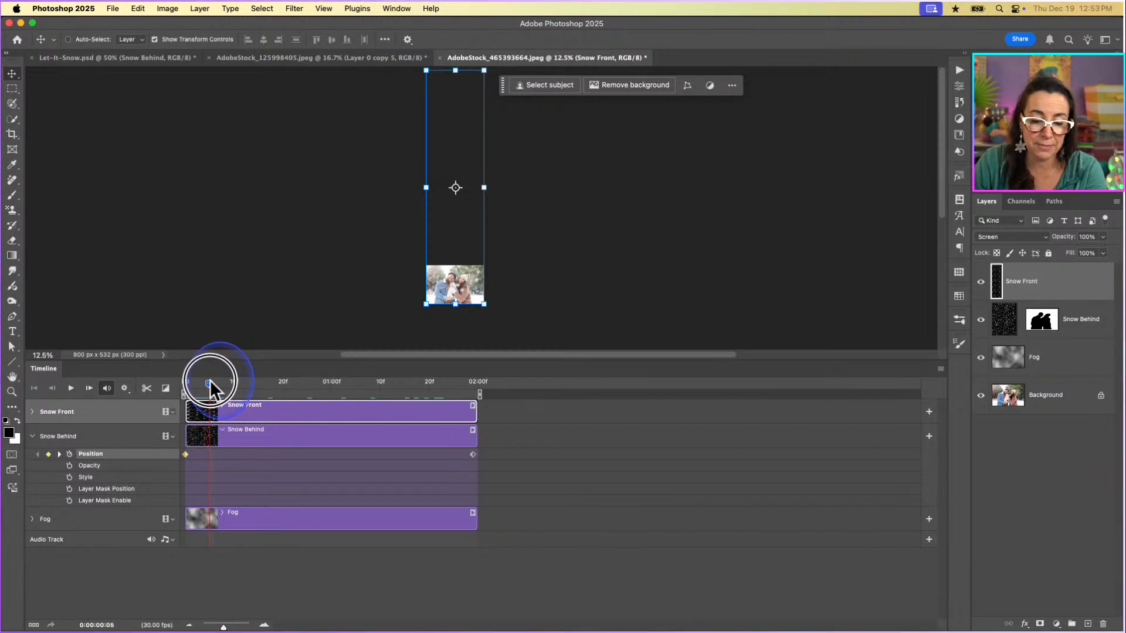
pyautogui.moveTo(207, 381); pyautogui.dragTo(184, 382)
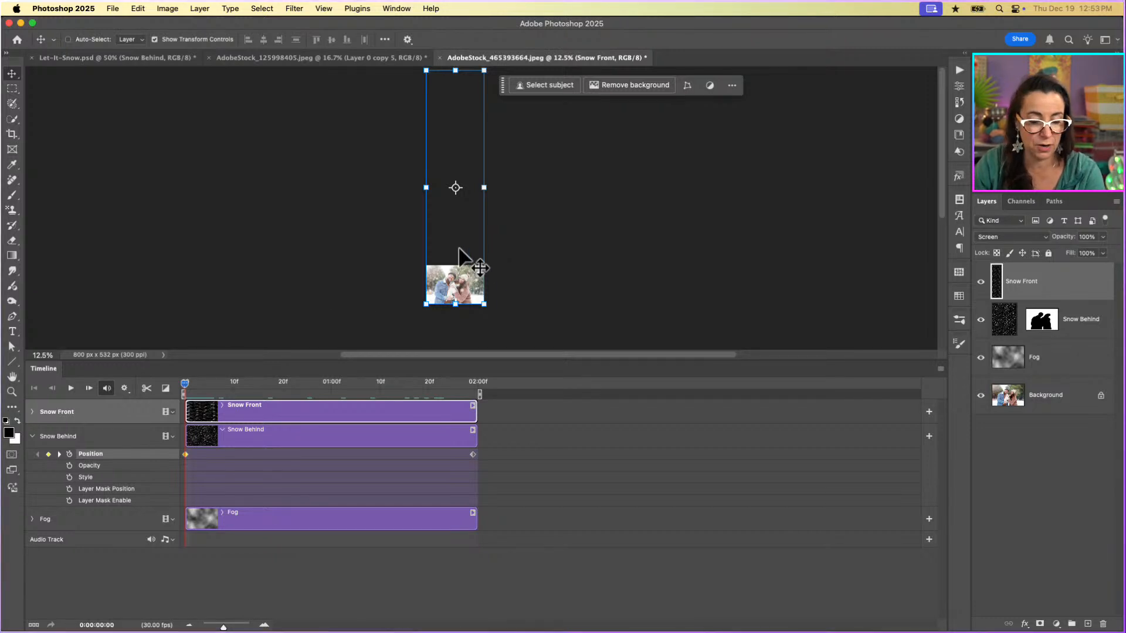
pyautogui.click(29, 412)
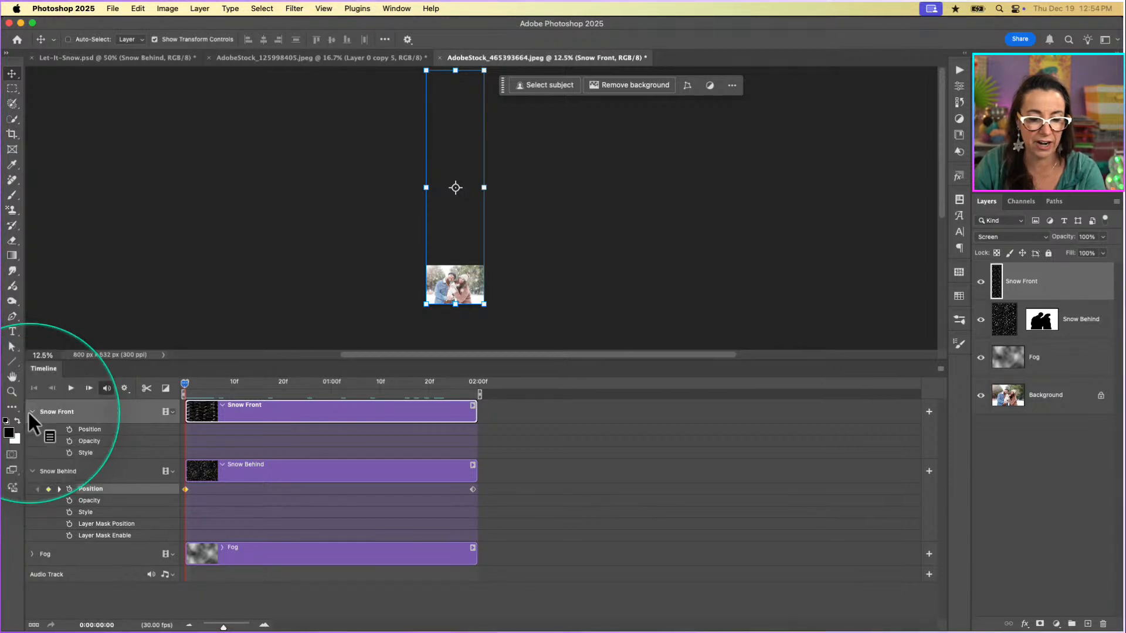
pyautogui.click(69, 429)
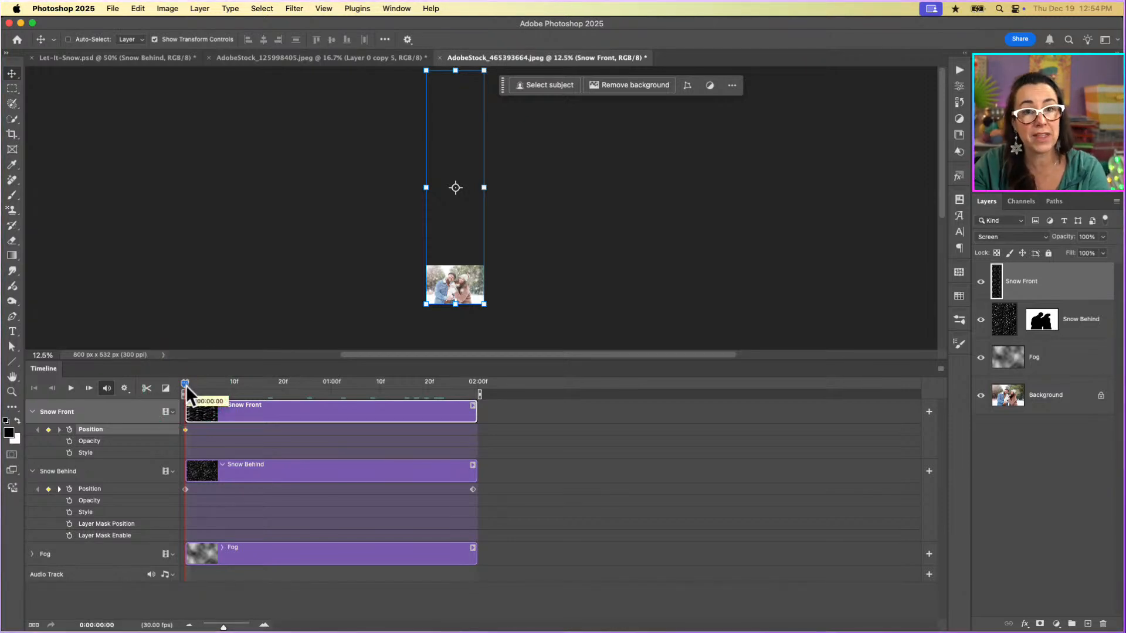
# At frame 0:00:01:29, move the Snow Front strip straight down until its top edge aligns with the canvas top, recording the end Position keyframe.
pyautogui.moveTo(185, 385); pyautogui.dragTo(362, 397)
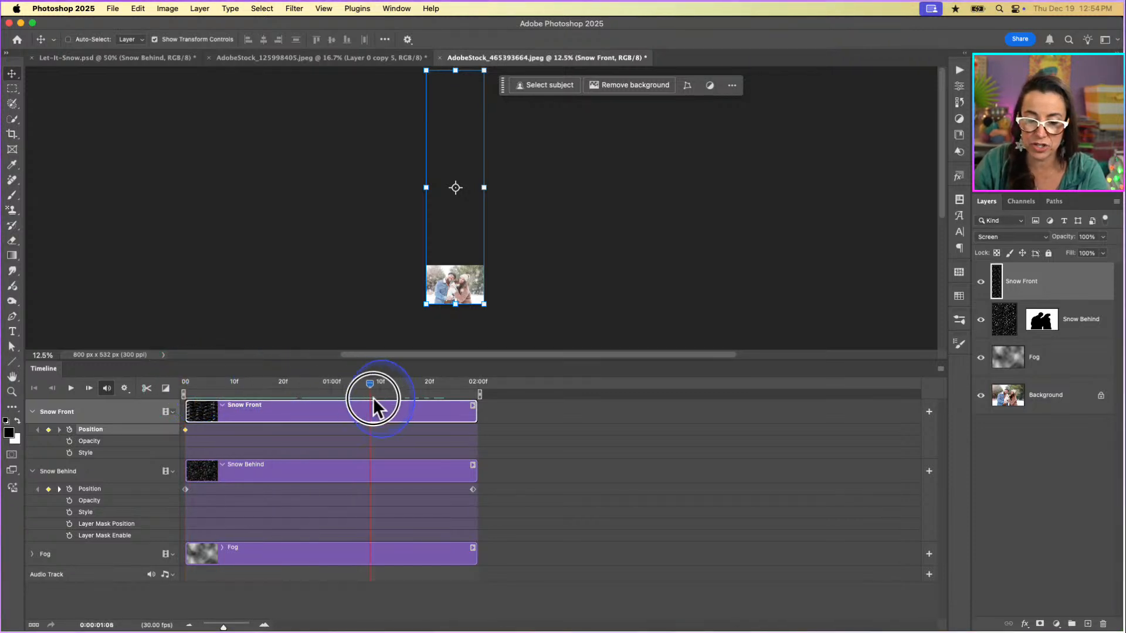
pyautogui.moveTo(498, 405); pyautogui.dragTo(505, 404)
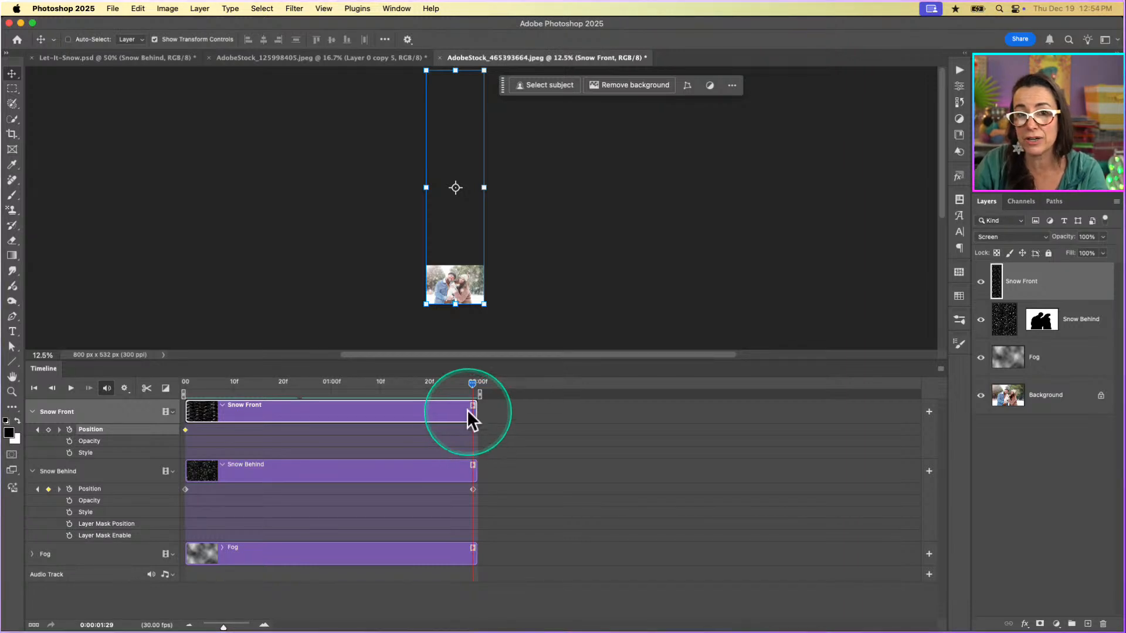
pyautogui.scroll(-5, 492, 255)
pyautogui.scroll(-10, 530, 262)
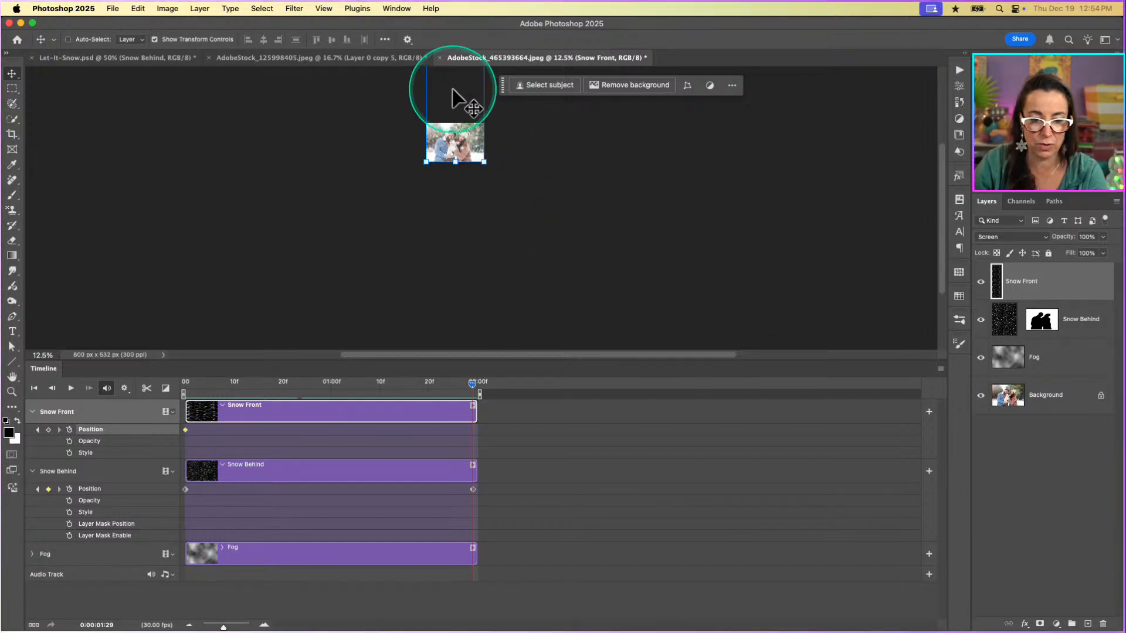
pyautogui.moveTo(453, 97); pyautogui.dragTo(423, 371)
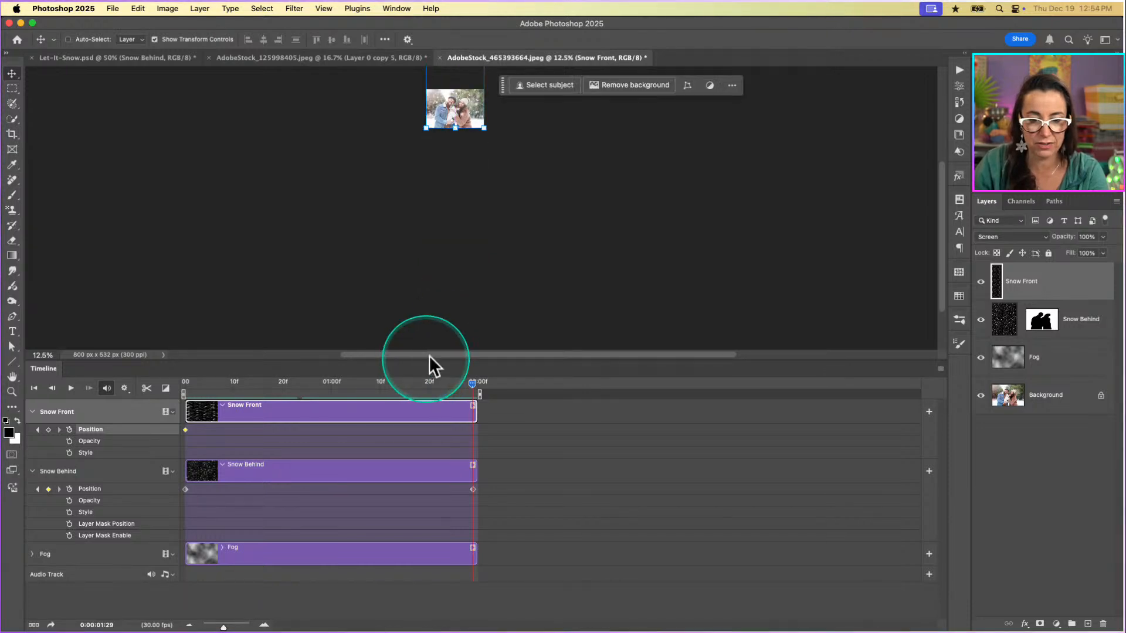
pyautogui.scroll(12, 503, 214)
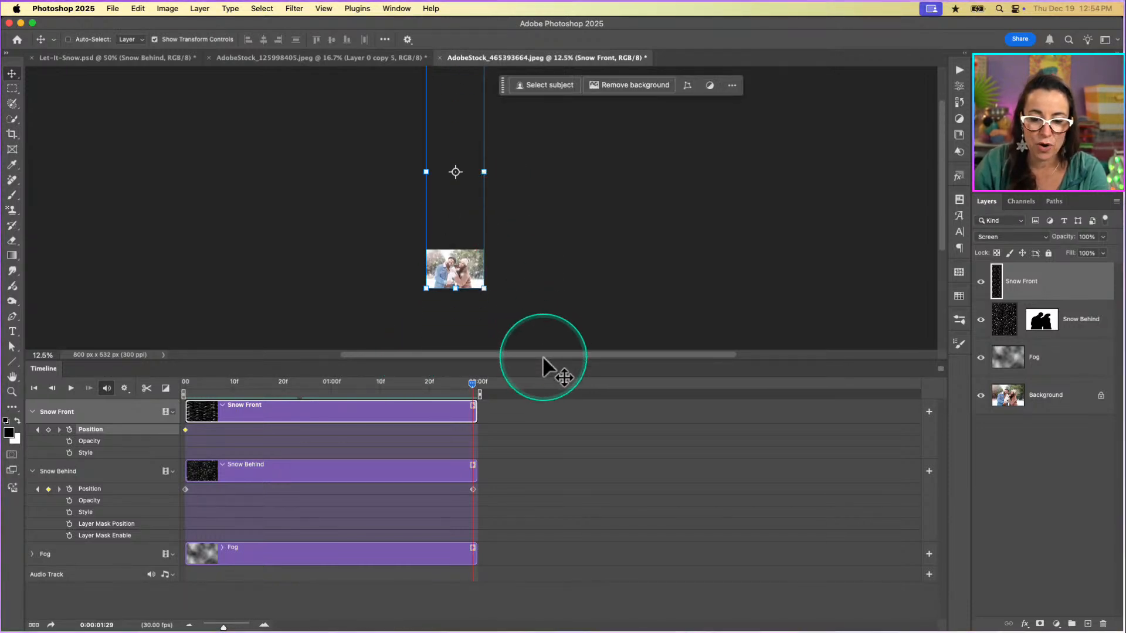
pyautogui.moveTo(545, 360); pyautogui.dragTo(551, 534)
pyautogui.moveTo(476, 148); pyautogui.dragTo(481, 341)
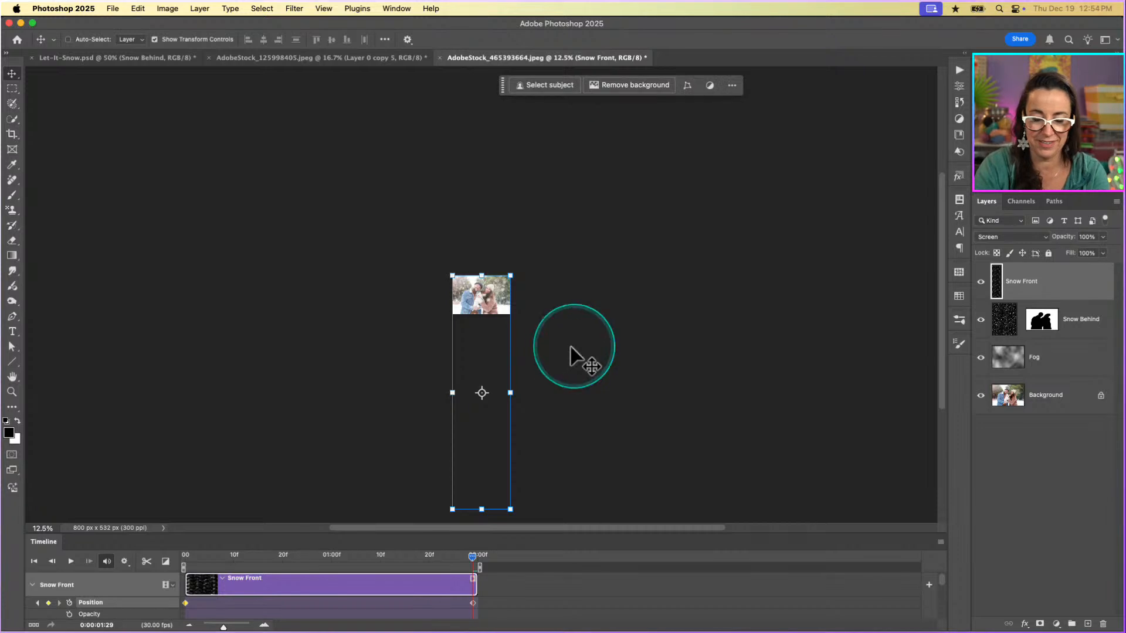
# Check the strip's top-edge alignment at 25% zoom and expand the timeline area to show all tracks.
pyautogui.press('super+plus')
pyautogui.press('super+plus')
pyautogui.scroll(-5, 571, 347)
pyautogui.scroll(3, 571, 347)
pyautogui.hscroll(-1, 571, 348)
pyautogui.scroll(-1, 570, 347)
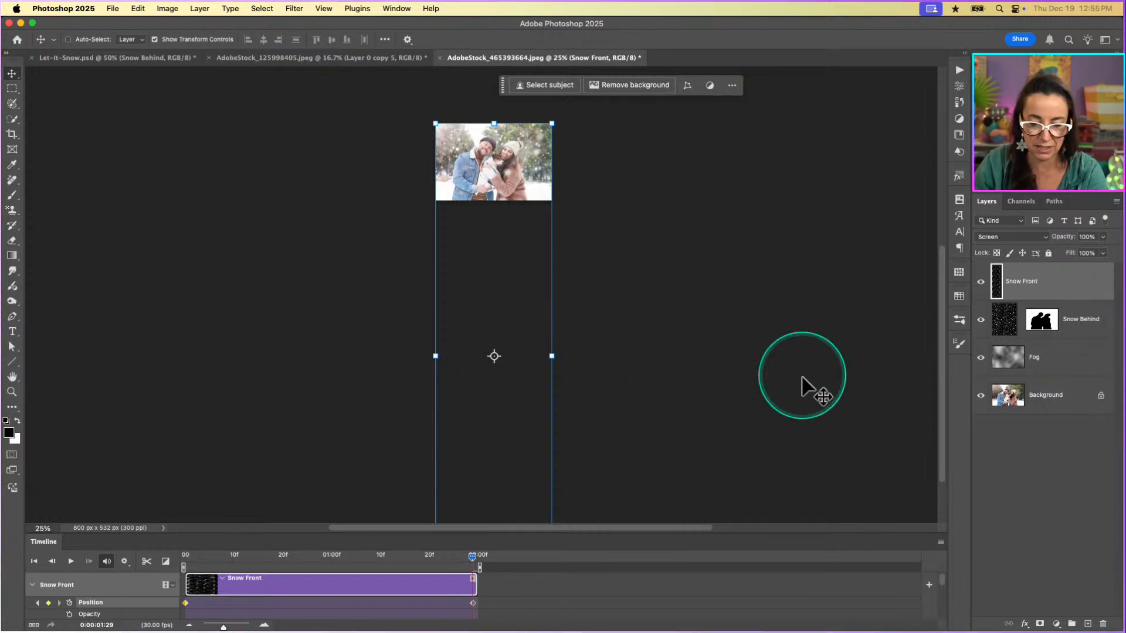
pyautogui.moveTo(752, 534); pyautogui.dragTo(767, 387)
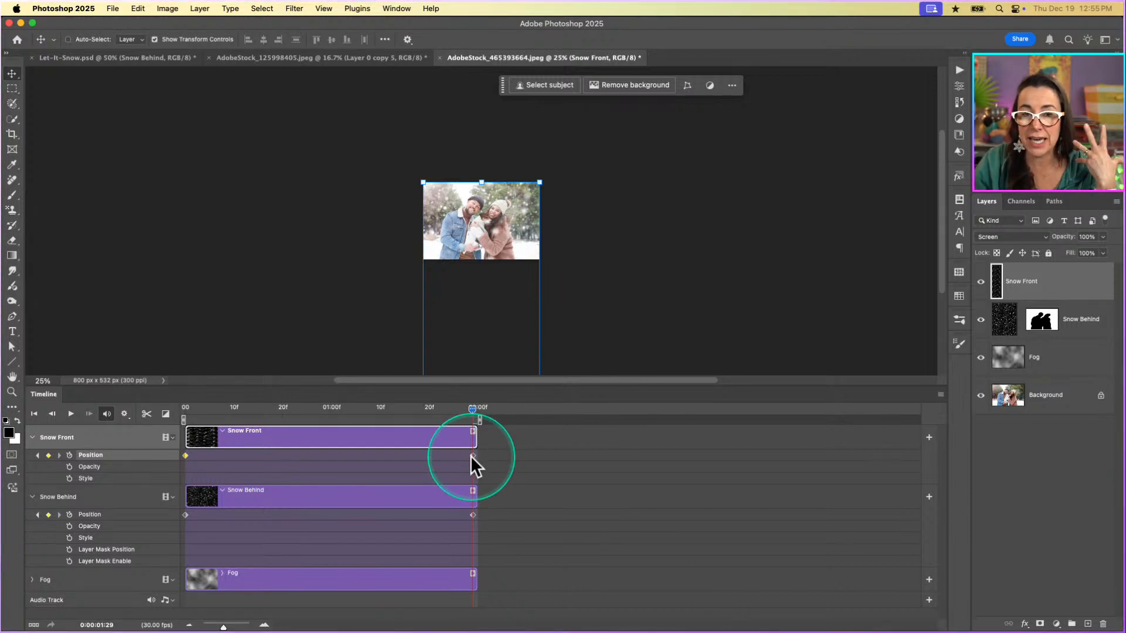
# Try moving the Snow Front strip above the canvas top at the last frame, undo it, and realign its top edge with the canvas.
pyautogui.moveTo(502, 216); pyautogui.dragTo(509, 167)
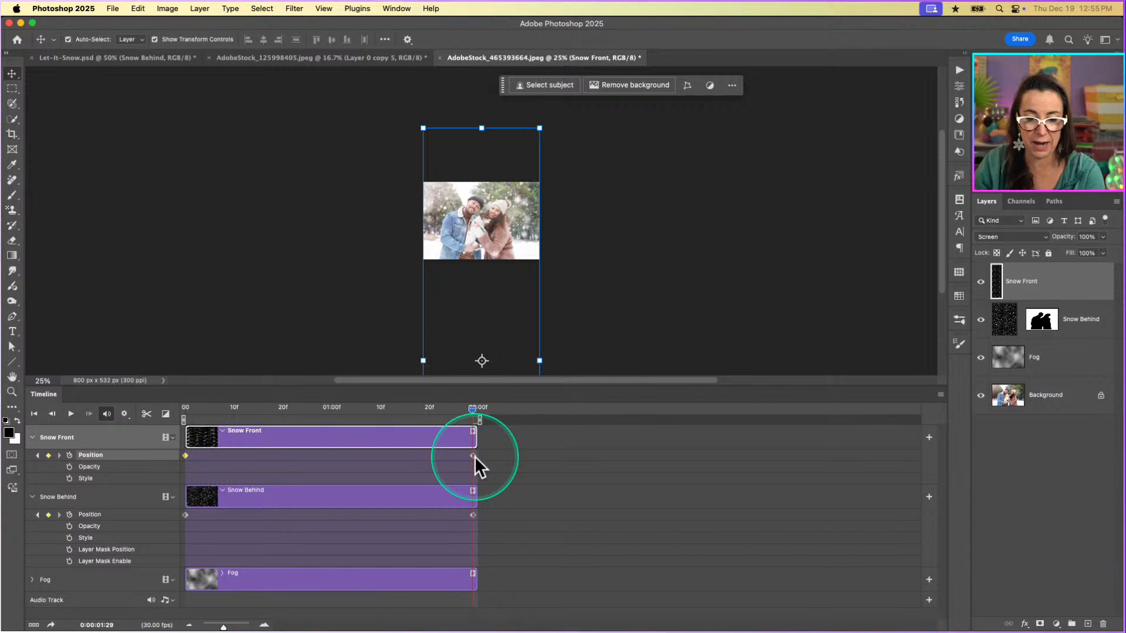
pyautogui.press('super+z')
pyautogui.press('super+z')
pyautogui.moveTo(470, 188); pyautogui.dragTo(498, 336)
pyautogui.moveTo(515, 239); pyautogui.dragTo(505, 337)
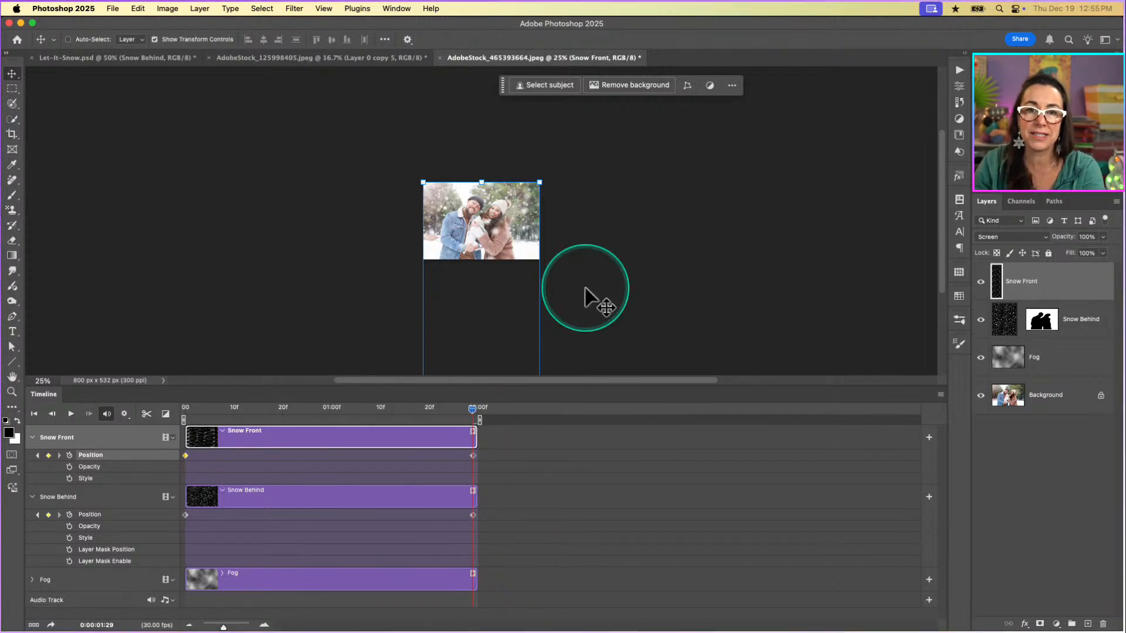
# Magnify the canvas to 50% to examine the snow over the couple photo at the last frame.
pyautogui.press('super+equal')
pyautogui.press('super+equal')
pyautogui.press('super+equal')
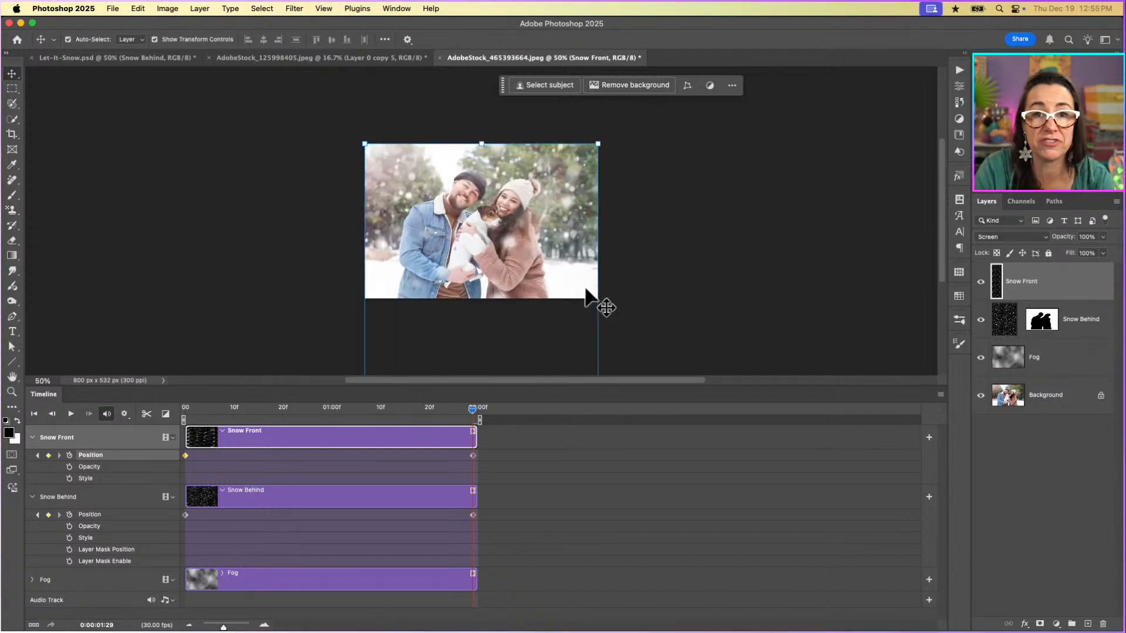
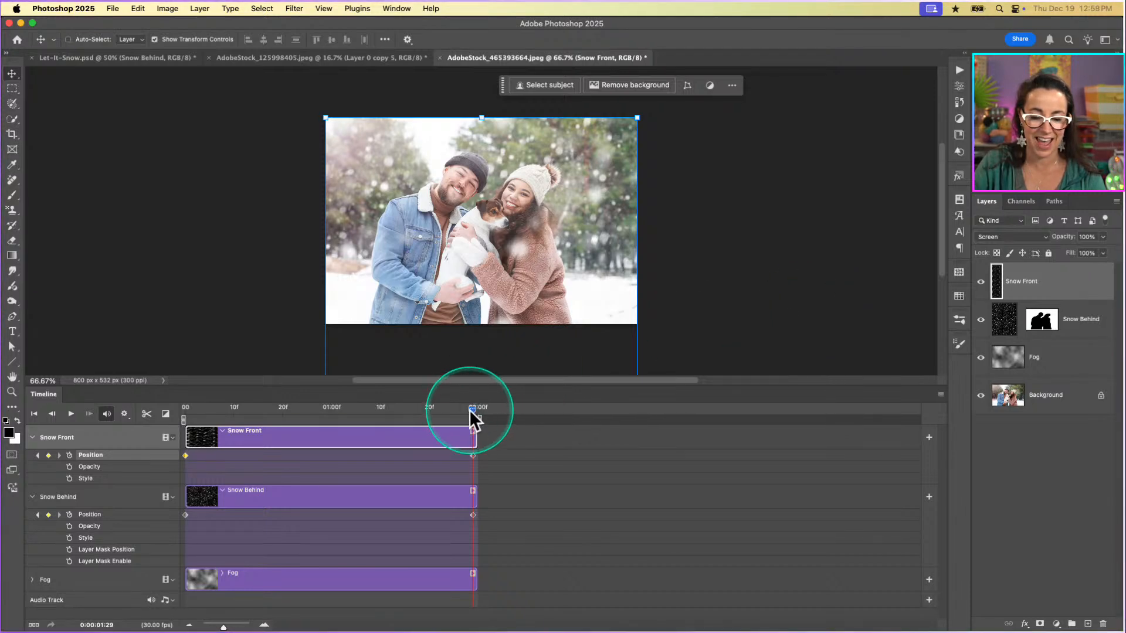
# Play the snow loop from the first frame with transform controls hidden and the canvas at 100%, and stop playback.
pyautogui.moveTo(470, 410); pyautogui.dragTo(150, 474)
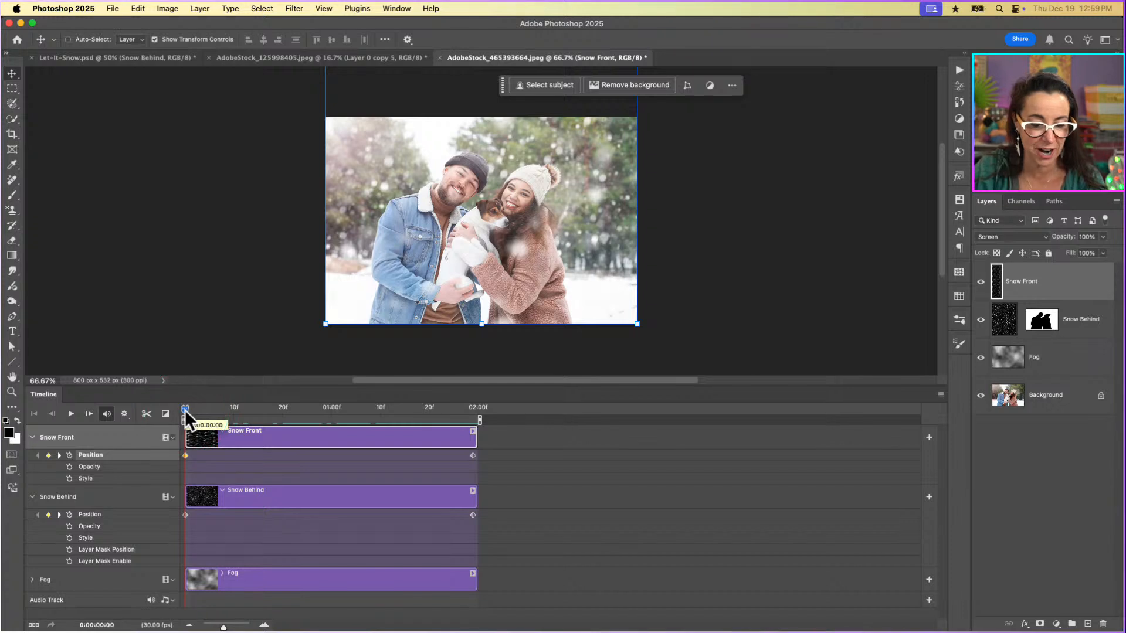
pyautogui.click(70, 415)
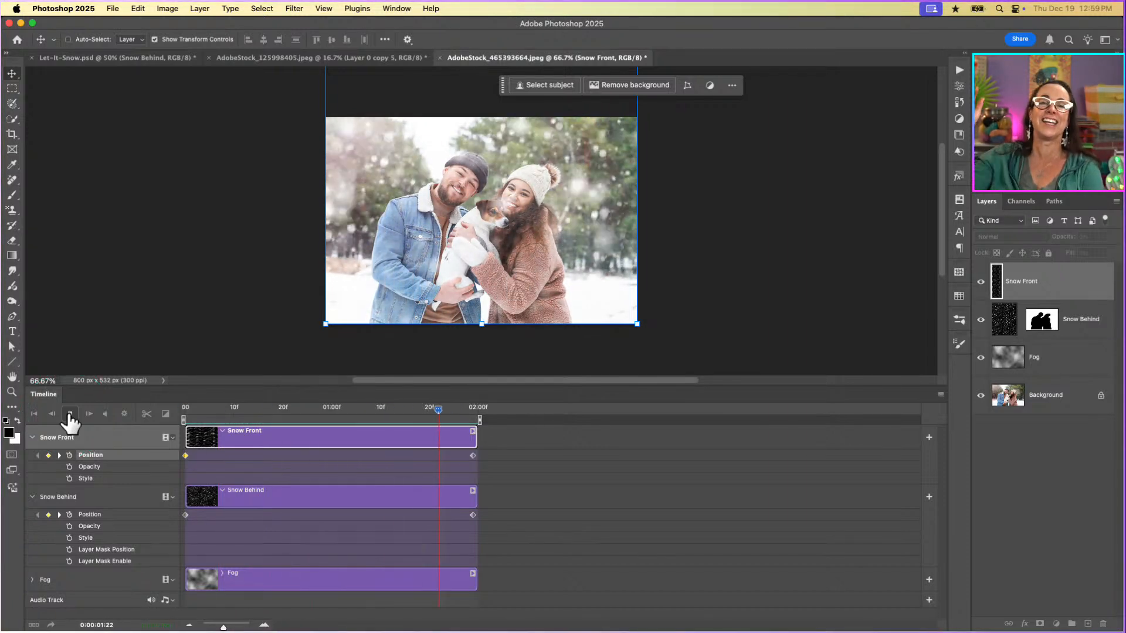
pyautogui.click(397, 534)
pyautogui.click(755, 374)
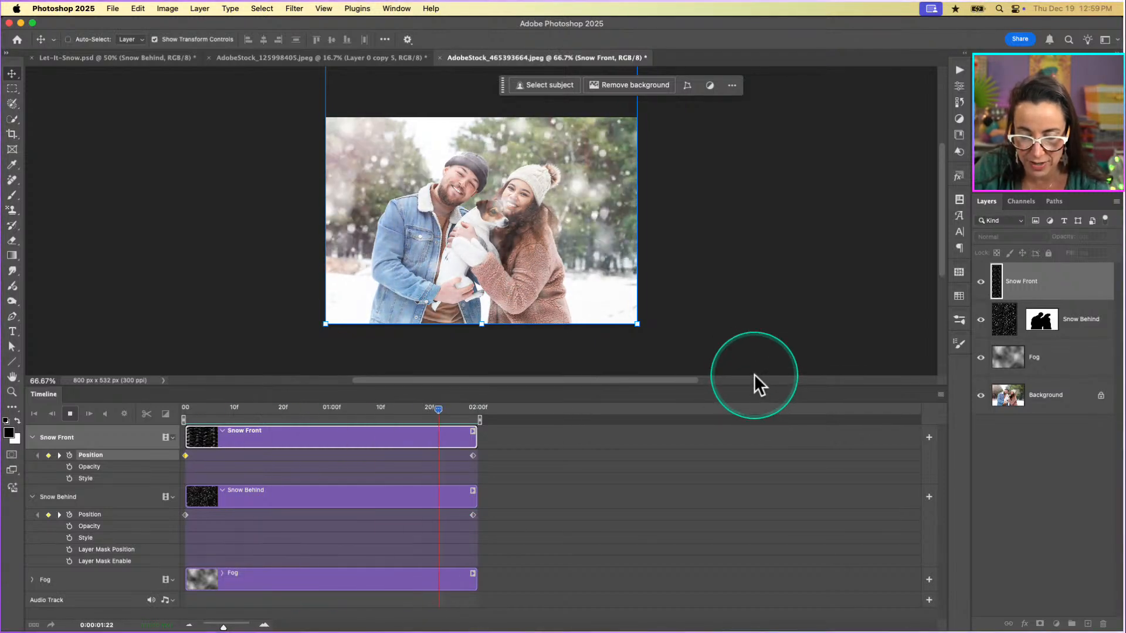
pyautogui.moveTo(752, 385); pyautogui.dragTo(751, 488)
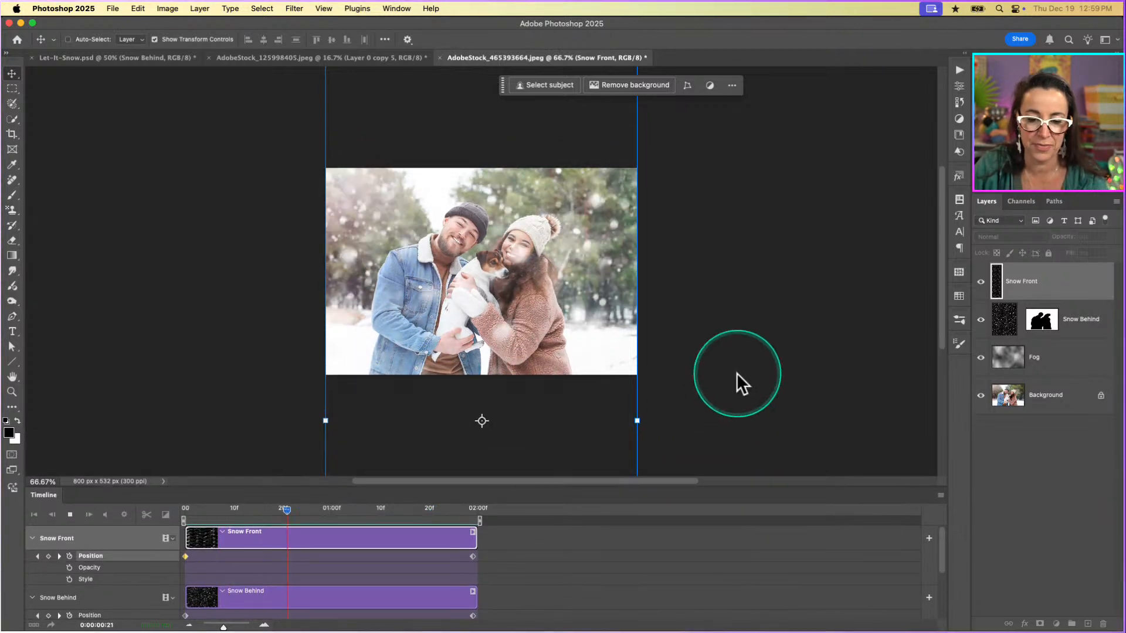
pyautogui.click(154, 39)
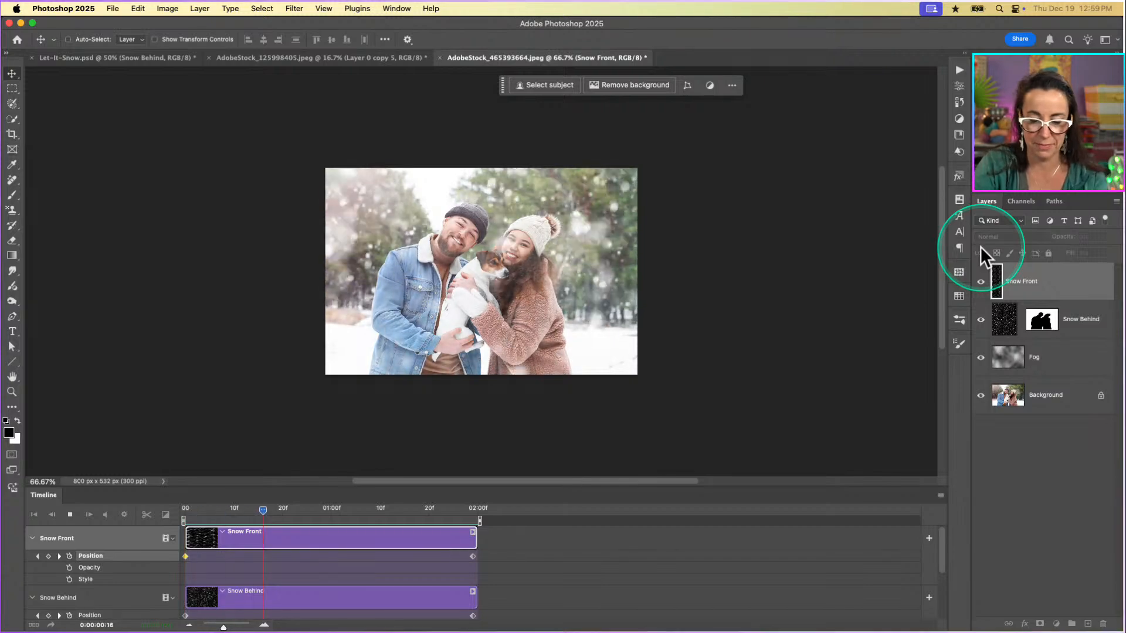
pyautogui.press('super+1')
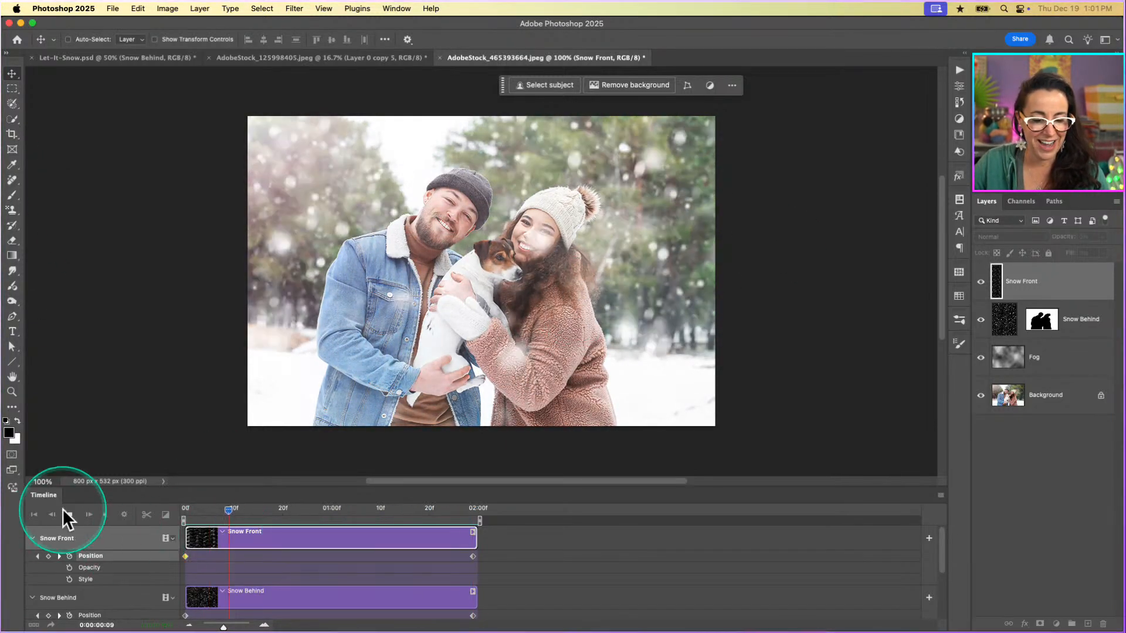
pyautogui.click(71, 516)
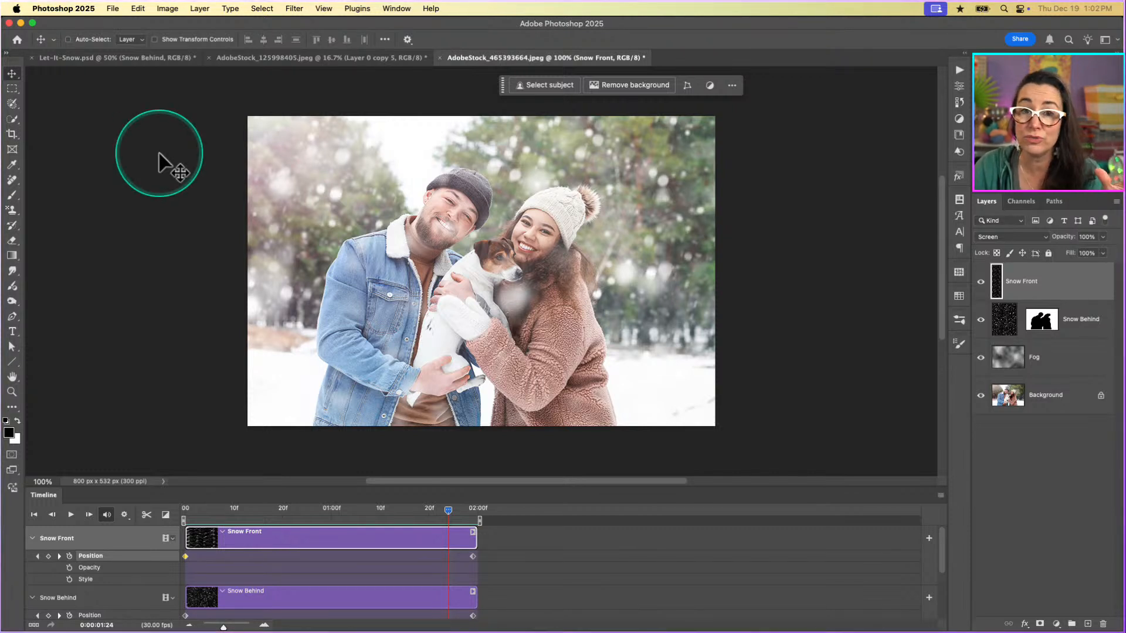
# Save the layered animation as the Photoshop file LetItSnow.psd in the Snow folder.
pyautogui.click(112, 9)
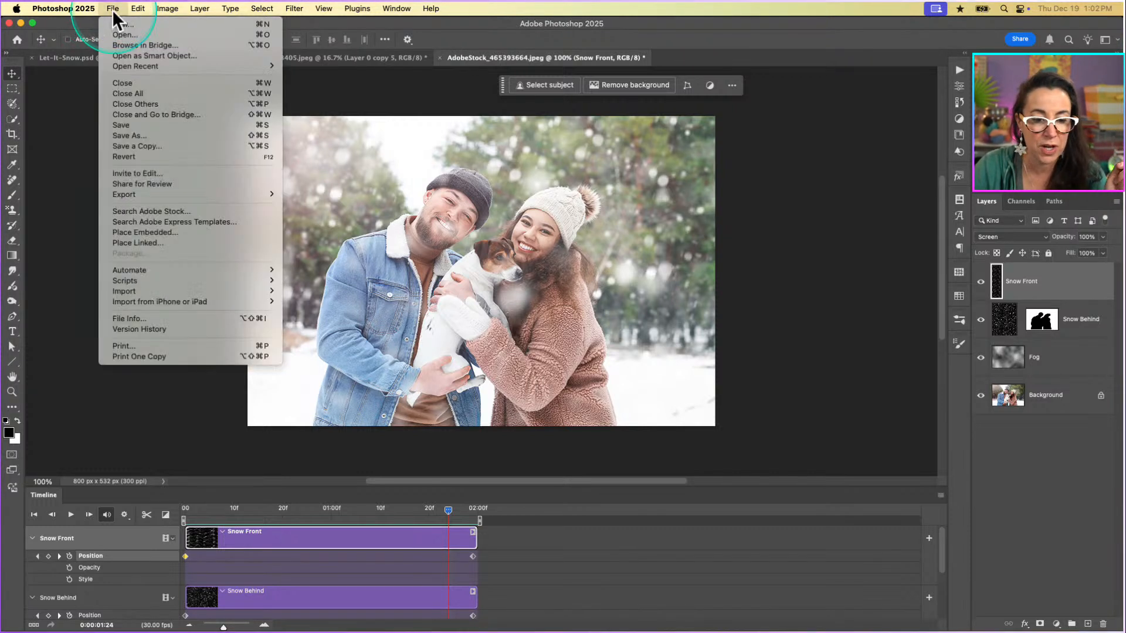
pyautogui.click(129, 139)
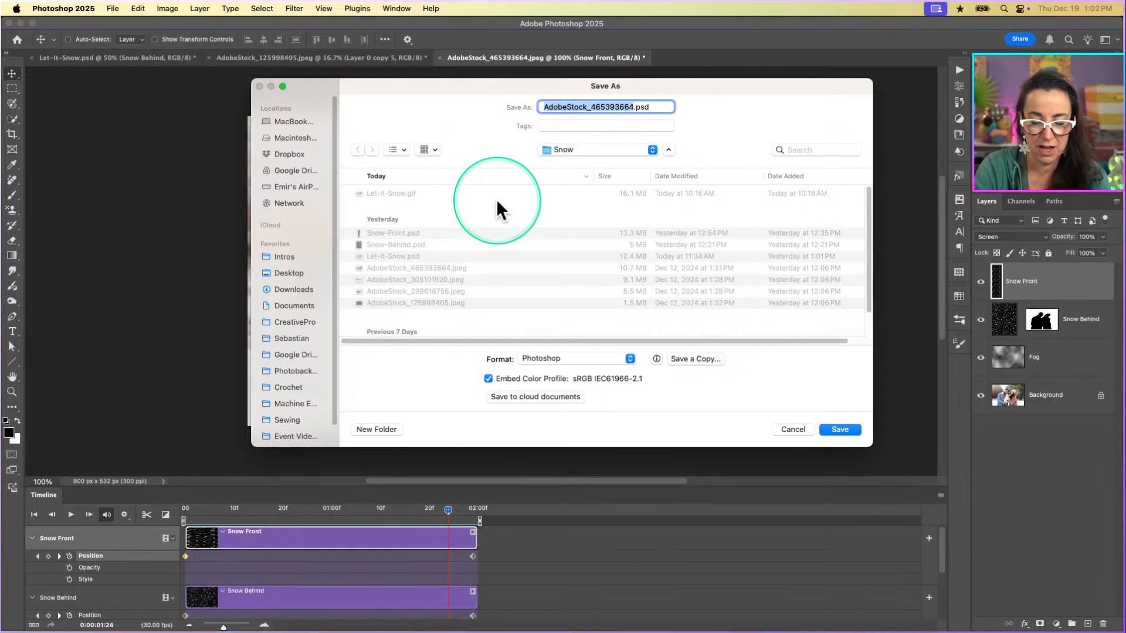
pyautogui.write('L')
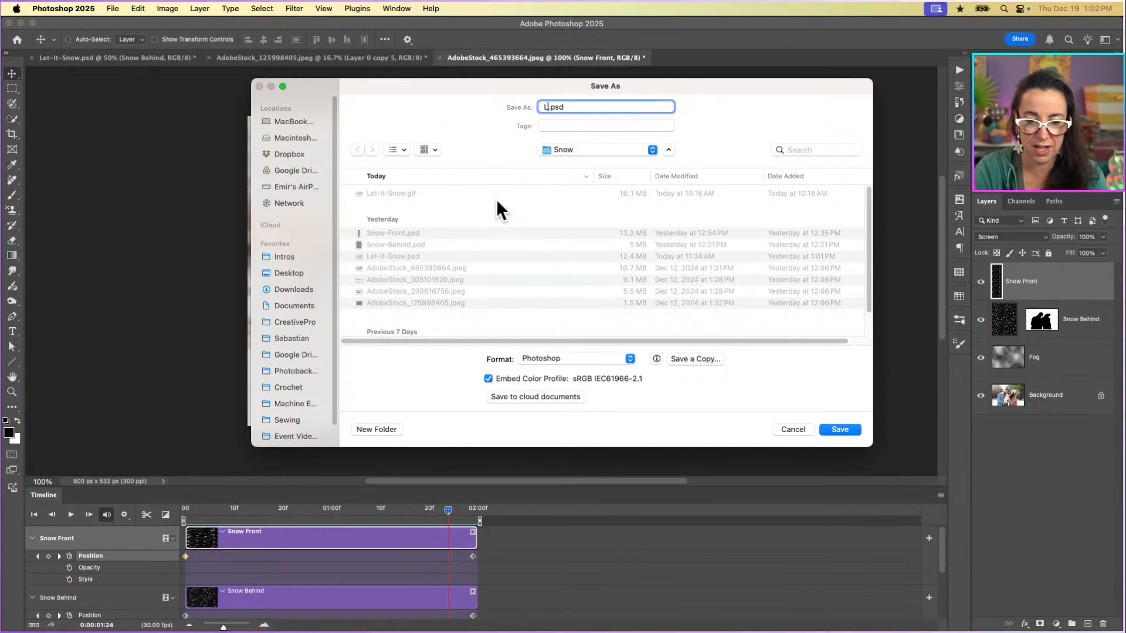
pyautogui.write('etItSnow')
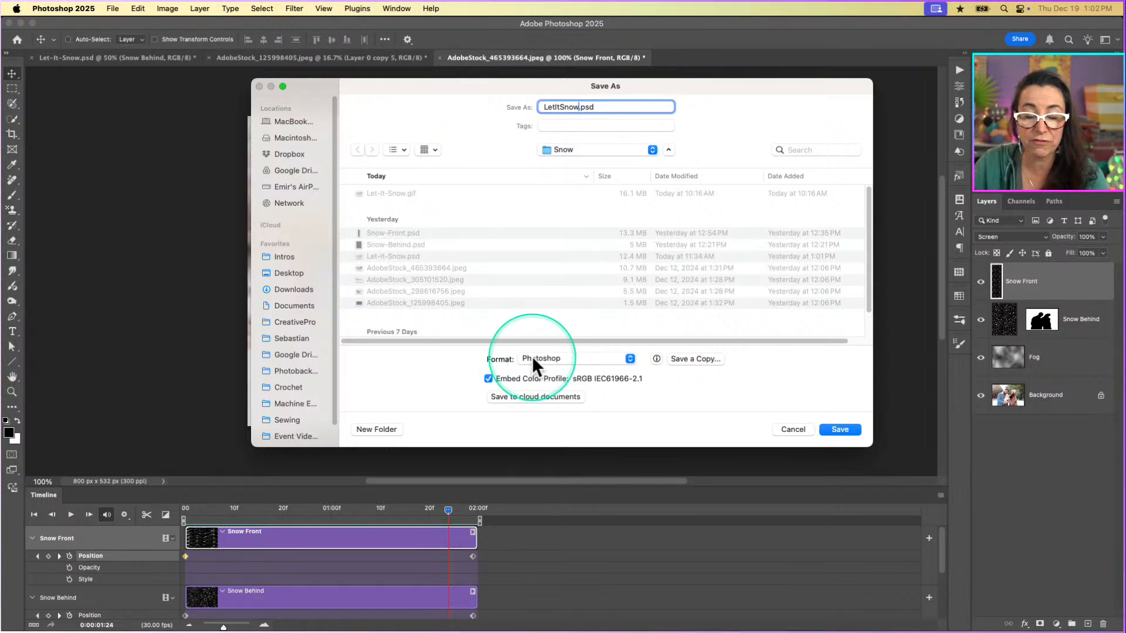
pyautogui.click(839, 431)
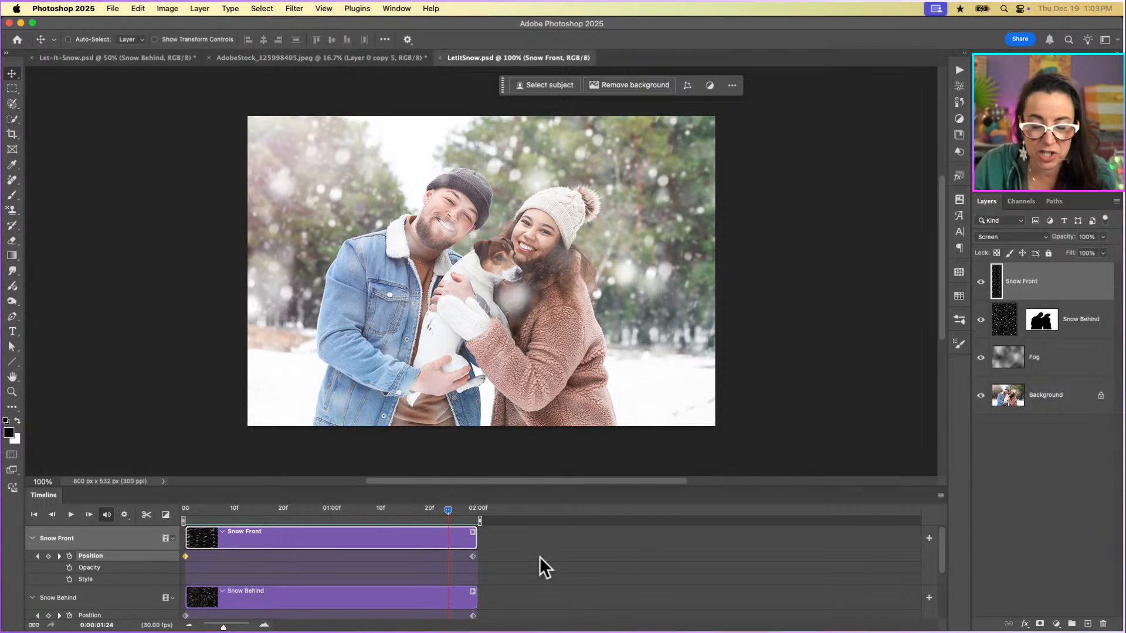
# Render all frames of the animation as the H.264 video LetItSnow.mp4 into the CreativePro/Livestreams/Snow folder.
pyautogui.click(560, 491)
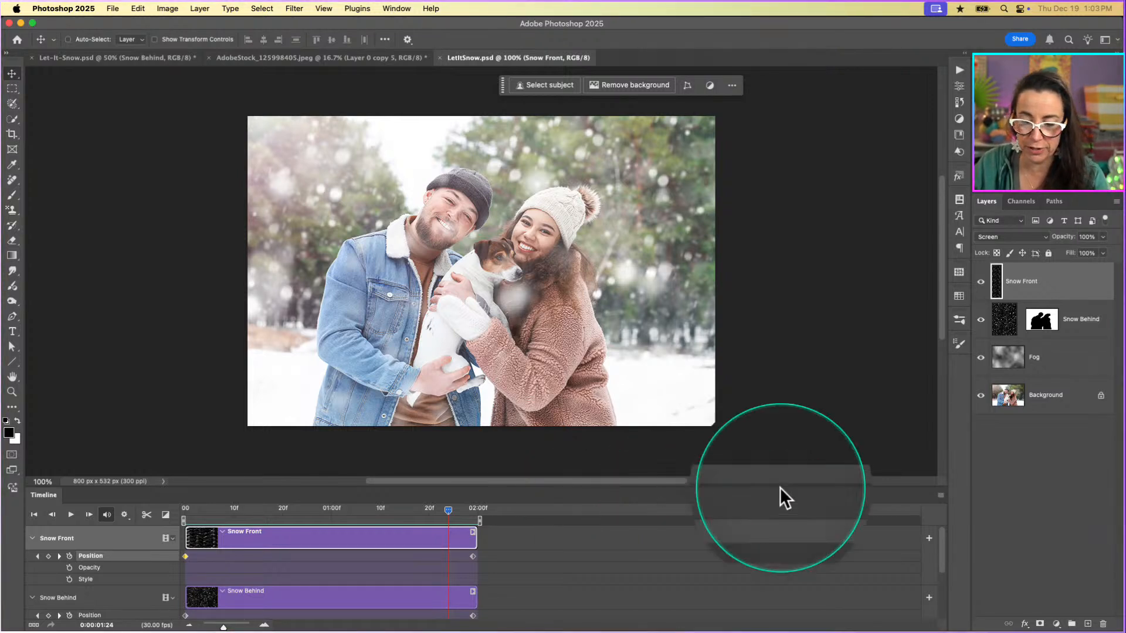
pyautogui.click(940, 494)
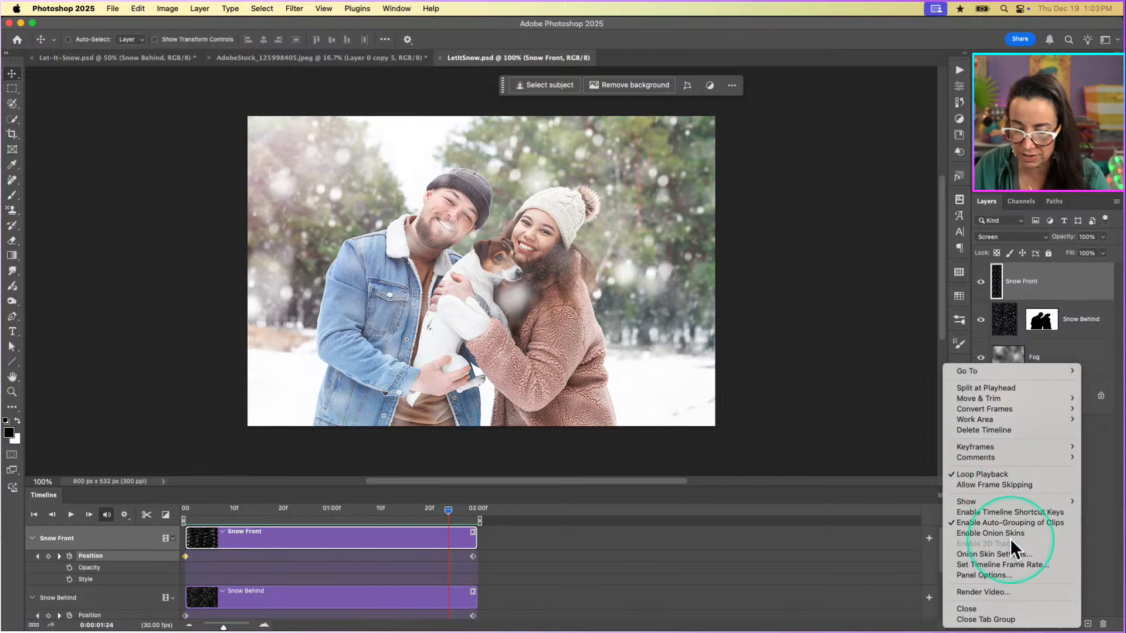
pyautogui.moveTo(980, 451)
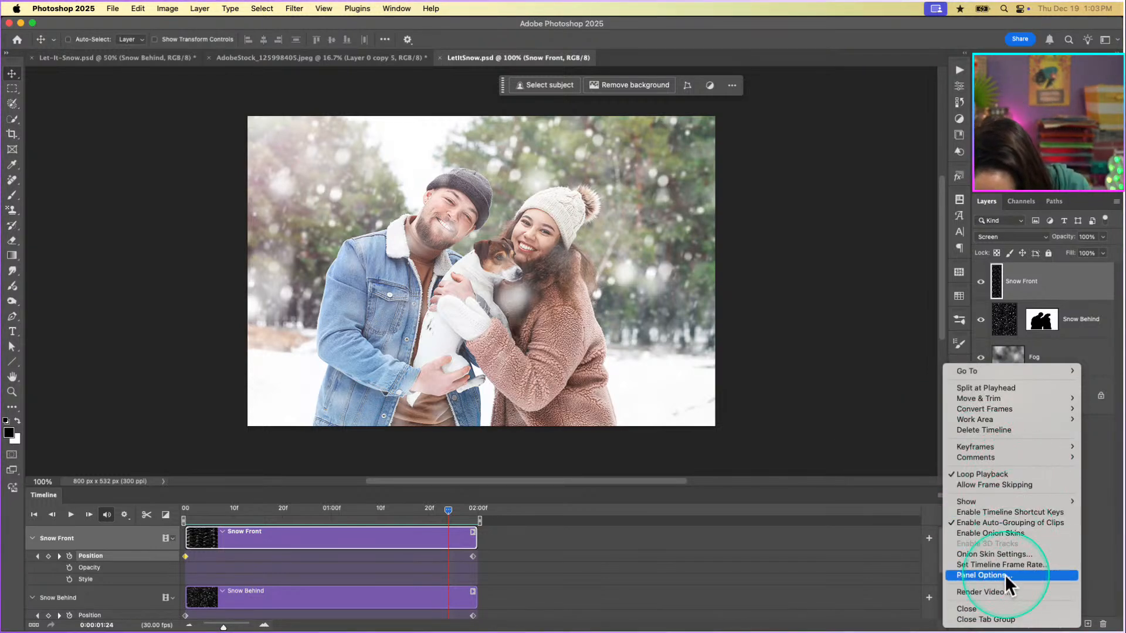
pyautogui.click(977, 591)
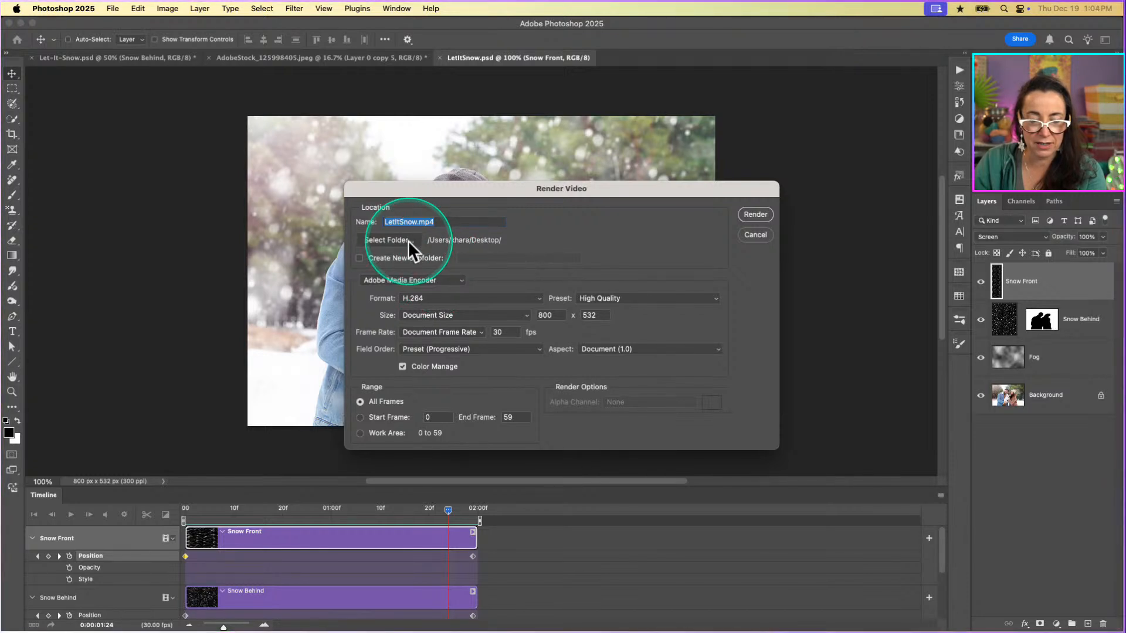
pyautogui.click(389, 240)
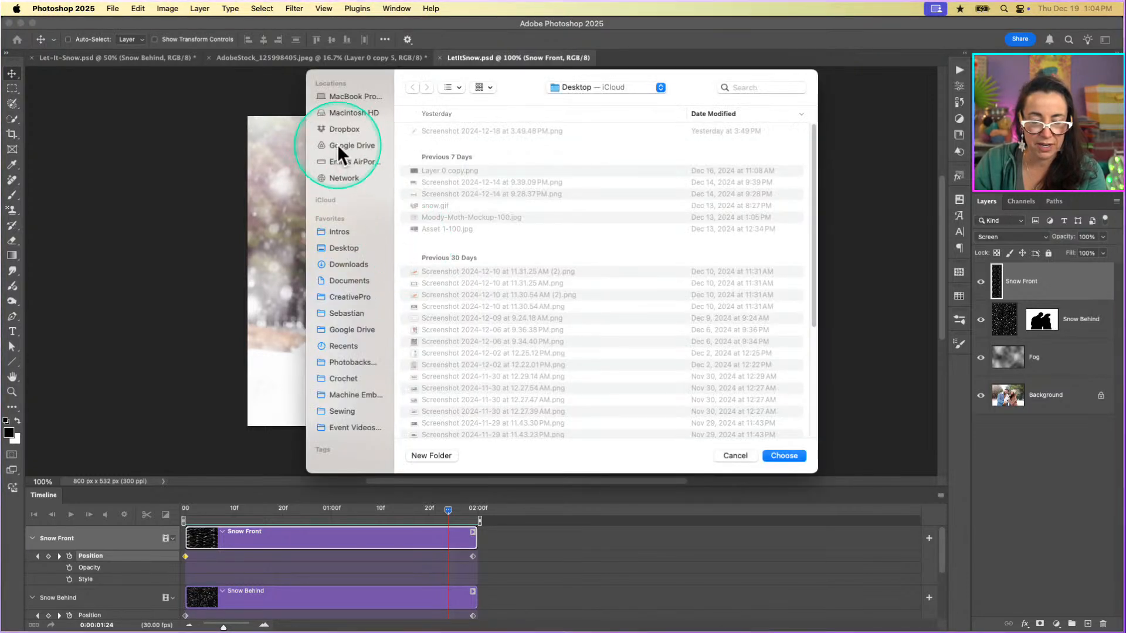
pyautogui.click(360, 297)
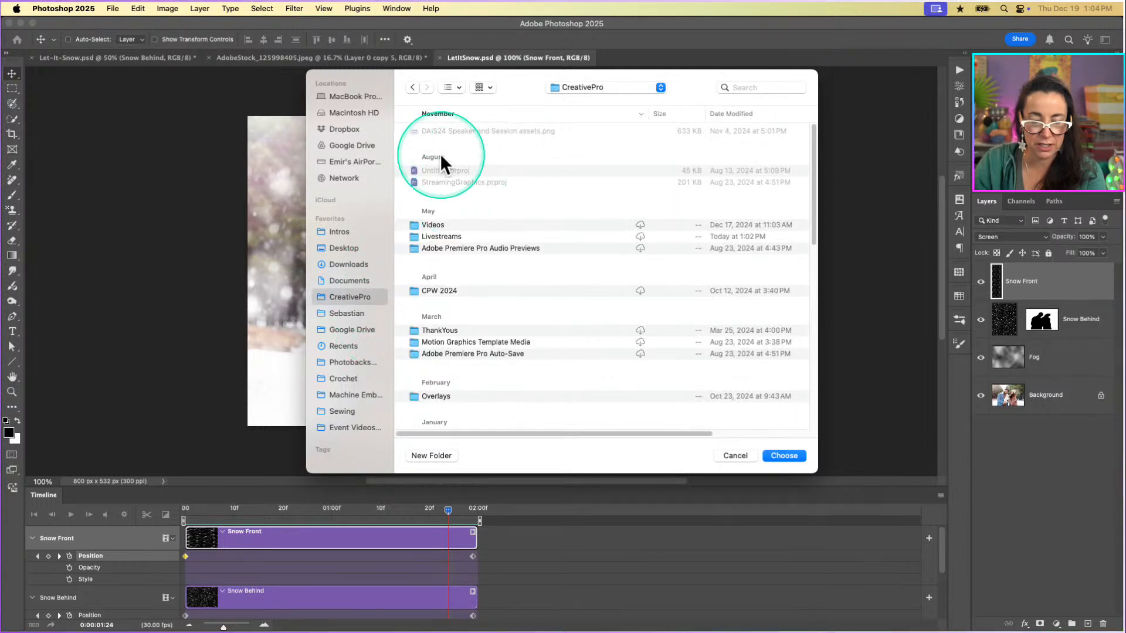
pyautogui.click(434, 237)
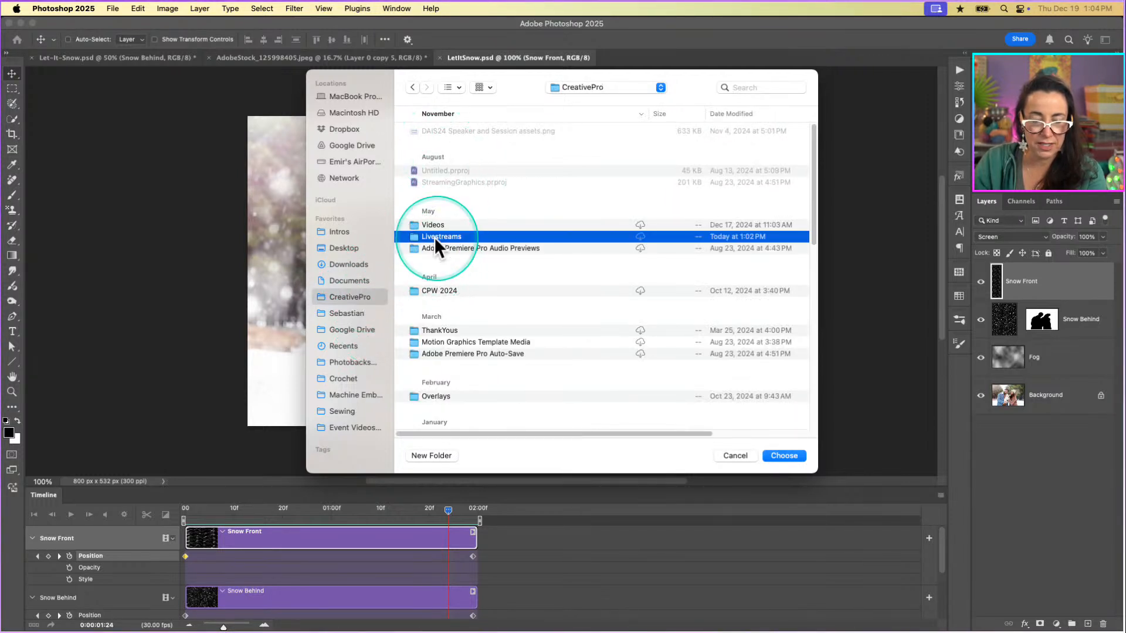
pyautogui.doubleClick(413, 238)
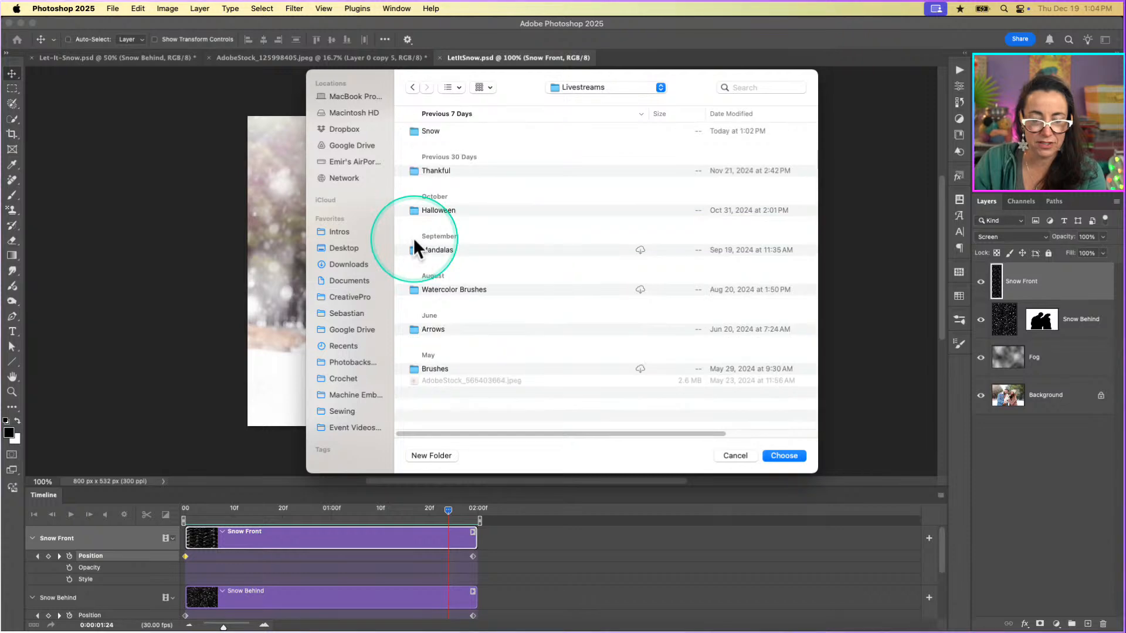
pyautogui.doubleClick(412, 132)
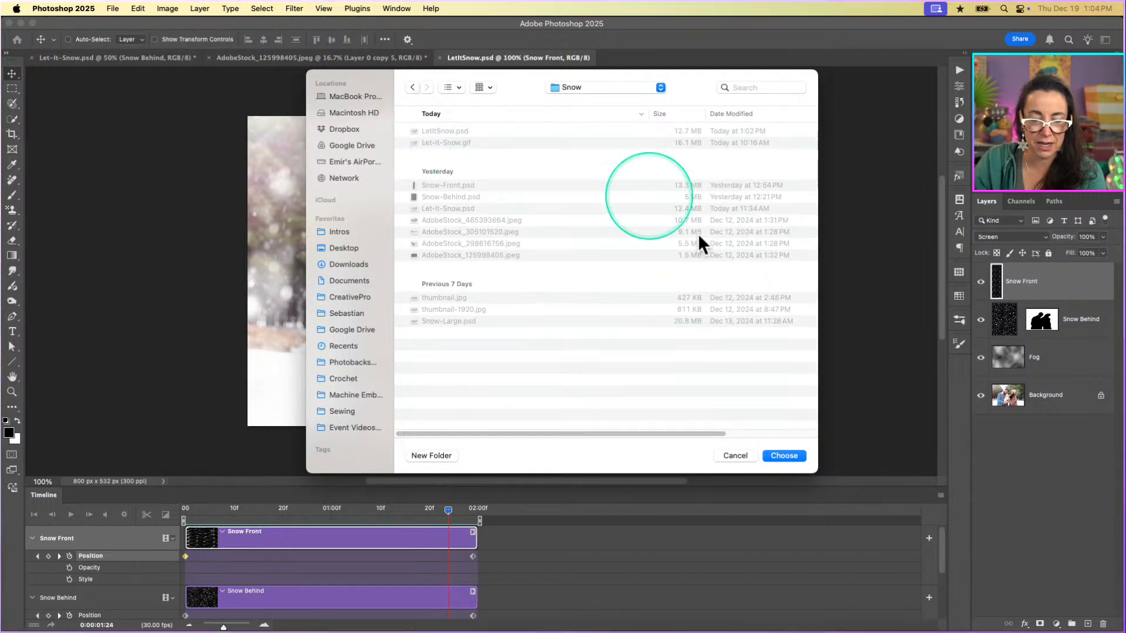
pyautogui.click(786, 454)
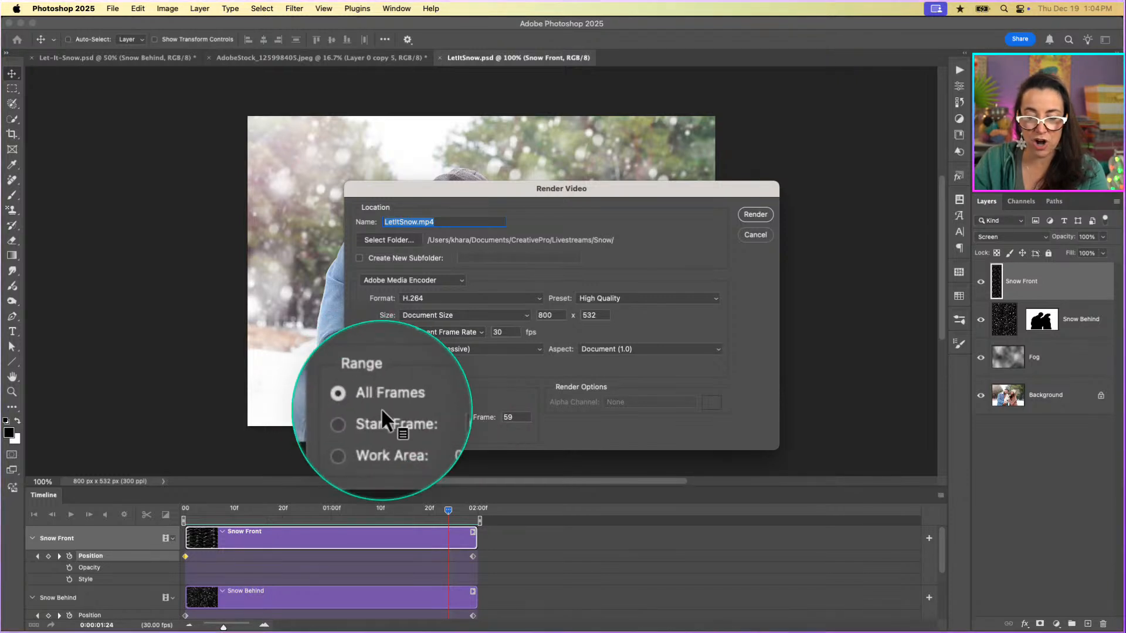
pyautogui.click(760, 216)
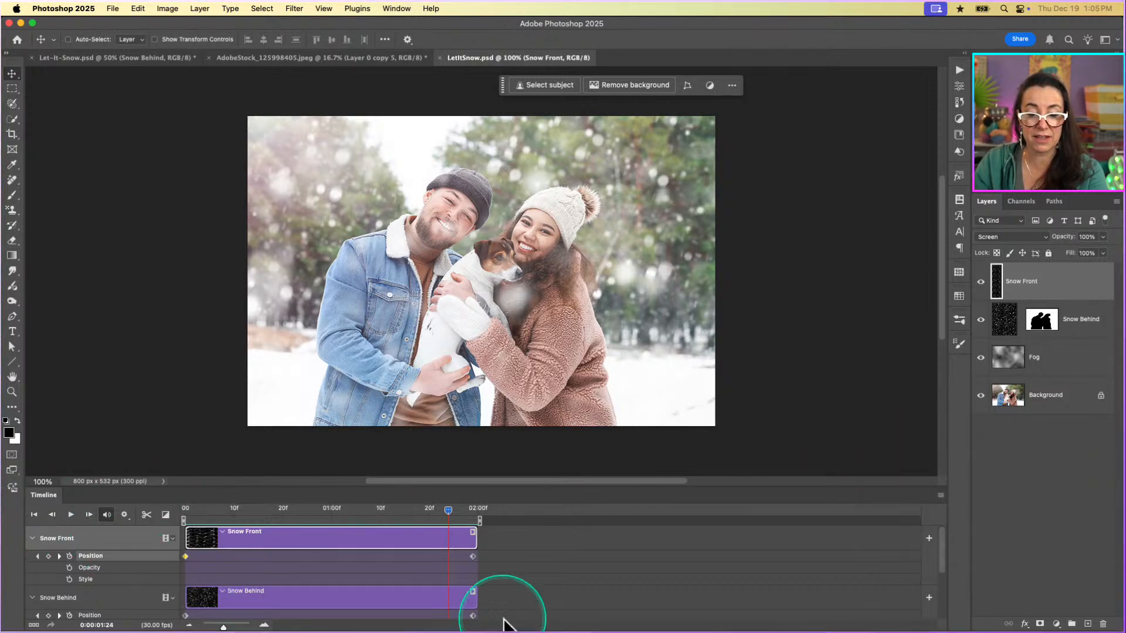
pyautogui.click(399, 9)
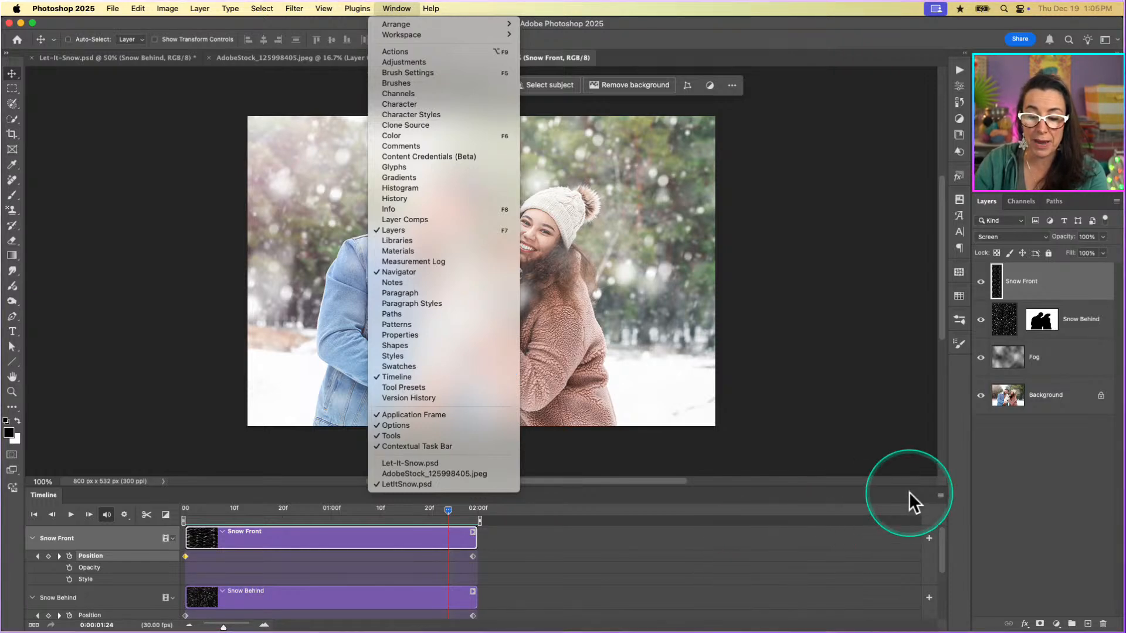
pyautogui.click(942, 496)
pyautogui.click(941, 496)
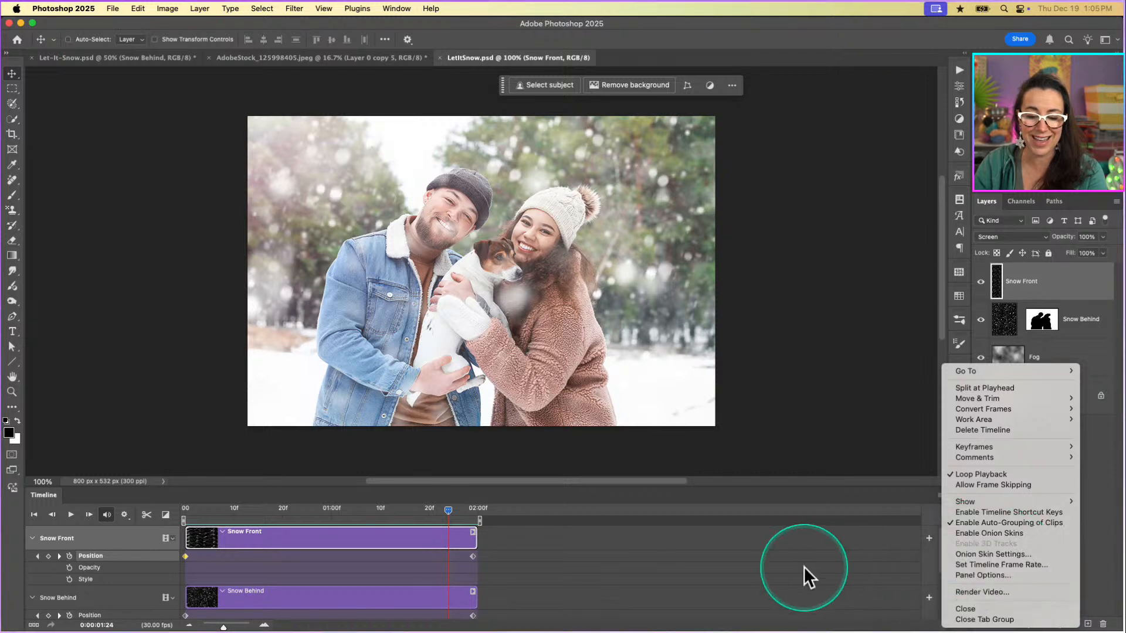
pyautogui.click(818, 490)
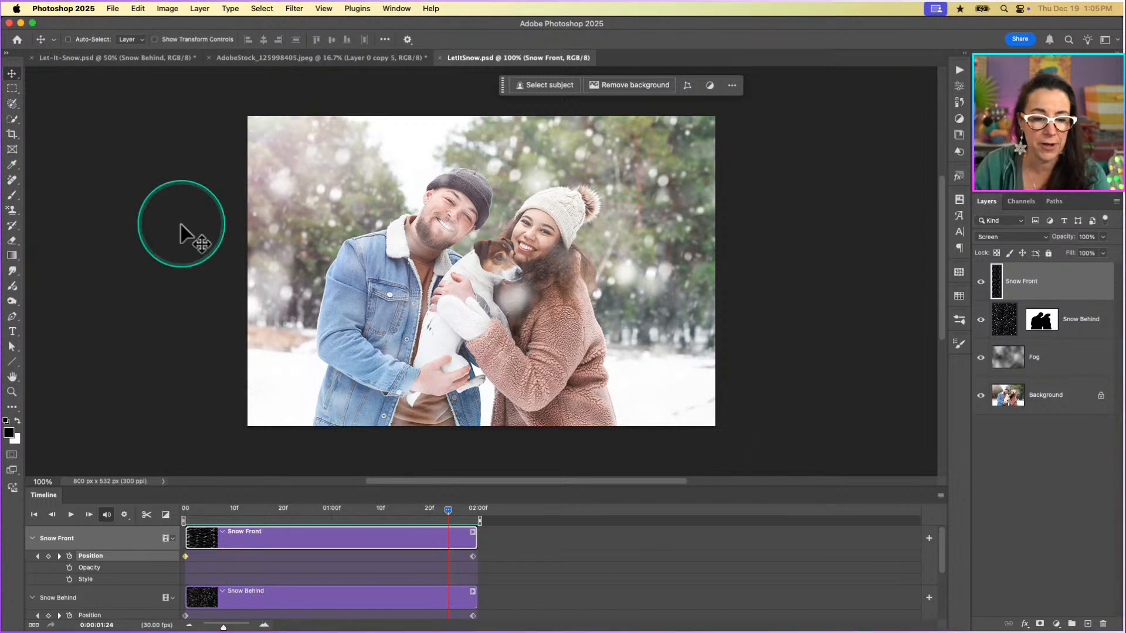
# Start a legacy Save for Web export of the animation with GIF as the file format.
pyautogui.click(113, 9)
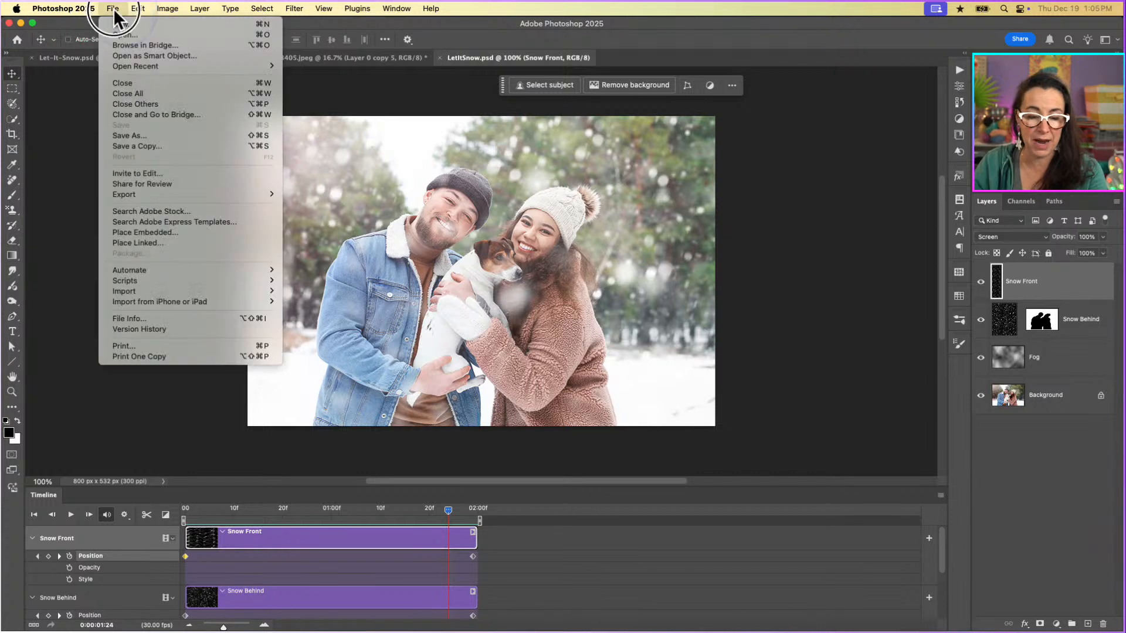
pyautogui.moveTo(128, 192)
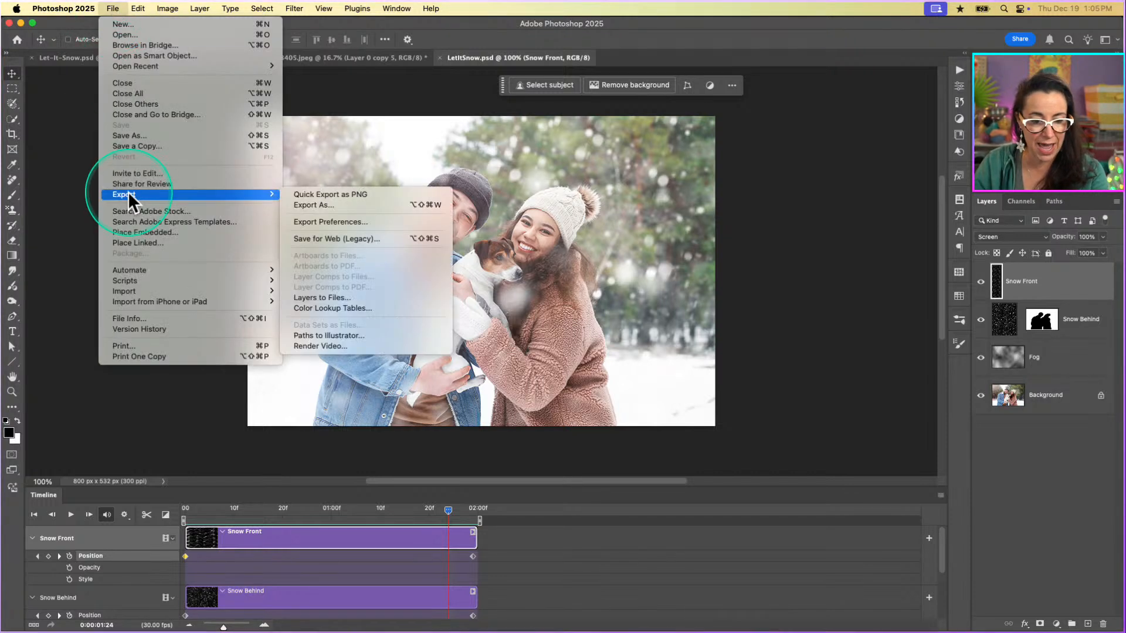
pyautogui.click(346, 239)
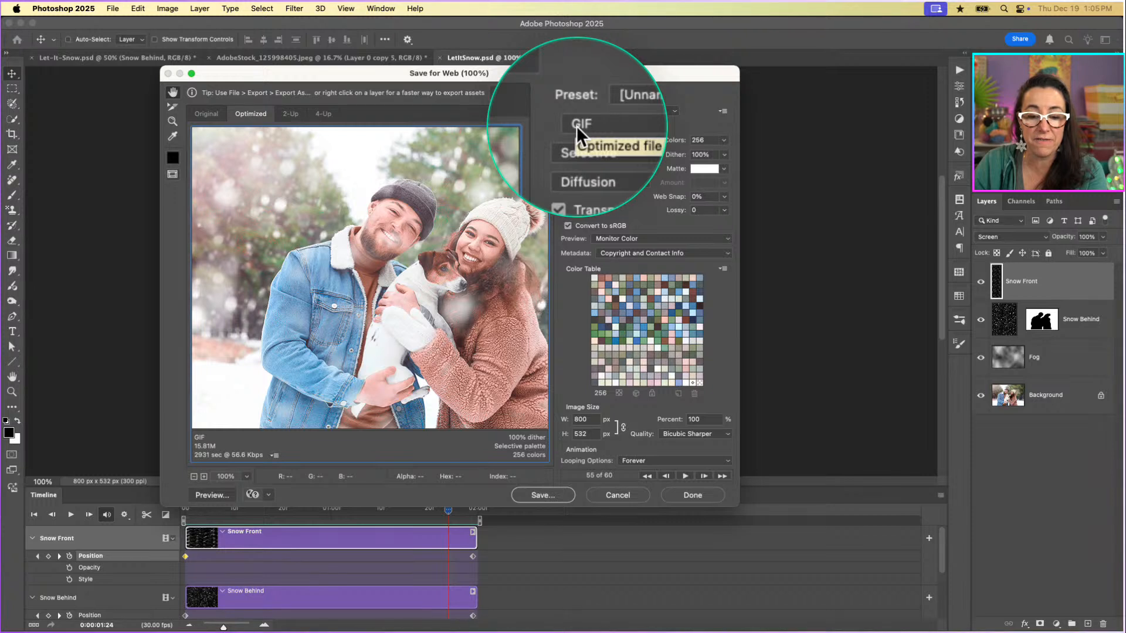
pyautogui.click(646, 129)
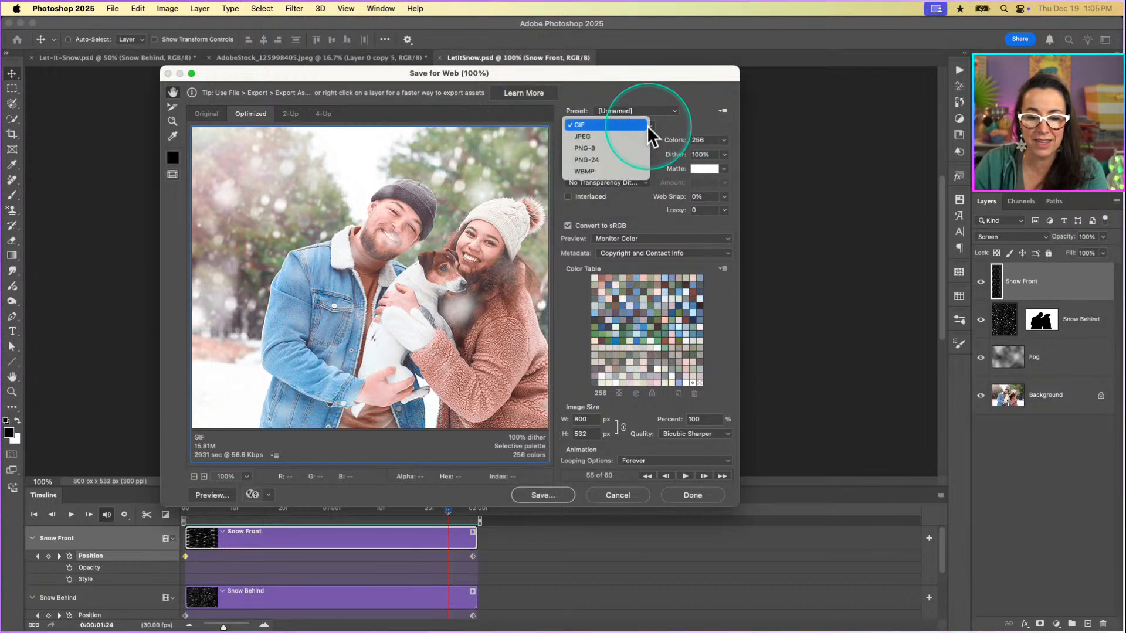
pyautogui.click(583, 125)
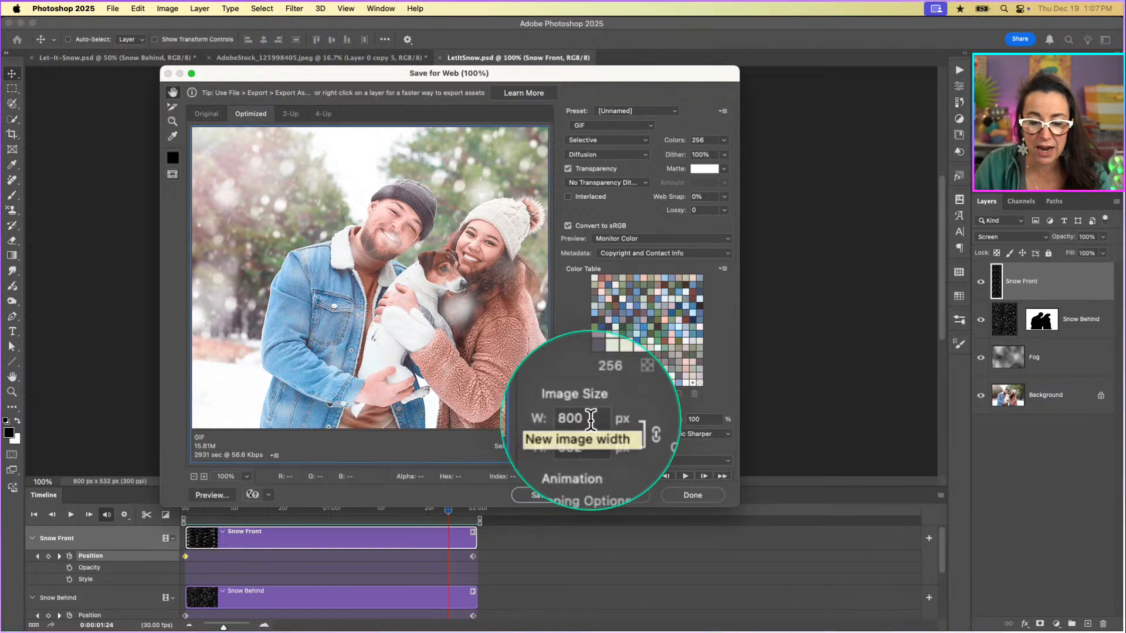
# Set the exported GIF's width to 600 px with proportional height and limit its color table to 128 colors.
pyautogui.moveTo(590, 419); pyautogui.dragTo(554, 420)
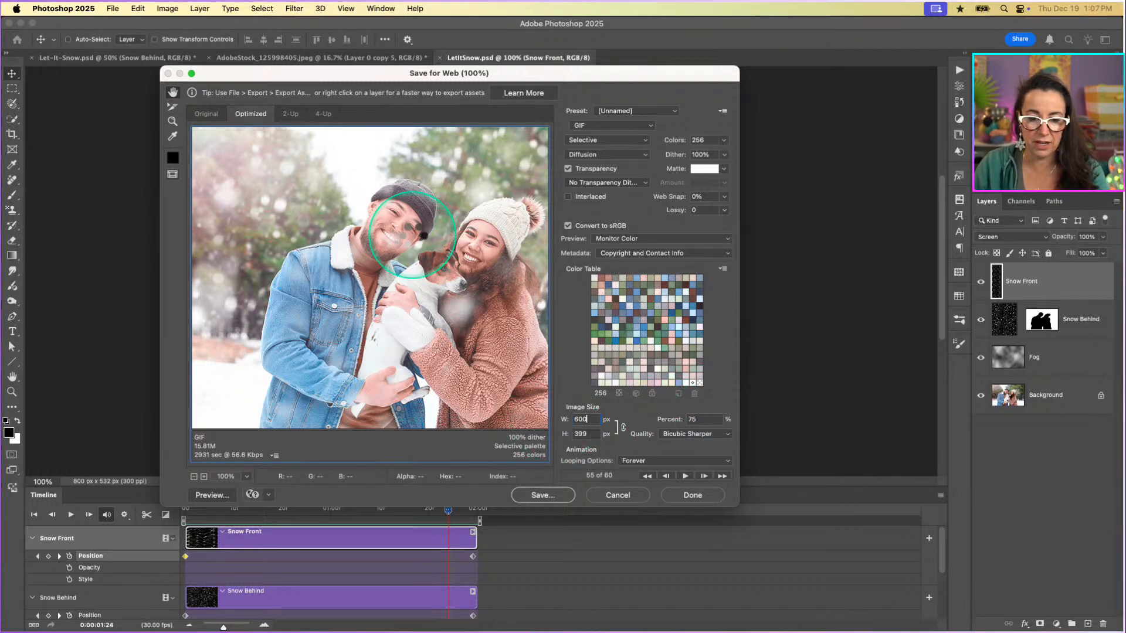
pyautogui.press('Tab')
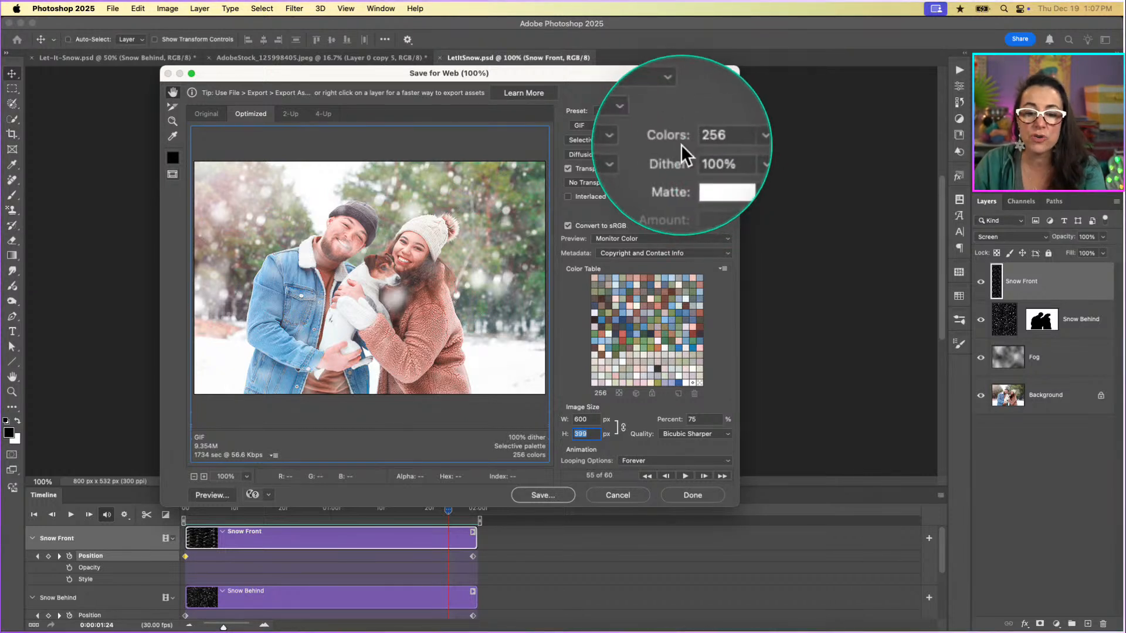
pyautogui.click(725, 141)
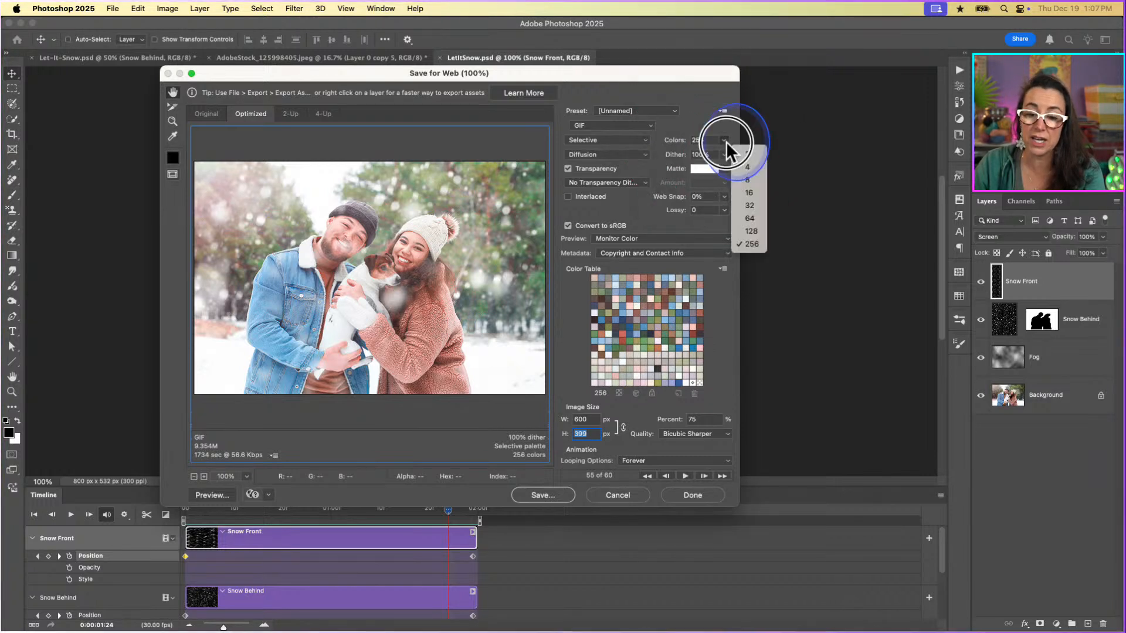
pyautogui.click(741, 231)
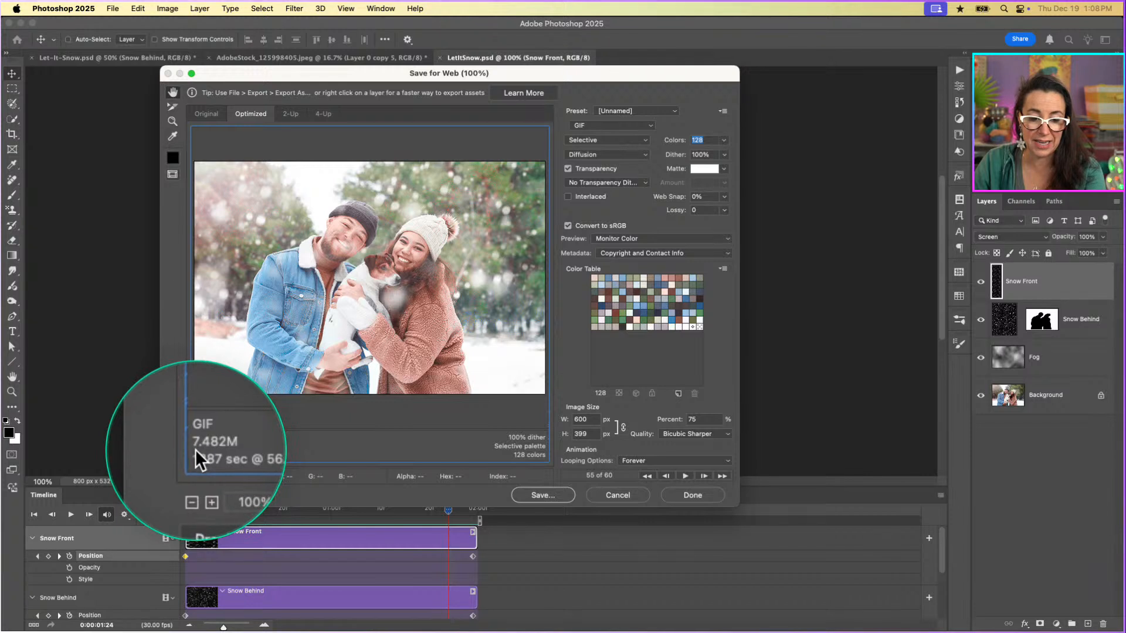
# Set the exported GIF's color table to 256 colors and play the animation in the export preview.
pyautogui.click(723, 140)
pyautogui.click(745, 242)
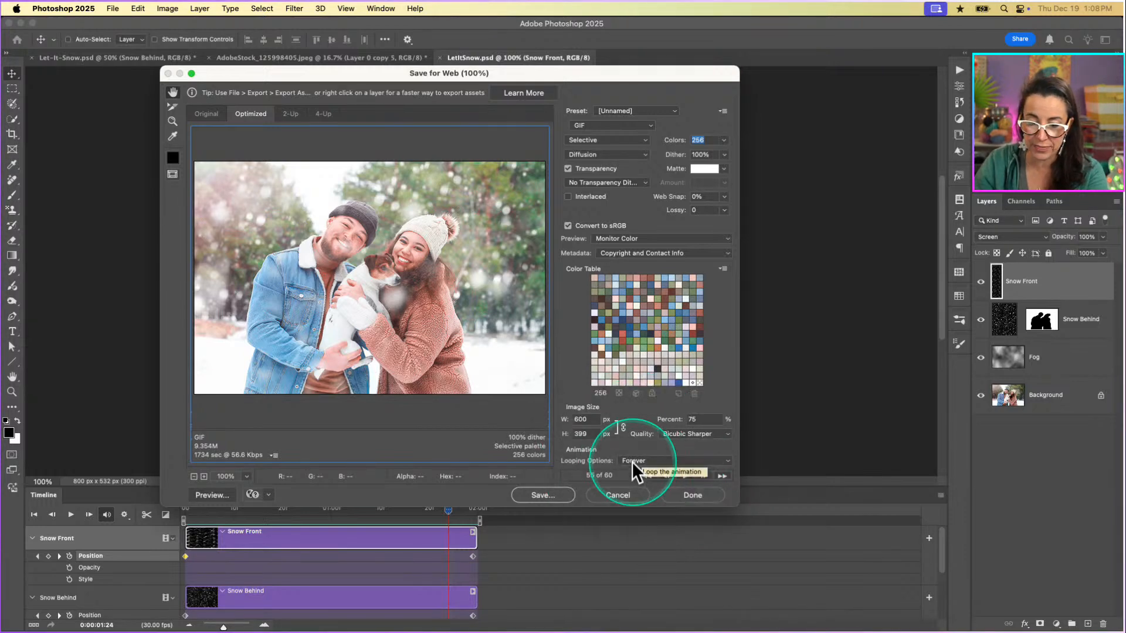
pyautogui.click(685, 476)
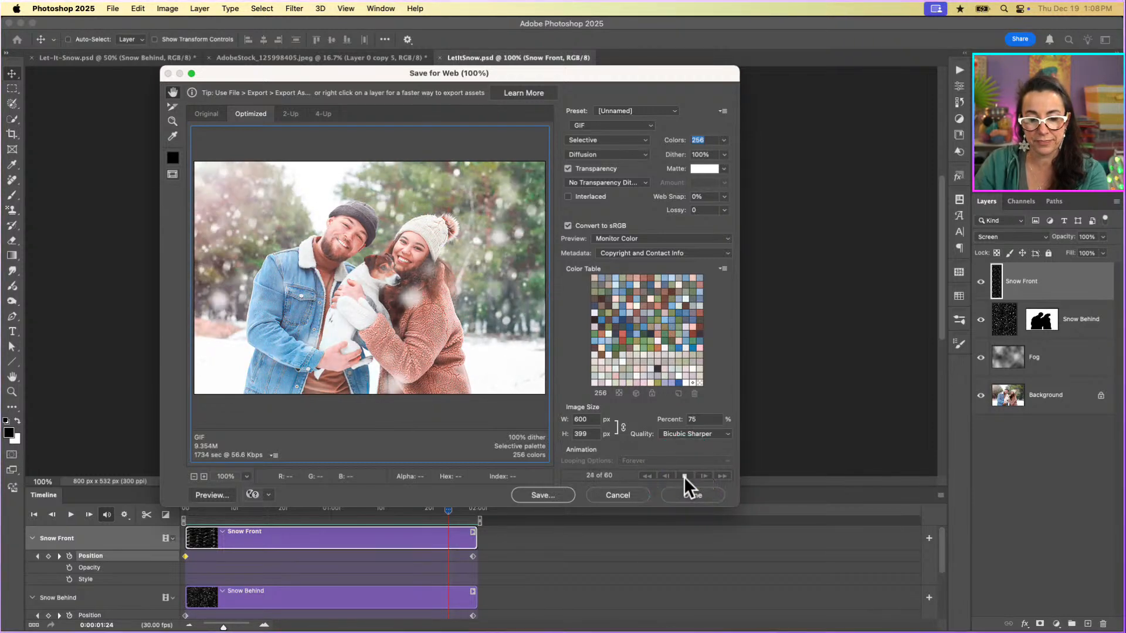
pyautogui.click(684, 477)
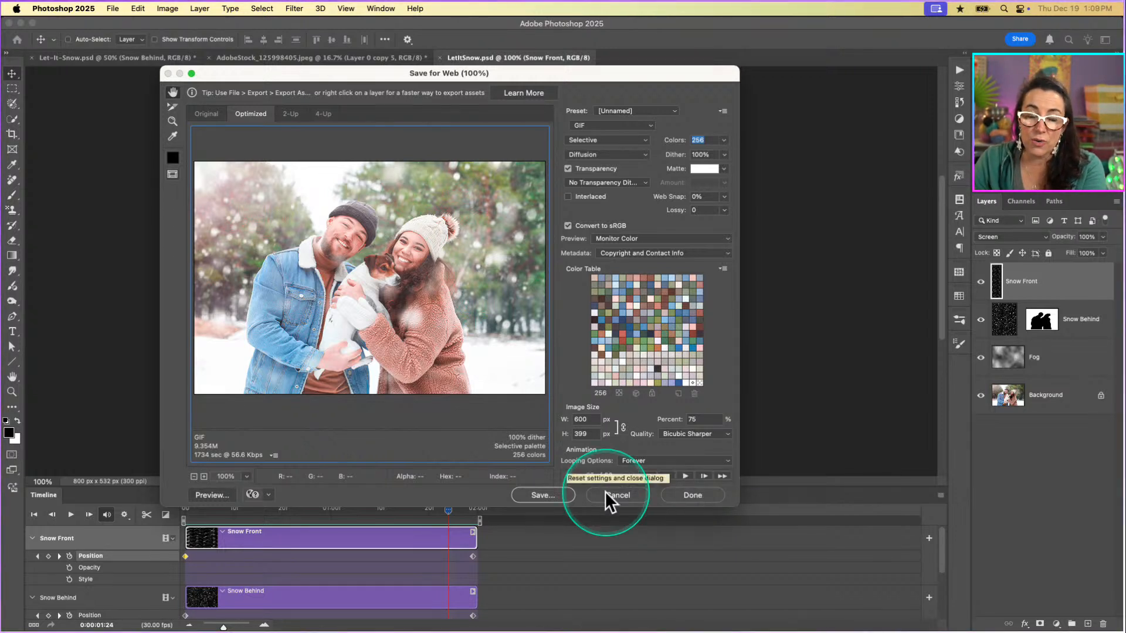
# Save the optimized GIF as LetItSnow-LIVE.gif in the Snow folder.
pyautogui.click(550, 491)
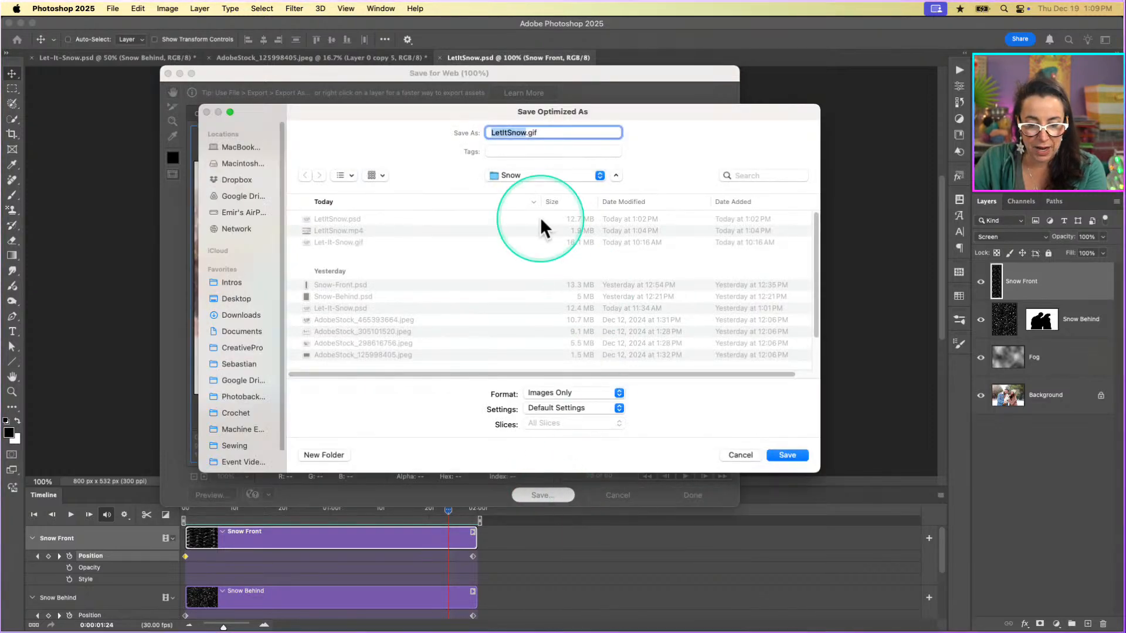
pyautogui.press('Right')
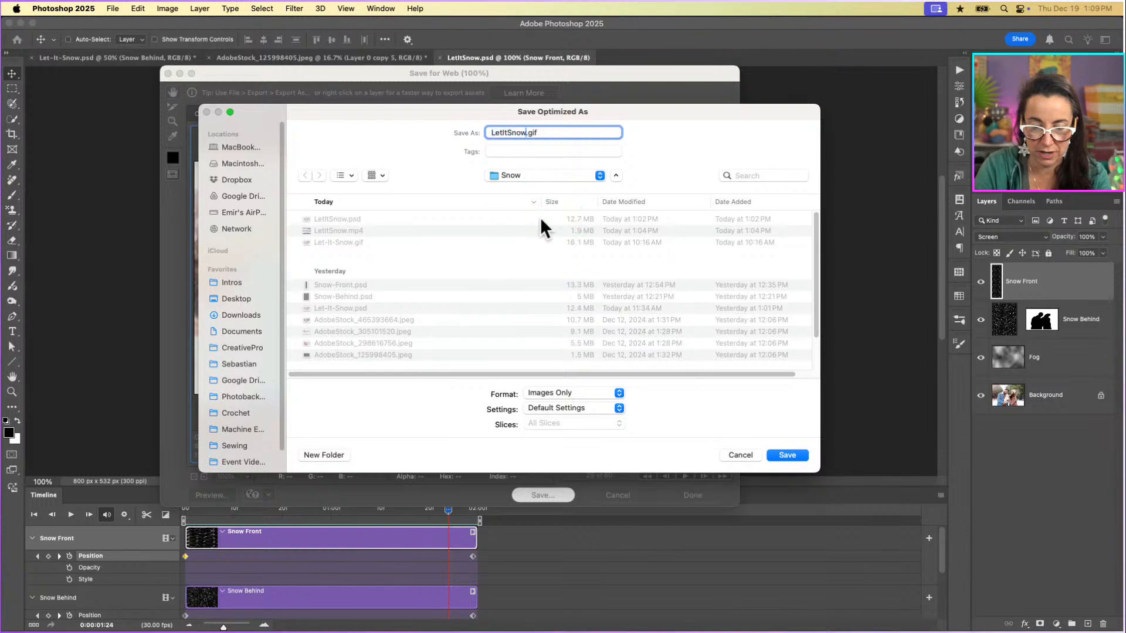
pyautogui.write('-LIVE')
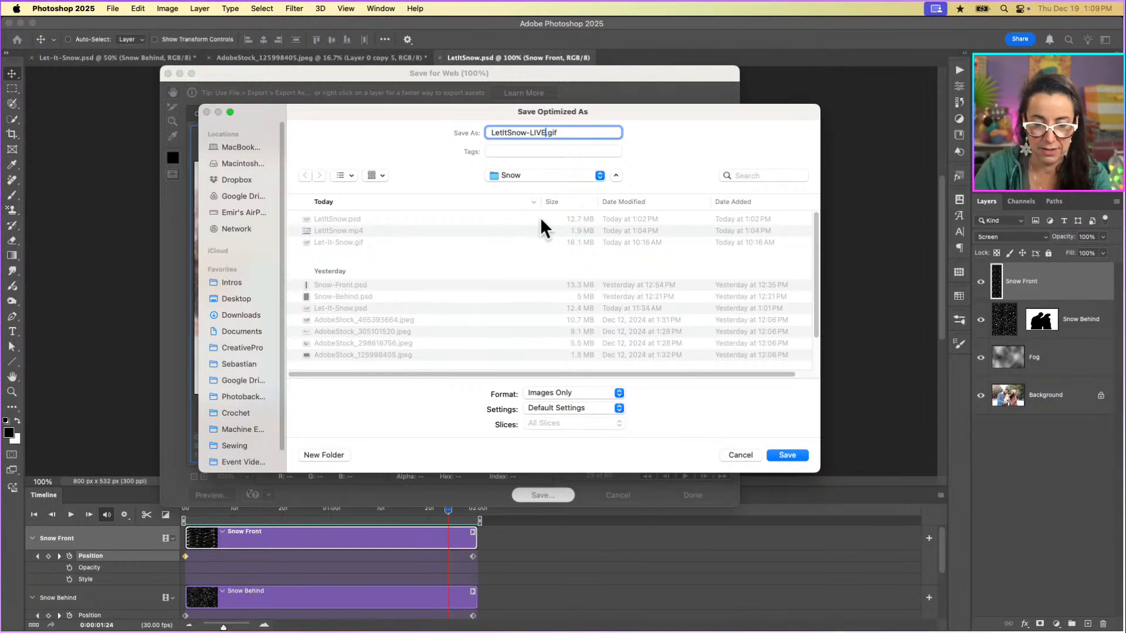
pyautogui.click(792, 455)
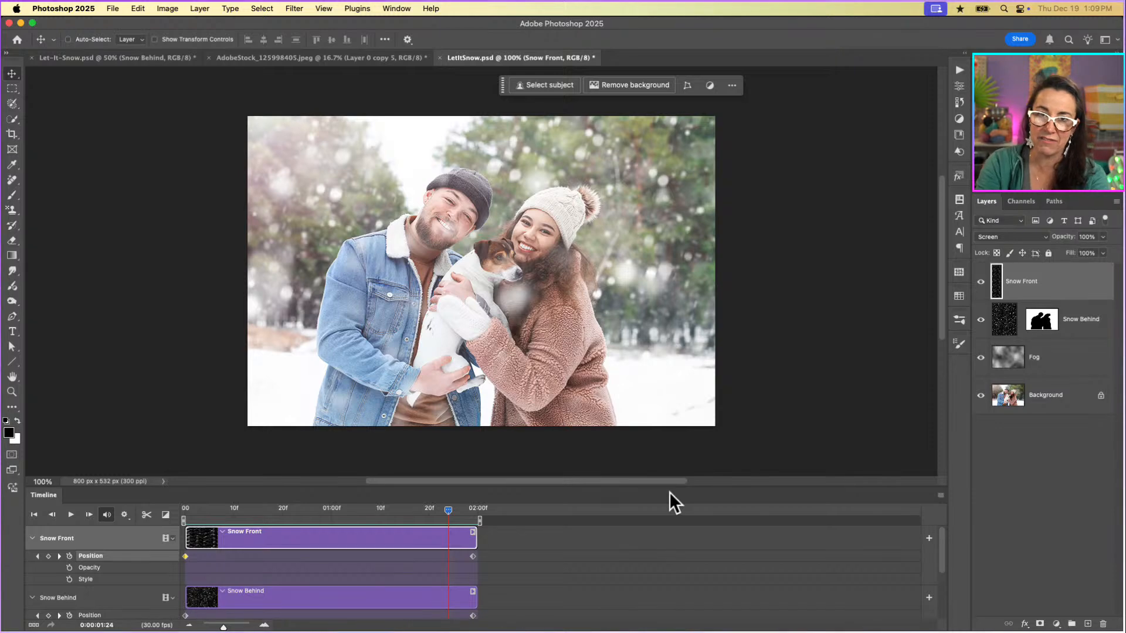
# Switch to Adobe Bridge, play the exported LetItSnow.mp4 video in QuickTime Player, and close the player.
pyautogui.moveTo(351, 629)
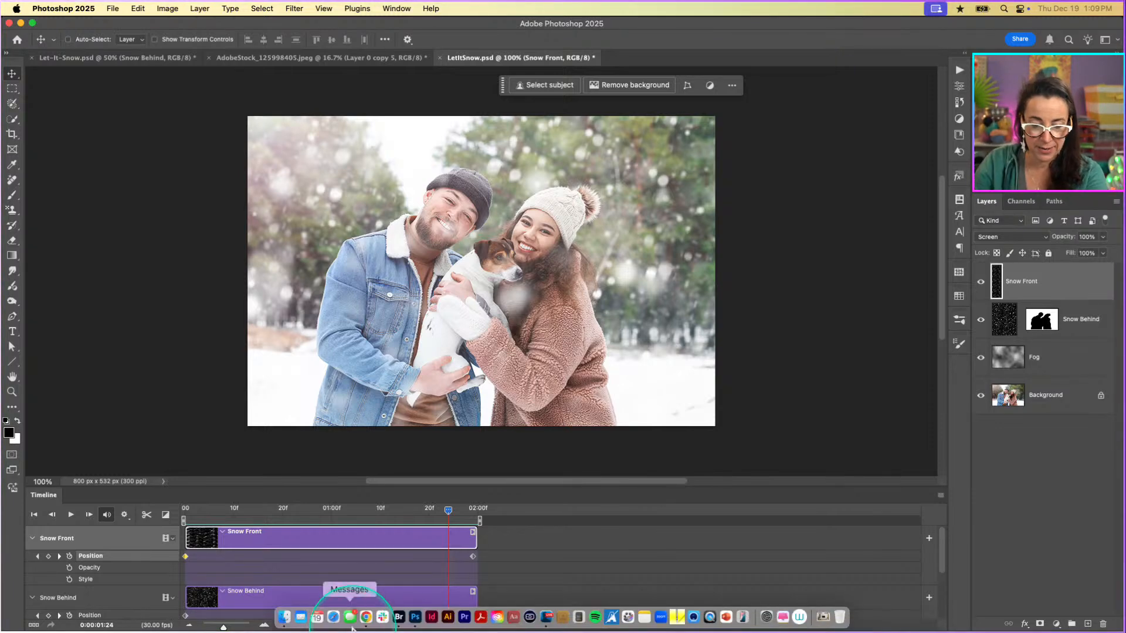
pyautogui.click(399, 620)
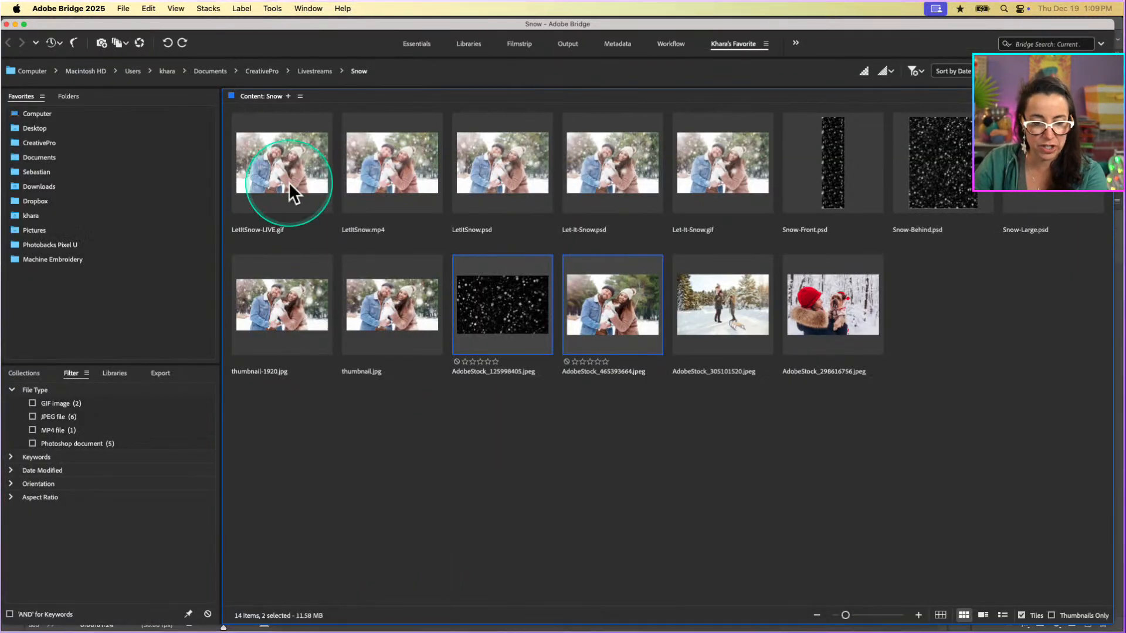
pyautogui.click(406, 185)
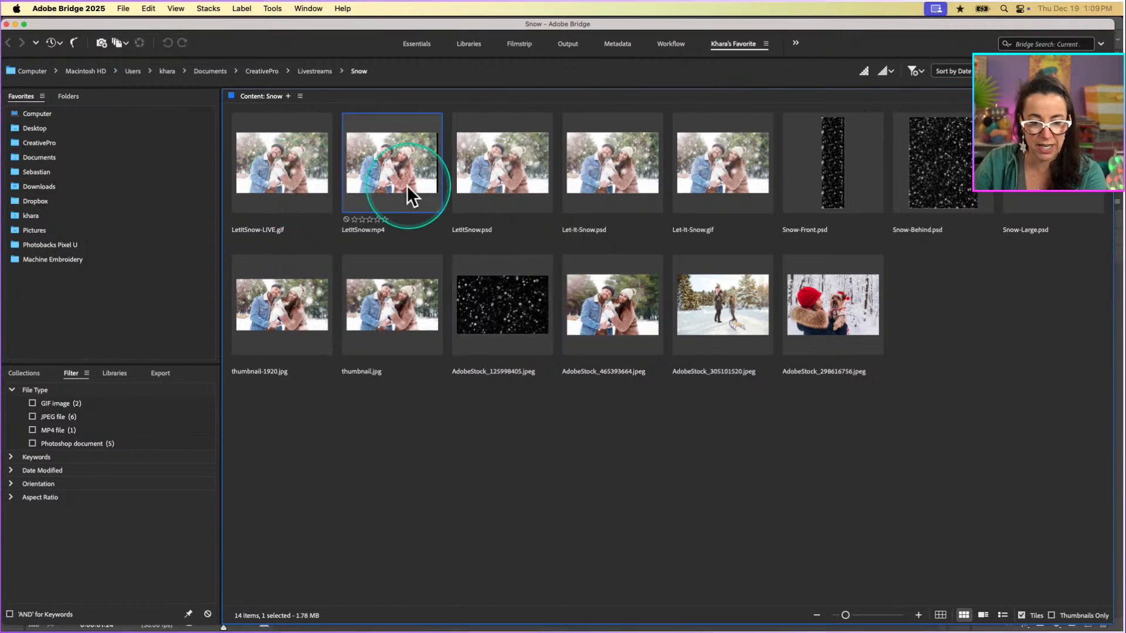
pyautogui.doubleClick(399, 174)
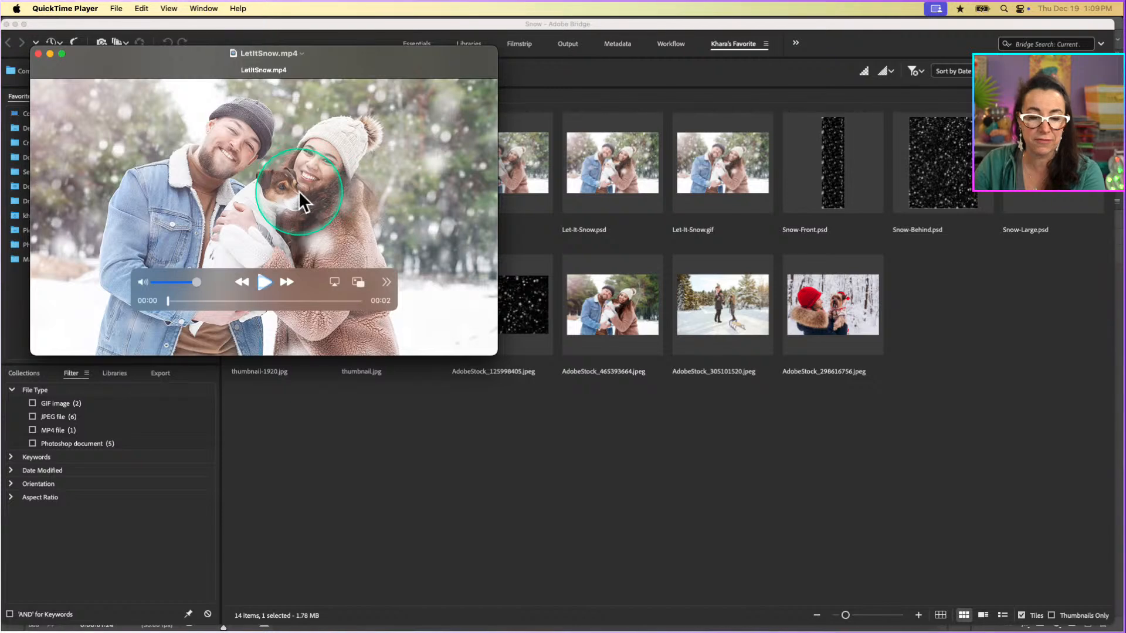
pyautogui.click(265, 284)
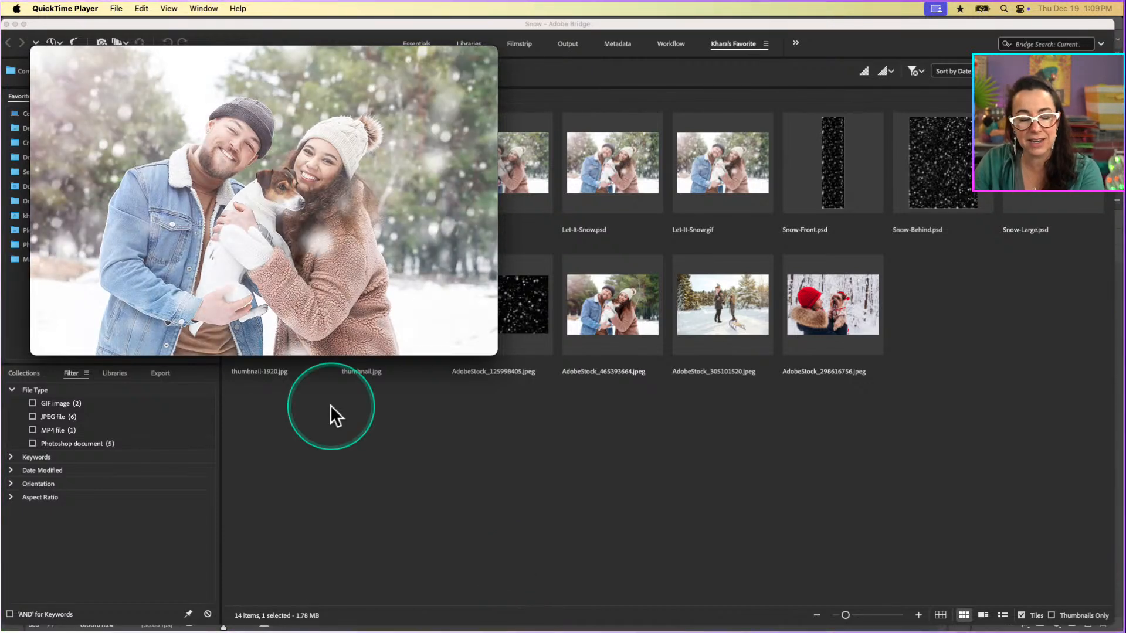
pyautogui.moveTo(67, 215)
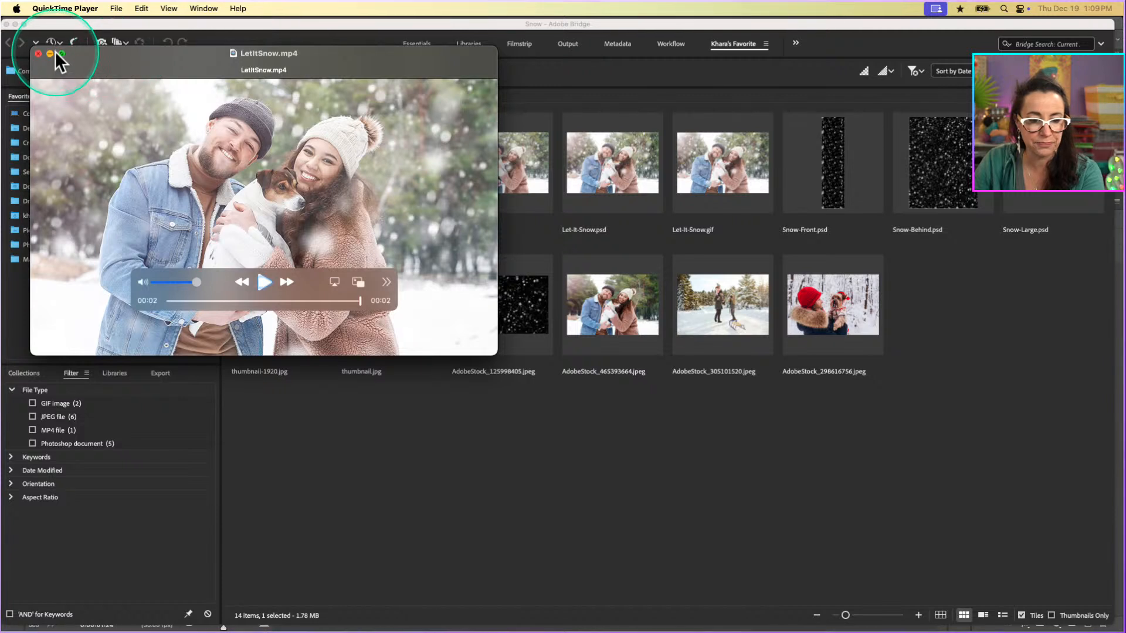
pyautogui.click(38, 53)
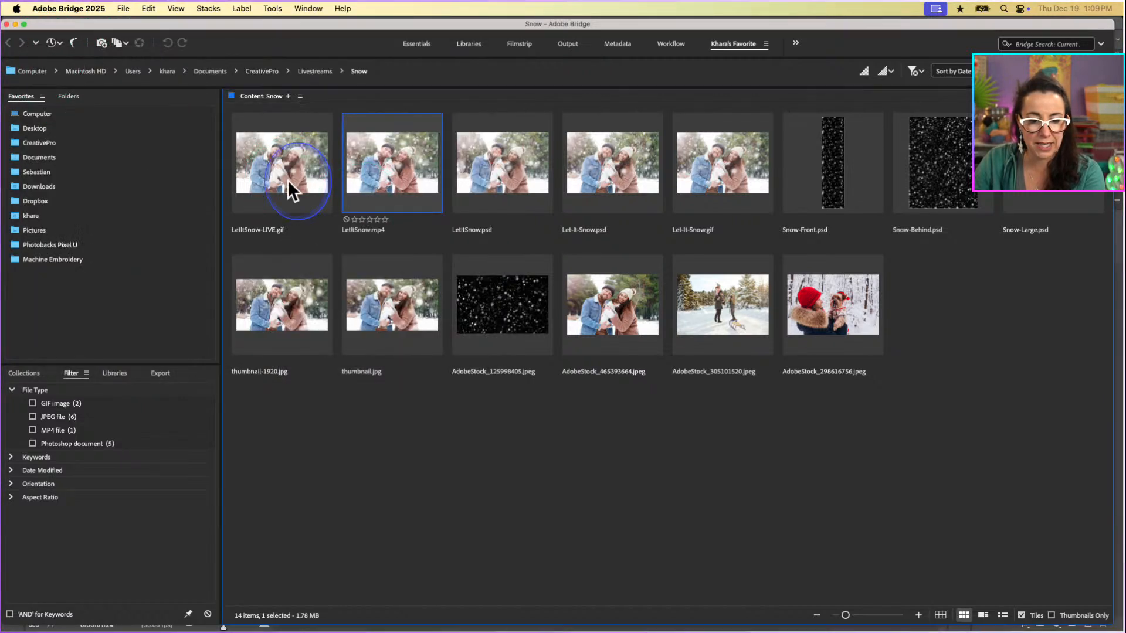
# Reveal LetItSnow-LIVE.gif from Bridge in Finder and watch its animation in a Quick Look preview.
pyautogui.click(287, 179)
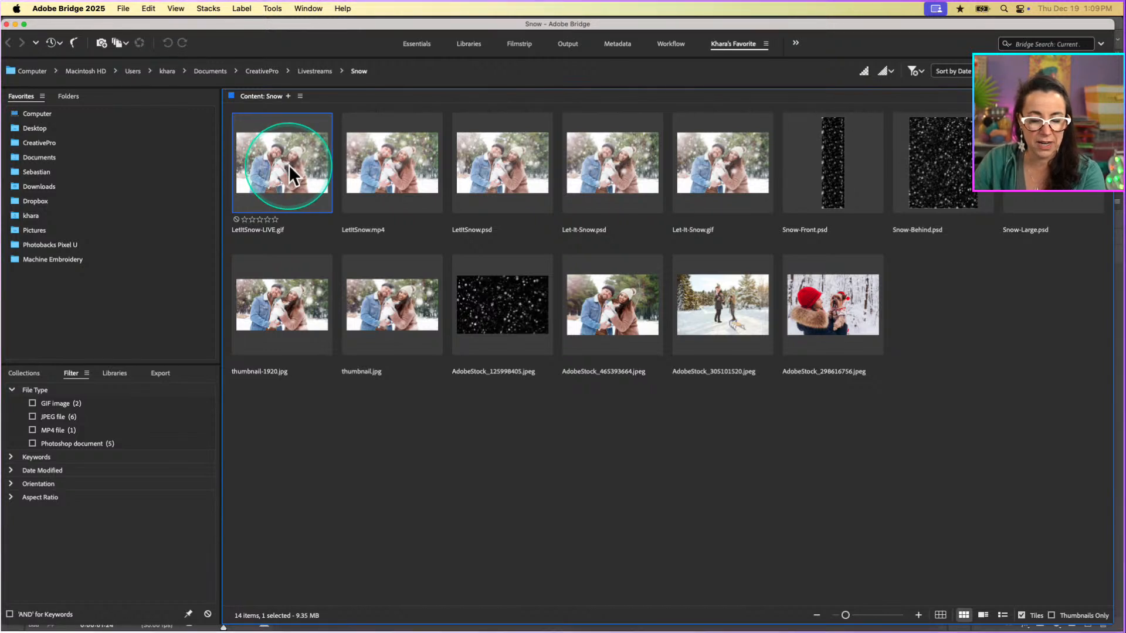
pyautogui.rightClick(290, 172)
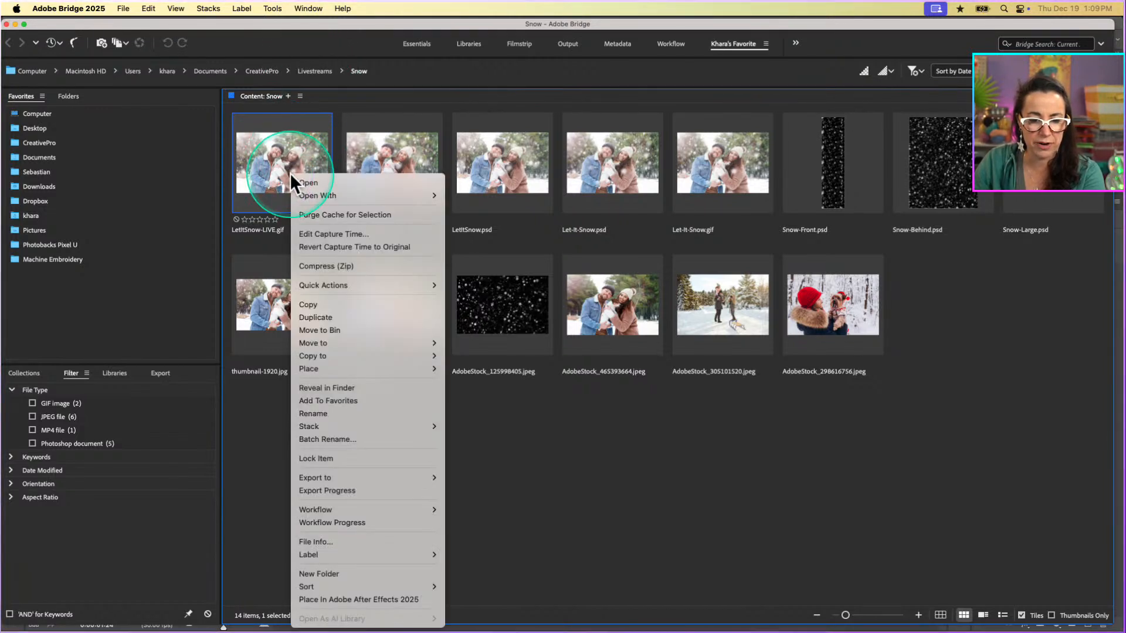
pyautogui.click(290, 173)
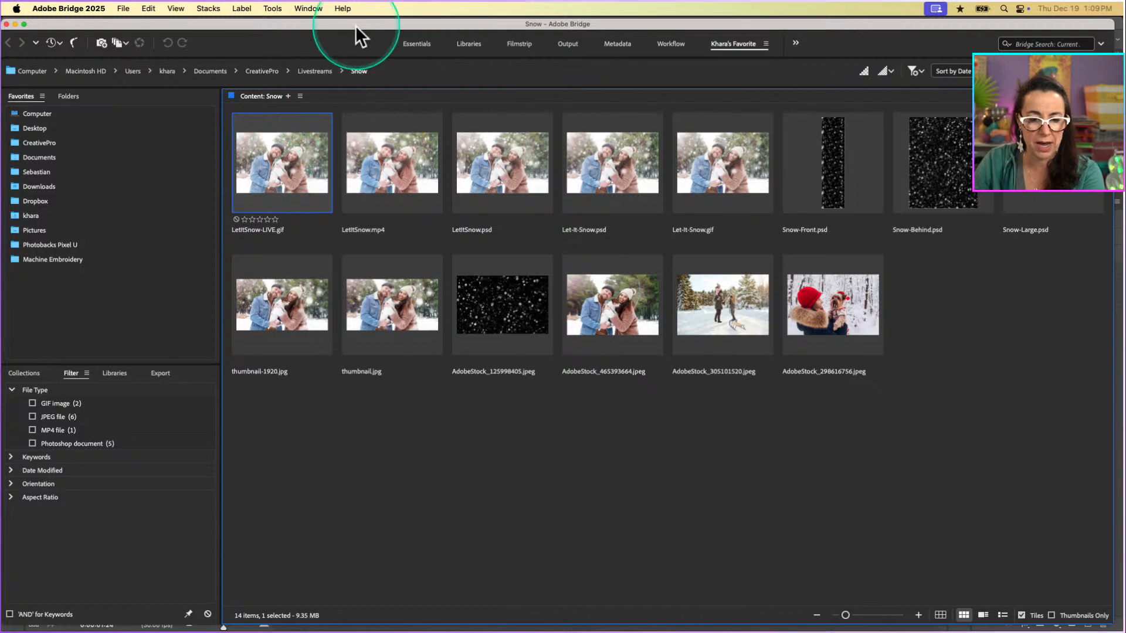
pyautogui.doubleClick(354, 24)
pyautogui.click(568, 273)
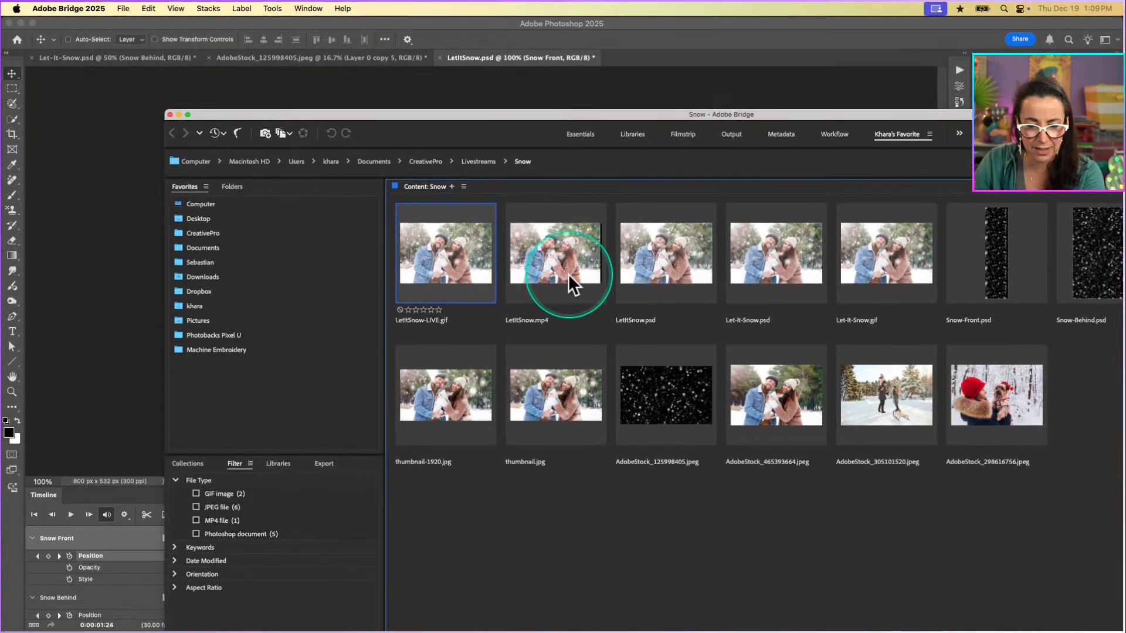
pyautogui.click(448, 264)
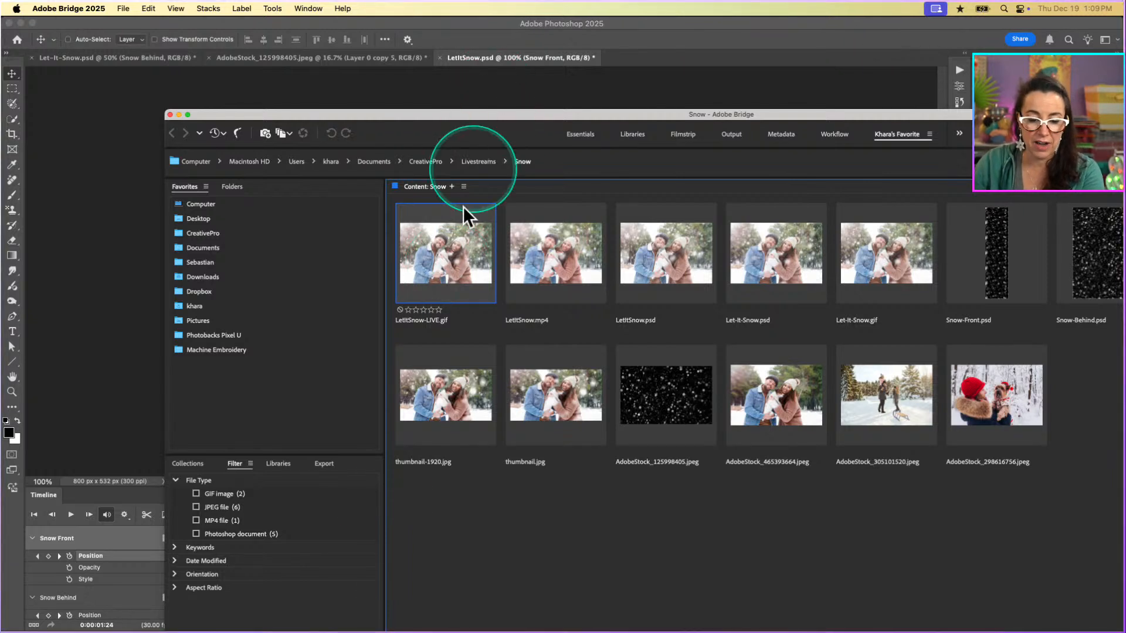
pyautogui.moveTo(291, 625)
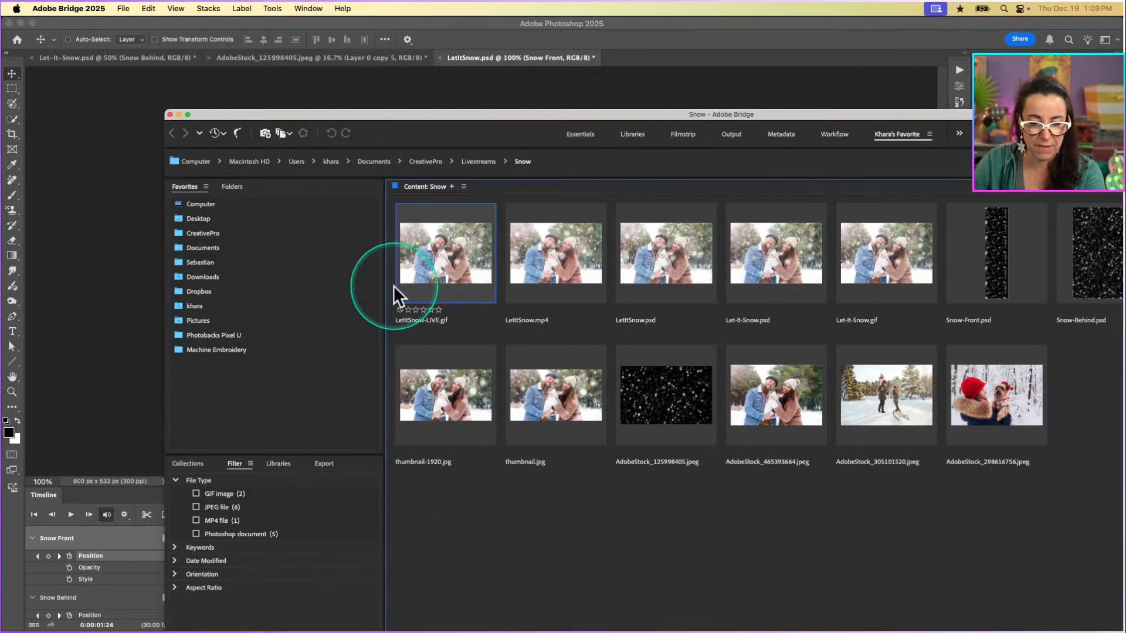
pyautogui.rightClick(433, 254)
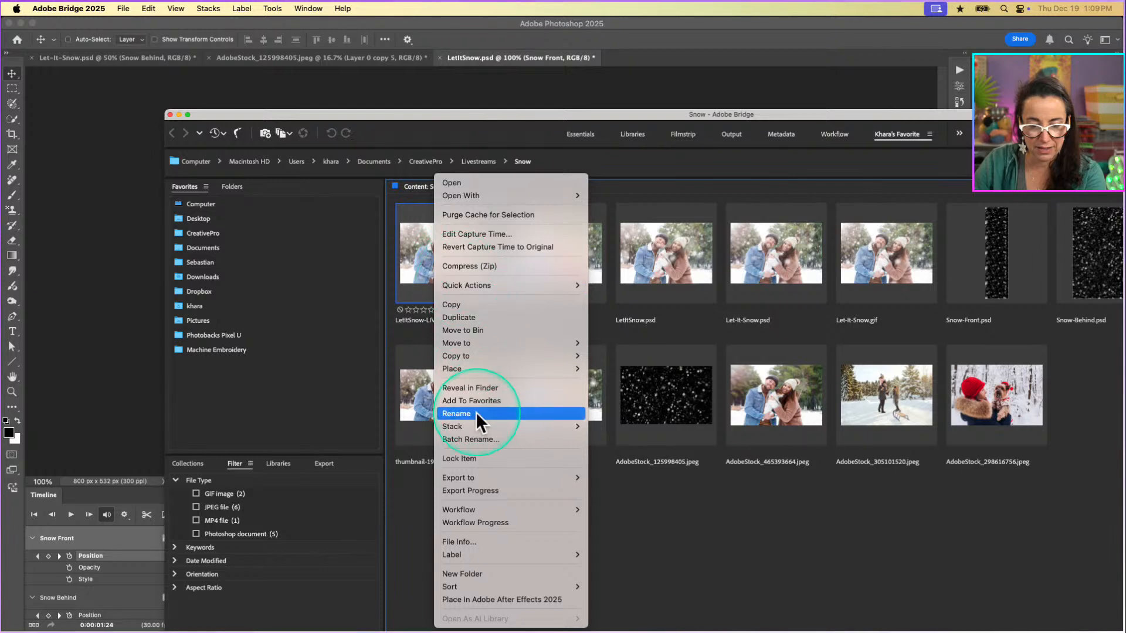
pyautogui.click(479, 388)
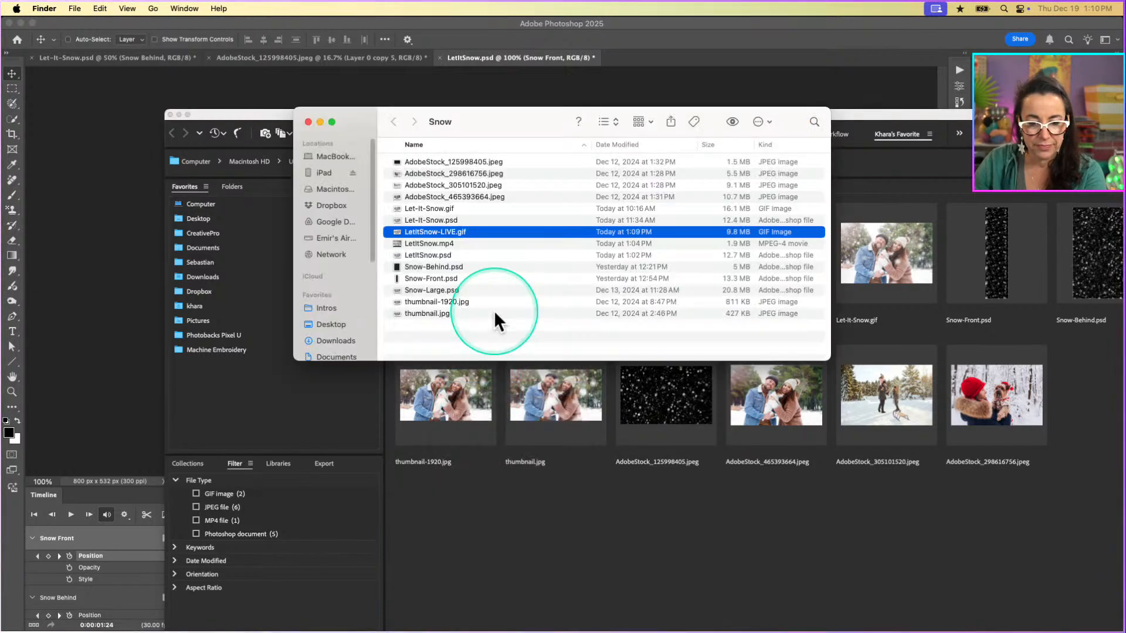
pyautogui.press('space')
pyautogui.moveTo(1048, 631)
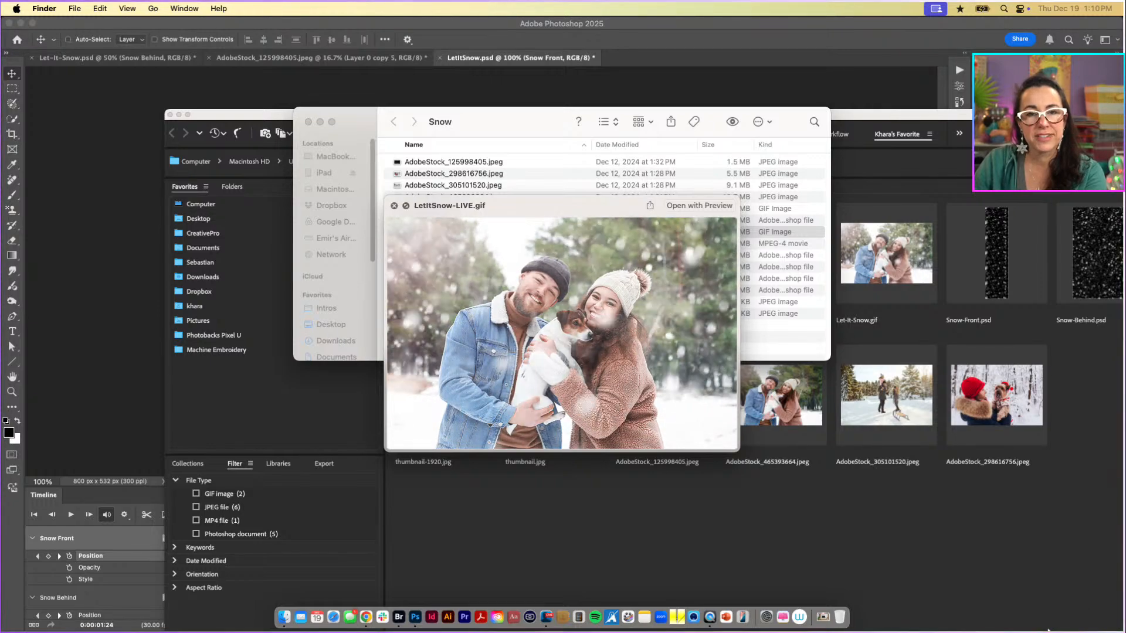
# Close the GIF preview and the Finder window, and return to the LetItSnow.psd document in Photoshop.
pyautogui.click(394, 206)
pyautogui.click(308, 122)
pyautogui.click(279, 98)
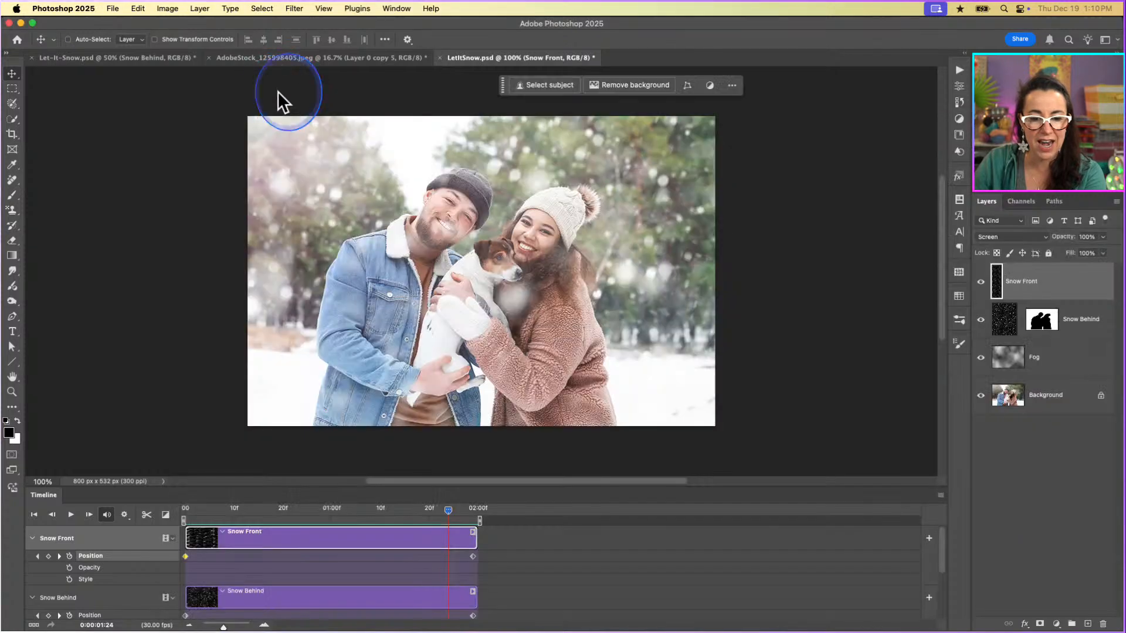
pyautogui.click(1110, 280)
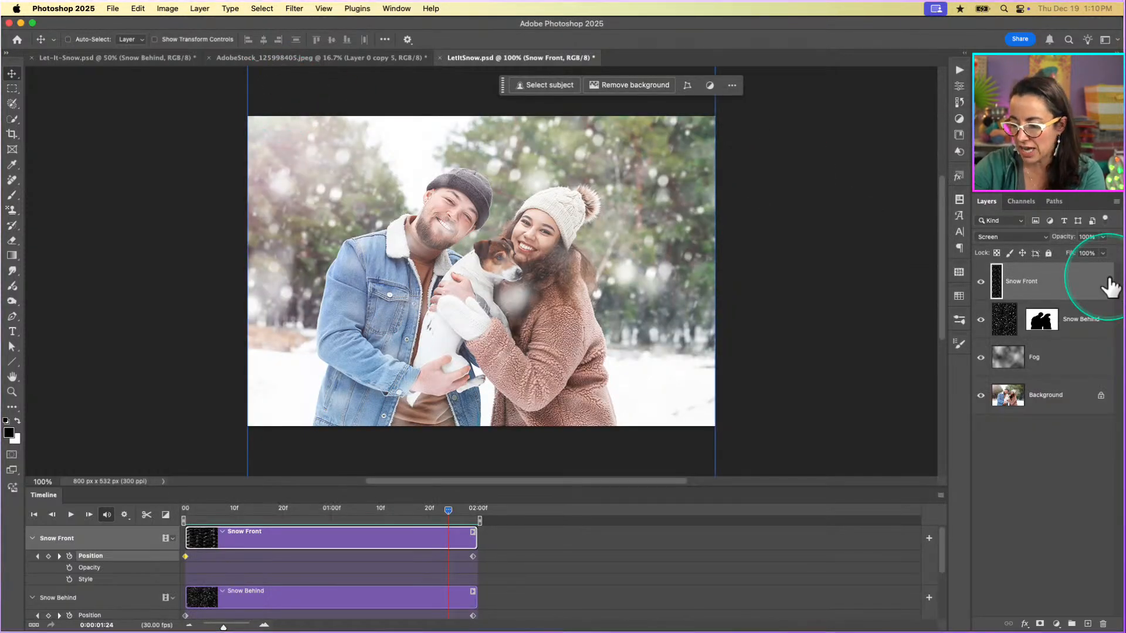